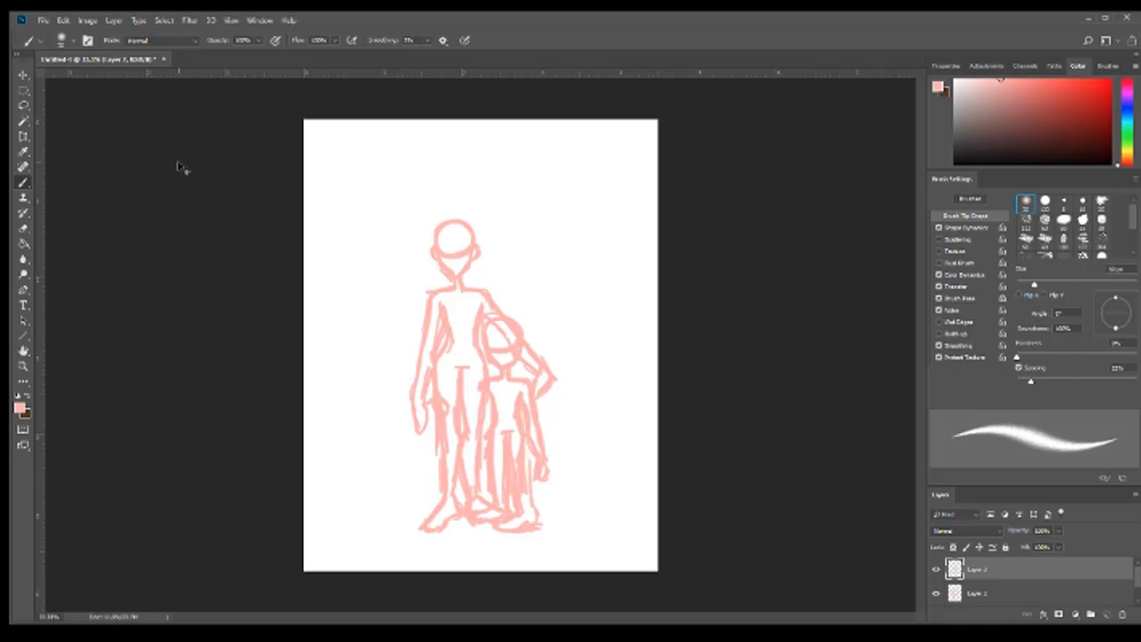
Step: Undo the last strokes of the smaller figure's pink base sketch and redraw its torso and legs beside the taller figure
key(ctrl+z)
key(ctrl+z)
key(ctrl+t)
key(Escape)
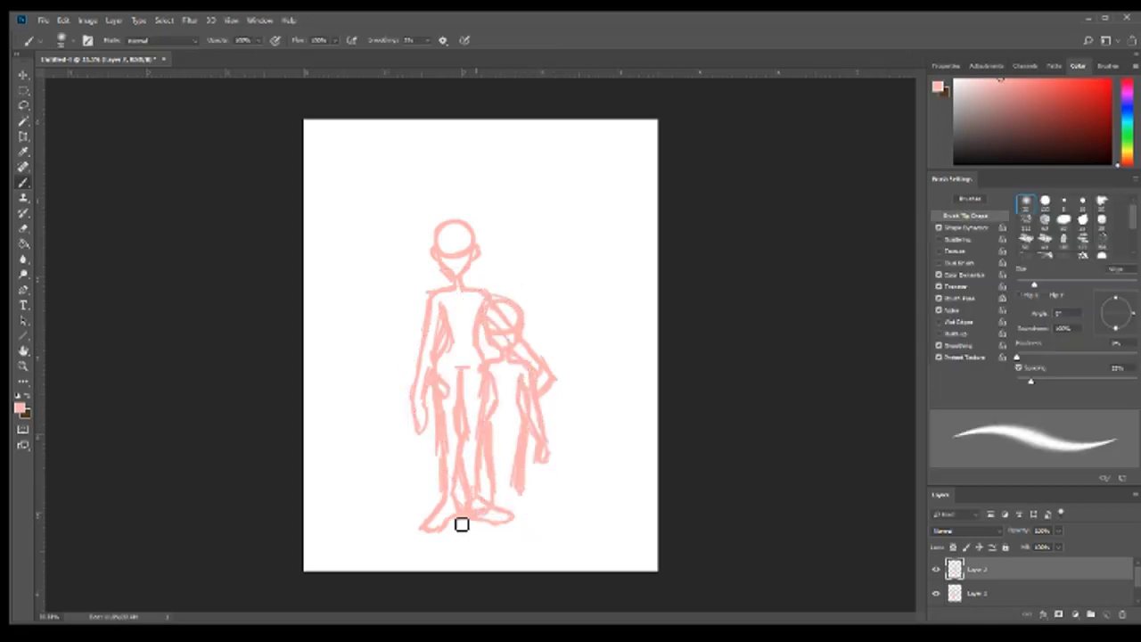
key(l)
key(b)
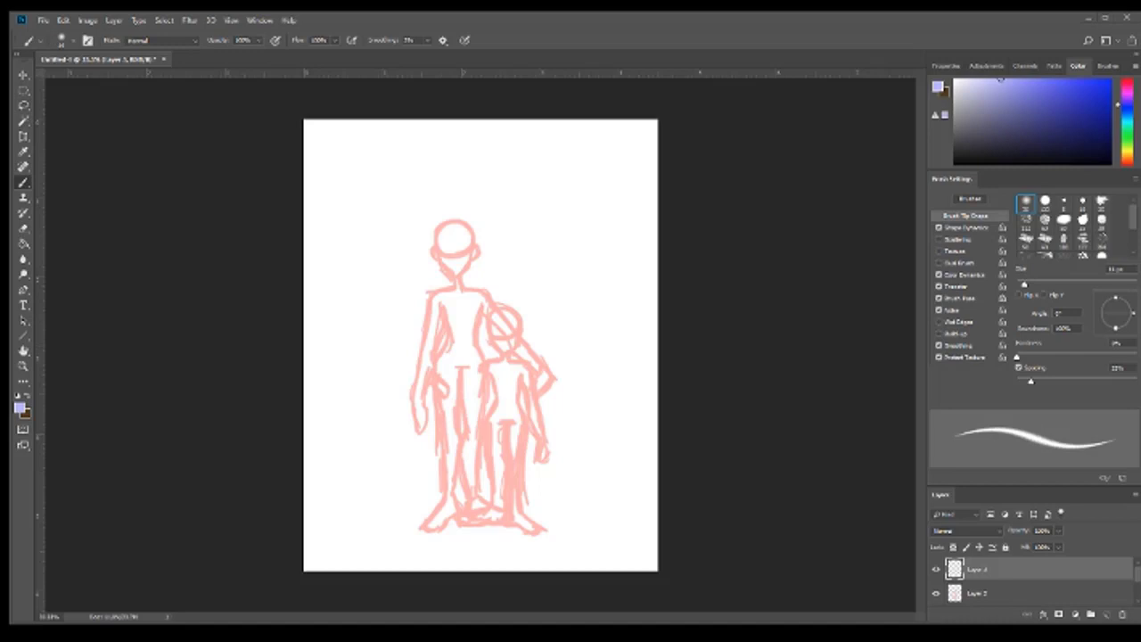
Step: On a new layer, sketch the taller figure's hair, ears, face and neck in light blue over the pink base
scroll(430, 224, up, 3)
drag(463, 258, 540, 299)
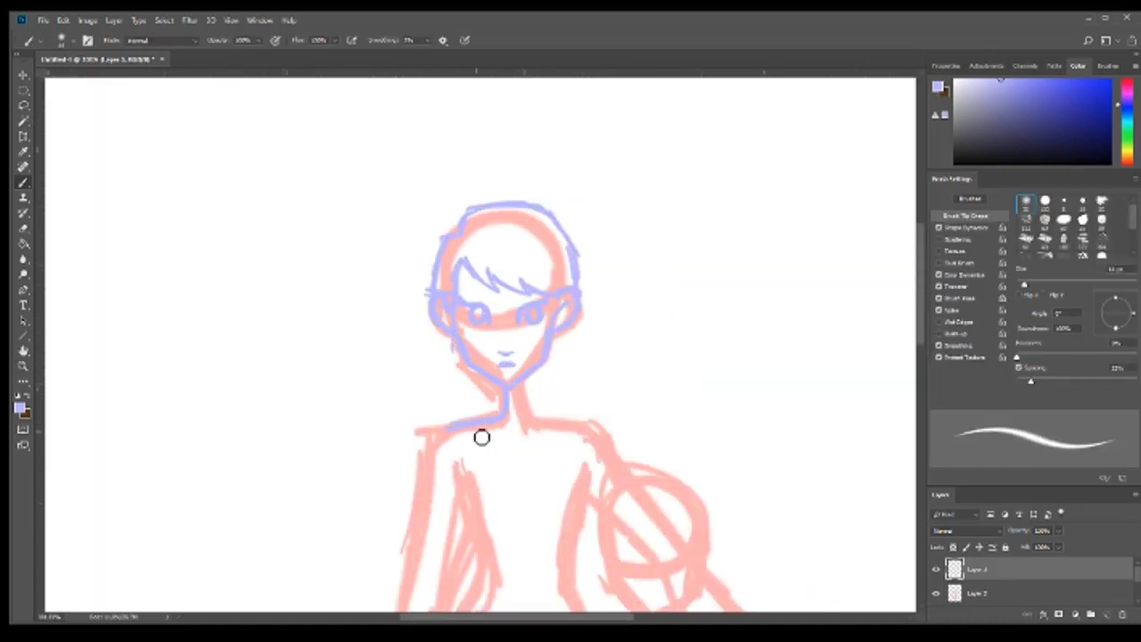
drag(481, 437, 548, 410)
scroll(433, 286, down, 3)
key(z)
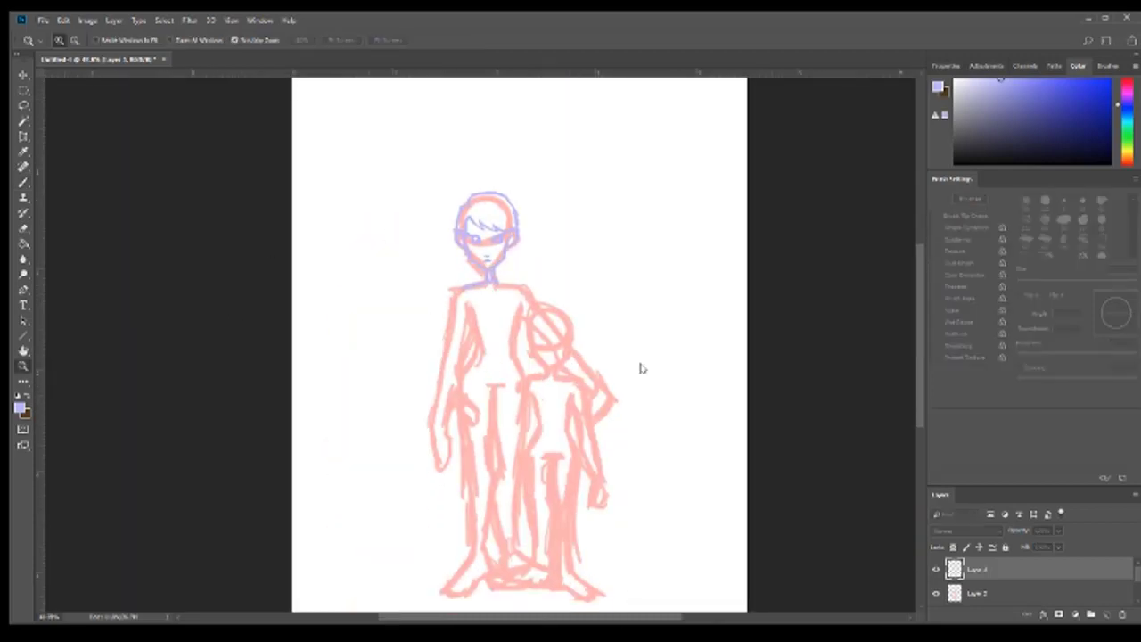
scroll(510, 242, up, 3)
key(b)
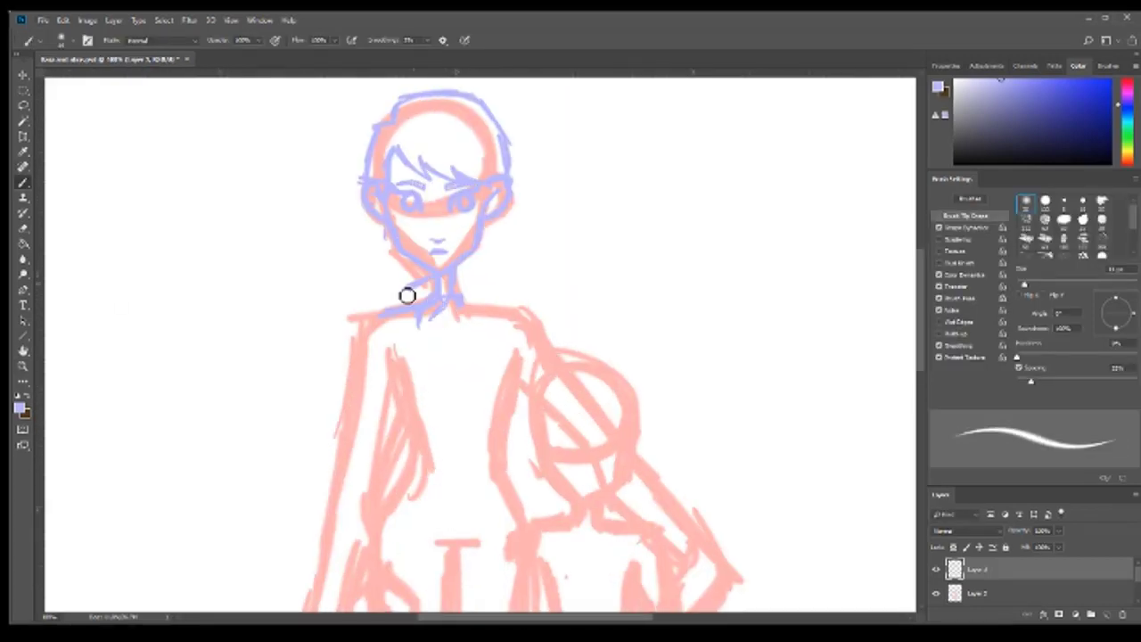
Step: Sketch the taller figure's collar, shoulders, coat sides and upper sleeve, and undo the last strokes on the chest
mouse_move(405, 319)
mouse_down()
mouse_move(366, 340)
mouse_move(407, 421)
mouse_up()
drag(332, 481, 362, 323)
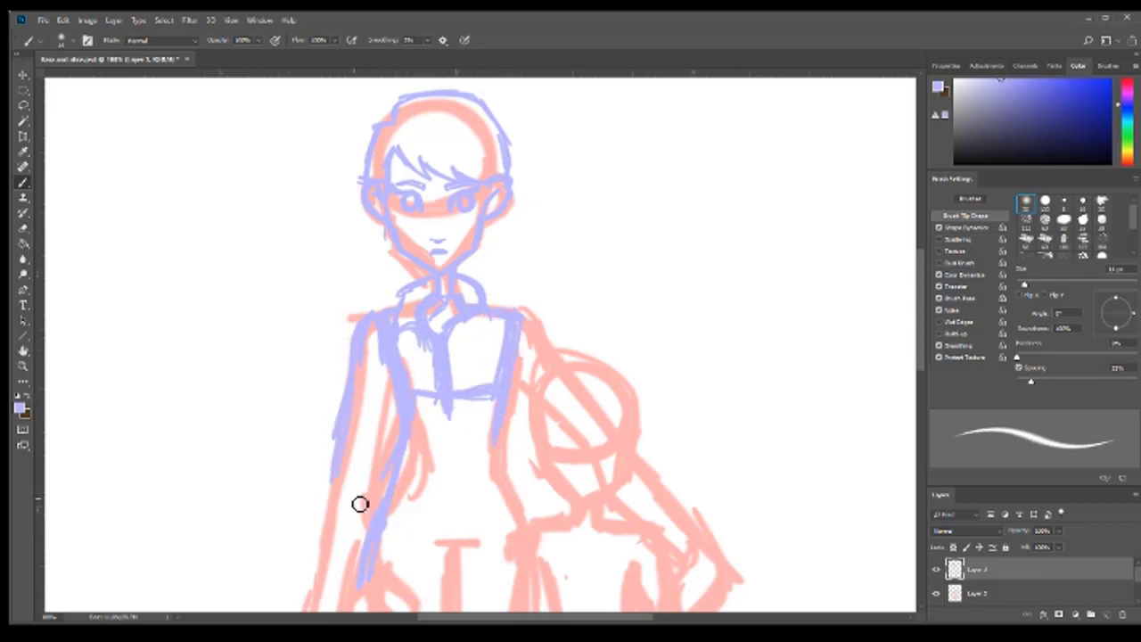
key(ctrl+z)
key(ctrl+z)
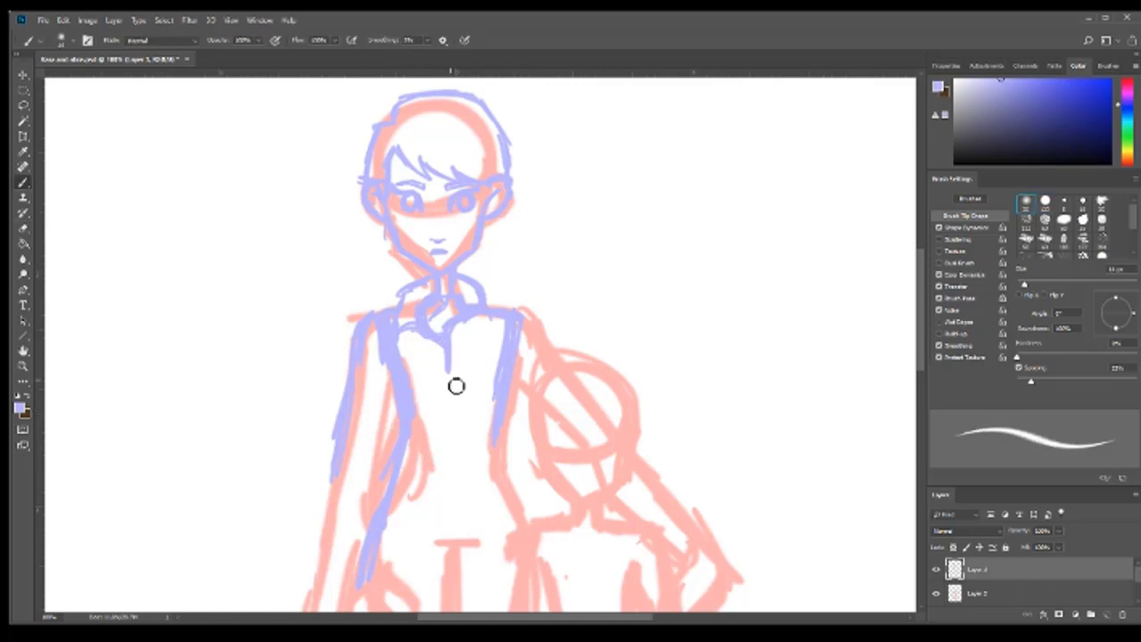
Step: Sketch the coat's waist, long central panel and flared hem, plus the taller figure's hanging arm and hand
drag(486, 382, 473, 535)
scroll(473, 535, down, 3)
drag(437, 267, 433, 499)
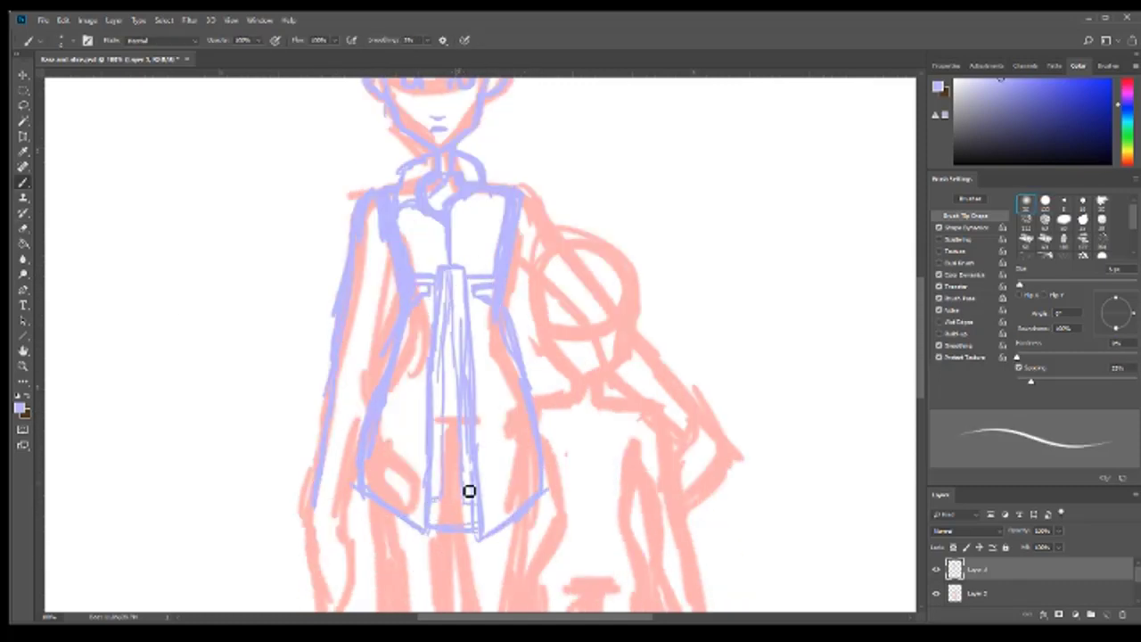
scroll(344, 600, down, 2)
drag(326, 490, 337, 575)
scroll(555, 352, down, 2)
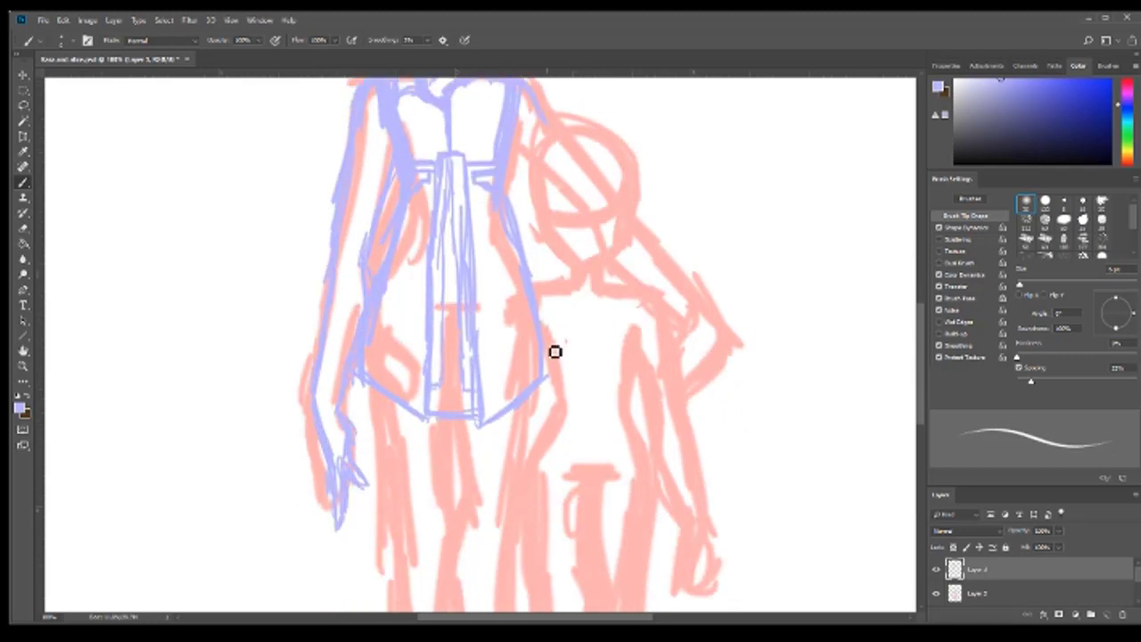
Step: Sketch the smaller figure's head in light blue with parted hair, ears, eyes, eyebrows, nose and mouth
scroll(553, 294, up, 2)
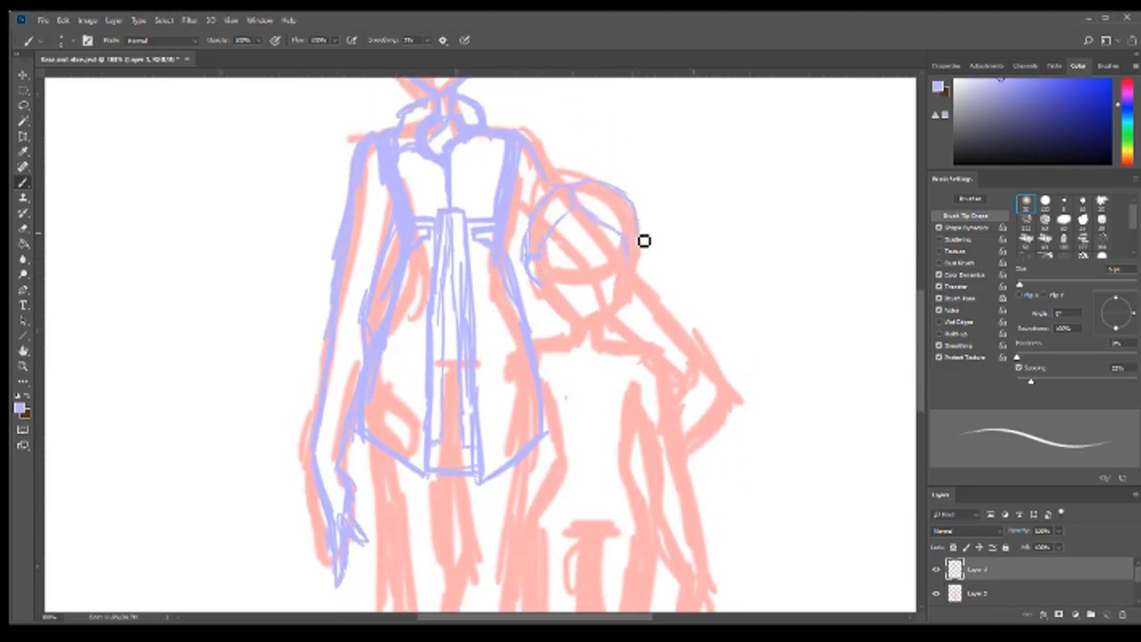
scroll(593, 328, up, 3)
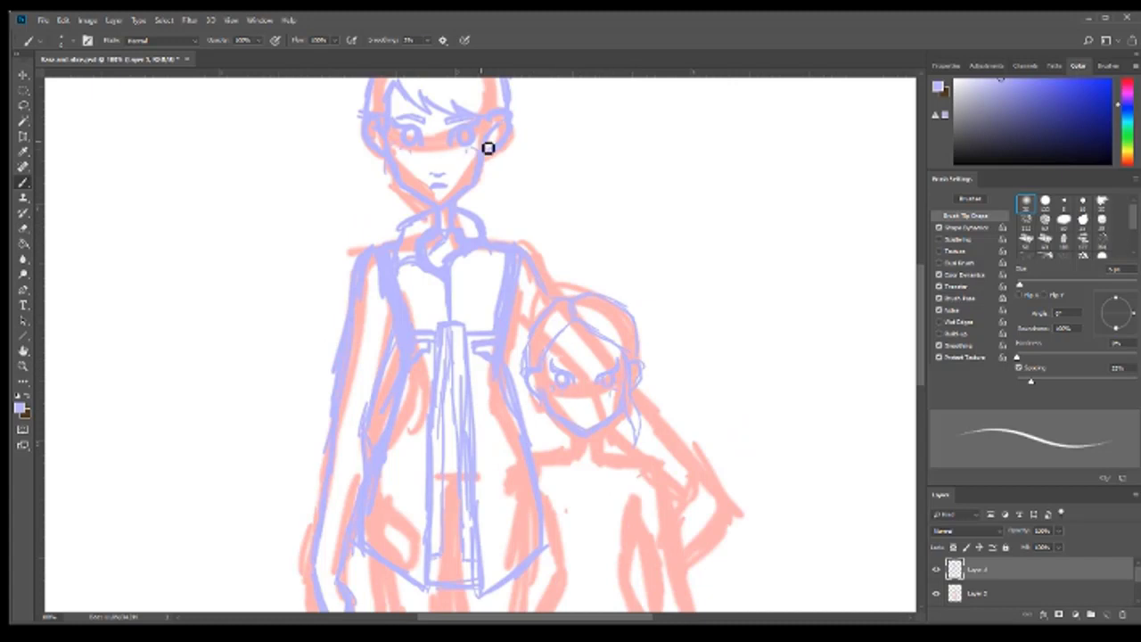
scroll(575, 406, down, 1)
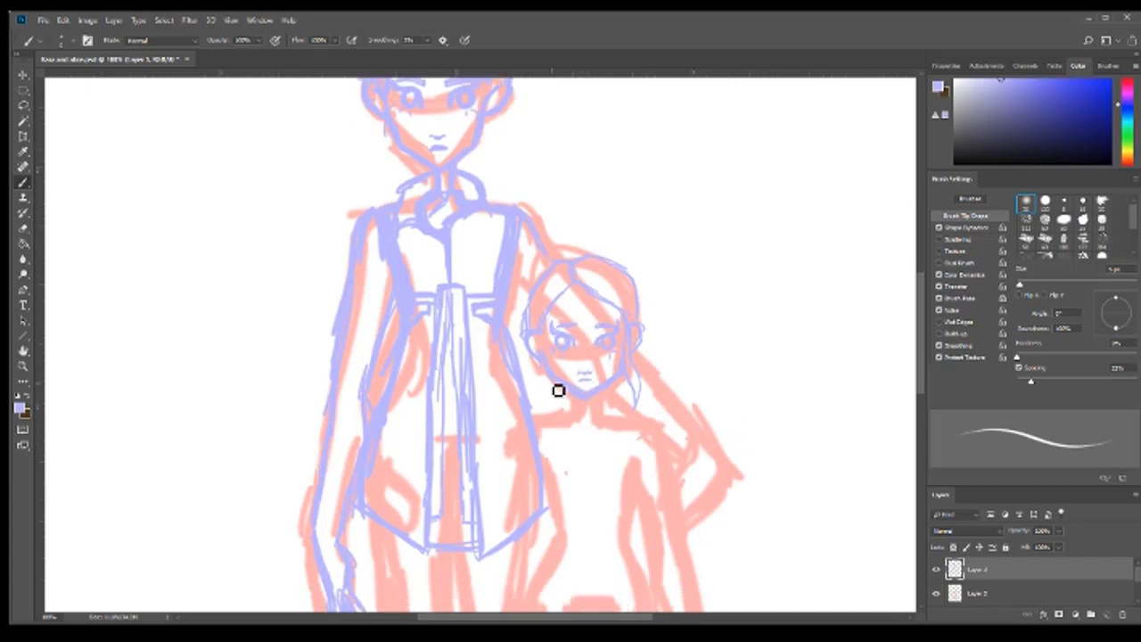
Step: Sketch the smaller figure's neck, shoulders, sleeve, hand, scarf, waistband and shorts in light blue
scroll(577, 427, down, 4)
scroll(670, 331, up, 2)
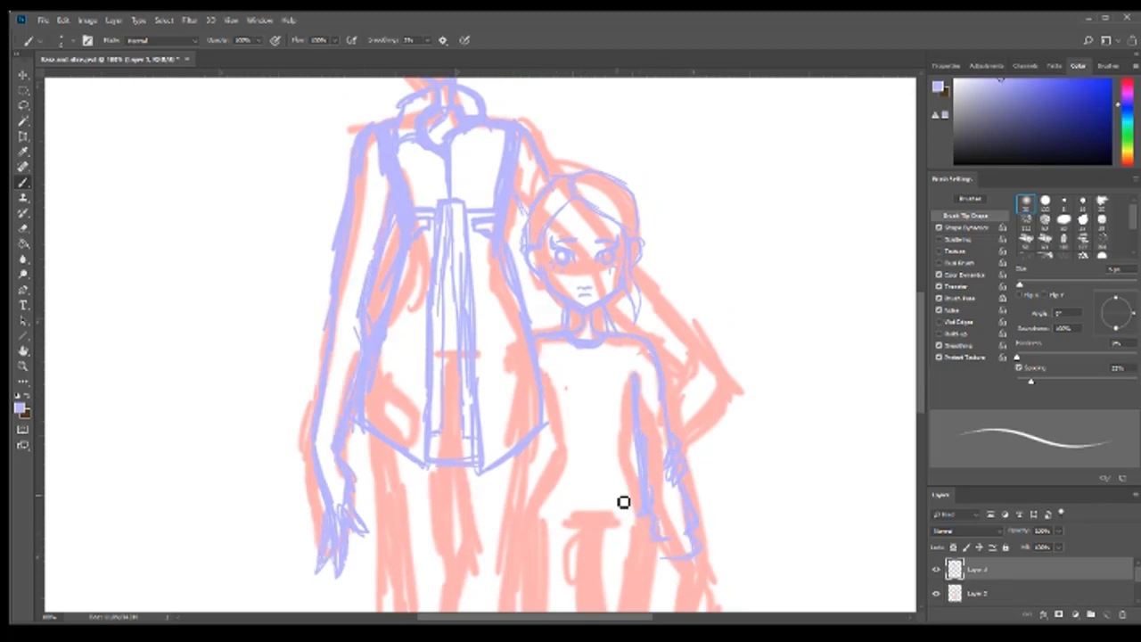
scroll(620, 535, down, 4)
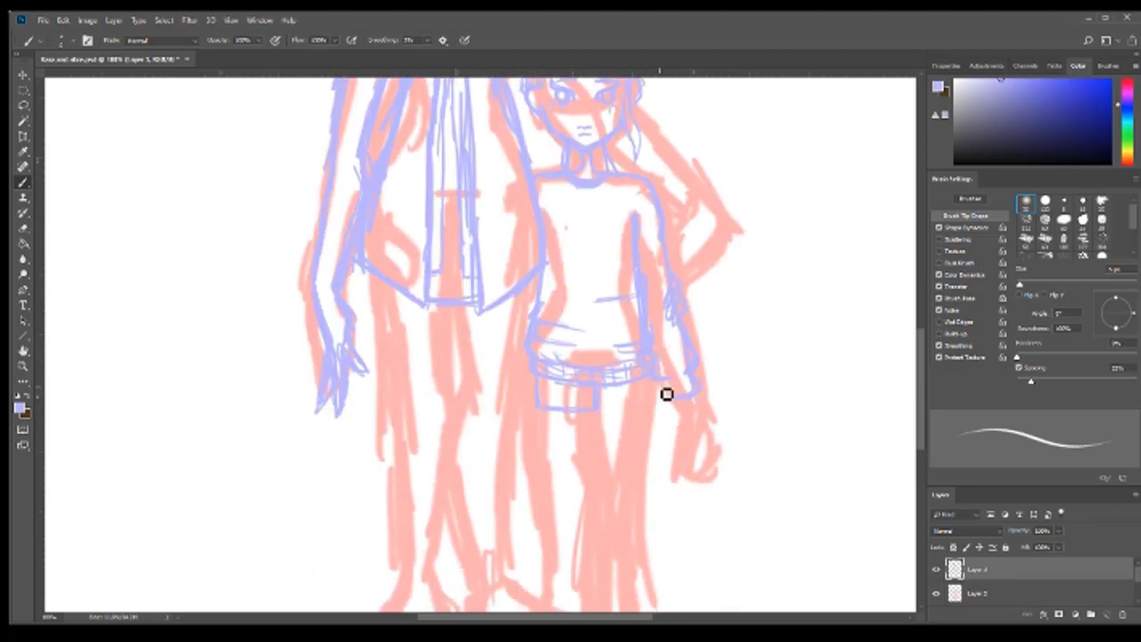
scroll(563, 251, up, 2)
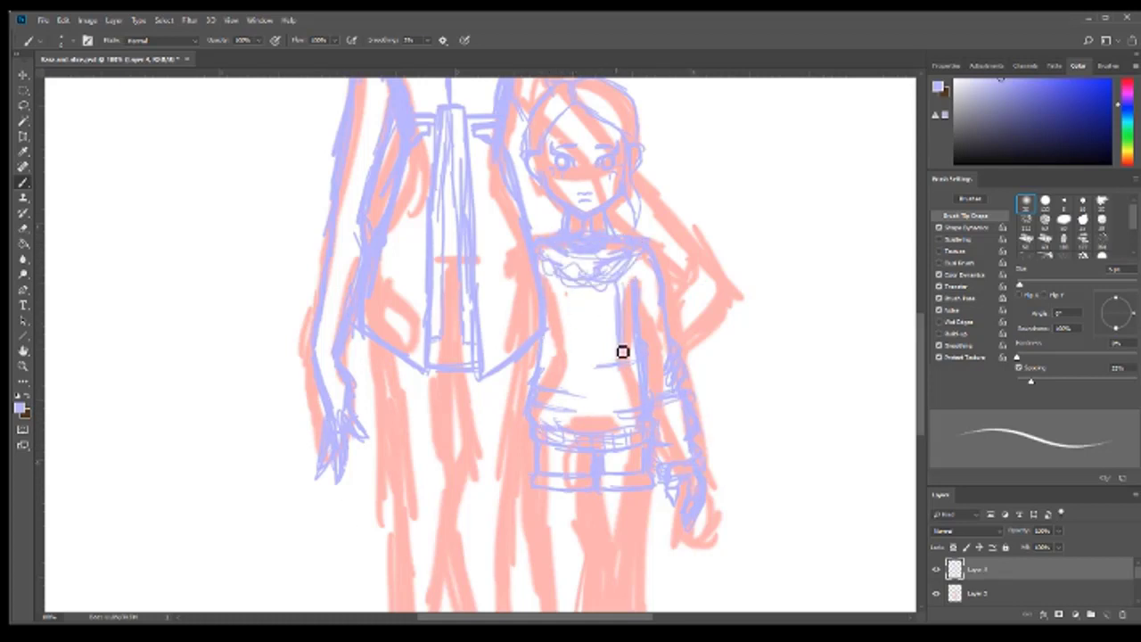
Step: Sketch the smaller figure's legs with bands below the knees and the shoes
scroll(566, 506, down, 5)
drag(587, 326, 594, 455)
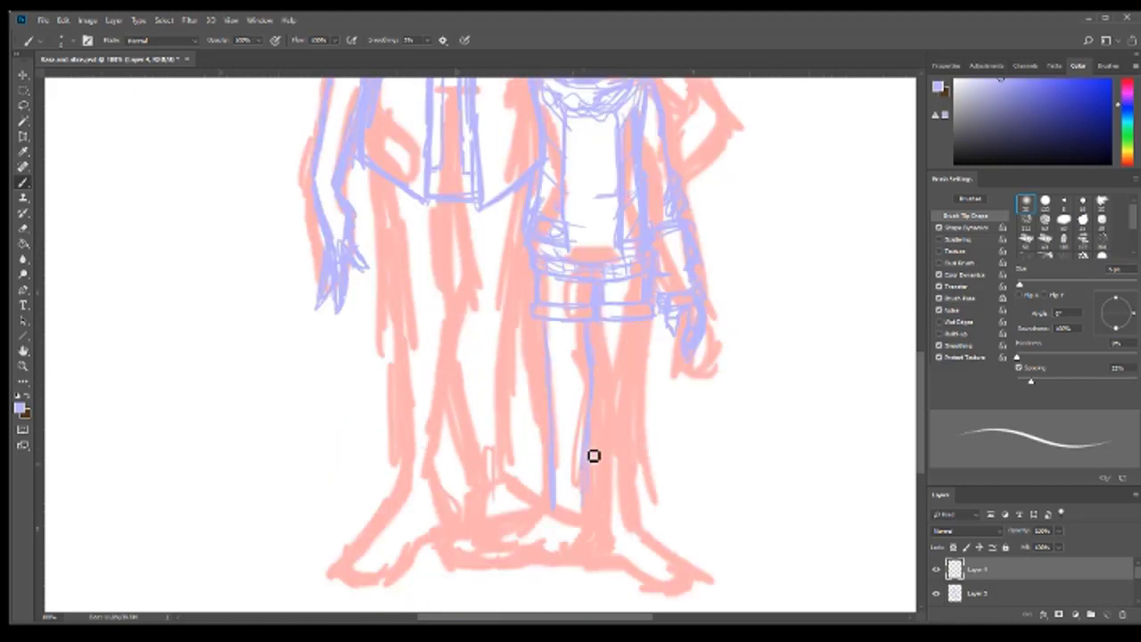
drag(624, 504, 617, 548)
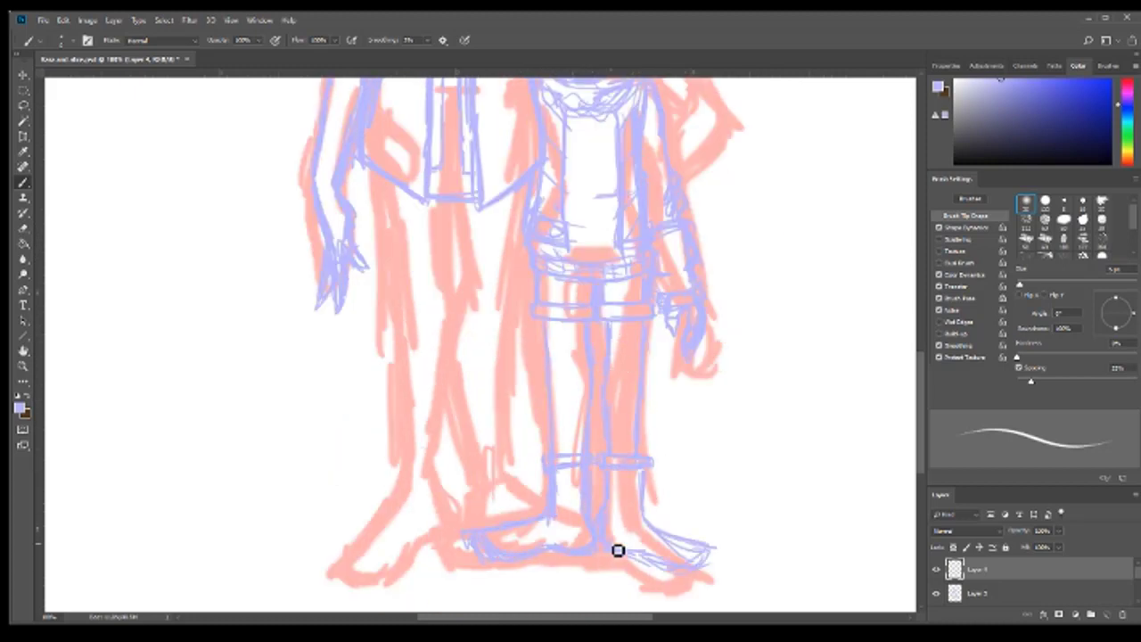
Step: Add wavy shirt stripes, leg folds and a raised collar to the smaller figure, erasing the strokes that get in the way
scroll(390, 304, up, 4)
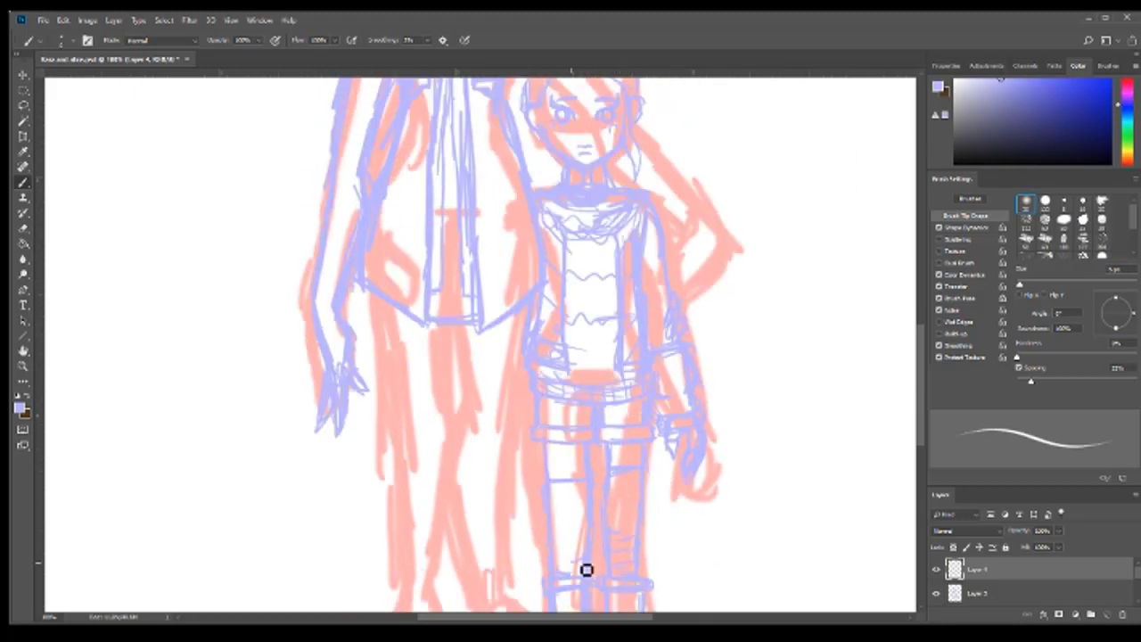
scroll(586, 569, up, 1)
key(e)
drag(581, 262, 571, 280)
key(b)
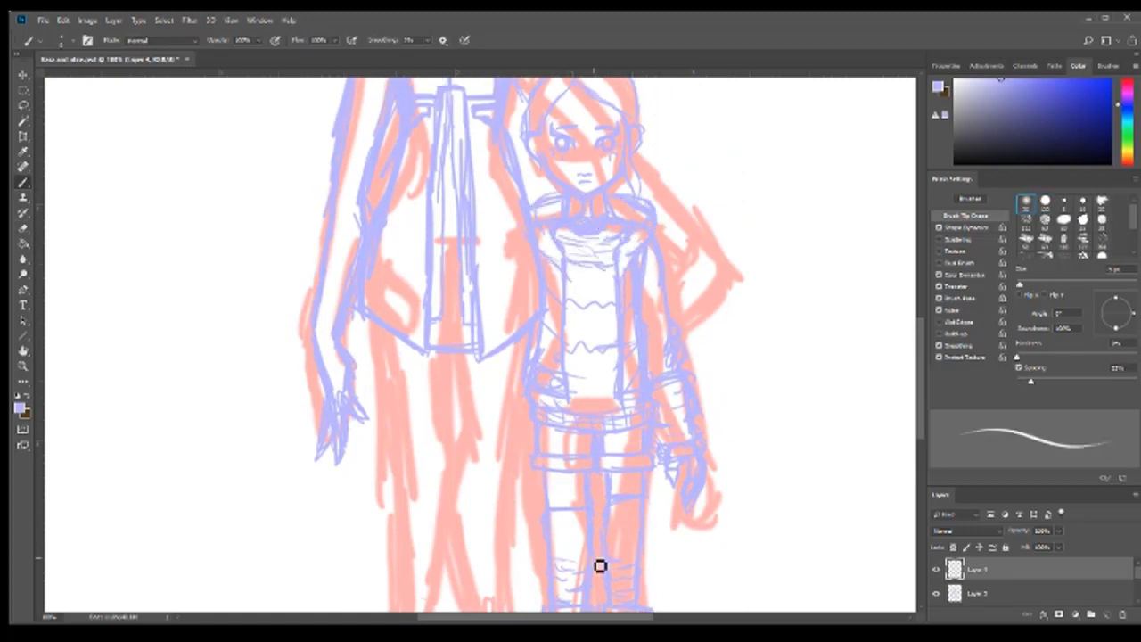
Step: Select the smaller figure's feet with the Lasso and scale them down slightly with Free Transform
scroll(600, 566, down, 5)
key(ctrl+0)
key(ctrl+1)
key(l)
drag(374, 330, 537, 276)
mouse_move(657, 450)
mouse_down()
mouse_move(652, 334)
mouse_move(656, 446)
mouse_up()
key(ctrl+t)
key(Return)
key(b)
scroll(377, 286, up, 6)
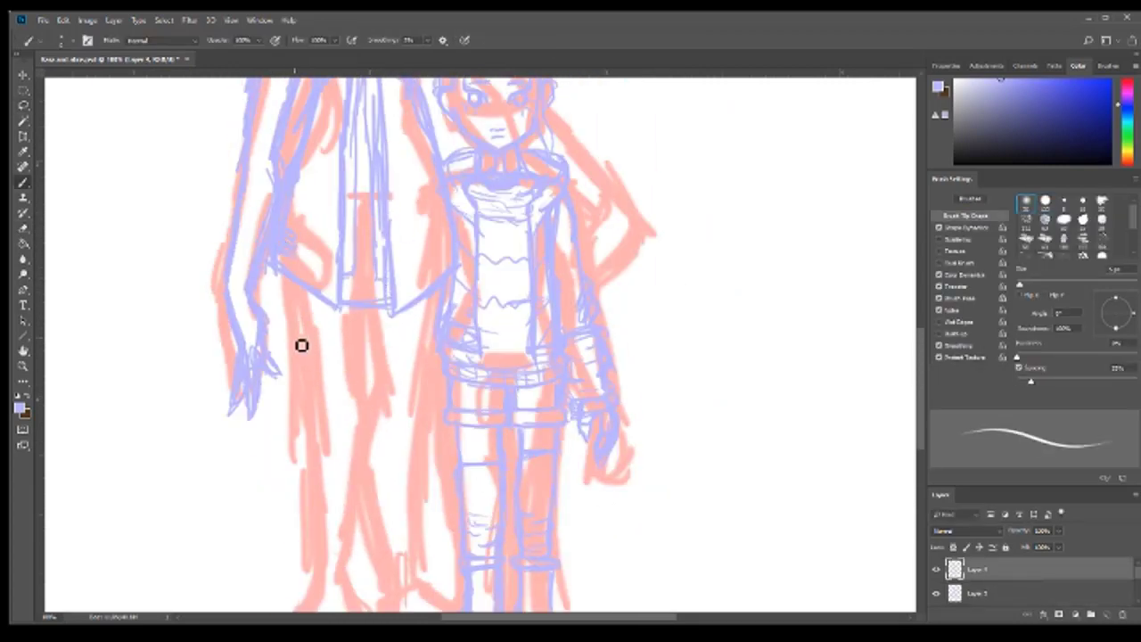
Step: Sketch the taller figure's legs and boots in light blue and hide the pink base sketch
drag(301, 346, 312, 500)
scroll(322, 455, down, 3)
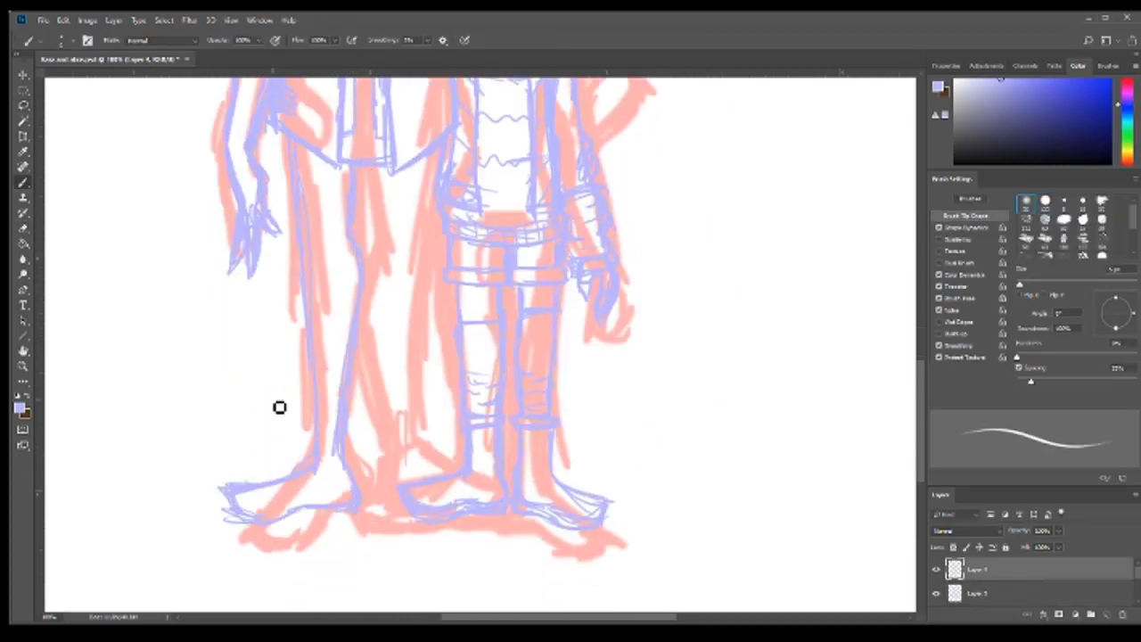
scroll(328, 404, up, 1)
key(ctrl+minus)
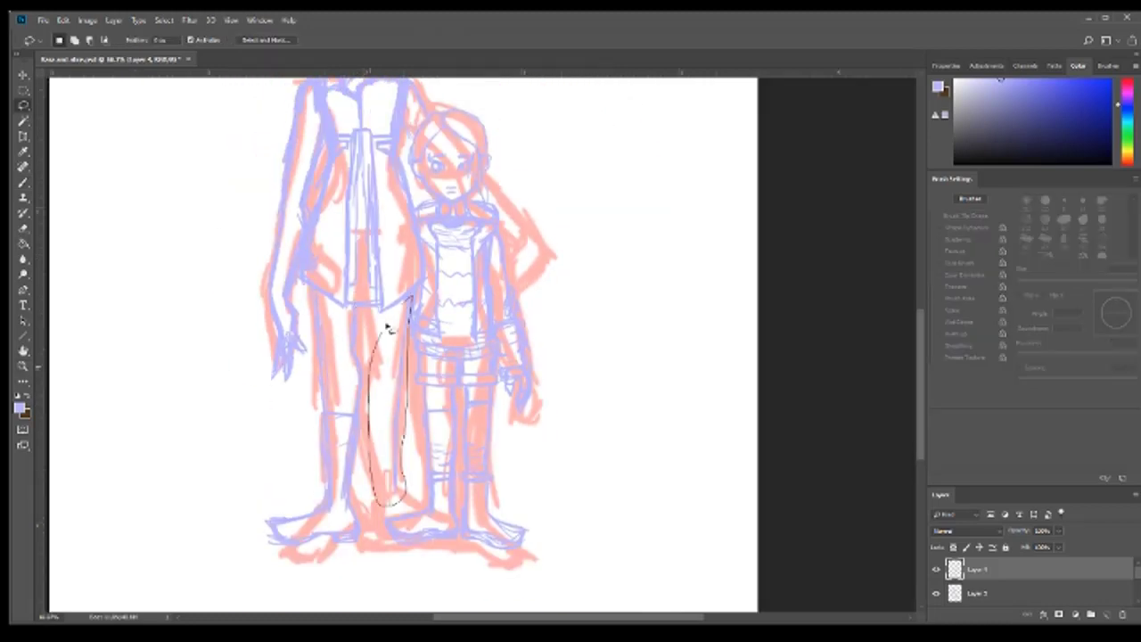
scroll(580, 390, up, 3)
click(936, 593)
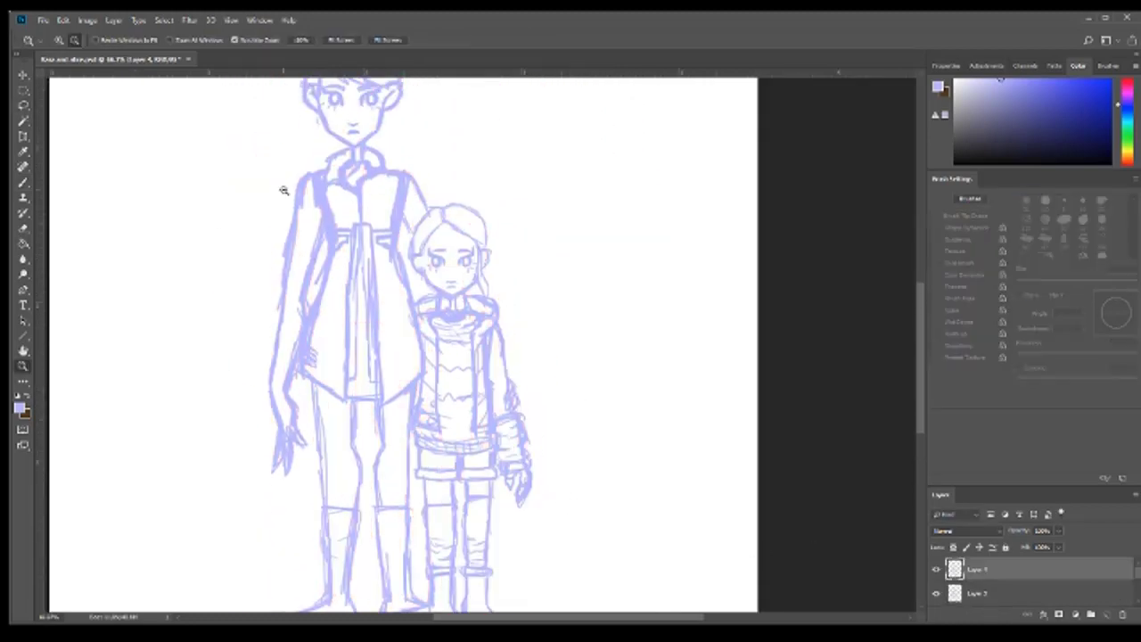
Step: On a new layer, ink the taller figure's ear, side hairline, fringe and outer hair outline in black
key(z)
click(282, 186)
alt+click(282, 186)
key(ctrl+plus)
key(ctrl+plus)
key(b)
drag(382, 275, 387, 410)
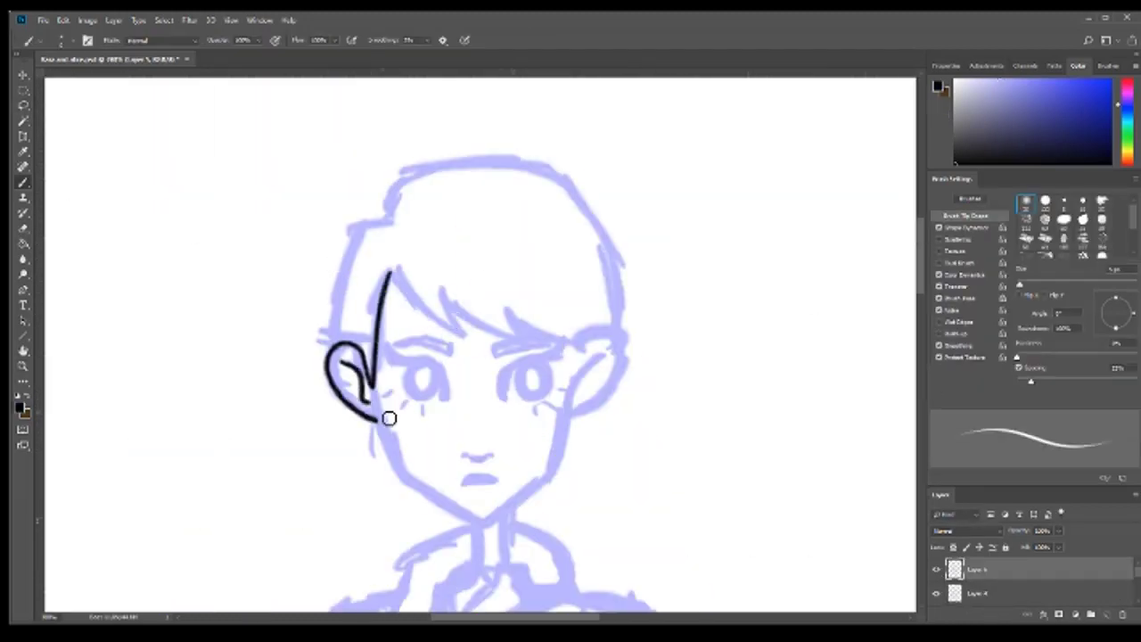
scroll(387, 410, down, 1)
drag(407, 169, 342, 223)
drag(612, 267, 334, 259)
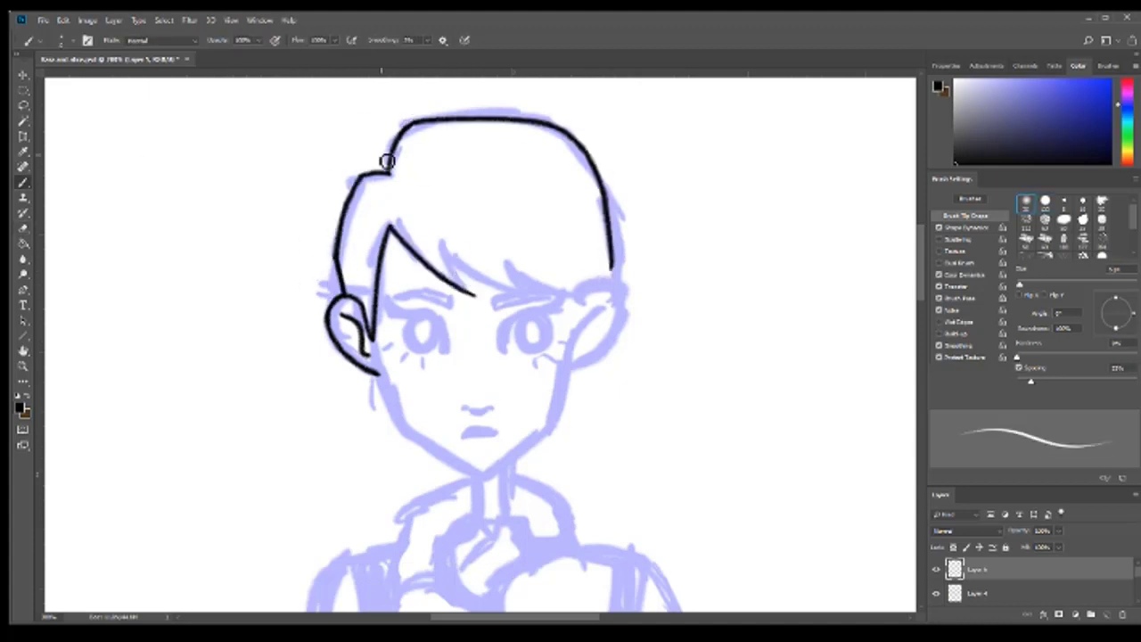
Step: Duplicate the inked ear, mirror it and place it on the opposite side of the head
key(l)
drag(366, 295, 361, 299)
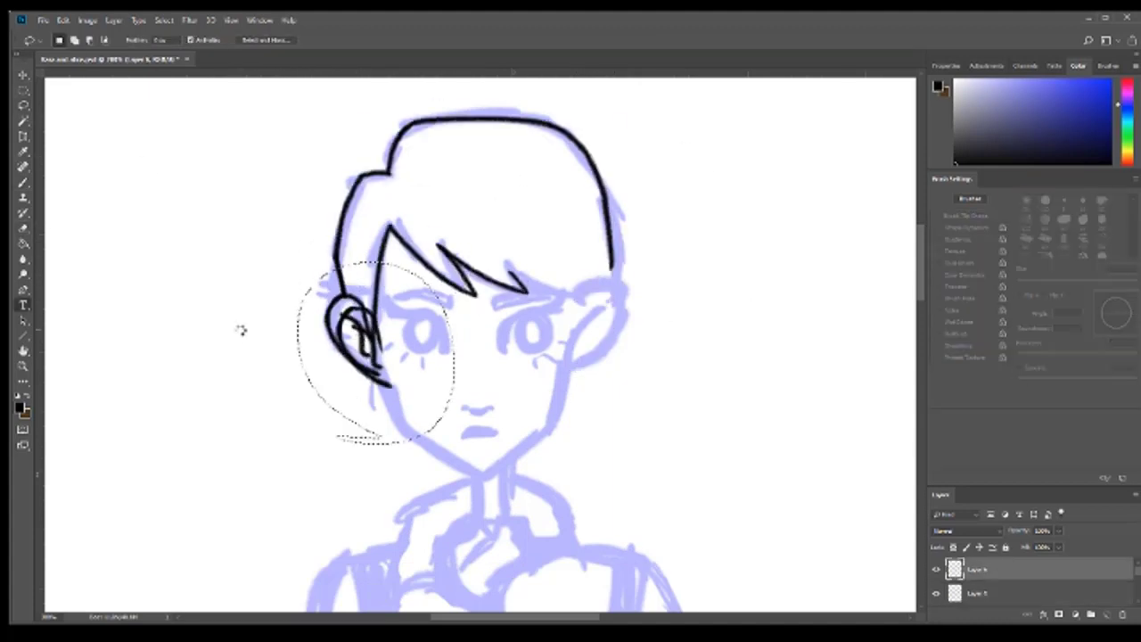
key(ctrl+j)
key(ctrl+t)
drag(357, 339, 589, 330)
key(Return)
key(b)
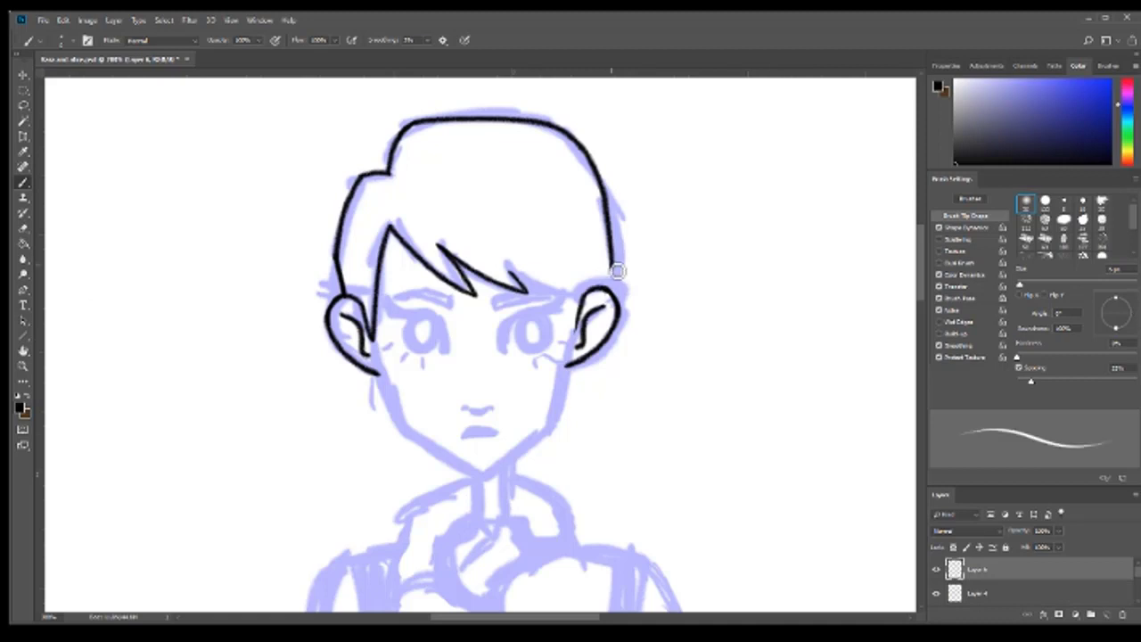
Step: Ink the cheek and jaw lines running down from both ears in black
drag(375, 366, 405, 437)
mouse_move(535, 365)
mouse_down()
mouse_move(502, 446)
mouse_move(565, 430)
mouse_up()
key(ctrl+t)
key(Return)
Step: Draw a chin line beside the head, transform it into place, and clean up the line ends with the sketch hidden
drag(687, 319, 777, 420)
key(l)
mouse_move(713, 482)
mouse_down()
mouse_move(861, 438)
mouse_move(714, 482)
mouse_up()
key(ctrl+t)
mouse_move(732, 370)
mouse_down()
mouse_move(461, 473)
mouse_move(508, 492)
mouse_up()
key(Return)
key(ctrl+d)
key(e)
click(974, 595)
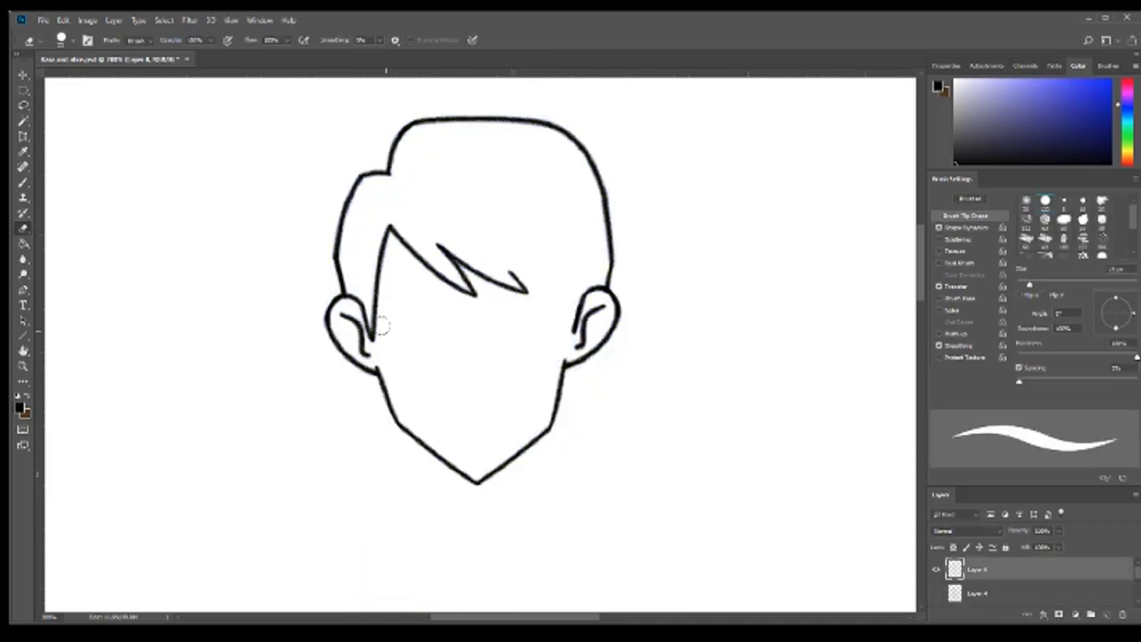
Step: Ink one eye with its eyebrow and lashes, and place a mirrored copy on the other side of the face
key(b)
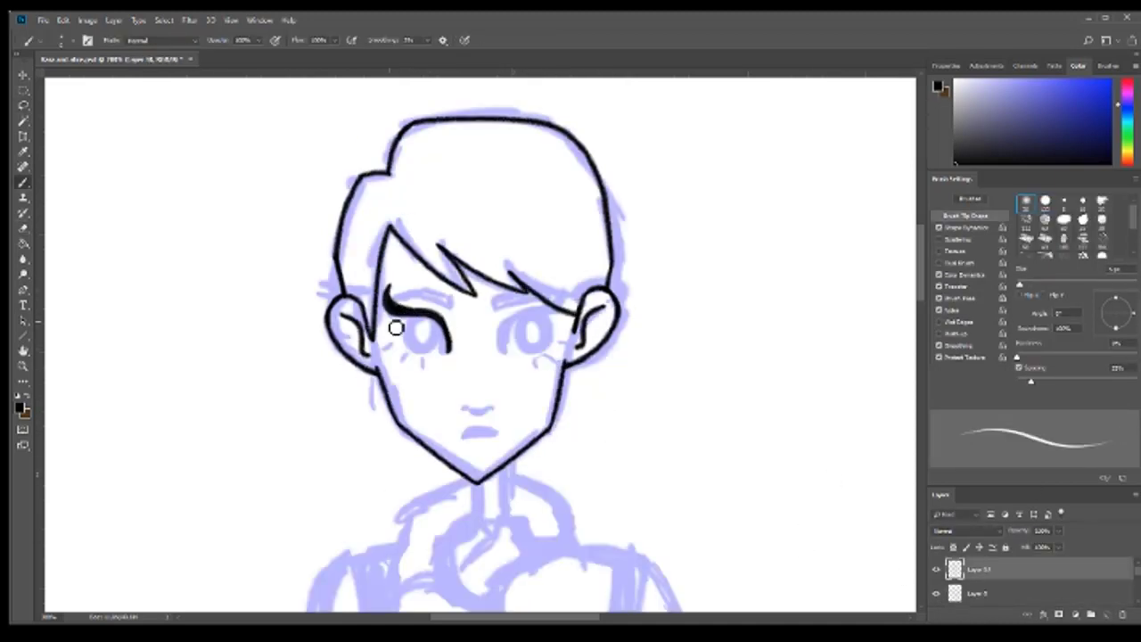
key(l)
drag(397, 283, 398, 286)
key(ctrl+t)
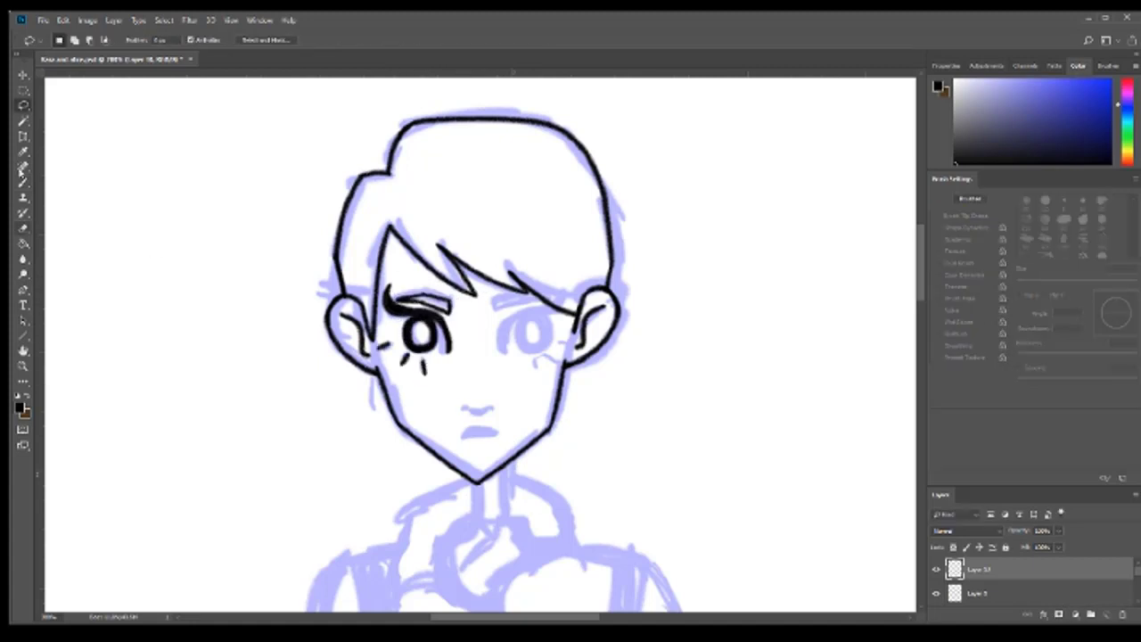
drag(394, 332, 371, 403)
key(Return)
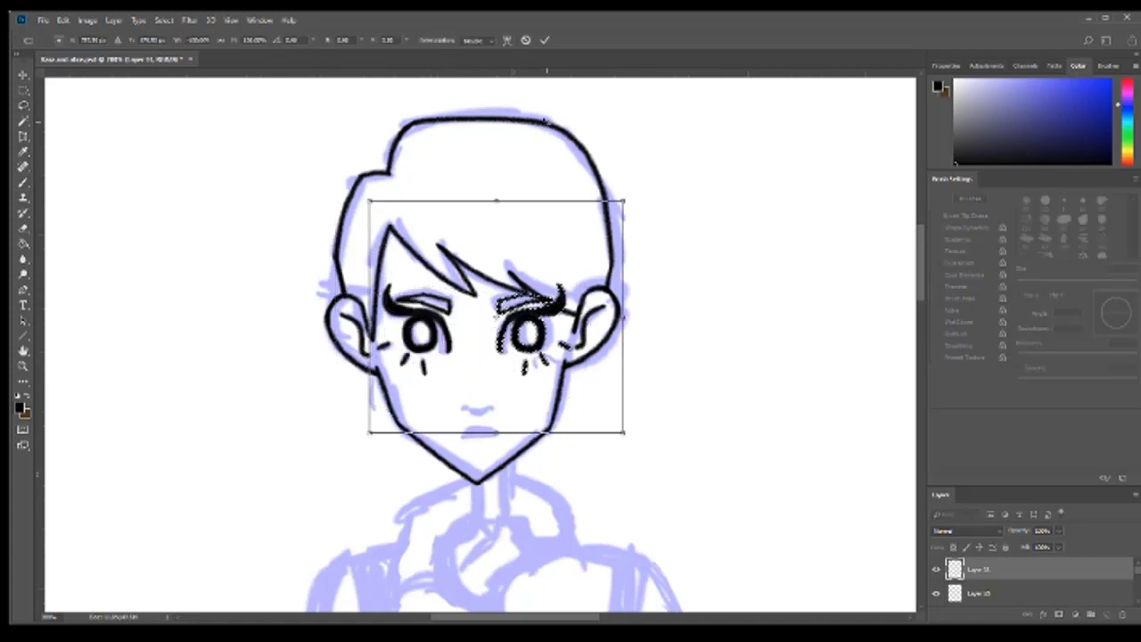
key(Return)
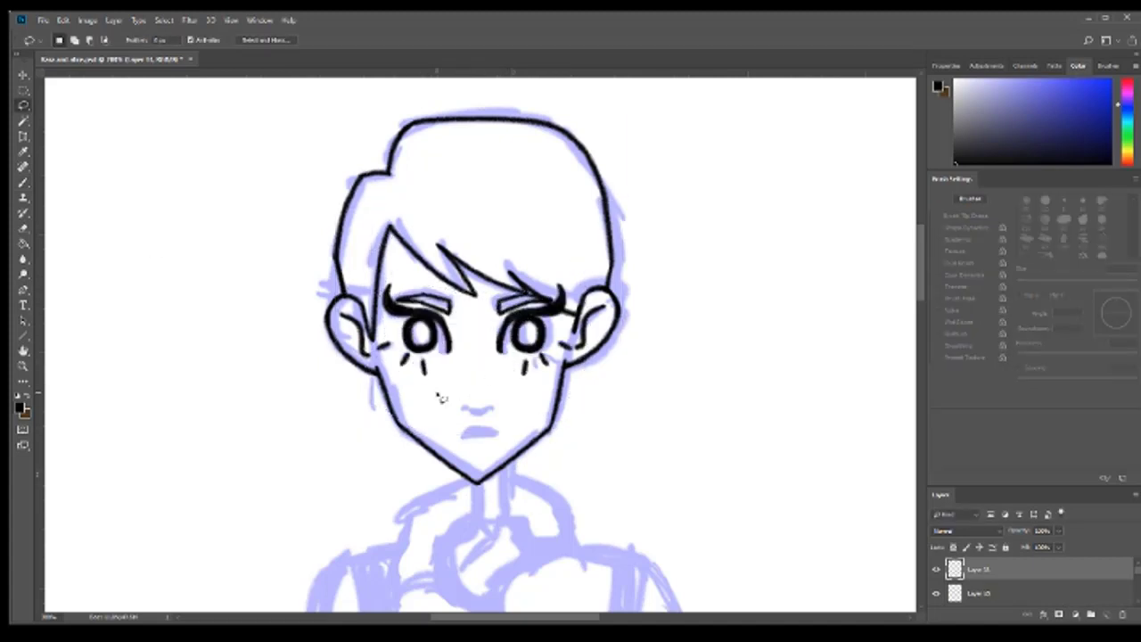
Step: Ink the nose and lips in black and adjust the mouth's size with Free Transform
key(b)
drag(458, 437, 486, 439)
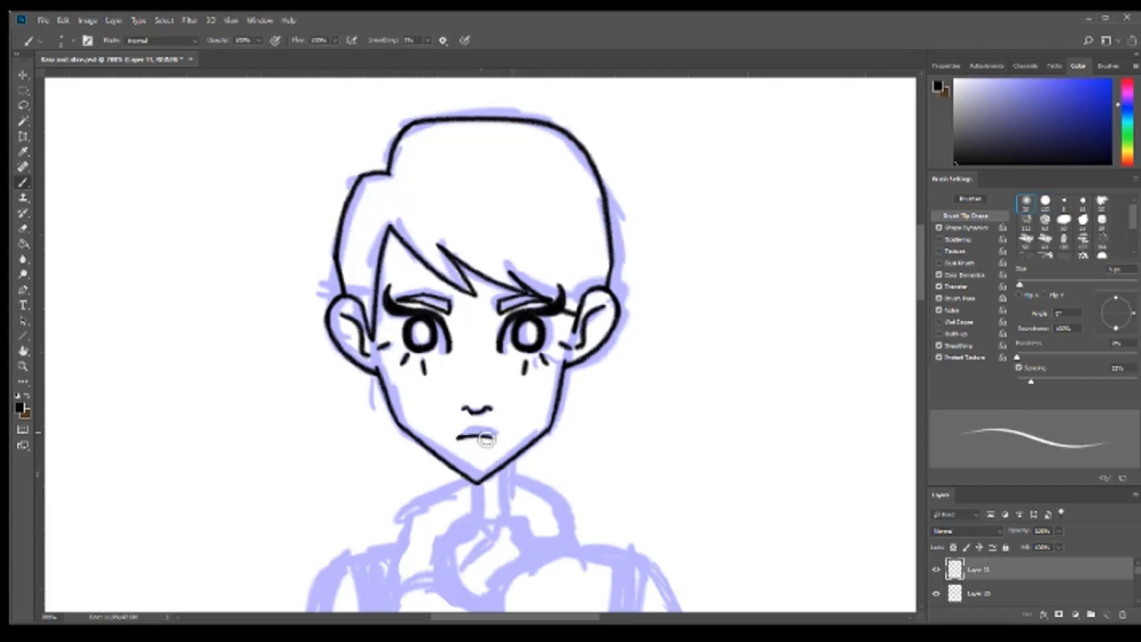
key(ctrl+t)
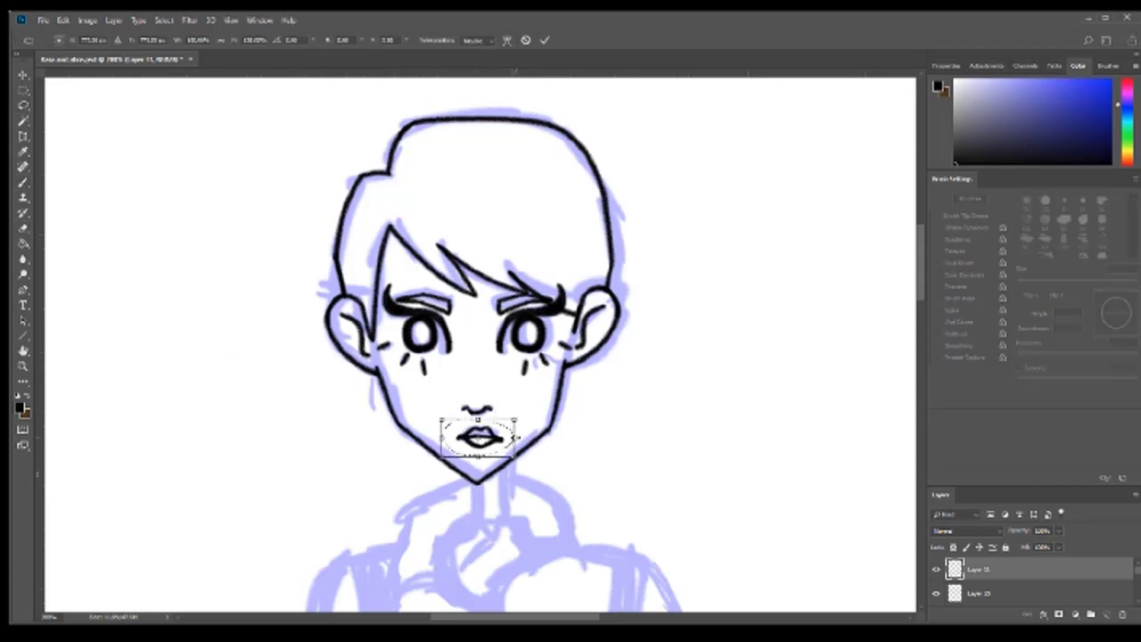
drag(504, 453, 504, 415)
key(Escape)
Step: Select the whole inked head, combine its line art on one layer and shift it slightly right over the sketch
key(l)
mouse_move(616, 502)
mouse_down()
mouse_move(268, 501)
mouse_move(294, 451)
mouse_up()
key(ctrl+j)
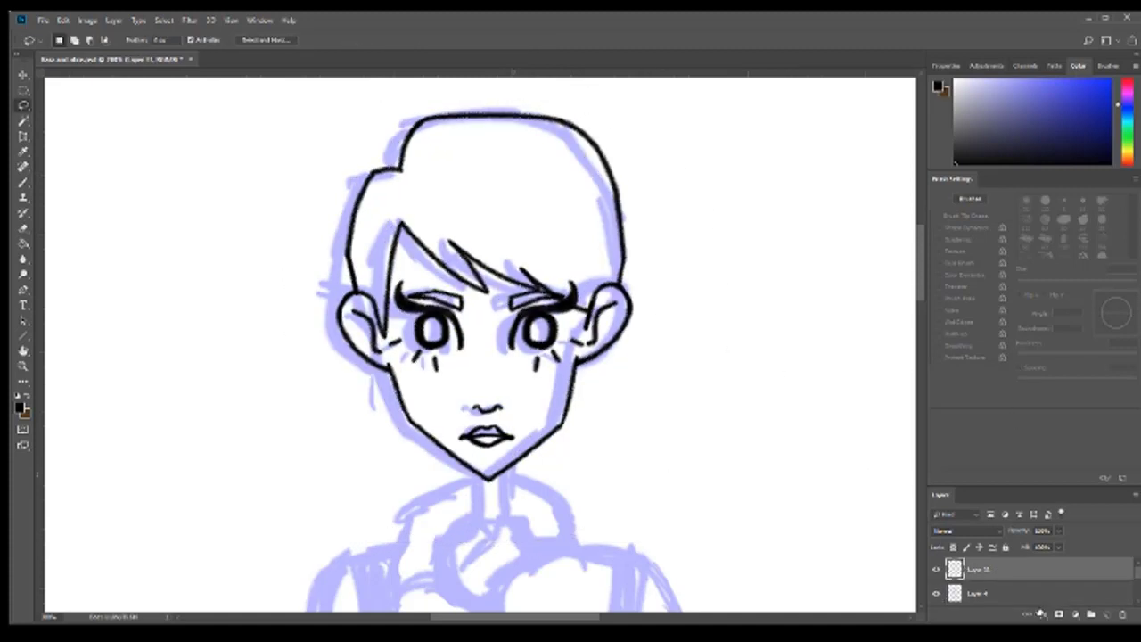
Step: Ink the neck, the raised coat collar and the front closure line over the adult's sketch
key(b)
scroll(487, 383, down, 3)
mouse_move(479, 335)
mouse_down()
mouse_move(505, 499)
mouse_move(476, 408)
mouse_move(449, 388)
mouse_move(484, 350)
mouse_move(510, 347)
mouse_move(544, 353)
mouse_move(581, 403)
mouse_up()
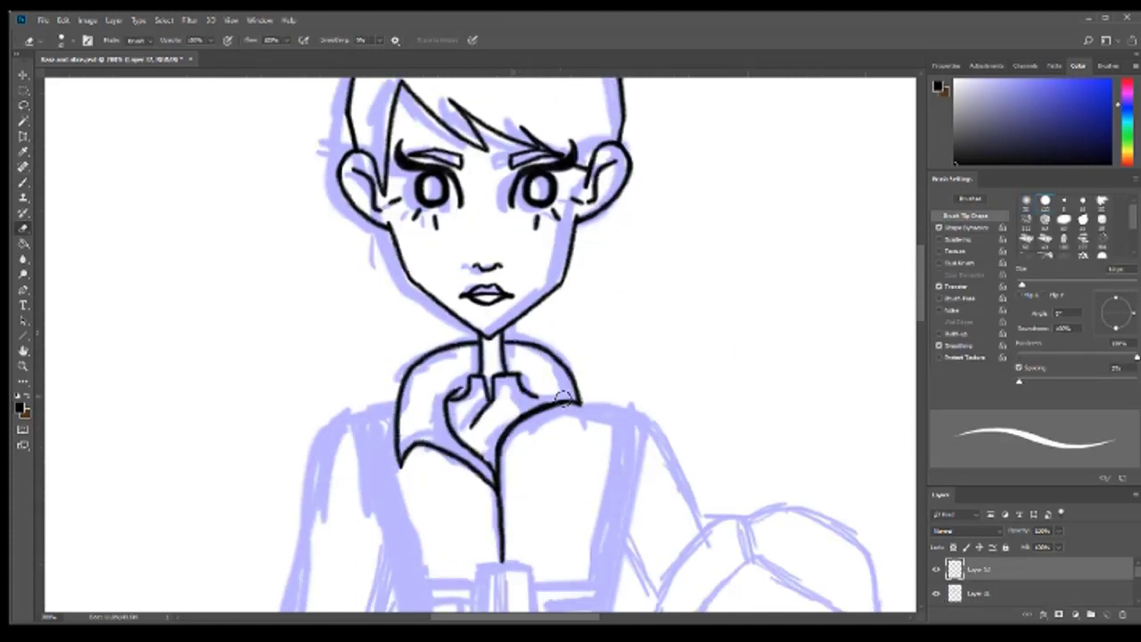
drag(497, 441, 574, 408)
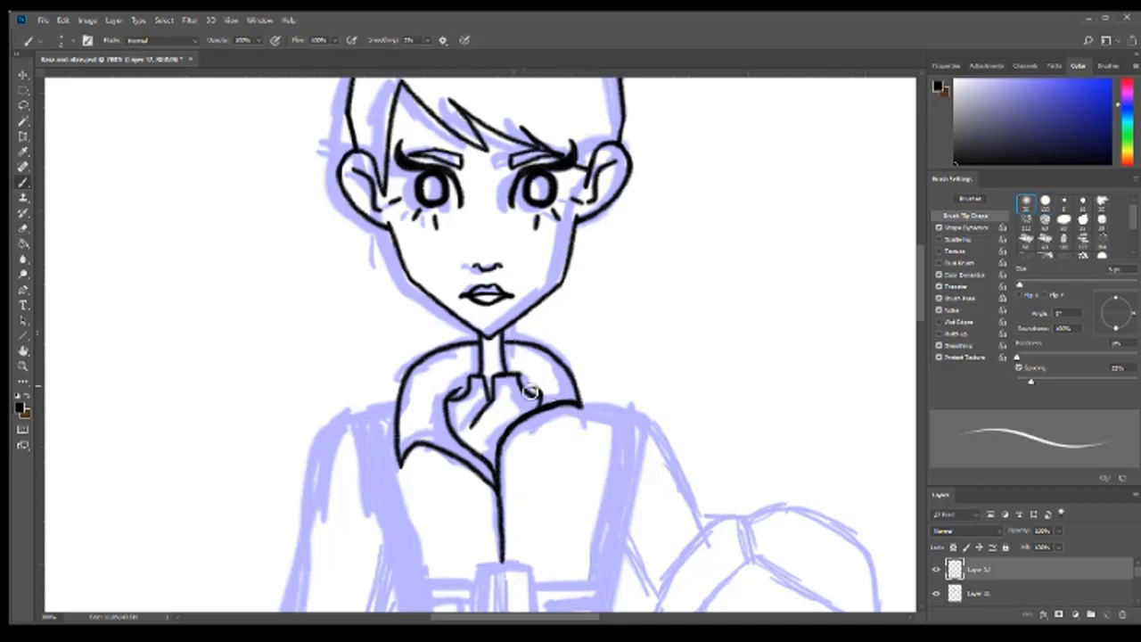
Step: Ink the top edge and left edge of the coat's long central front panel
scroll(470, 218, down, 3)
key(z)
alt+click(397, 254)
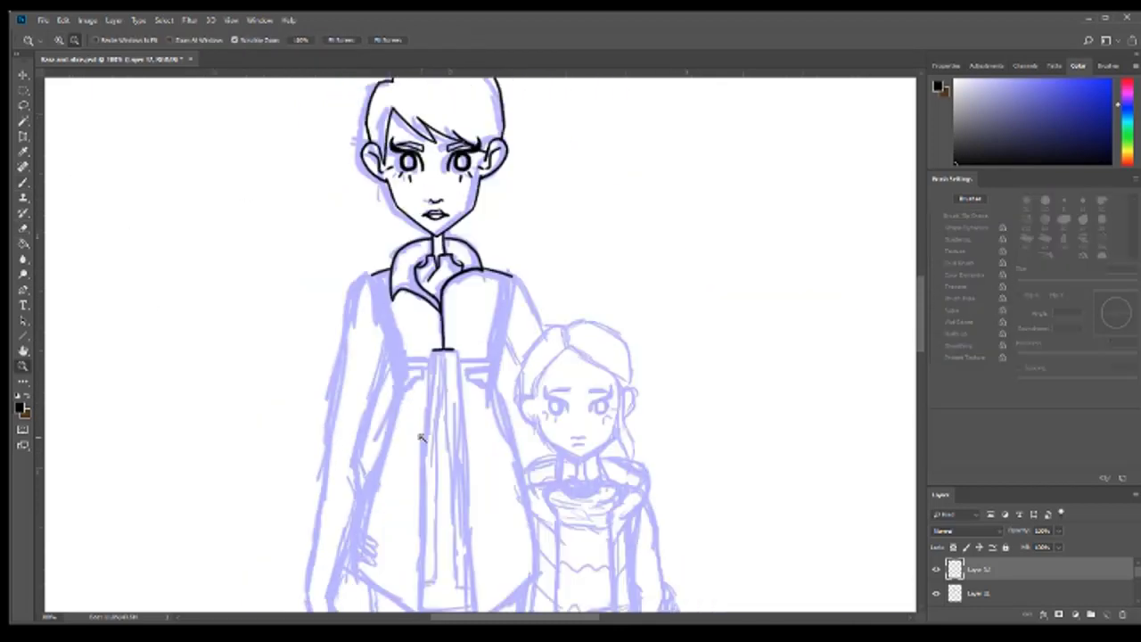
alt+click(421, 437)
key(b)
drag(414, 77, 383, 458)
Step: Fit a mirrored copy of the central panel's edge onto its opposite side with Free Transform
key(ctrl+t)
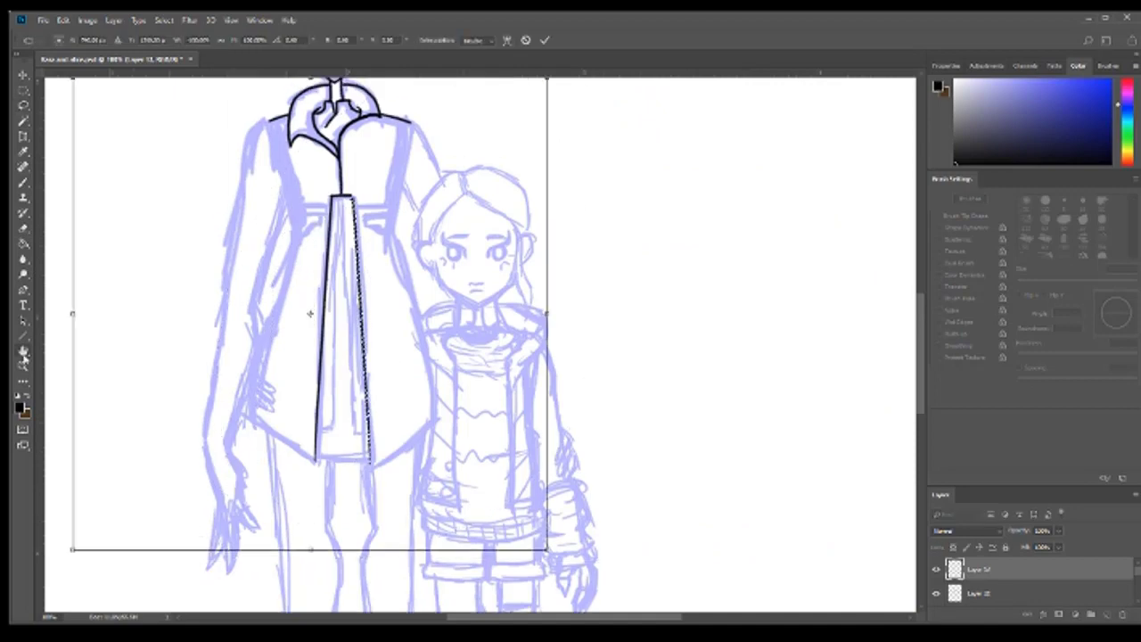
key(ctrl+t)
mouse_move(407, 269)
mouse_down()
mouse_move(572, 238)
mouse_move(397, 258)
mouse_up()
key(Return)
key(ctrl+plus)
key(ctrl+plus)
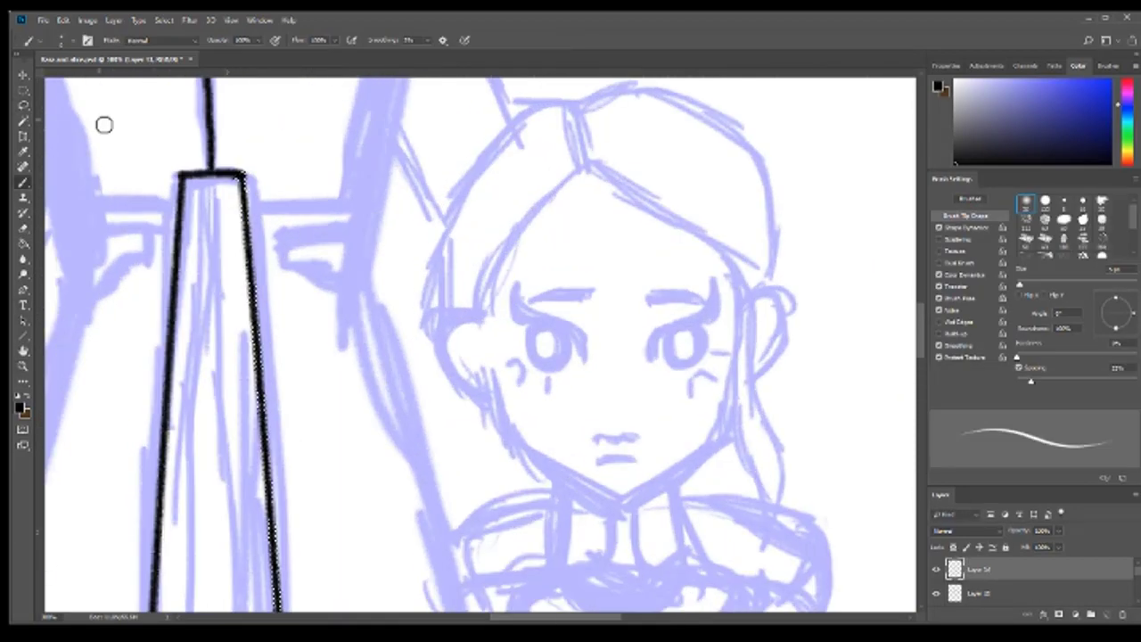
Step: Adjust the inked head's placement above the neck with Free Transform and clear the selection
key(ctrl+minus)
key(ctrl+minus)
key(ctrl+plus)
key(alt+bracketleft)
key(ctrl+t)
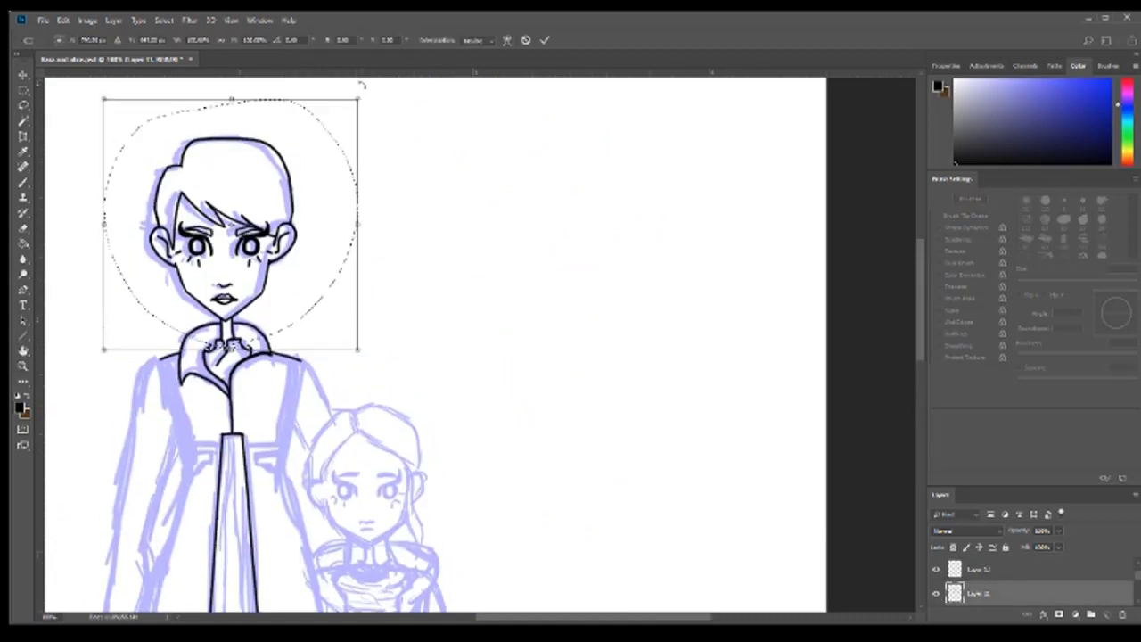
key(Return)
key(ctrl+d)
scroll(252, 233, down, 5)
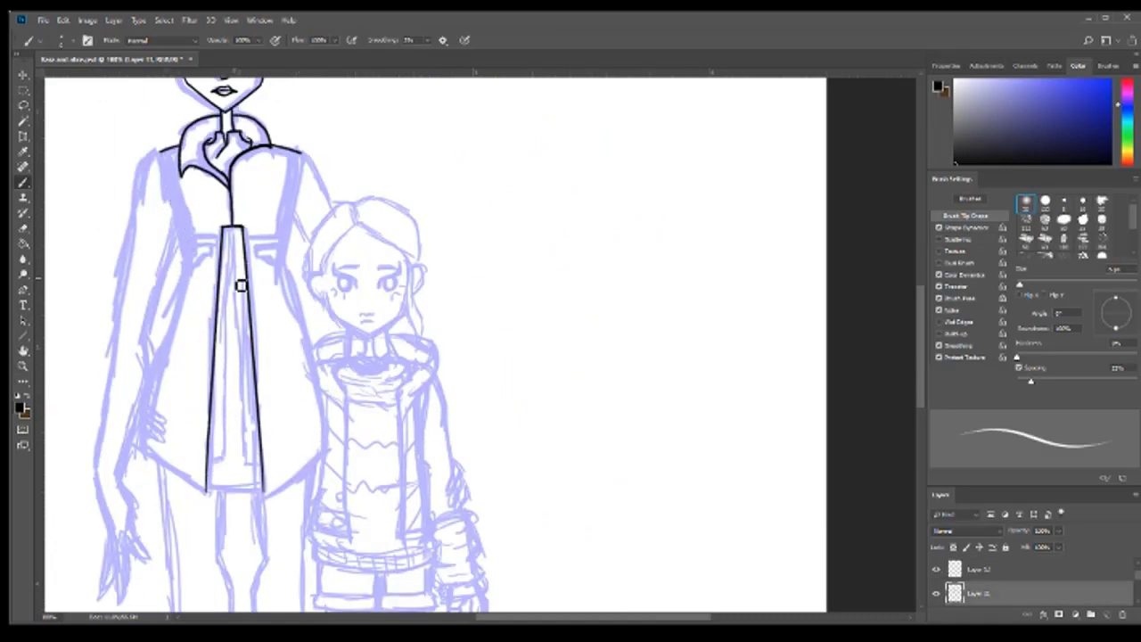
Step: Draw a slanted line beside the figure, trim its lower end and transform it onto the bodice's left side seam
key(ctrl+z)
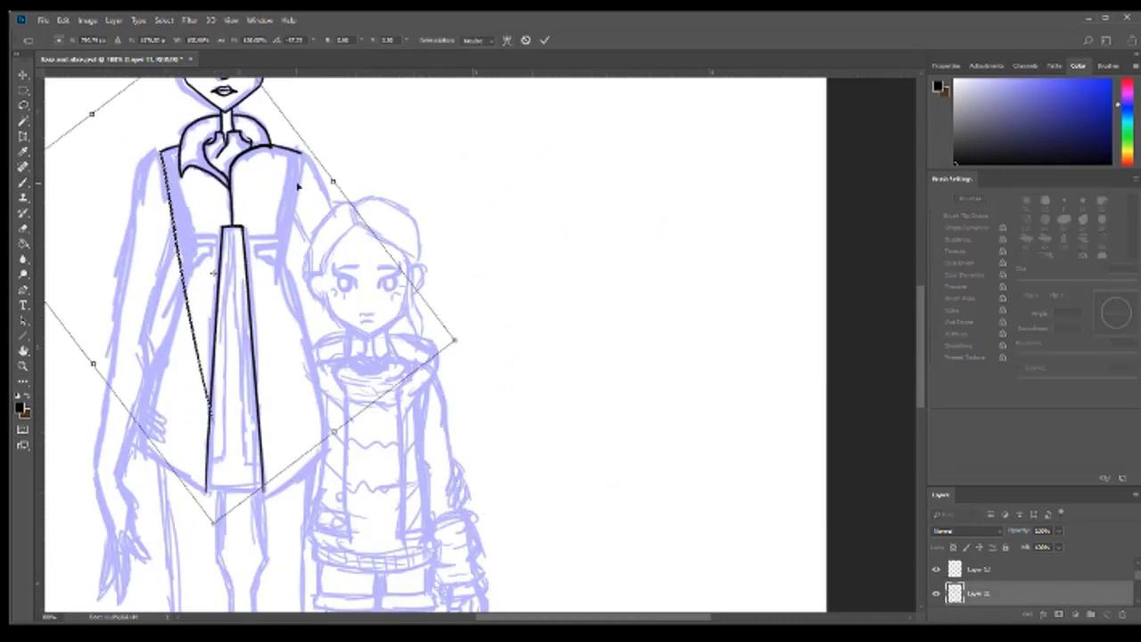
mouse_move(522, 178)
mouse_down()
mouse_move(574, 446)
mouse_move(540, 446)
mouse_up()
key(ctrl+z)
key(e)
drag(529, 374, 541, 450)
key(m)
drag(450, 109, 611, 402)
key(ctrl+t)
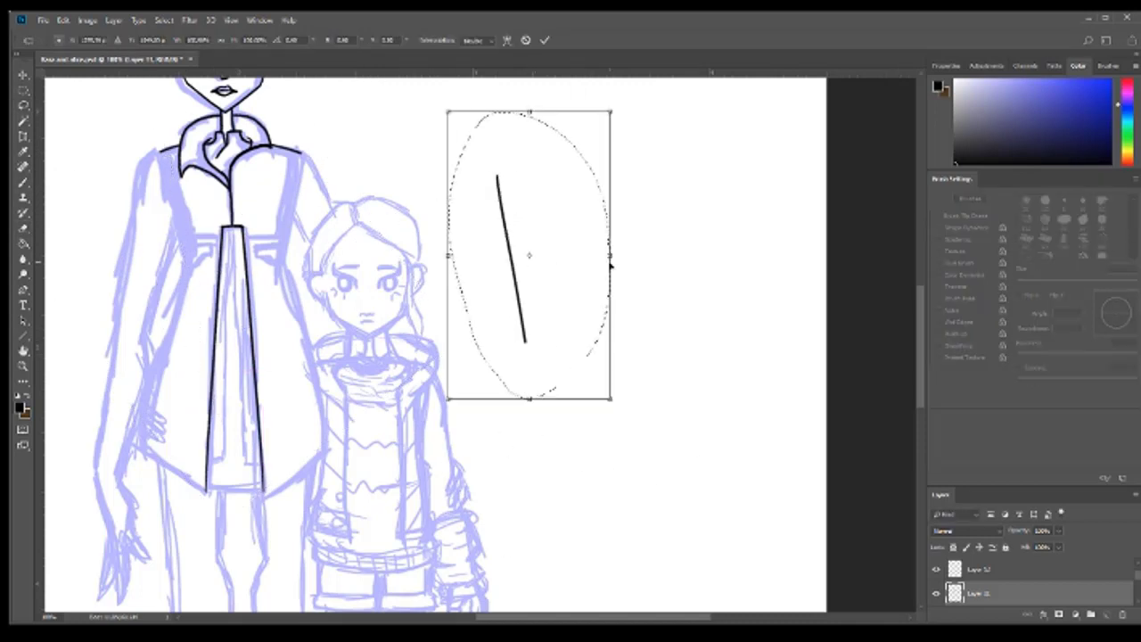
mouse_move(560, 310)
mouse_down()
mouse_move(234, 283)
mouse_move(312, 288)
mouse_up()
key(Return)
Step: Duplicate the bodice seam line and fit the mirrored copy onto the opposite side of the chest
key(ctrl+j)
key(ctrl+t)
key(Return)
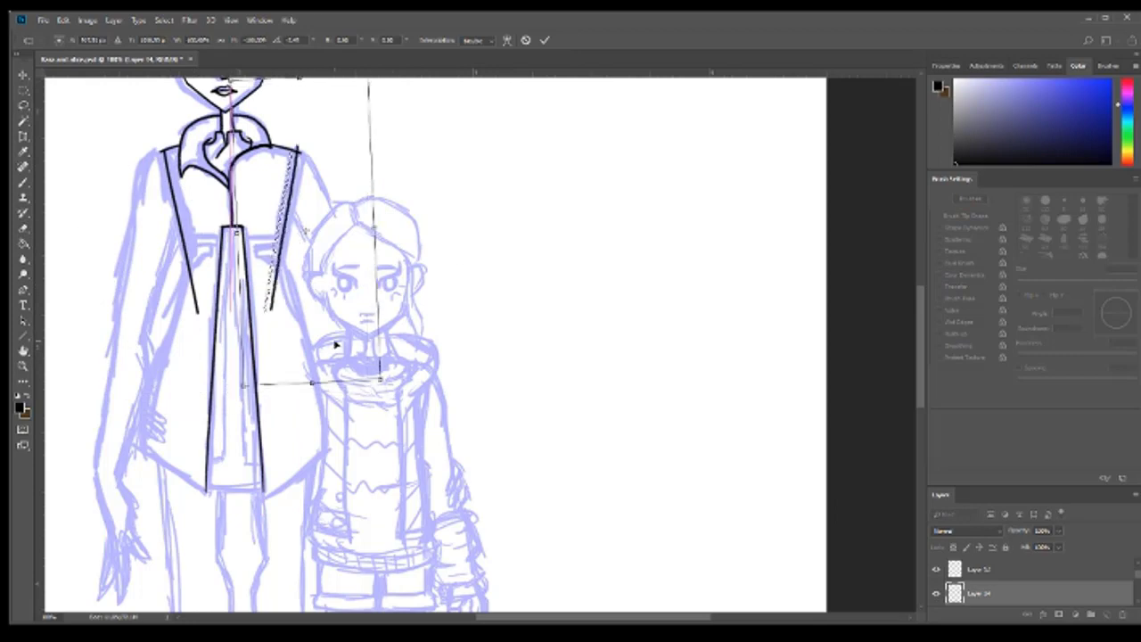
key(l)
Step: Draw a long curved line beside the figure and rotate it into place as the coat skirt's left edge
key(b)
drag(558, 196, 543, 536)
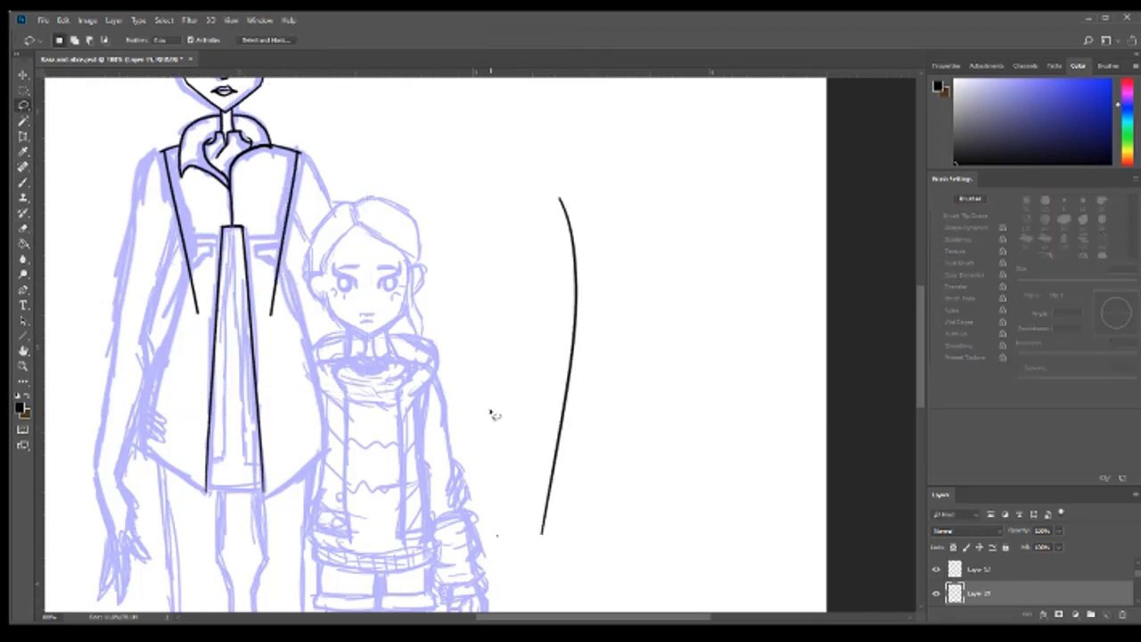
key(ctrl+t)
drag(560, 357, 192, 419)
drag(53, 268, 140, 409)
key(Return)
Step: Duplicate the skirt's curved edge and position the mirrored copy on the right side of the coat
key(ctrl+j)
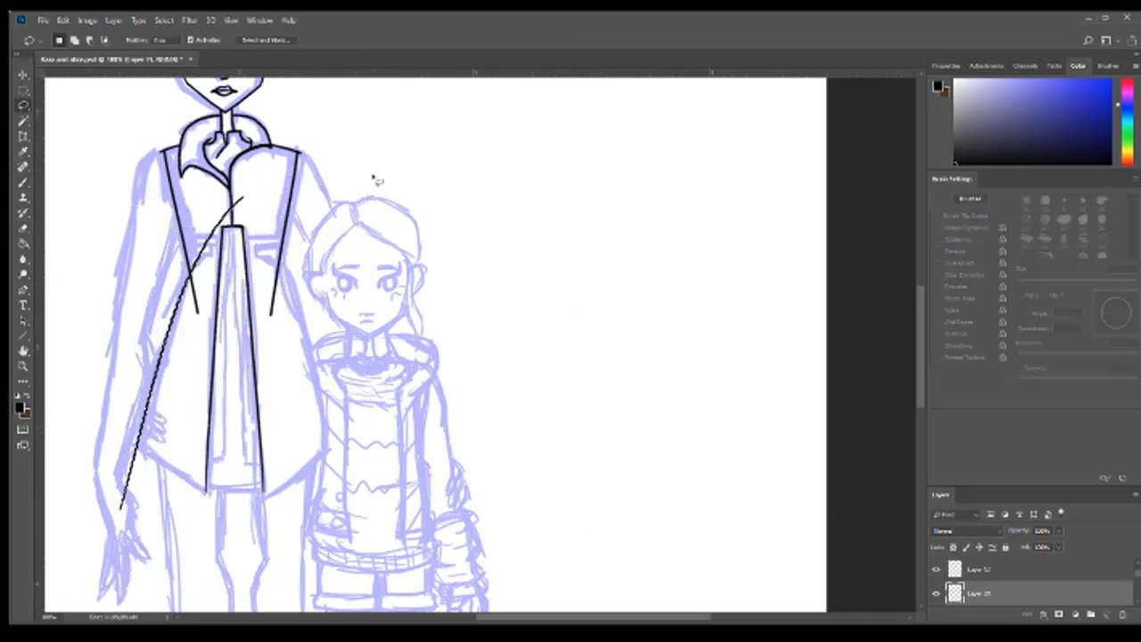
key(ctrl+t)
drag(384, 179, 348, 207)
key(Return)
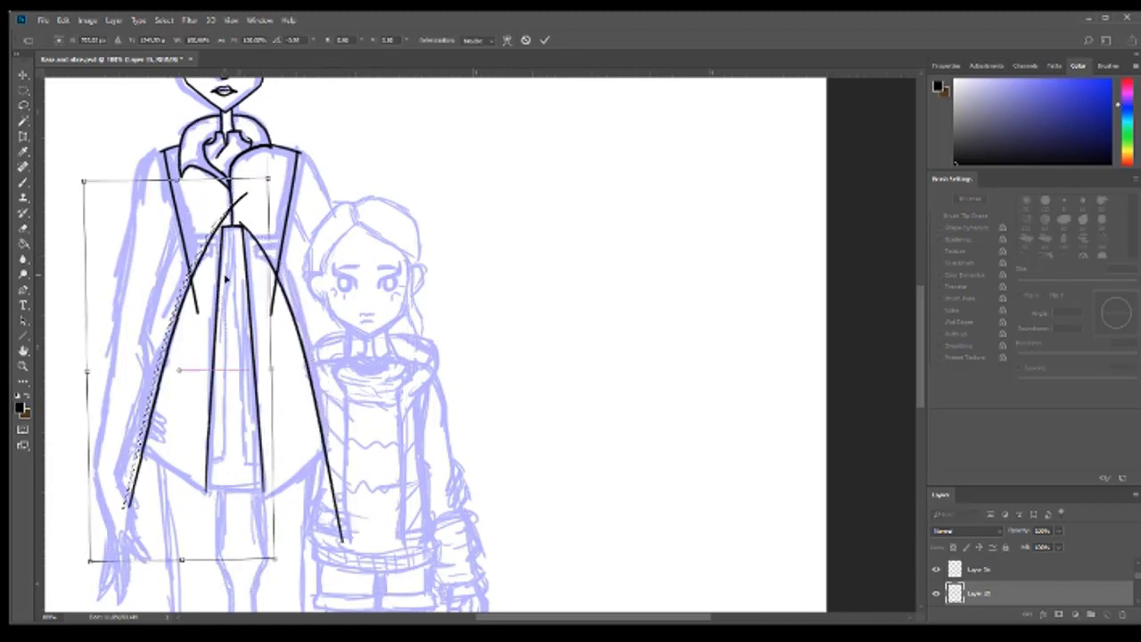
Step: Trim the skirt lines above the waist and merge the coat's line layers
key(e)
key(ctrl+e)
click(936, 593)
click(937, 593)
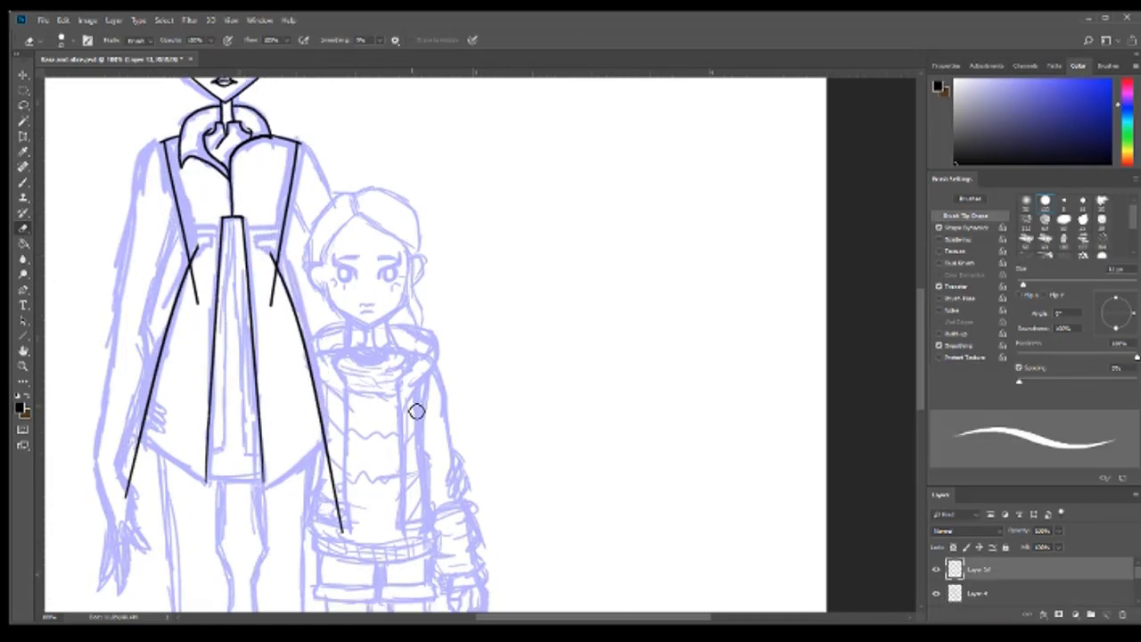
Step: Clean up the crossing lines at the waist and ink the coat's waistband and small pocket details
scroll(416, 408, up, 1)
key(z)
mouse_move(196, 303)
mouse_down()
mouse_move(294, 304)
mouse_move(179, 304)
mouse_move(226, 304)
mouse_up()
key(b)
scroll(346, 297, down, 1)
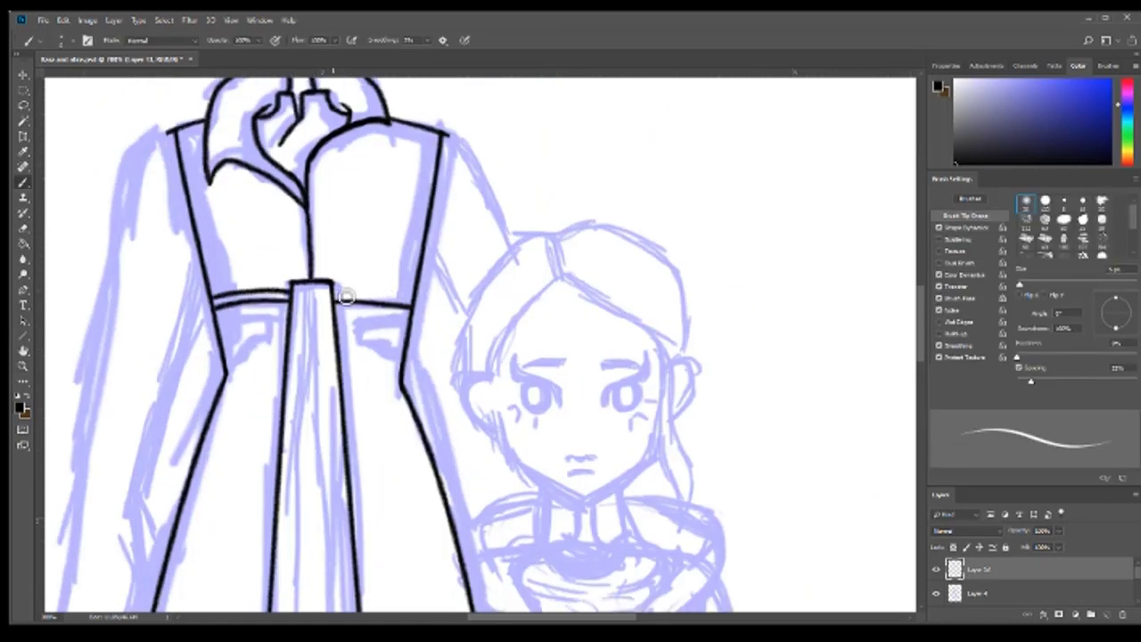
key(ctrl+minus)
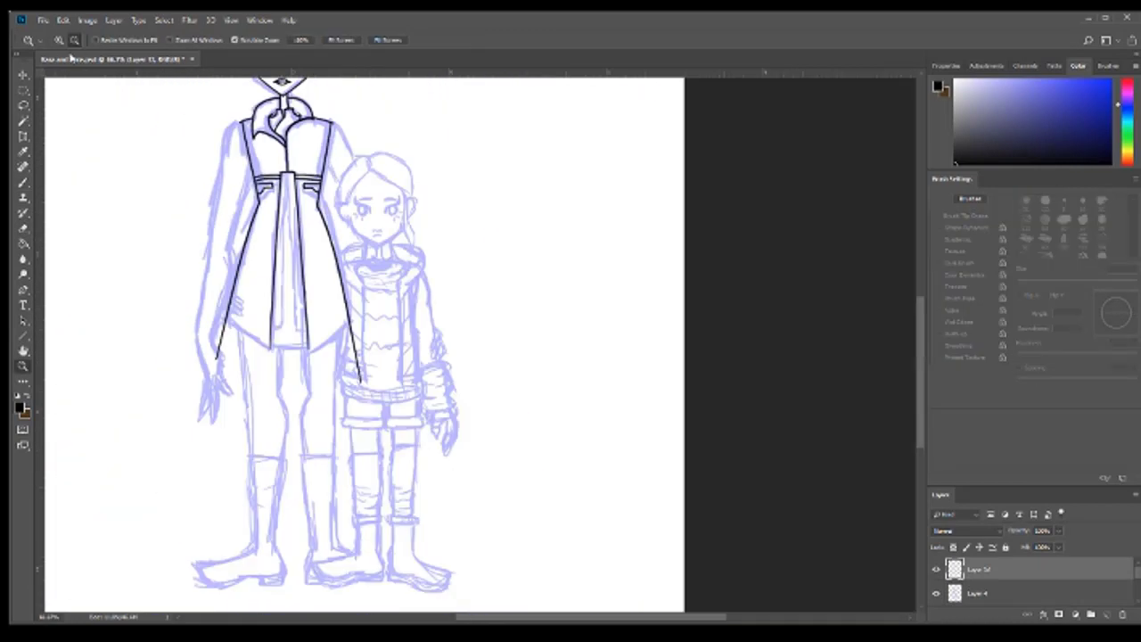
Step: Draw a straight line beside the figure and place it and a mirrored copy as the central panel's inner folds
key(l)
mouse_move(466, 395)
mouse_down()
mouse_move(563, 102)
mouse_move(502, 224)
mouse_up()
drag(486, 138, 526, 154)
scroll(526, 155, up, 4)
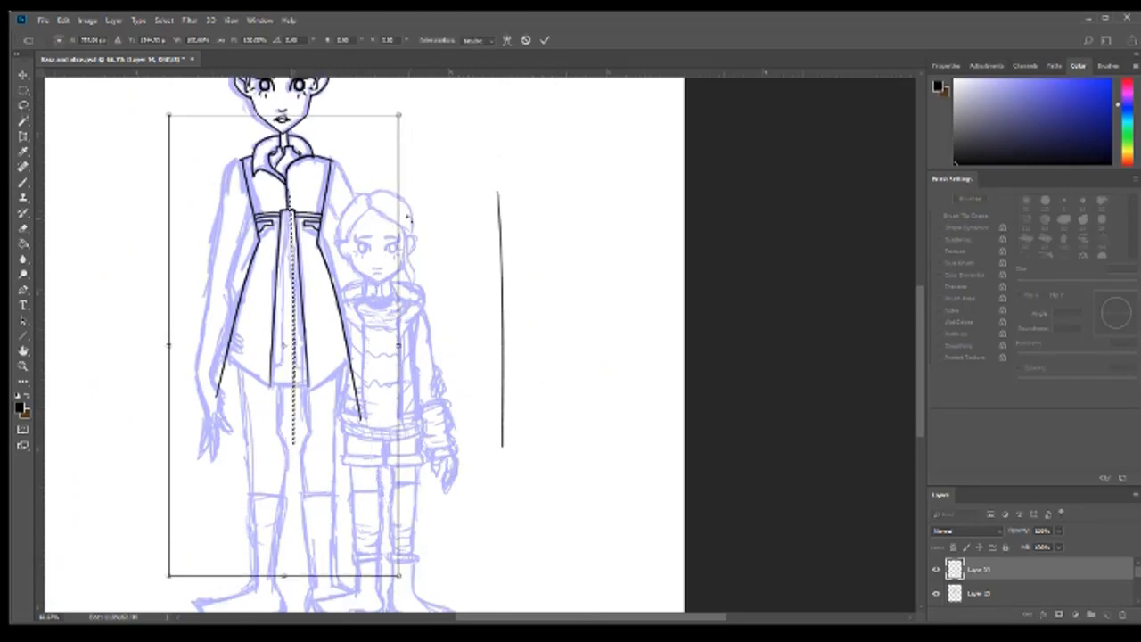
key(alt+bracketleft)
key(ctrl+t)
drag(503, 330, 287, 337)
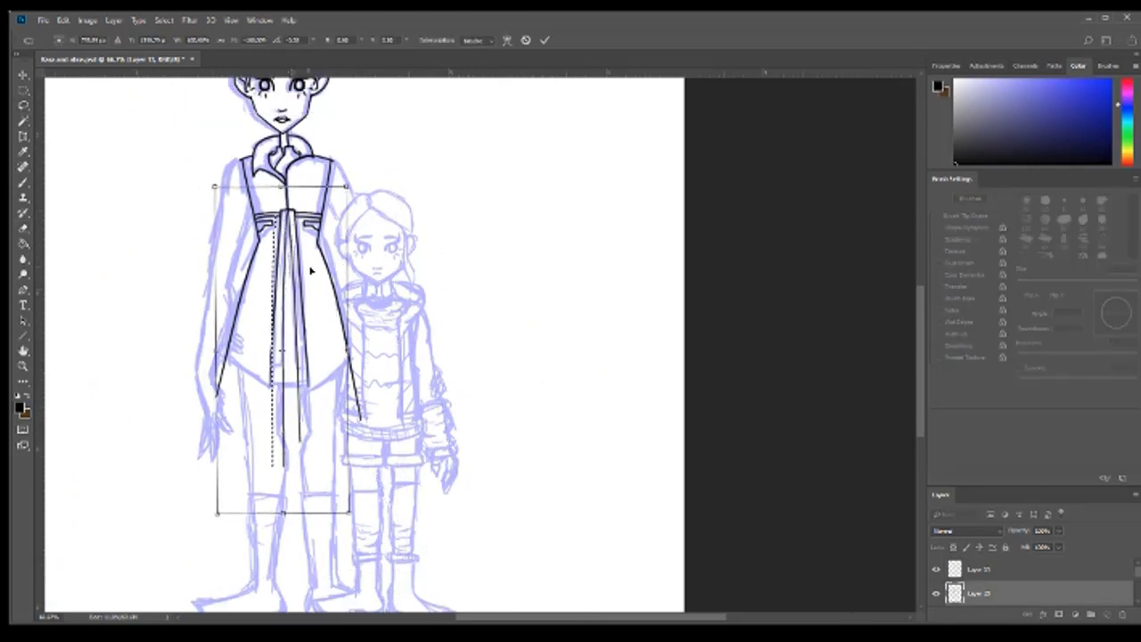
key(Return)
Step: Erase the overlong lower ends of the two inner fold lines and combine their layers
key(ctrl+plus)
key(ctrl+plus)
key(ctrl+plus)
key(b)
click(955, 569)
click(936, 593)
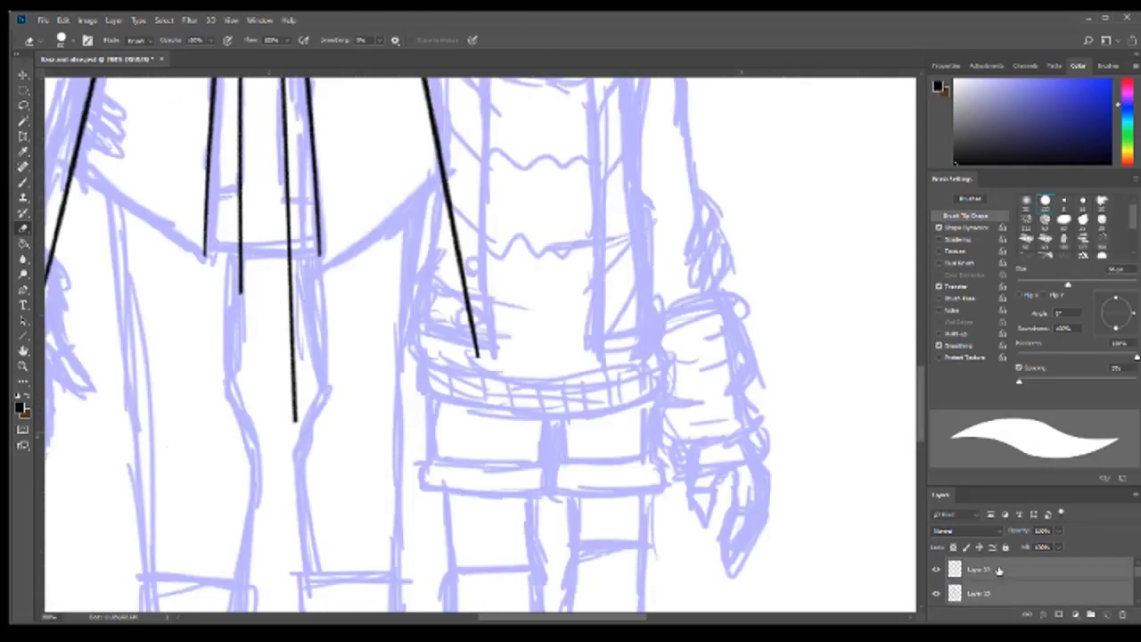
scroll(237, 377, up, 1)
drag(294, 267, 227, 334)
key(b)
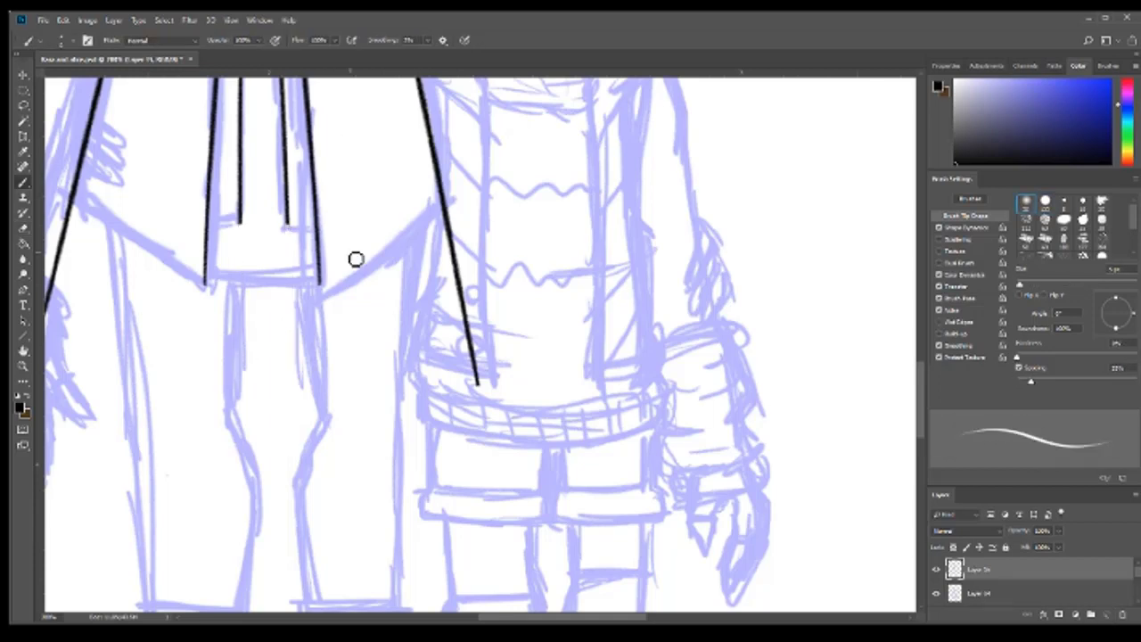
Step: Ink the fold ends, the coat's two diagonal hems and the central bottom edge, erasing the overshooting line ends
drag(288, 222, 316, 230)
drag(239, 217, 207, 226)
drag(46, 139, 205, 286)
drag(321, 287, 510, 147)
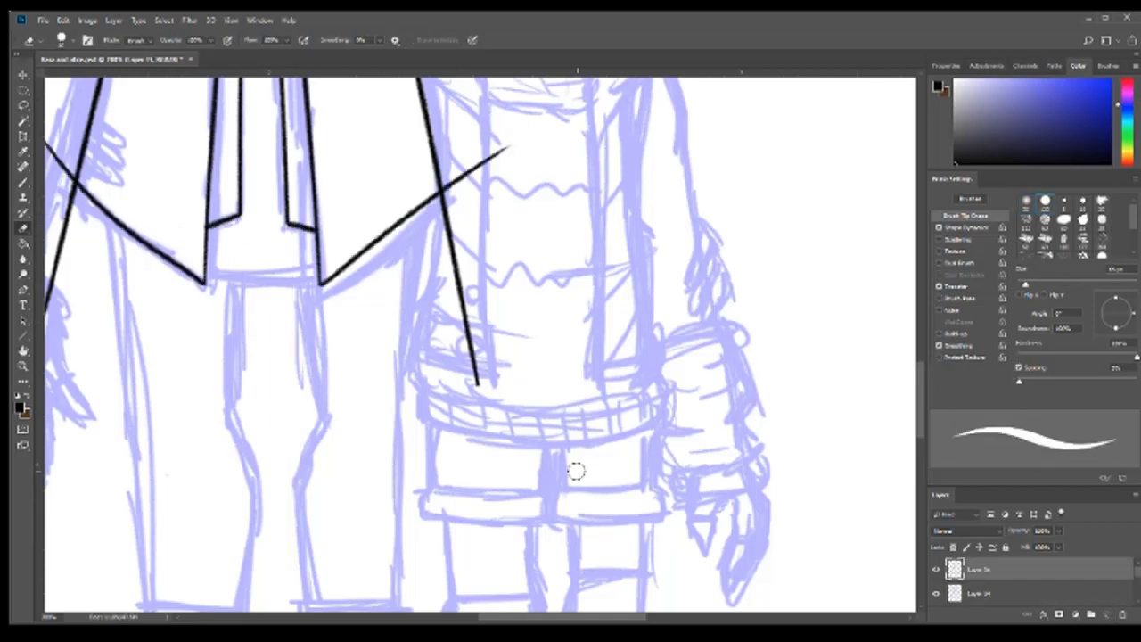
scroll(576, 469, up, 2)
scroll(576, 469, left, 4)
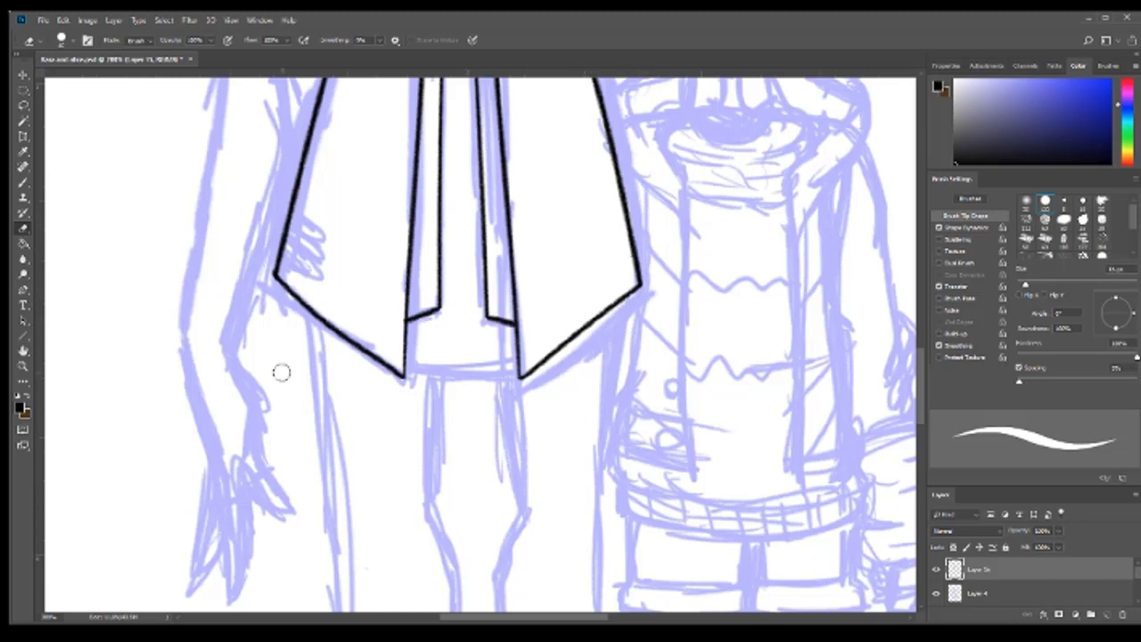
drag(406, 365, 517, 365)
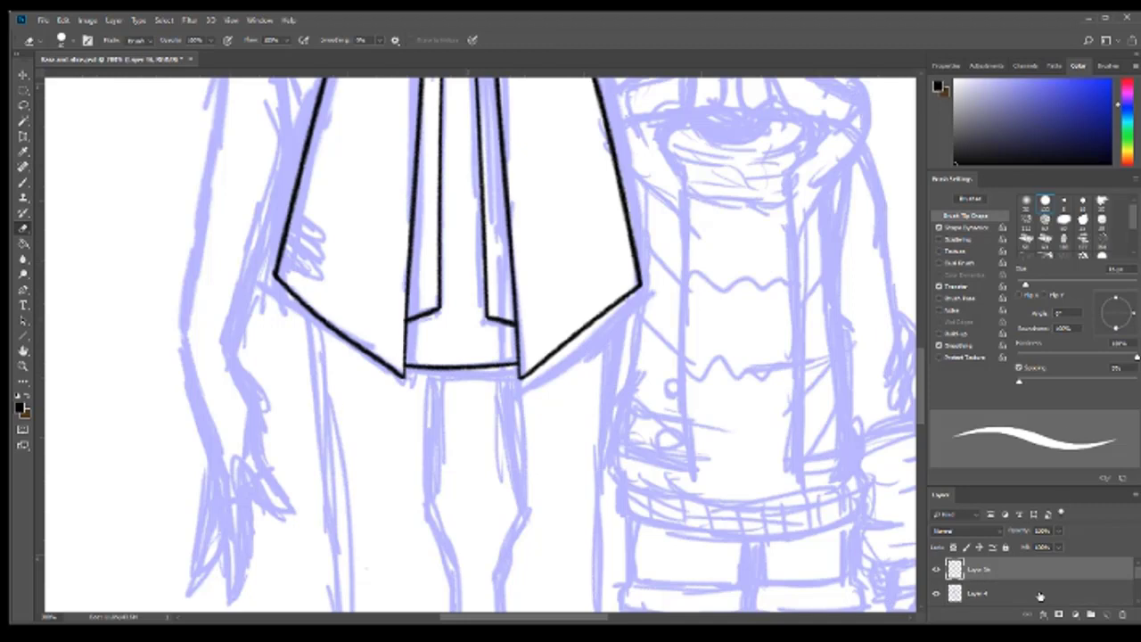
Step: Draw the outer line of the adult's left-hand sleeve and rotate it into place from the shoulder down
scroll(481, 348, up, 5)
scroll(482, 348, down, 2)
key(ctrl+minus)
key(ctrl+t)
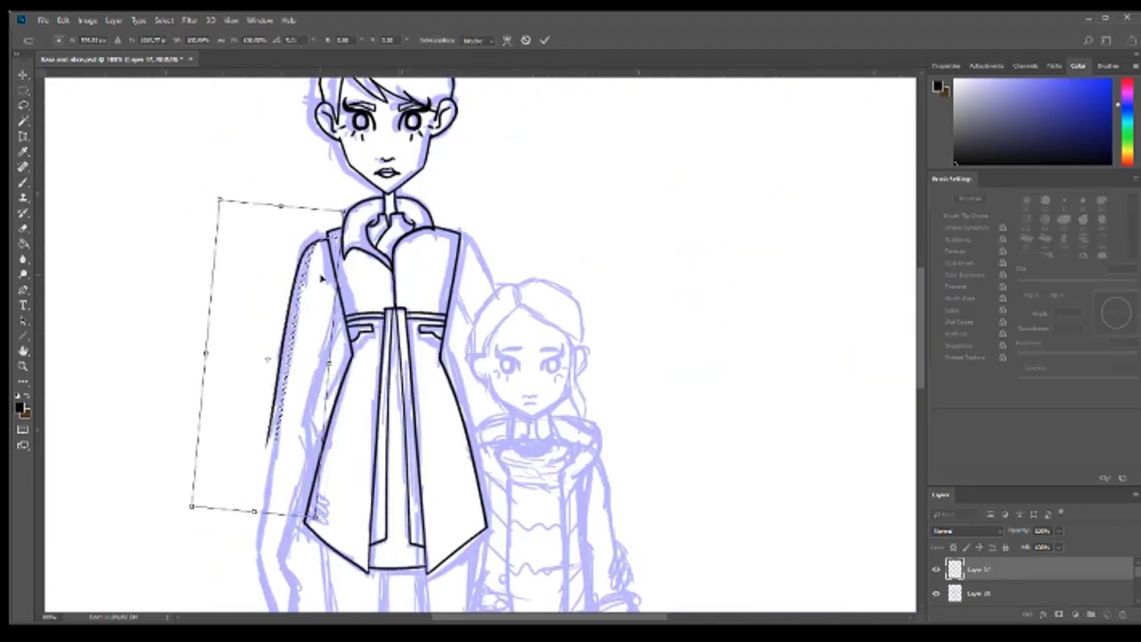
mouse_move(321, 279)
mouse_down()
mouse_move(660, 339)
mouse_move(268, 357)
mouse_up()
scroll(254, 353, down, 2)
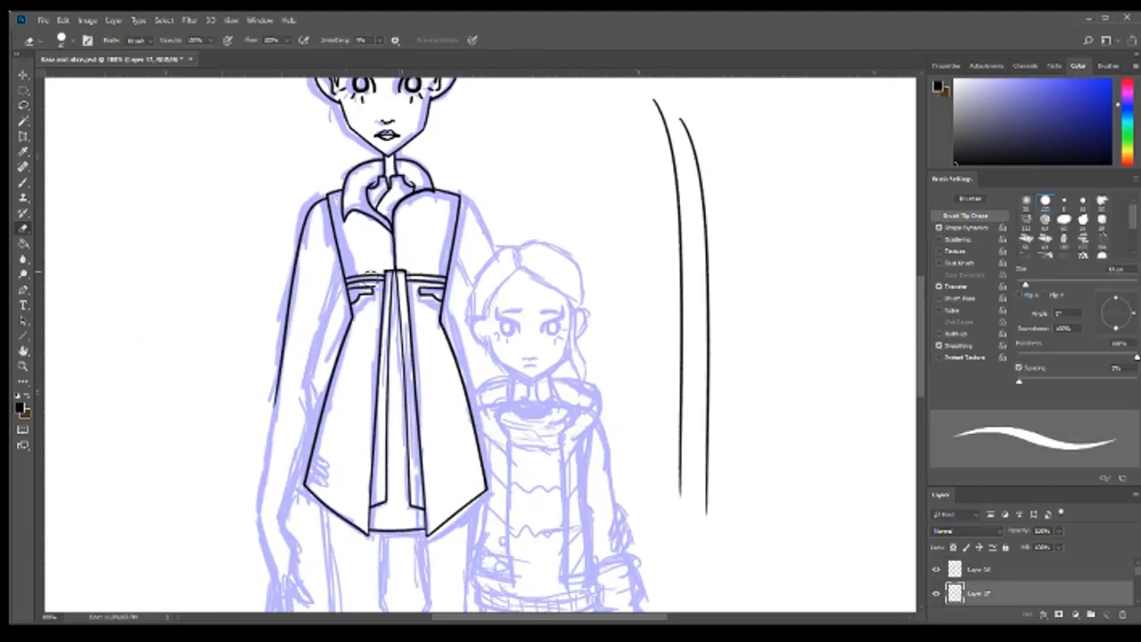
Step: Select a curved line drawn beside the figure and transform it onto the outer edge of the forearm
key(ctrl+z)
key(bracketright)
key(l)
drag(678, 93, 673, 98)
key(ctrl+t)
mouse_move(692, 306)
mouse_down()
mouse_move(268, 306)
mouse_move(277, 419)
mouse_up()
key(Return)
Step: Ink the lower forearm and the hanging hand with its thumb and fingers
key(b)
scroll(357, 357, down, 2)
click(25, 183)
scroll(300, 514, up, 3)
mouse_move(189, 189)
mouse_down()
mouse_move(247, 555)
mouse_move(307, 249)
mouse_up()
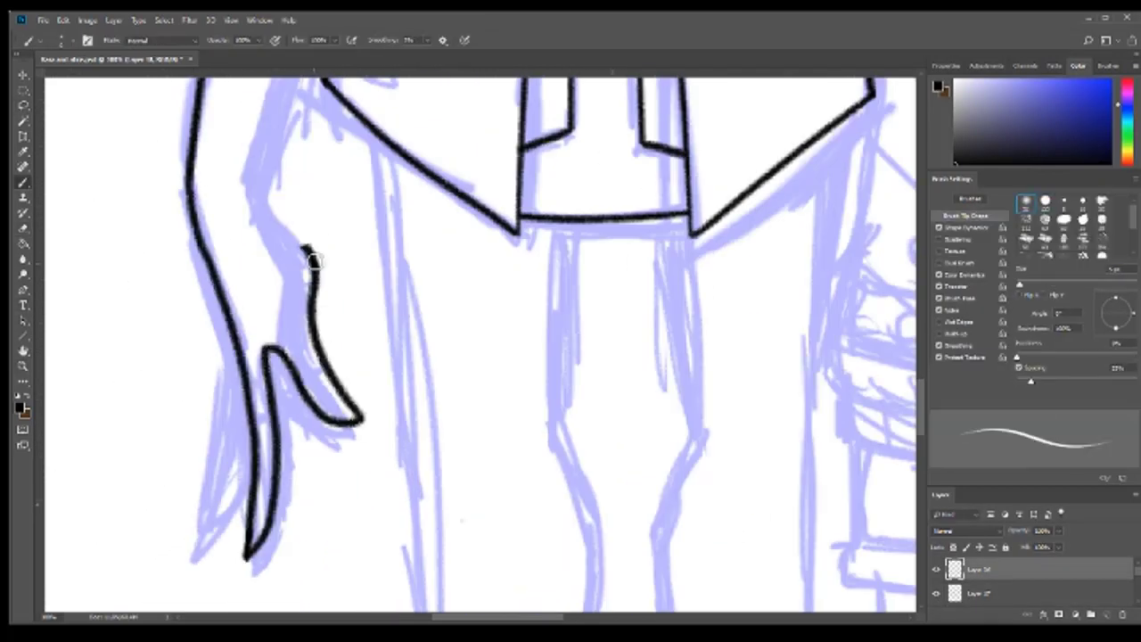
drag(250, 192, 308, 250)
drag(234, 352, 239, 506)
Step: Ink the inner edge of the forearm from the wrist upward and redraw the elbow curve
scroll(197, 448, up, 5)
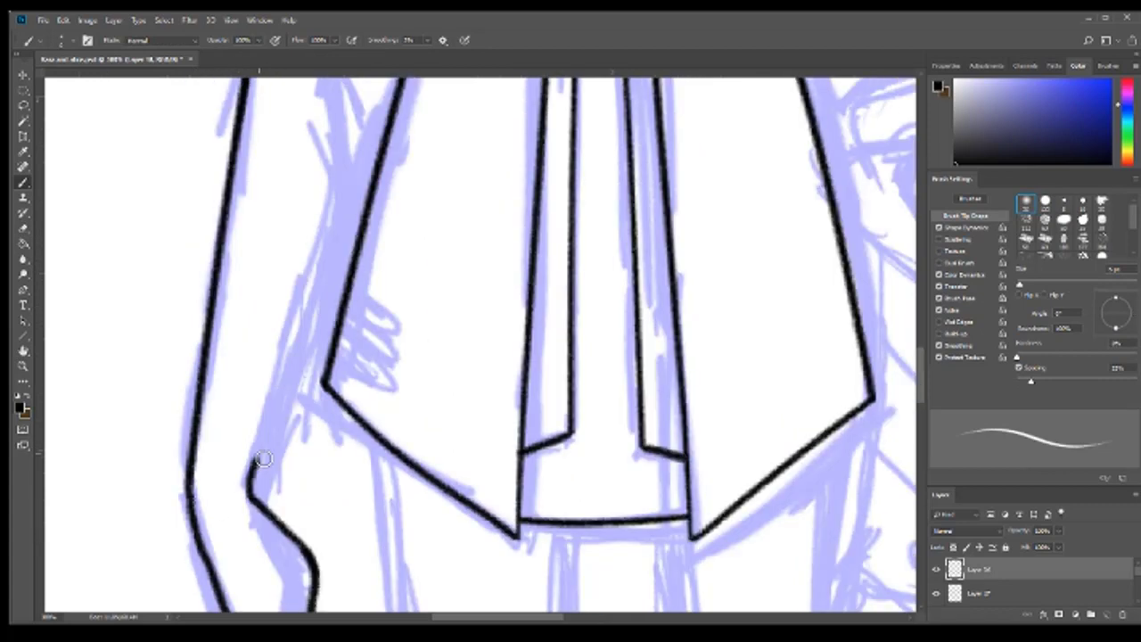
scroll(270, 548, down, 2)
scroll(270, 547, up, 1)
drag(267, 579, 308, 255)
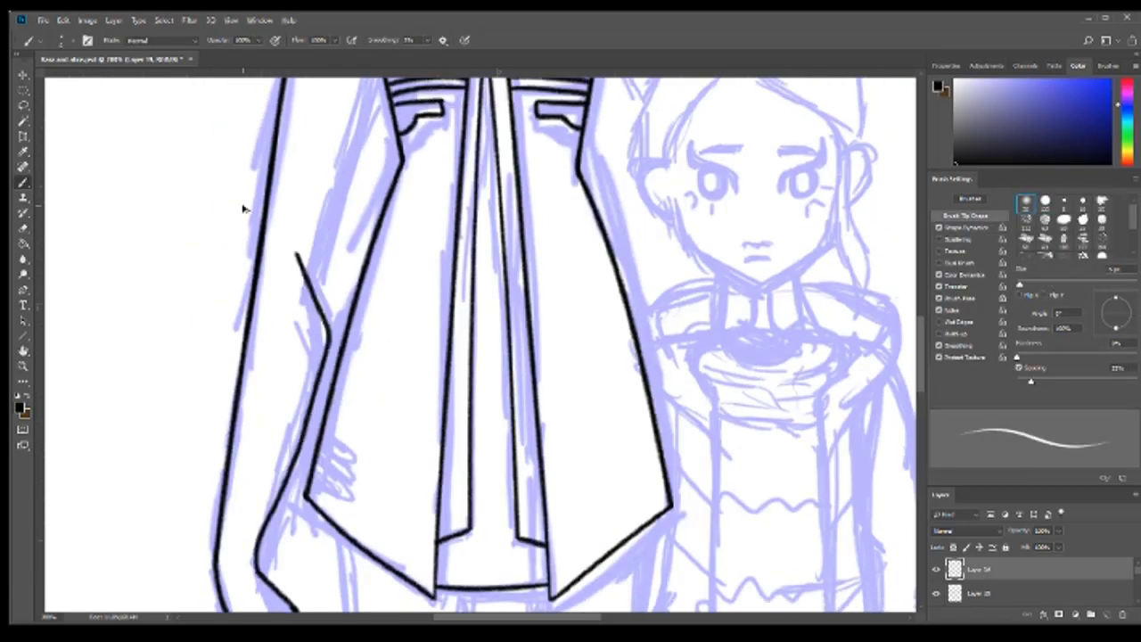
key(ctrl+z)
drag(291, 294, 312, 402)
Step: Position the elbow curve against the inner arm of the sketch and clear the selection
scroll(312, 401, up, 2)
key(l)
mouse_move(308, 526)
mouse_down()
mouse_move(323, 477)
mouse_move(229, 438)
mouse_up()
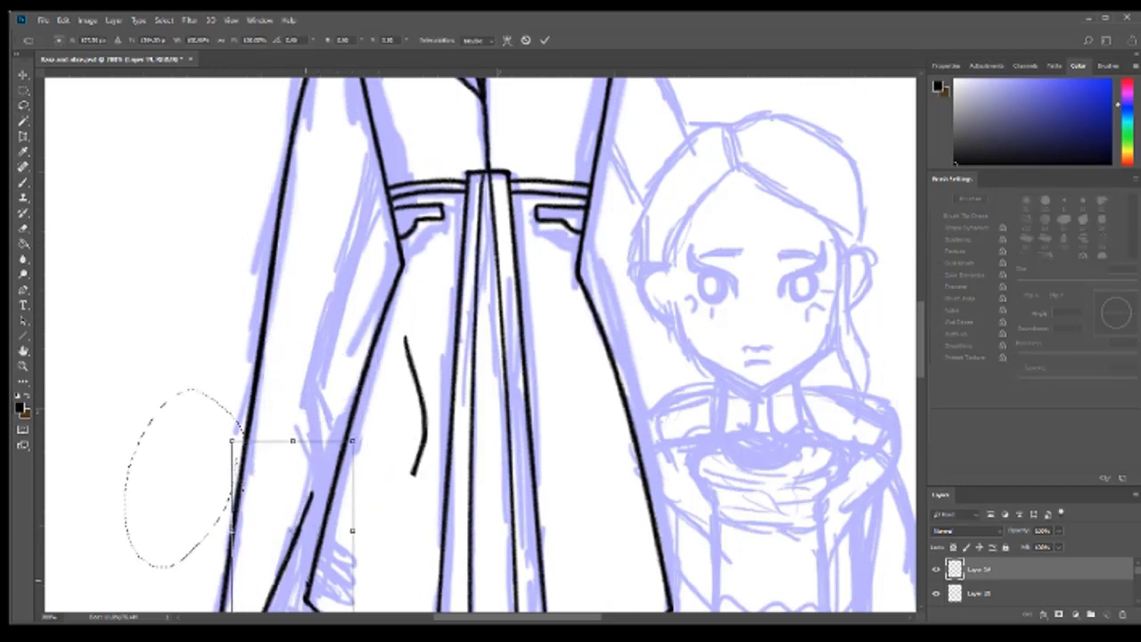
key(ctrl+t)
key(ctrl+z)
key(ctrl+d)
key(b)
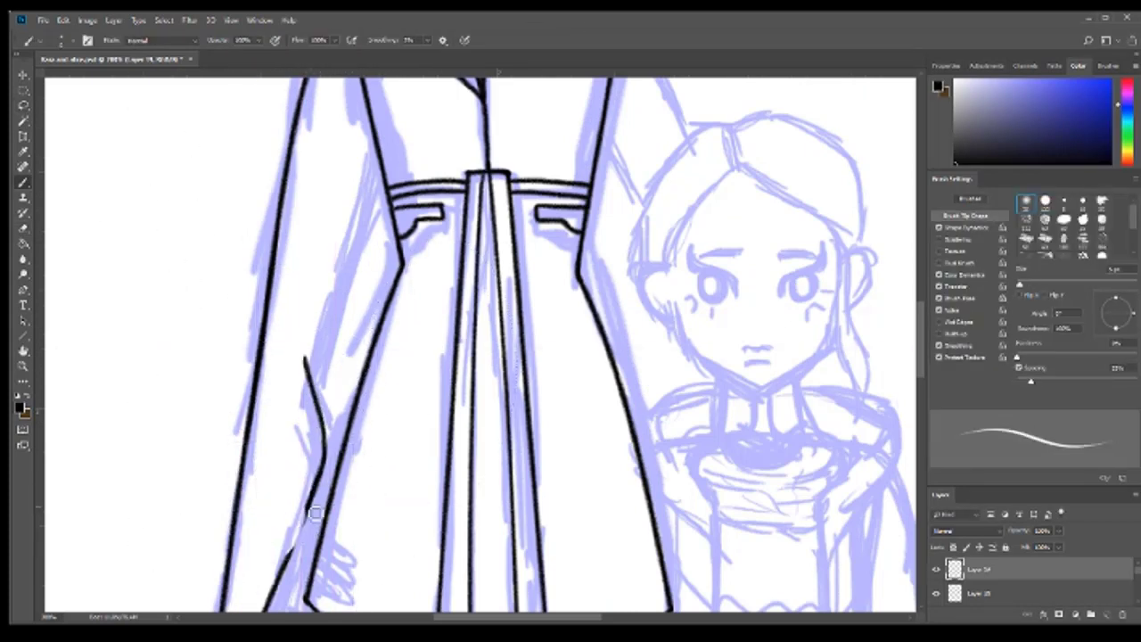
Step: Draw the inner upper-arm line, transform it between elbow and armpit, and erase the part crossing the bodice
key(ctrl+minus)
drag(701, 128, 583, 357)
key(ctrl+z)
key(ctrl+t)
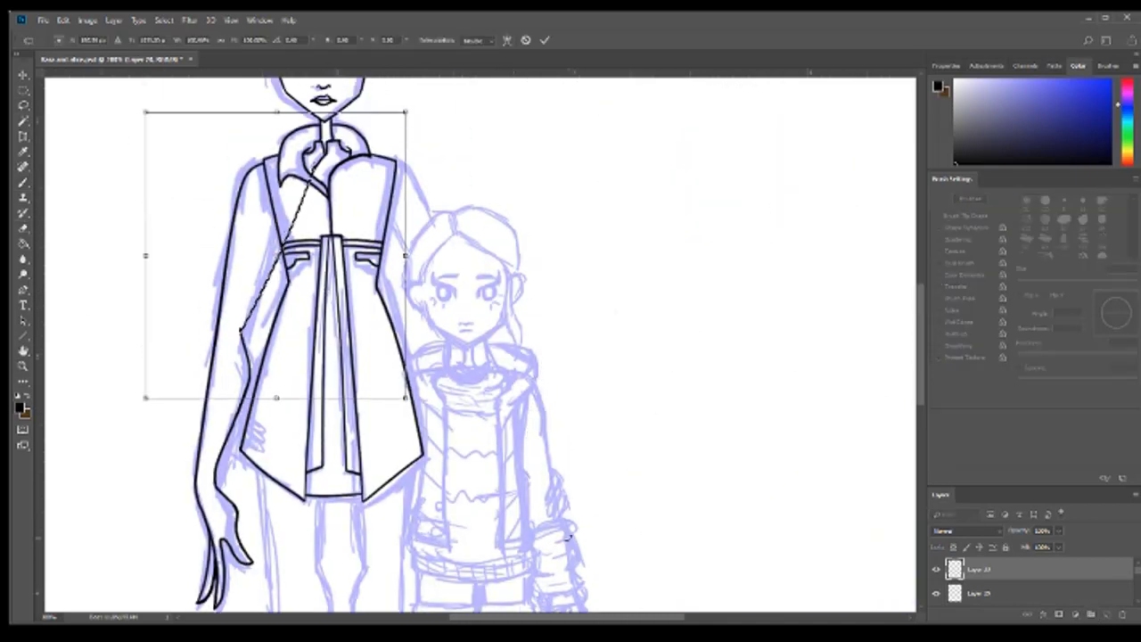
drag(428, 98, 453, 133)
key(Return)
key(e)
key(l)
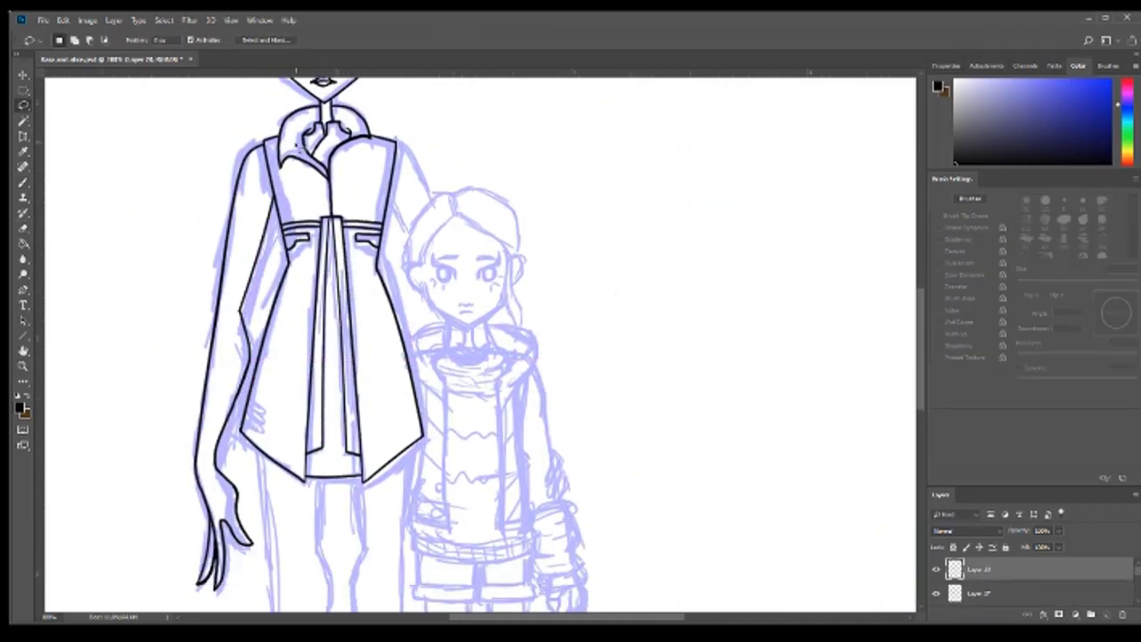
Step: Duplicate the finished arm and place a mirrored, rotated copy at the opposite shoulder, reaching toward the child
drag(254, 103, 339, 170)
click(939, 596)
key(ctrl+j)
key(ctrl+t)
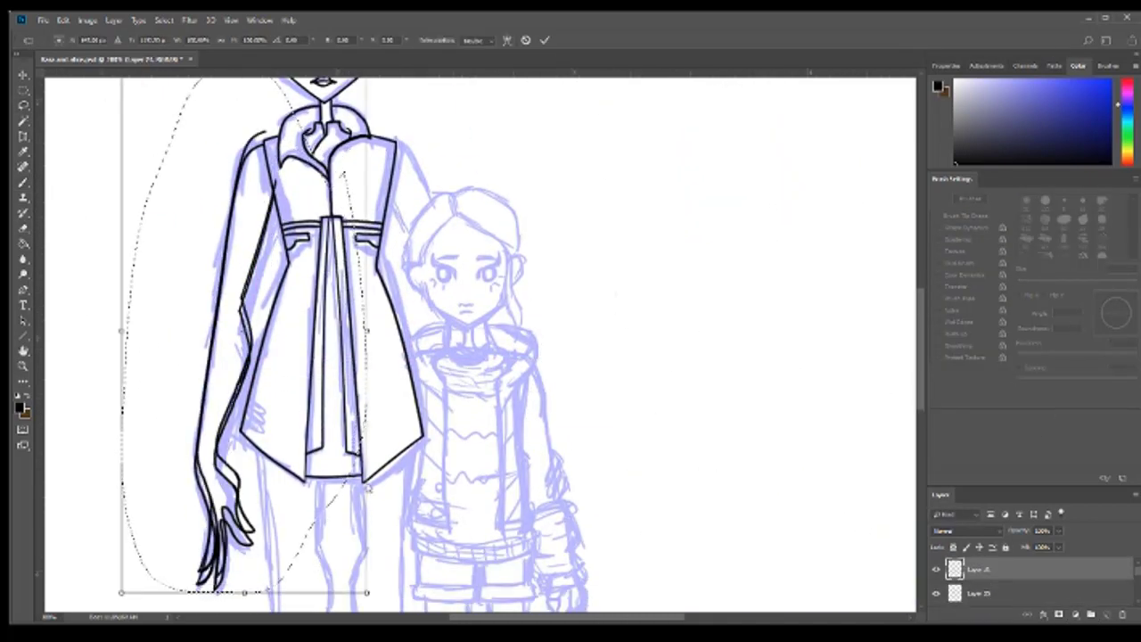
drag(254, 192, 486, 187)
scroll(486, 188, up, 2)
key(Return)
key(z)
scroll(566, 312, up, 5)
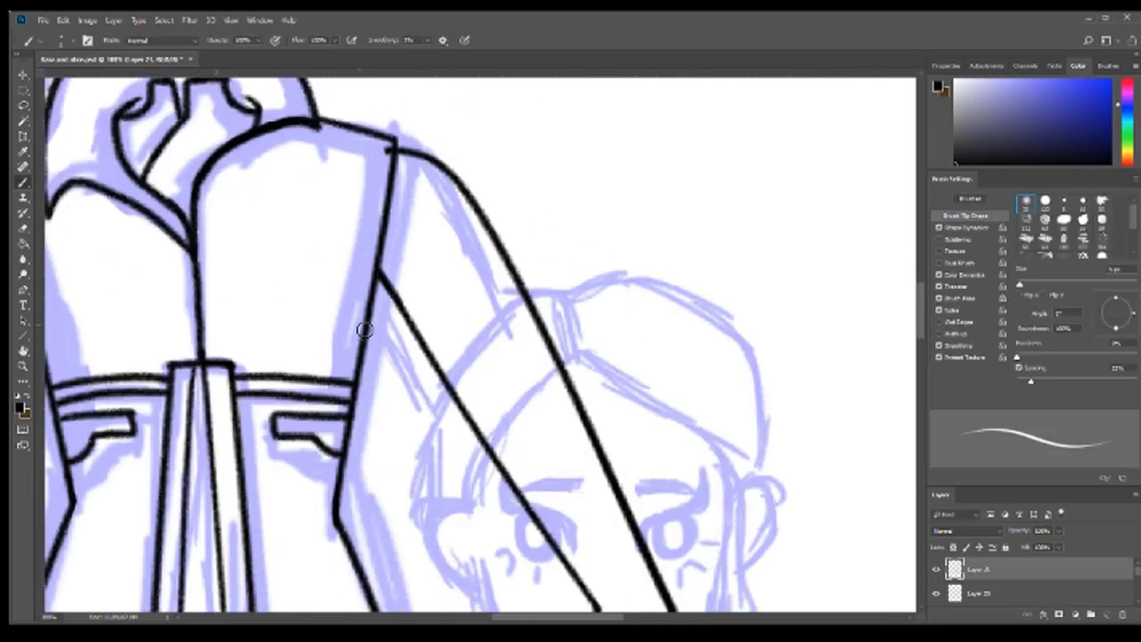
Step: Ink the adult's outer leg lines from the coat hem to the ankles, rotating and positioning them along the sketch
scroll(535, 401, down, 5)
scroll(506, 520, down, 2)
scroll(505, 520, down, 3)
key(l)
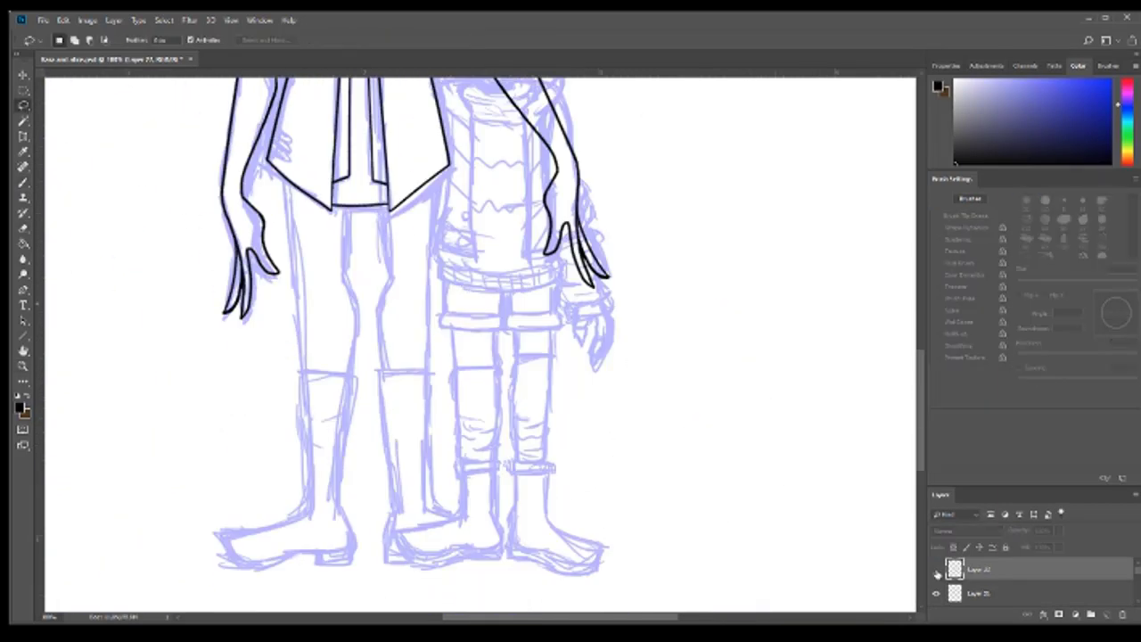
drag(178, 98, 482, 589)
key(ctrl+t)
drag(419, 517, 435, 524)
key(Escape)
key(ctrl+minus)
key(ctrl+t)
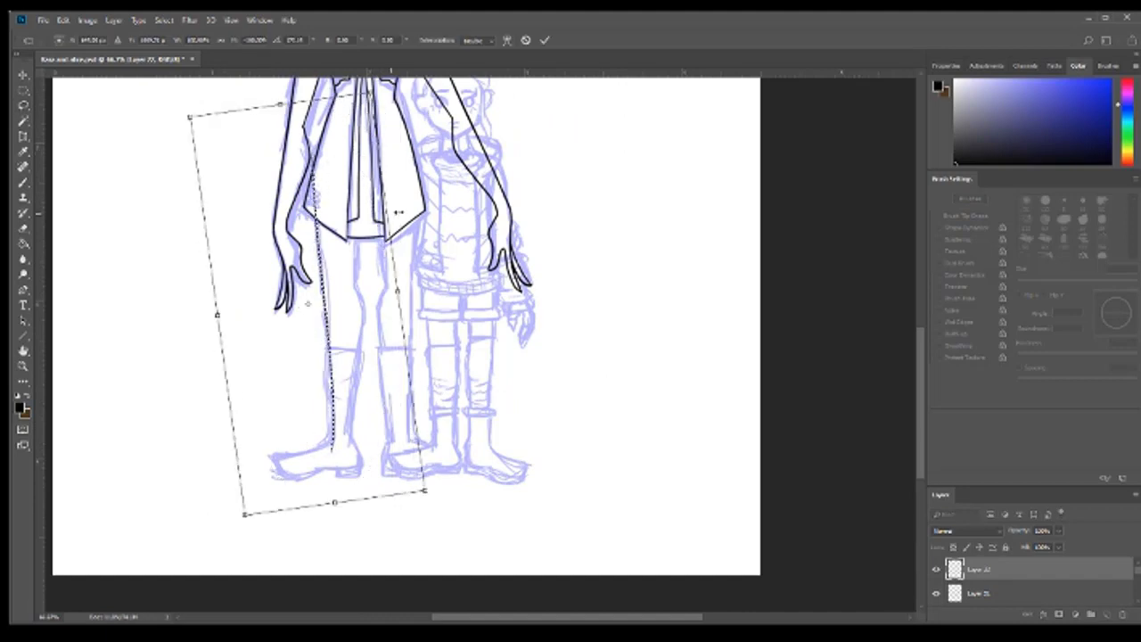
key(Return)
key(ctrl+d)
Step: Trim the adult's outer leg lines so they start exactly at the coat's lower edge
key(e)
key(ctrl+plus)
key(ctrl+plus)
key(ctrl+plus)
key(ctrl+plus)
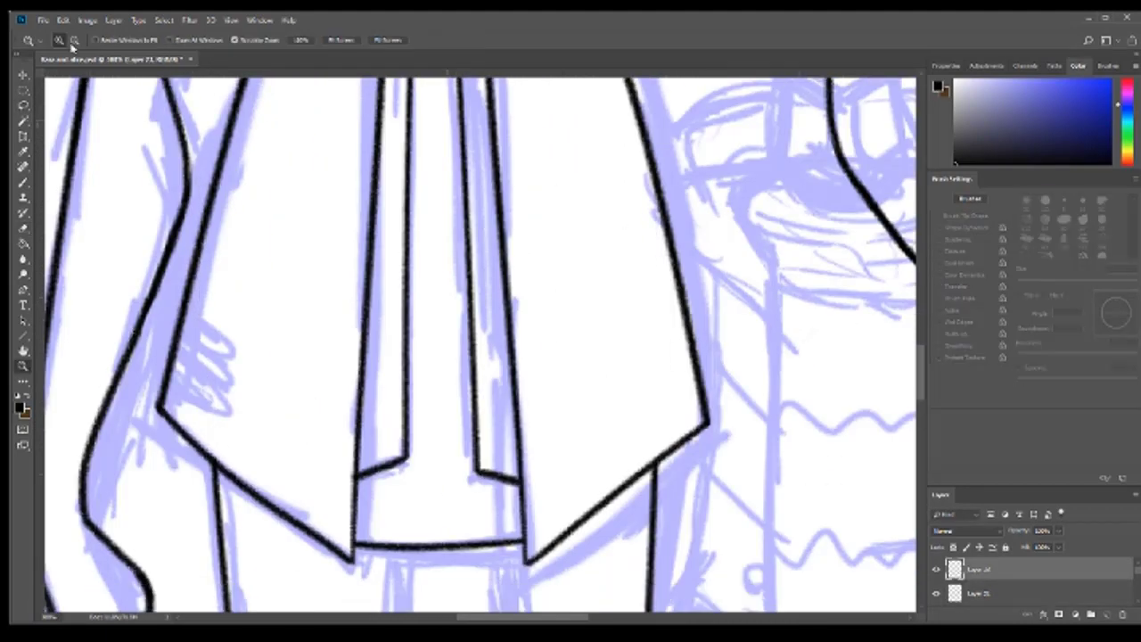
key(ctrl+minus)
key(ctrl+minus)
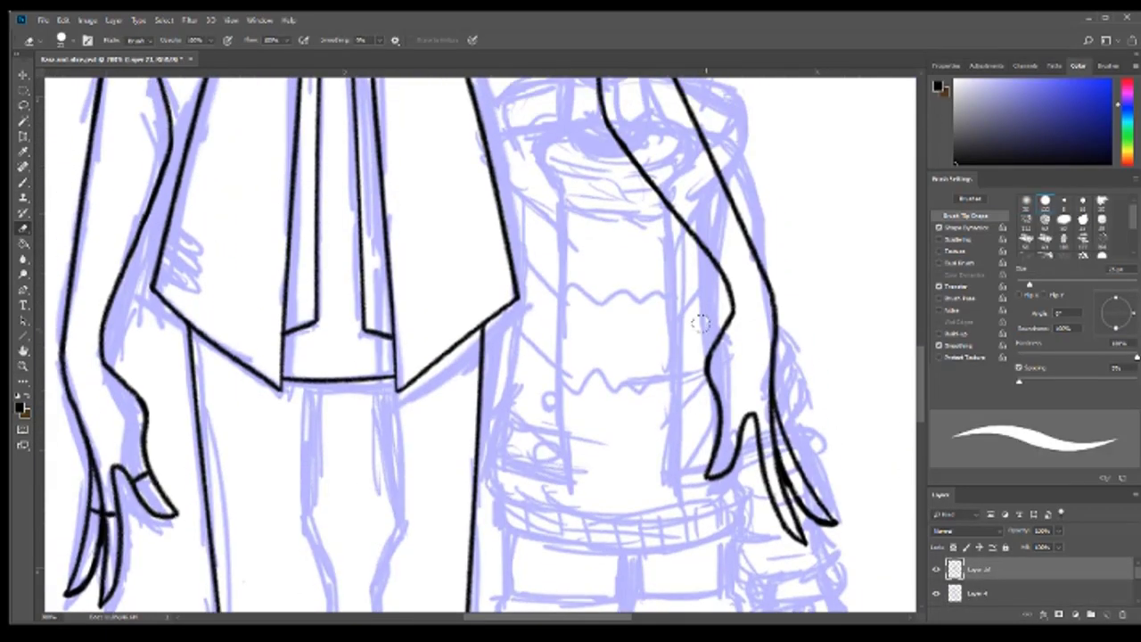
Step: Draw the inner thigh line and fit copies inside both of the adult's legs below the coat hem
key(b)
key(ctrl+0)
key(ctrl+plus)
drag(529, 237, 531, 310)
drag(535, 365, 566, 290)
key(ctrl+t)
mouse_move(553, 330)
mouse_down()
mouse_move(268, 285)
mouse_move(303, 319)
mouse_up()
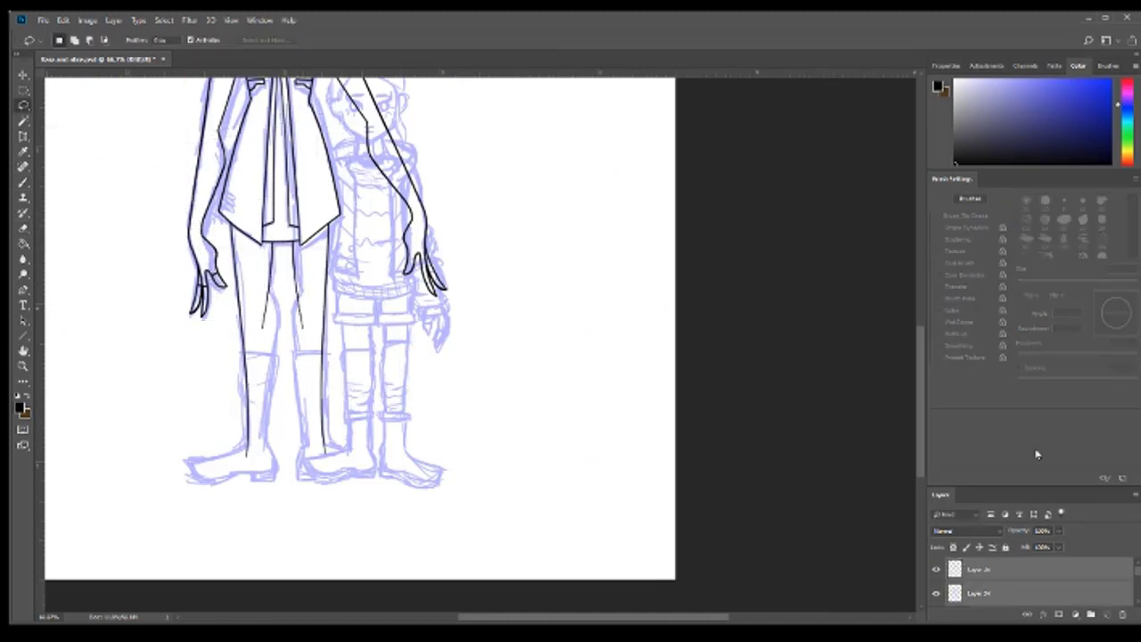
Step: Ink the curved inner line from knee to ankle and place a mirrored copy on the adult's other leg
key(b)
key(ctrl+t)
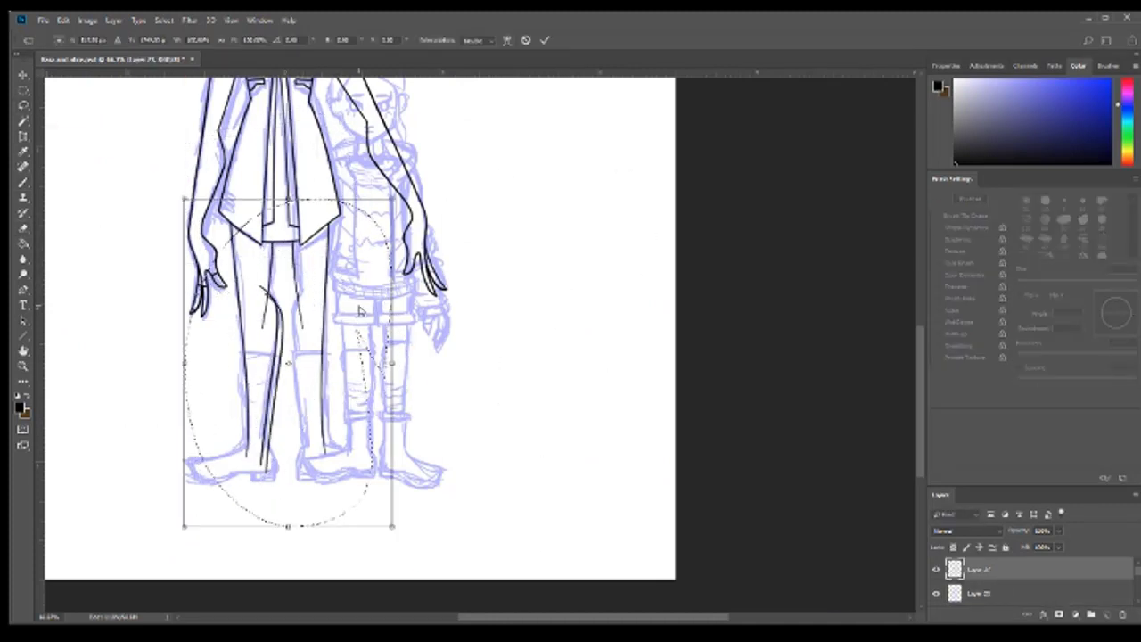
drag(290, 357, 308, 357)
key(Return)
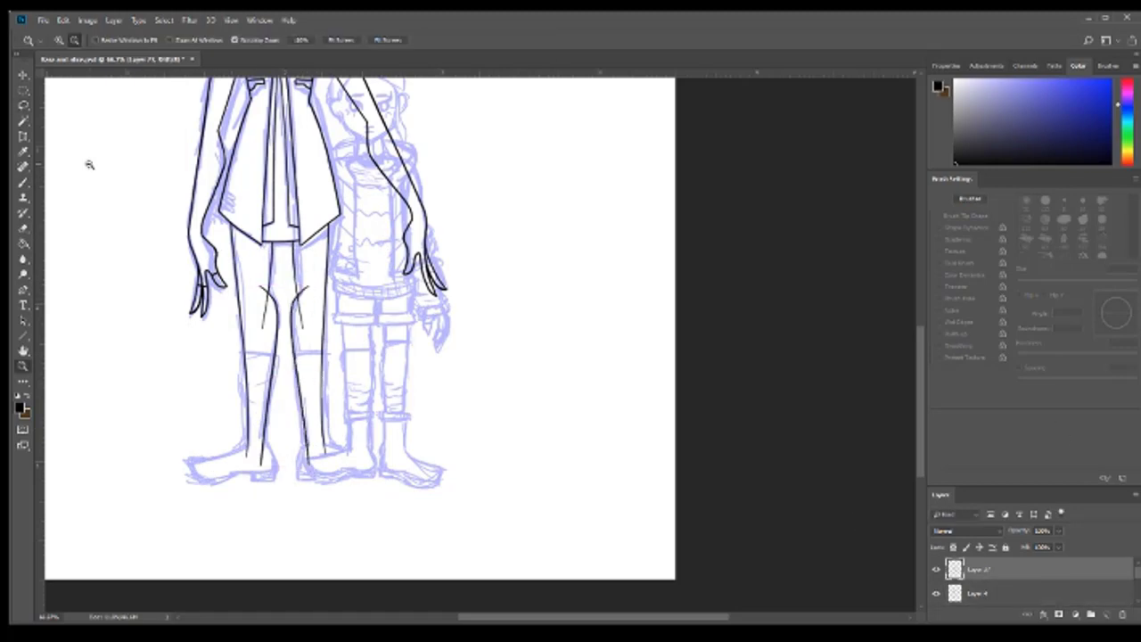
scroll(249, 303, up, 3)
key(ctrl+0)
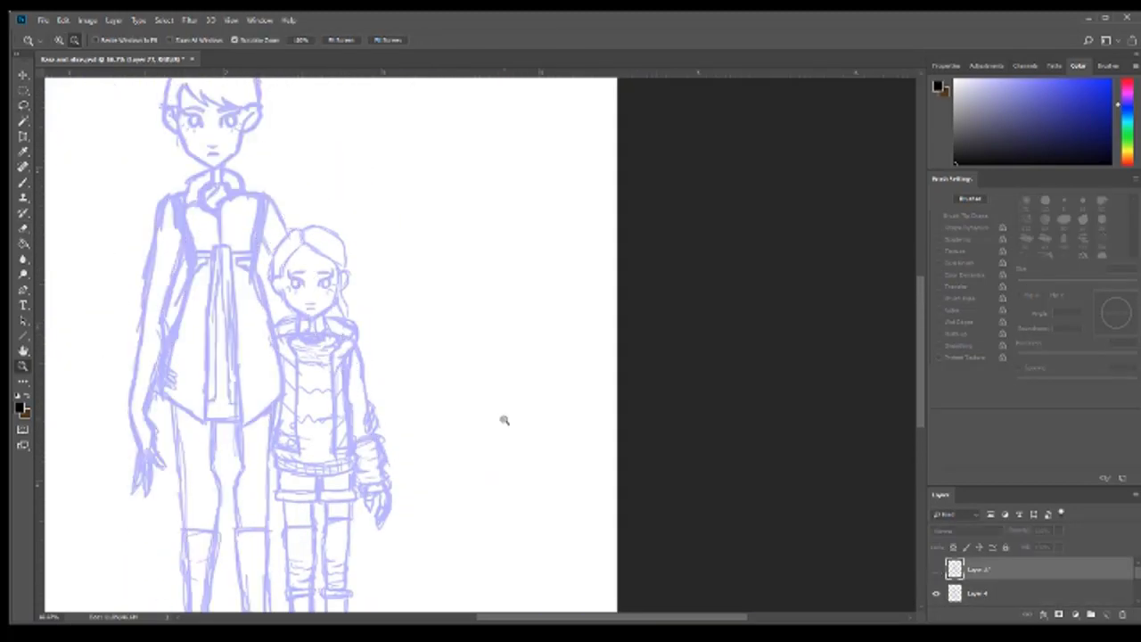
Step: Form the first boot shaft by moving the lower-leg lines outward below the knee and inking a curved top edge
key(b)
scroll(301, 443, up, 3)
drag(264, 169, 267, 174)
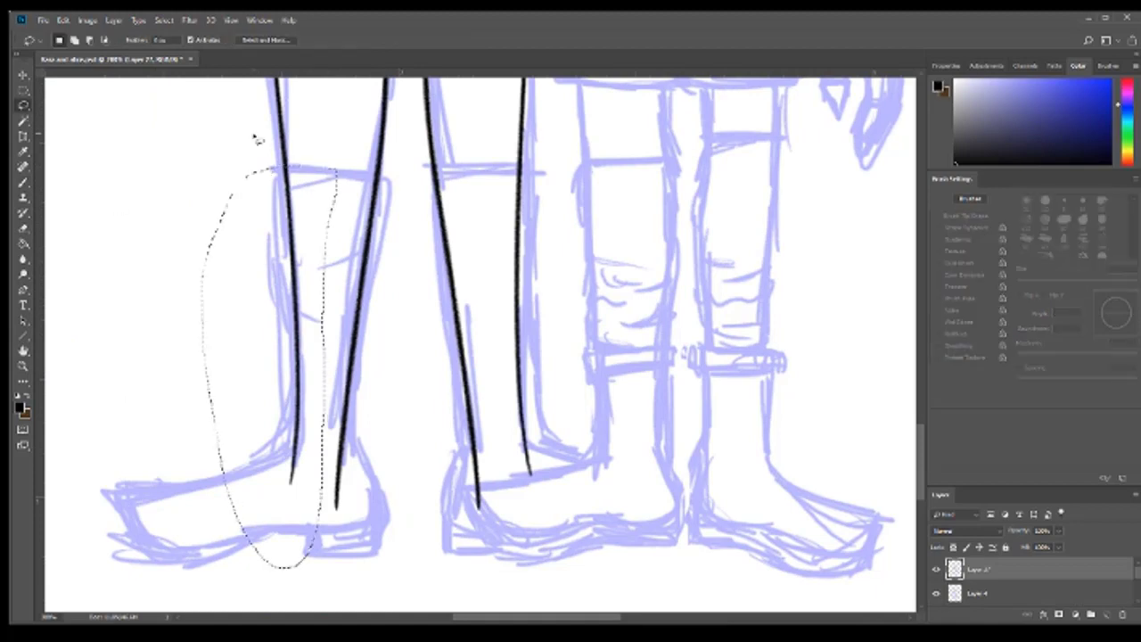
drag(339, 357, 321, 356)
drag(419, 170, 419, 174)
drag(272, 166, 356, 172)
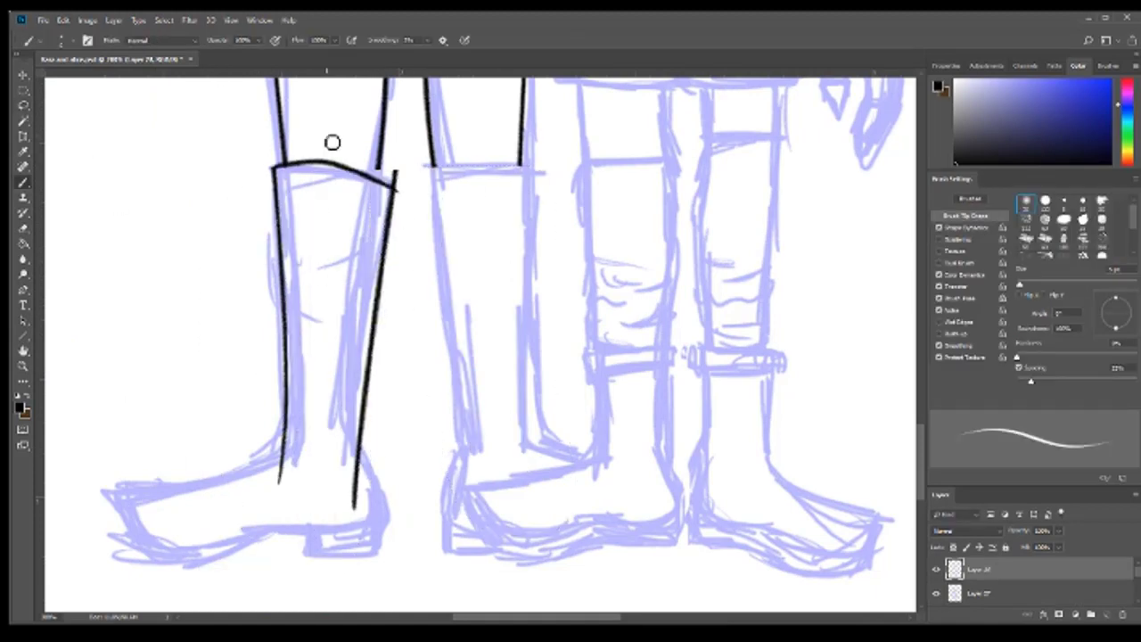
drag(273, 166, 393, 175)
Step: Duplicate the boot shaft, mirror it, and align the copy with the adult's other leg
key(l)
mouse_move(267, 156)
mouse_down()
mouse_move(415, 178)
mouse_move(267, 159)
mouse_up()
key(ctrl+t)
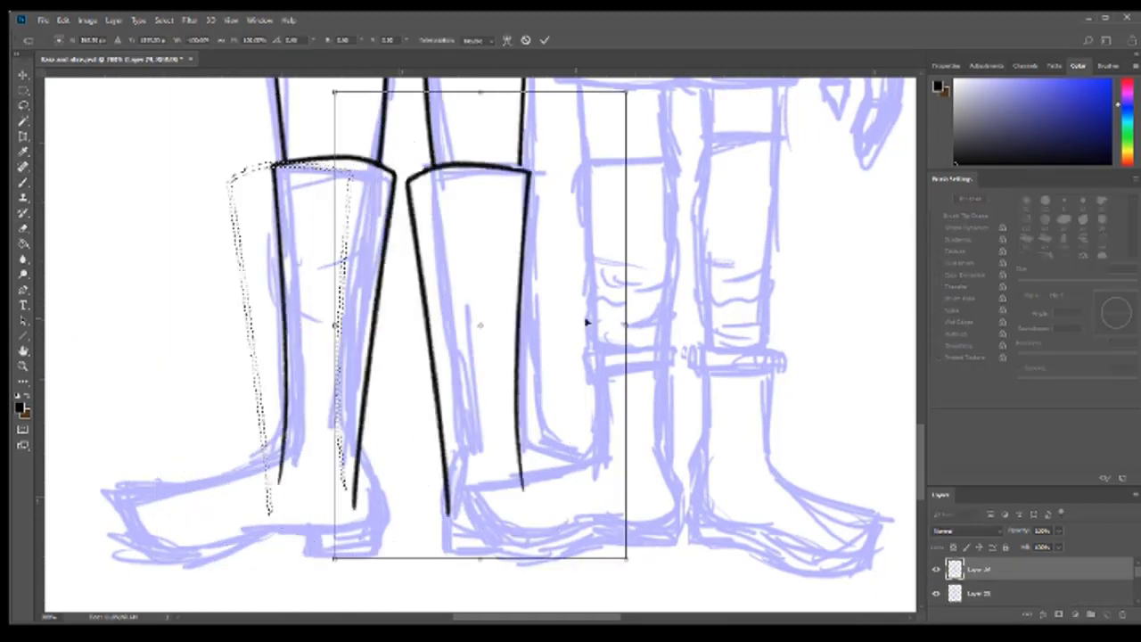
key(Return)
drag(420, 219, 415, 223)
drag(520, 347, 520, 280)
key(ctrl+d)
key(b)
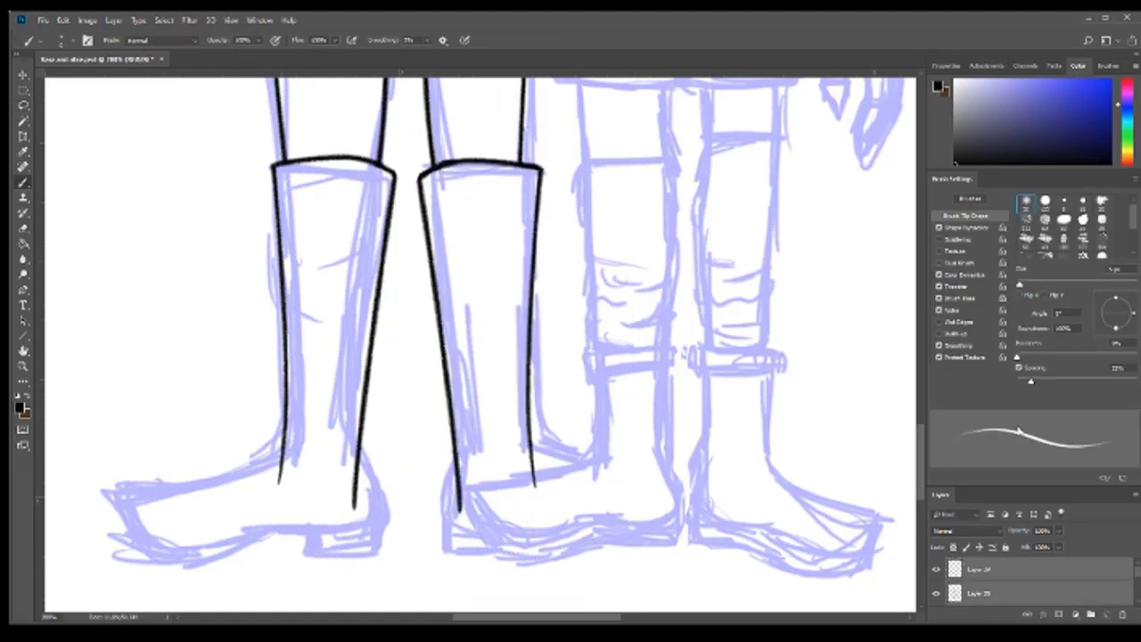
Step: Ink the adult's pointed boot foot with its heel and place a mirrored copy under the other shaft
drag(284, 453, 382, 529)
key(l)
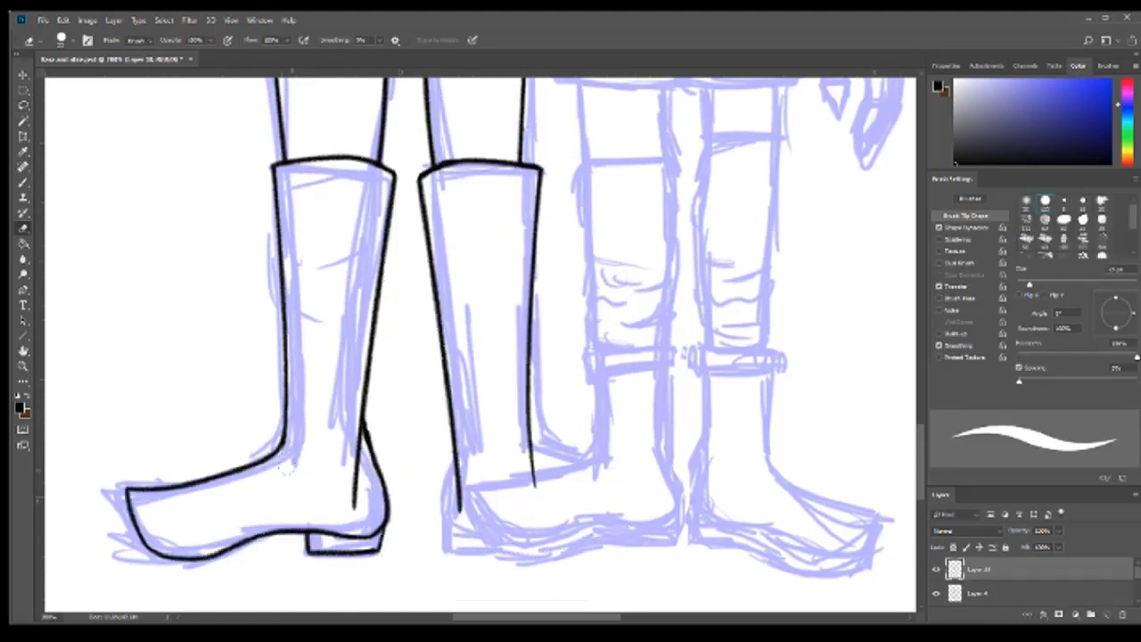
drag(134, 410, 252, 375)
key(ctrl+alt+t)
drag(365, 453, 502, 446)
key(Return)
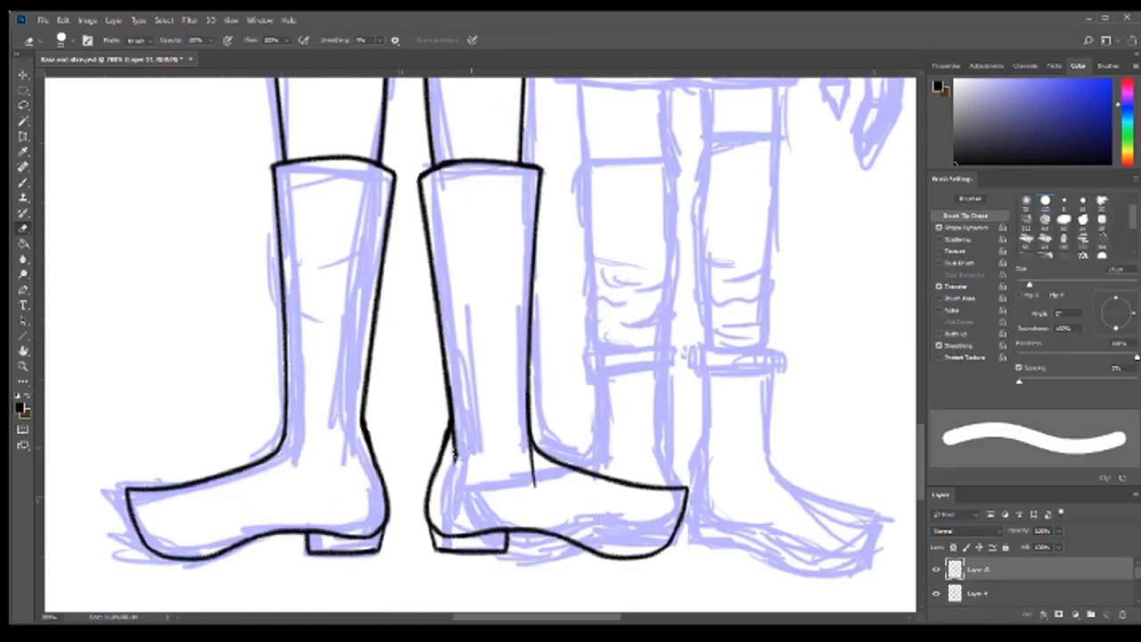
Step: Rename the adult's line-art layer, hide it, and prepare a separate layer for the child's line art
key(z)
mouse_move(570, 375)
mouse_down()
mouse_move(487, 373)
mouse_move(535, 373)
mouse_up()
click(1075, 614)
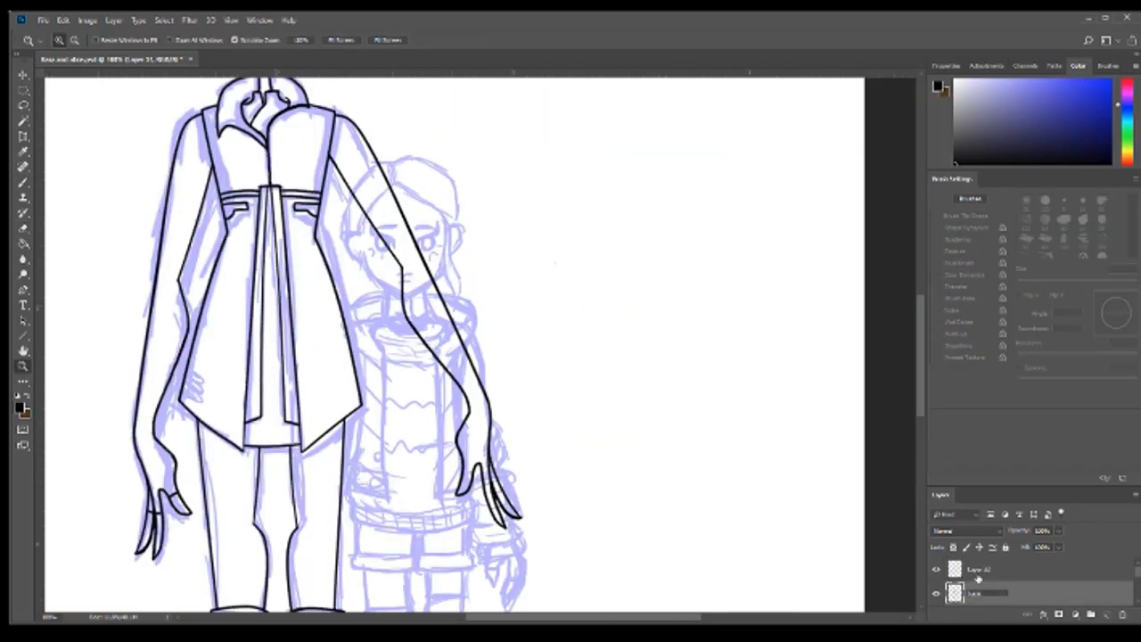
drag(356, 374, 446, 375)
Step: Ink the child's ear, jaw and parted hairline, transforming the jaw lines to meet at the sketched chin
key(b)
drag(308, 350, 321, 426)
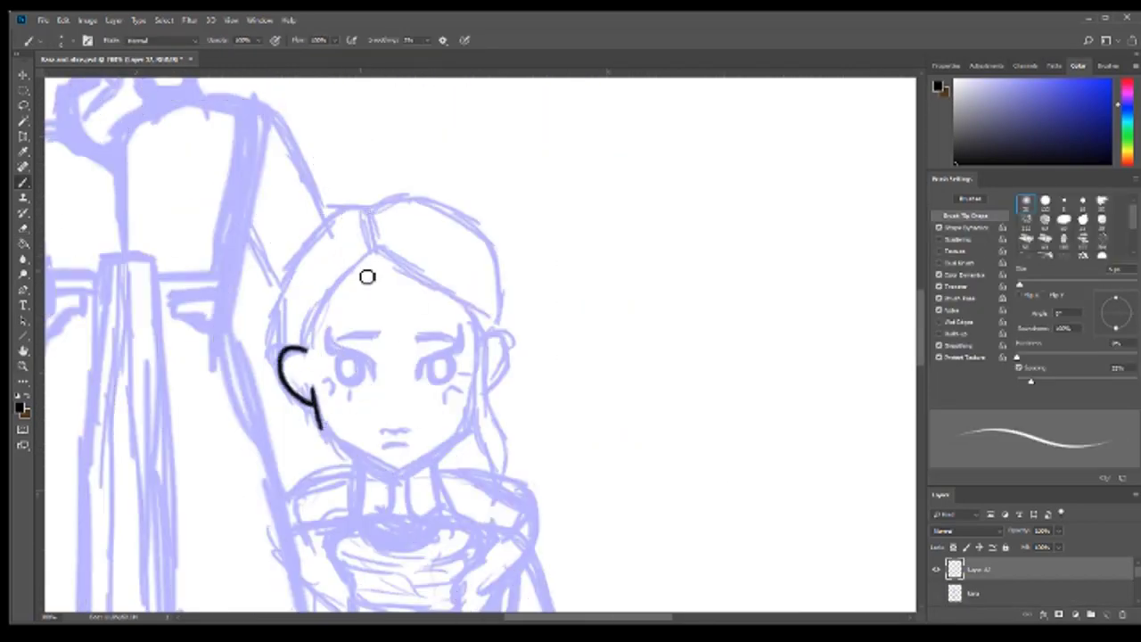
drag(619, 256, 668, 387)
key(l)
key(ctrl+t)
mouse_move(657, 209)
mouse_down()
mouse_move(424, 474)
mouse_move(433, 389)
mouse_move(415, 380)
mouse_move(421, 402)
mouse_move(405, 419)
mouse_move(474, 477)
mouse_up()
key(Return)
key(ctrl+t)
key(Return)
key(b)
drag(372, 251, 506, 334)
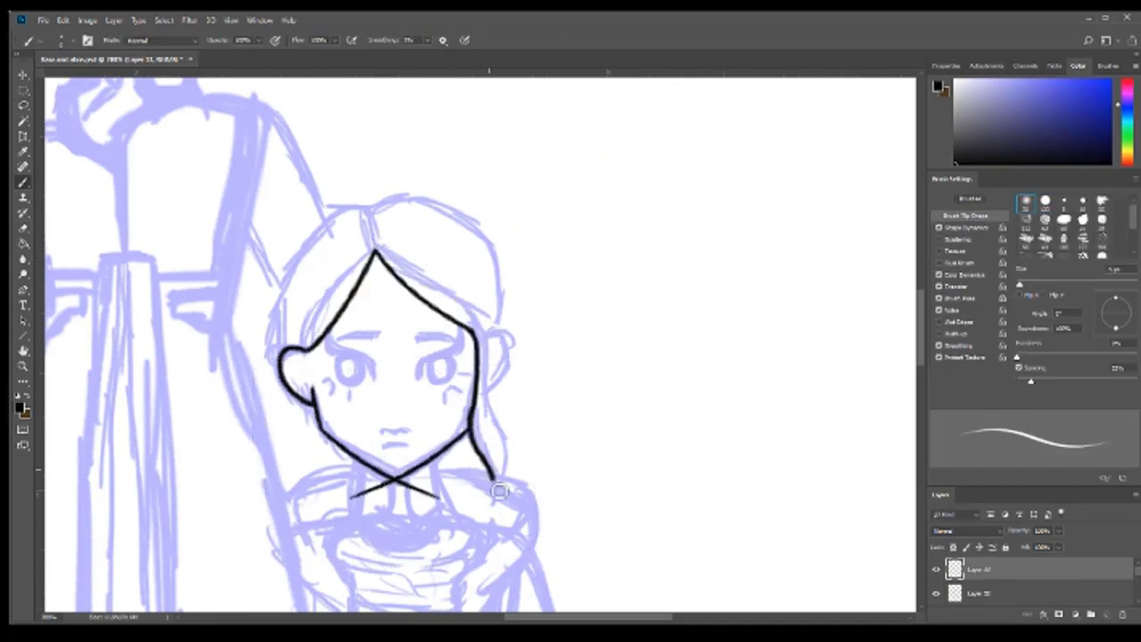
Step: Place a mirrored copy of the ear on the other side of the child's head and ink the hair's outer contour
key(l)
drag(278, 348, 490, 365)
key(ctrl+j)
key(ctrl+t)
click(544, 40)
key(b)
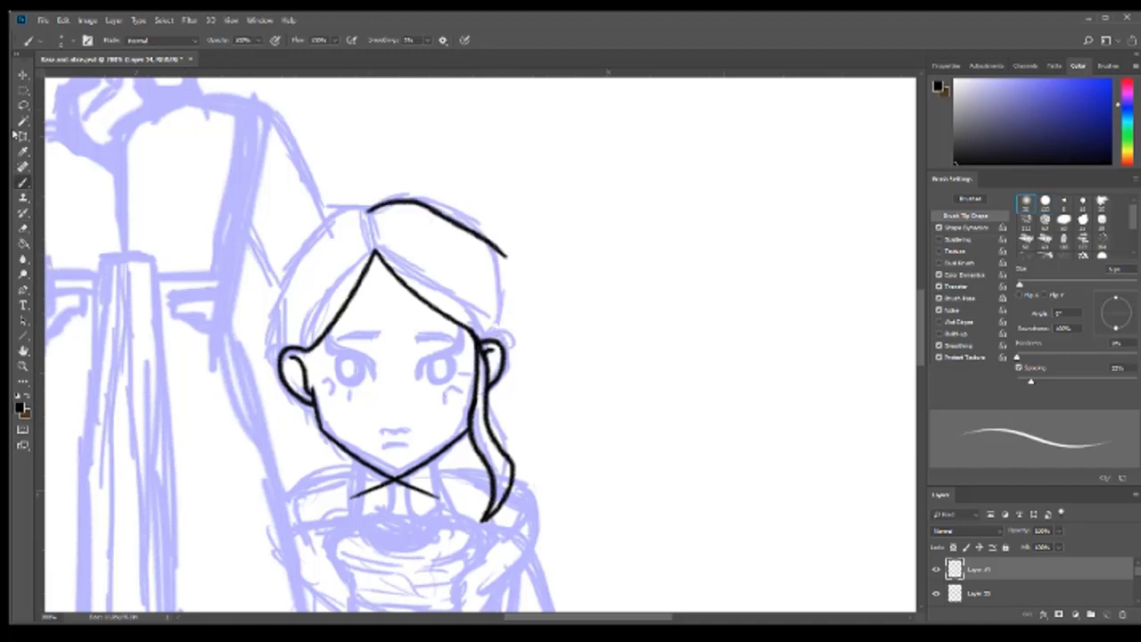
key(ctrl+z)
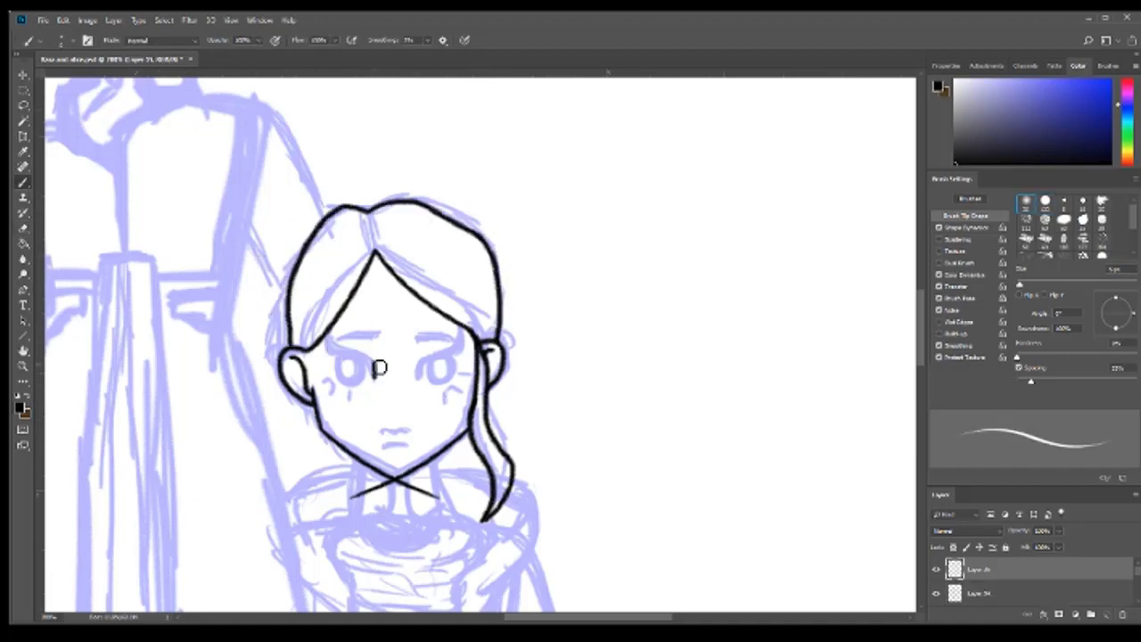
Step: Ink the child's eye with its heavy lash and cheek marks, and place a mirrored copy as the other eye
drag(326, 331, 374, 373)
mouse_move(356, 364)
mouse_down()
mouse_move(596, 378)
mouse_move(584, 429)
mouse_up()
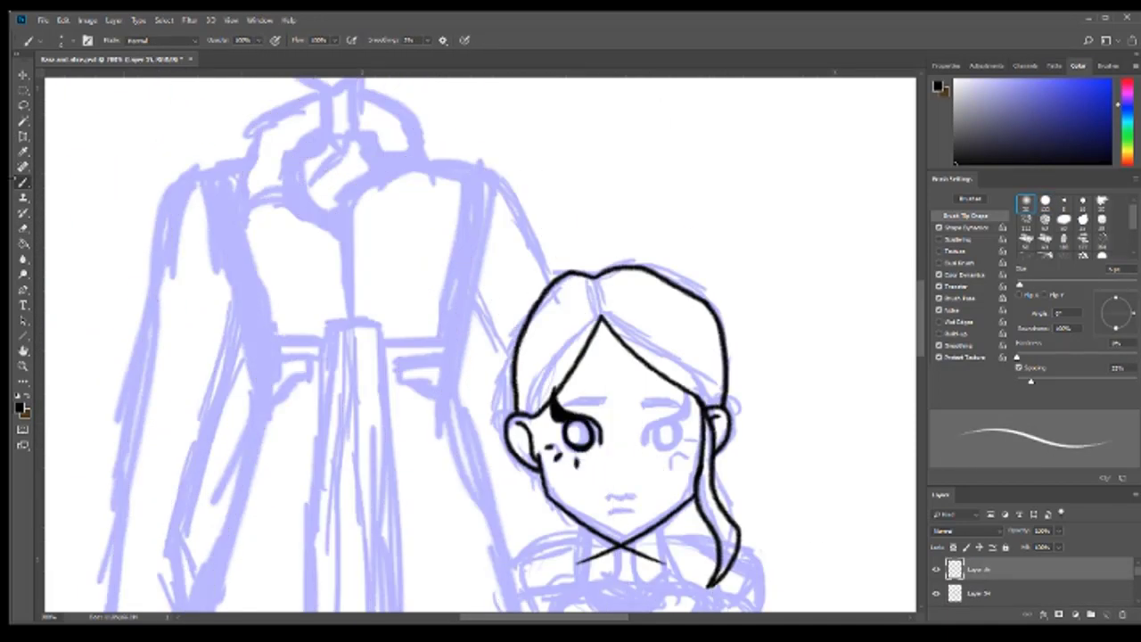
key(l)
drag(540, 397, 611, 468)
key(ctrl+j)
key(ctrl+t)
drag(575, 433, 664, 433)
key(Return)
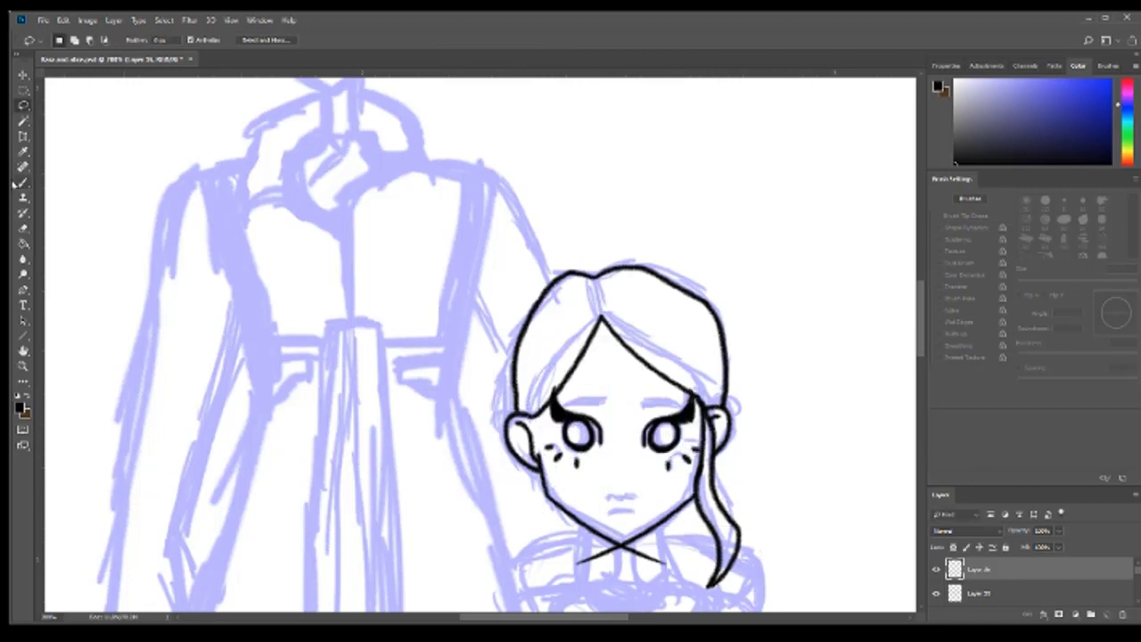
Step: Erase the jaw lines crossing below the chin and ink the child's nose, mouth and matching eyebrows
key(e)
key(ctrl+e)
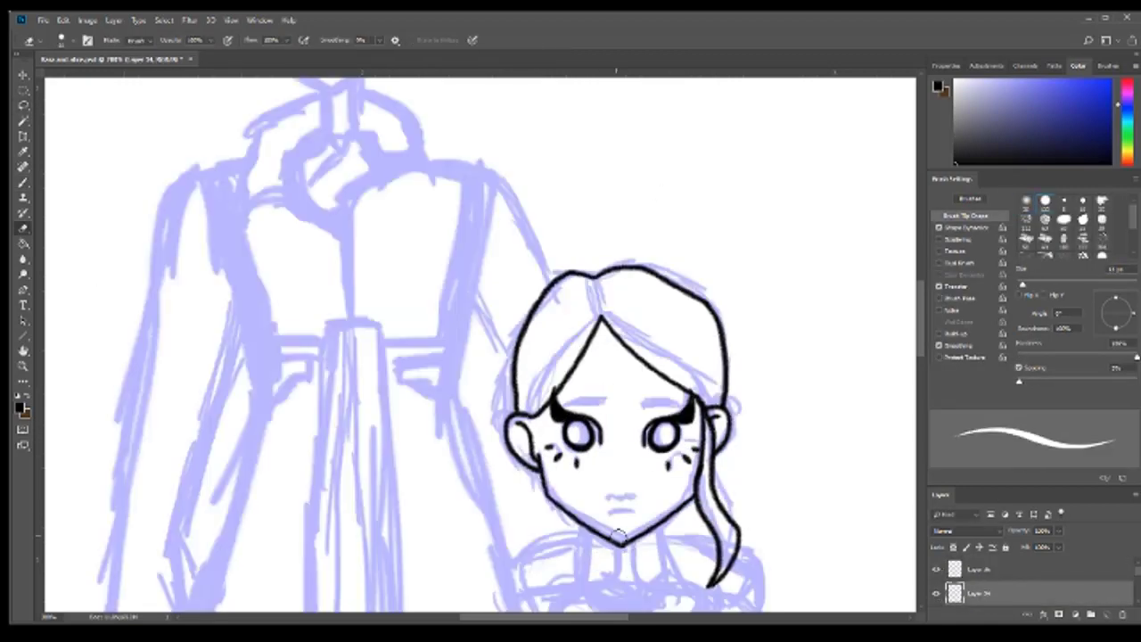
key(b)
drag(609, 497, 633, 497)
key(l)
key(ctrl+t)
drag(562, 393, 660, 419)
key(Return)
Step: Ink the child's neck and the bunched scarf folds around it
scroll(847, 544, down, 5)
key(b)
scroll(848, 544, down, 1)
drag(665, 337, 571, 328)
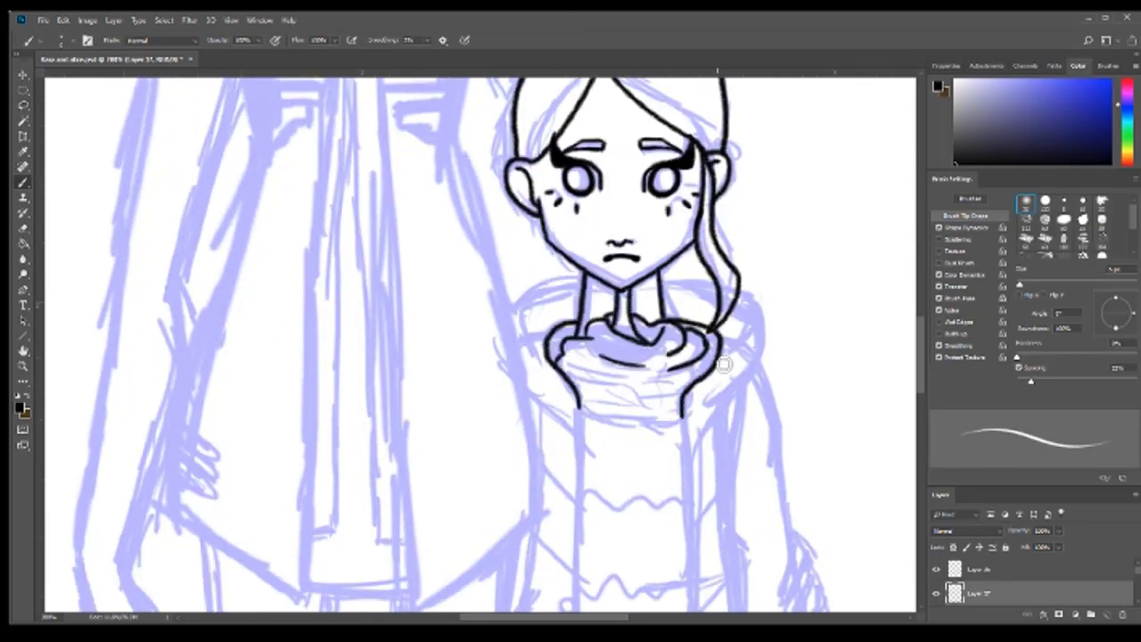
Step: Ink the child's hood and puffy open jacket with its wavy inner folds, round buttons and ribbed hem band
key(ctrl+minus)
key(ctrl+minus)
key(l)
mouse_move(531, 260)
mouse_down()
mouse_move(560, 403)
mouse_move(419, 403)
mouse_up()
key(ctrl+d)
key(b)
key(ctrl+plus)
key(ctrl+plus)
scroll(441, 233, up, 2)
mouse_move(235, 487)
mouse_down()
mouse_move(297, 504)
mouse_move(284, 456)
mouse_up()
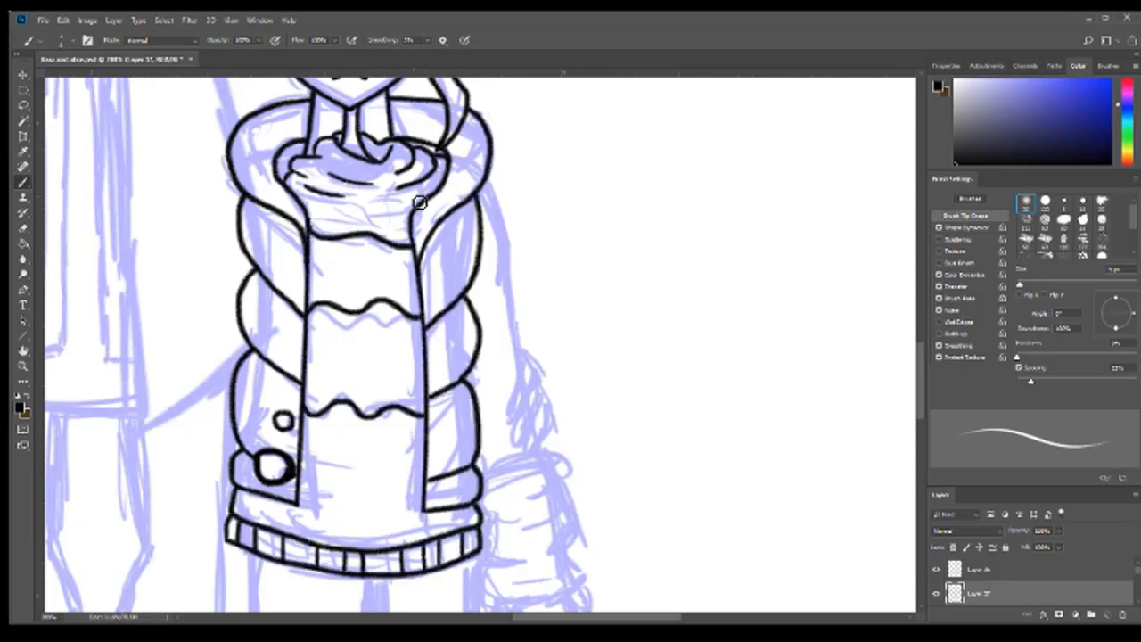
Step: Ink the child's arm with its gathered sleeve cuff, and the shorts with folded hems
scroll(507, 436, down, 2)
key(ctrl+z)
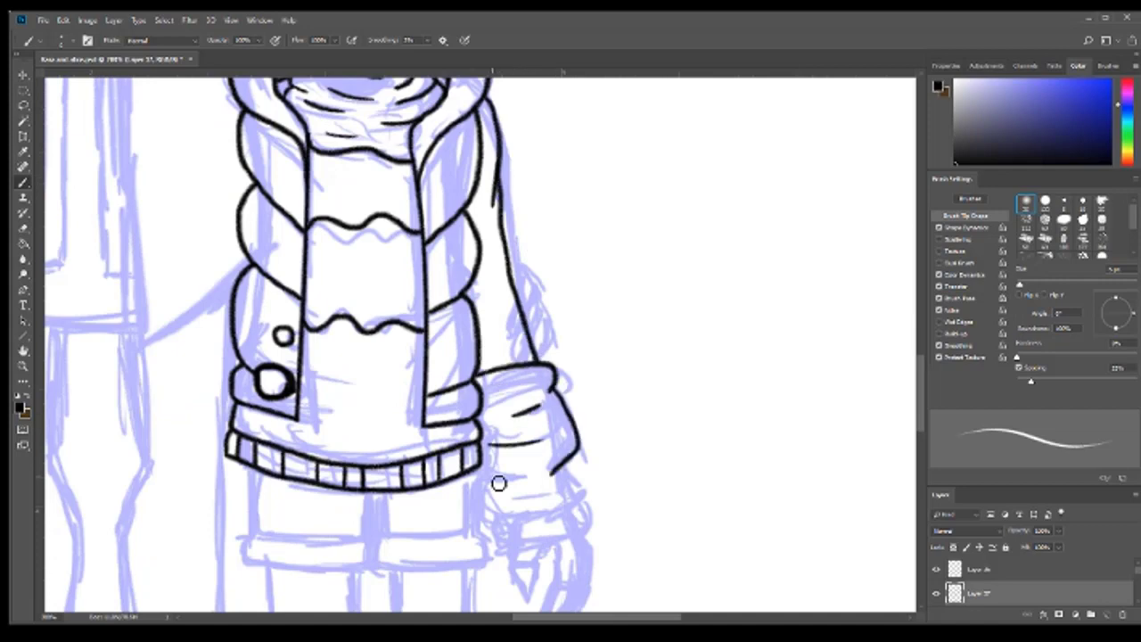
key(ctrl+shift+z)
scroll(499, 484, down, 3)
key(ctrl+shift+z)
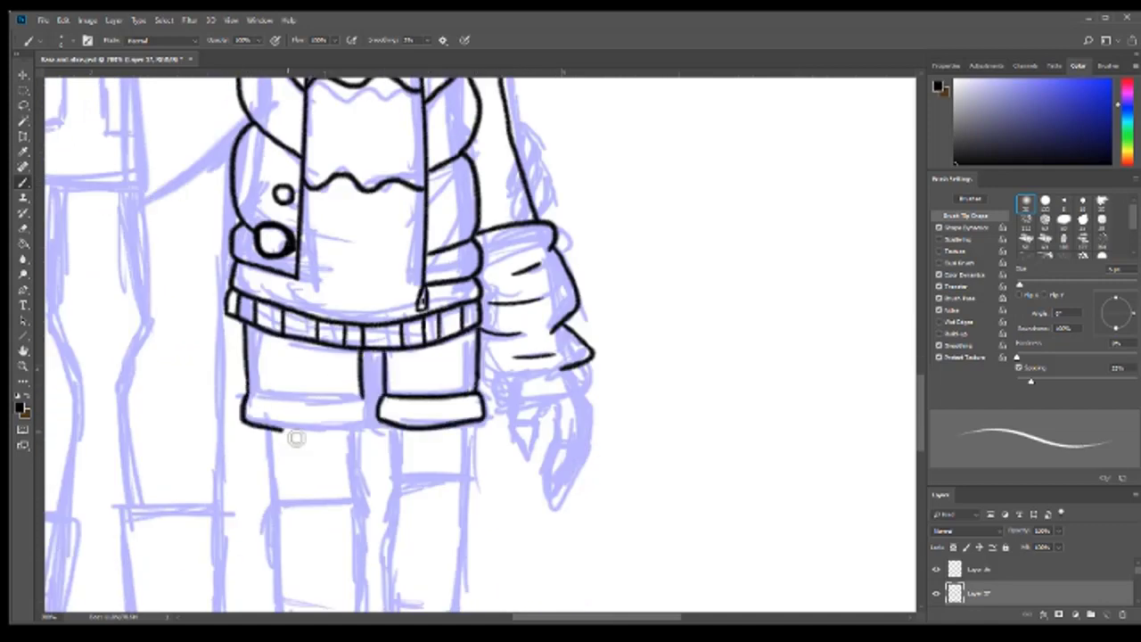
drag(296, 438, 364, 397)
Step: Close the lower edge of the child's gathered sleeve and ink the pointed fingers below it
scroll(311, 311, down, 5)
scroll(312, 312, down, 3)
scroll(314, 314, up, 3)
drag(390, 265, 314, 315)
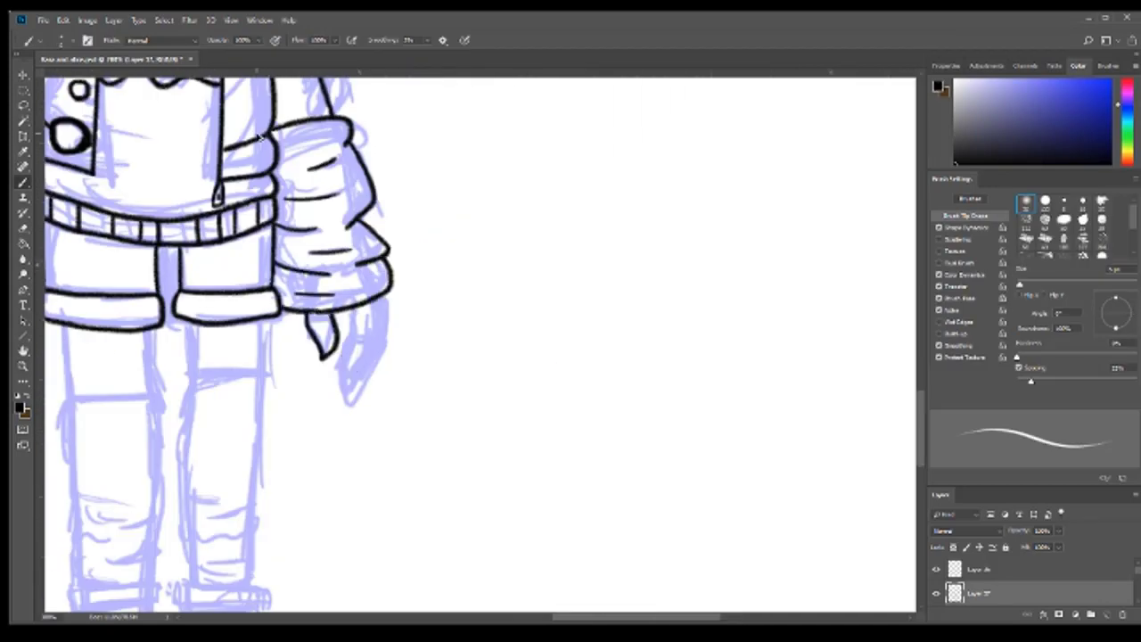
scroll(380, 308, up, 3)
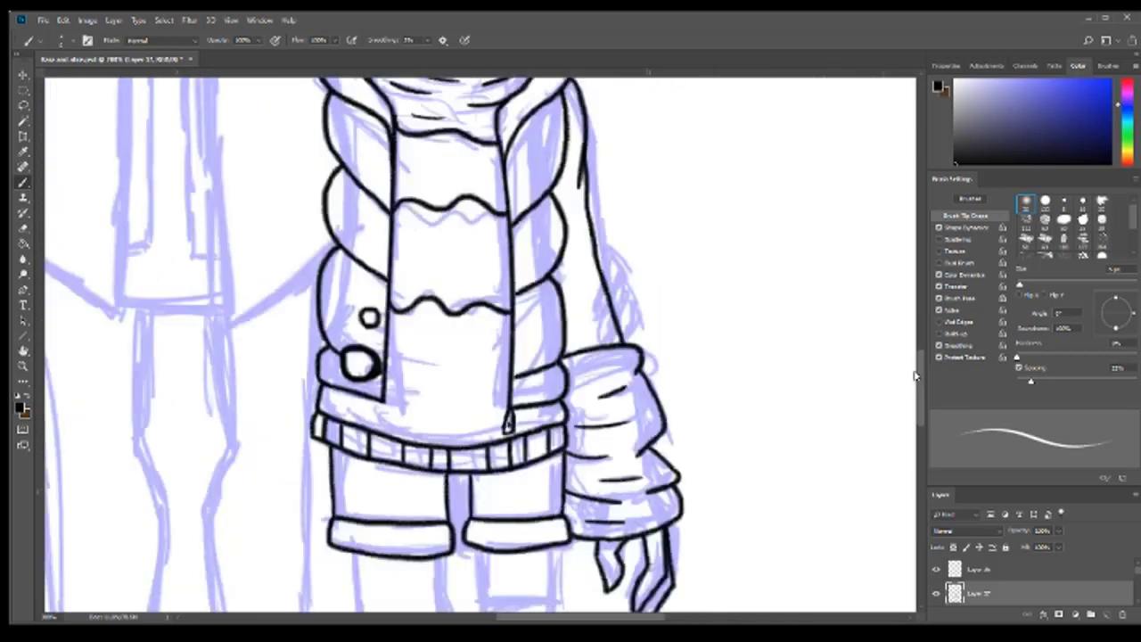
Step: Draw a long outer leg line for the child and rotate it into place below the shorts
scroll(380, 308, down, 4)
scroll(380, 307, down, 3)
scroll(380, 308, up, 1)
drag(419, 267, 300, 472)
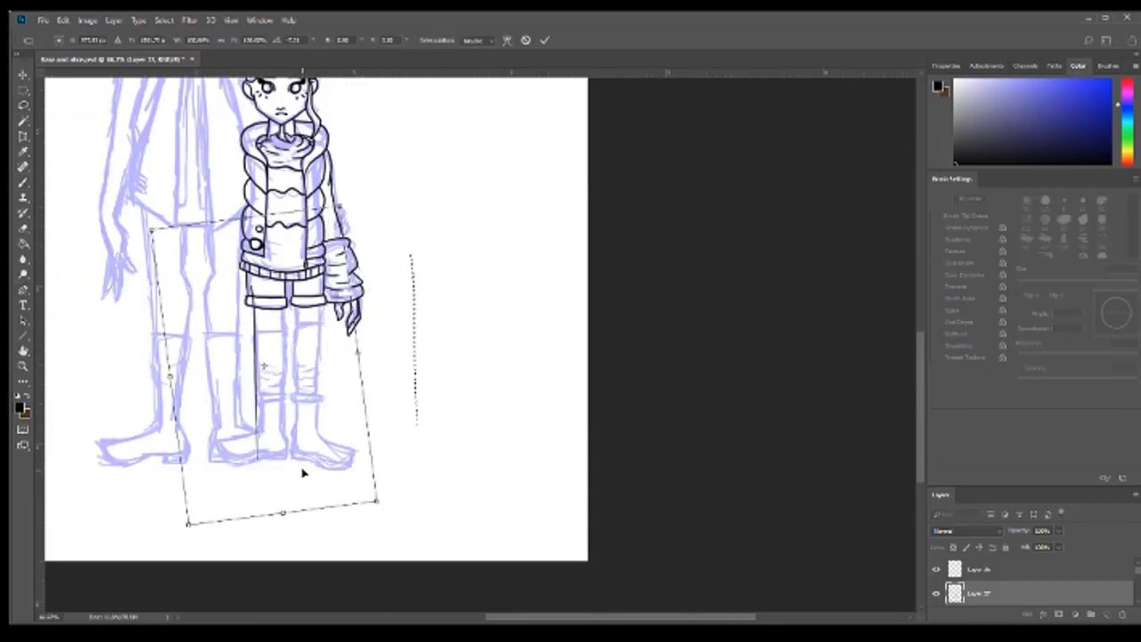
key(Return)
Step: Ink the rolled ankle cuff and the thick-soled shoe on the child's first leg
scroll(300, 471, up, 3)
scroll(211, 503, down, 1)
key(b)
mouse_move(214, 571)
mouse_down()
mouse_move(216, 393)
mouse_move(290, 394)
mouse_up()
scroll(288, 471, down, 1)
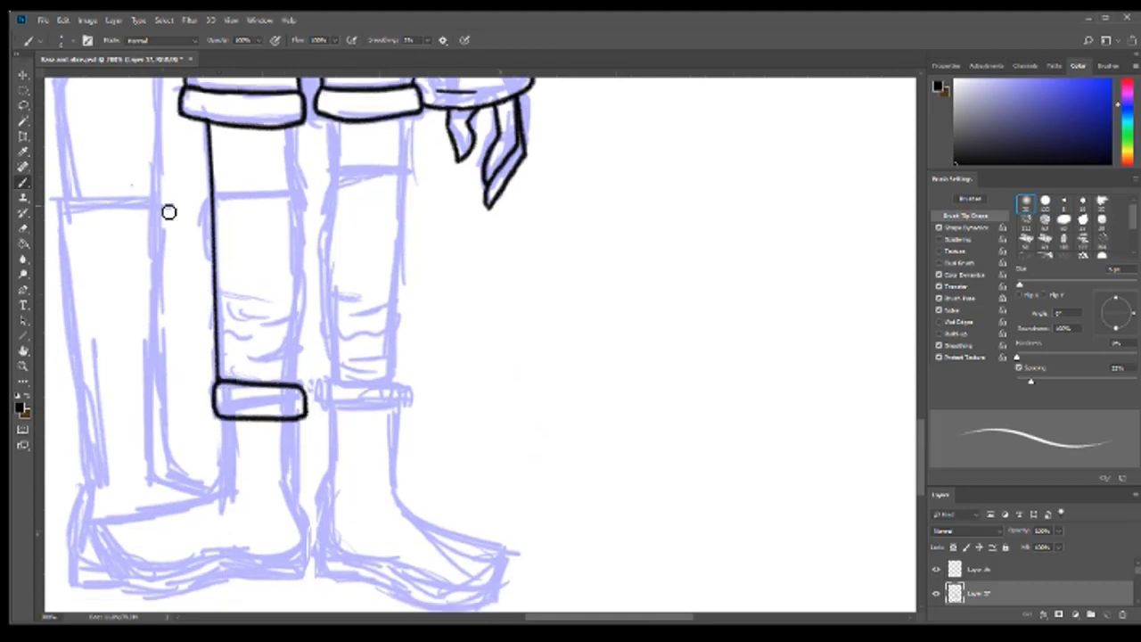
scroll(303, 545, left, 3)
drag(370, 420, 291, 578)
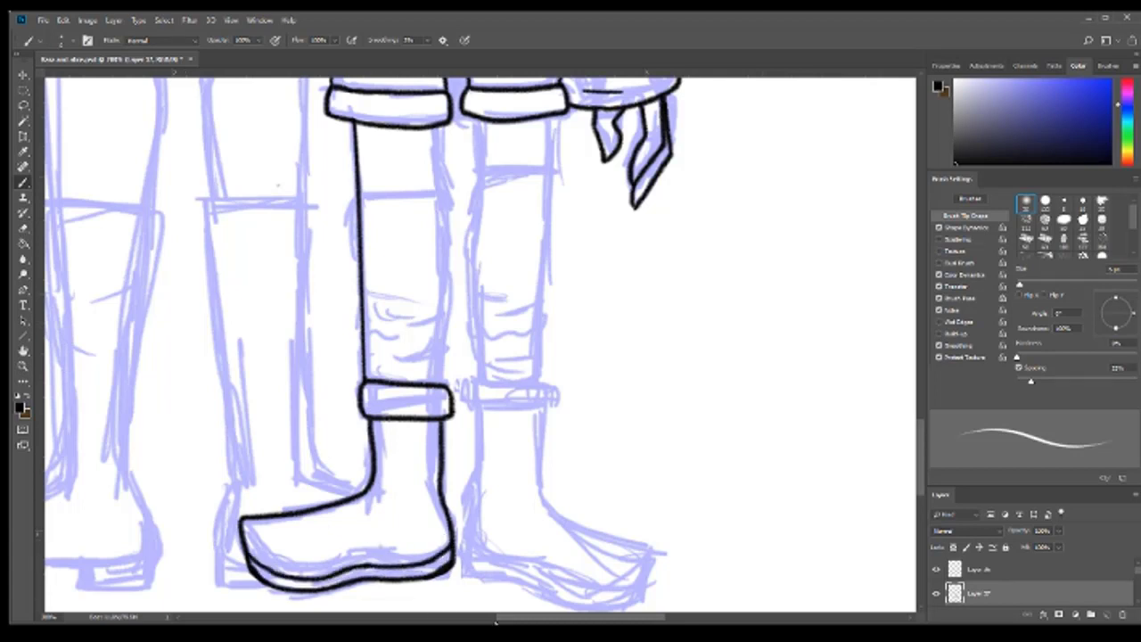
Step: Try to ink a gathered, wrinkled legwarmer between the child's knee and ankle cuff
mouse_move(350, 159)
mouse_down()
mouse_move(349, 226)
mouse_move(361, 231)
mouse_up()
key(ctrl+z)
scroll(321, 471, up, 4)
scroll(321, 470, down, 3)
key(l)
key(b)
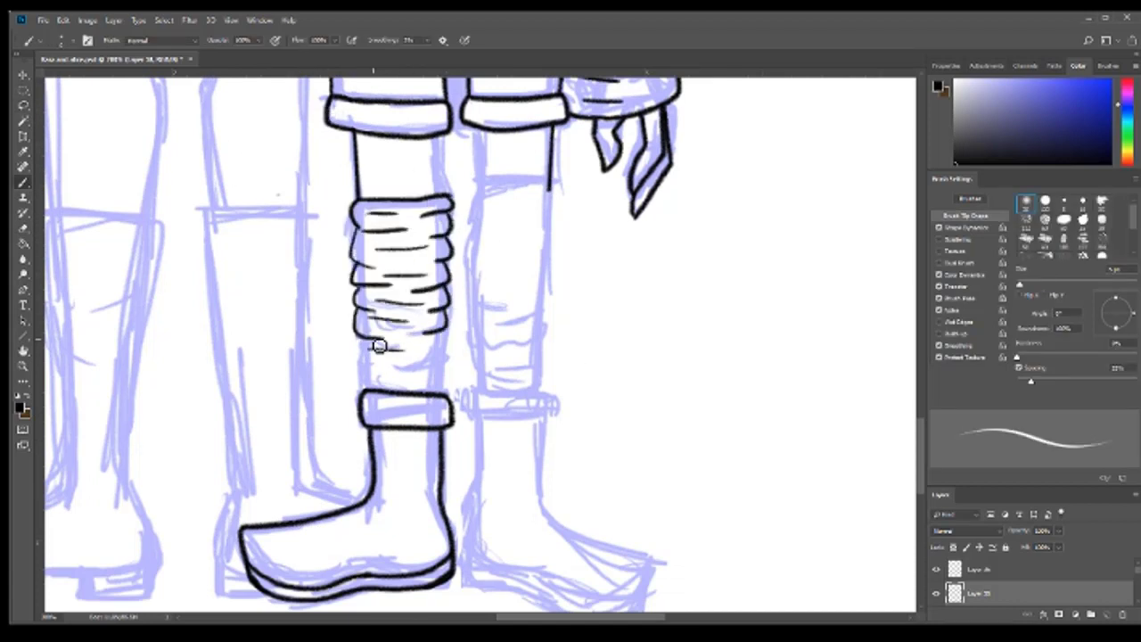
drag(378, 346, 446, 390)
scroll(426, 323, up, 3)
key(ctrl+z)
key(ctrl+z)
key(ctrl+z)
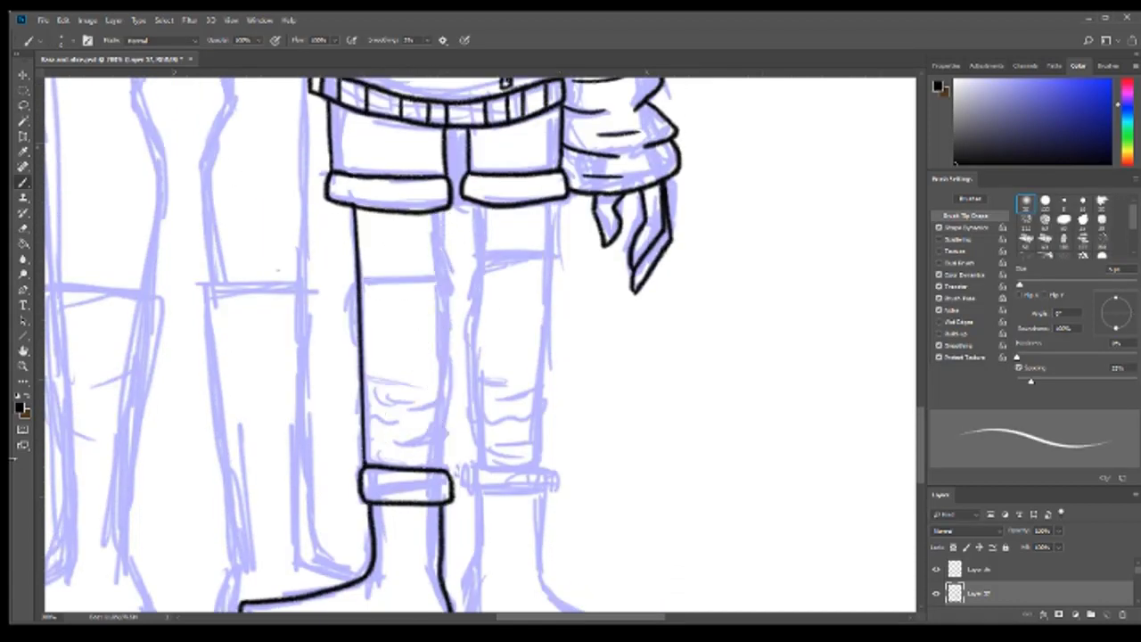
Step: Adjust the child's outer leg line to meet the ankle cuff and ink the inner thigh line
key(l)
drag(357, 205, 366, 446)
key(ctrl+d)
key(b)
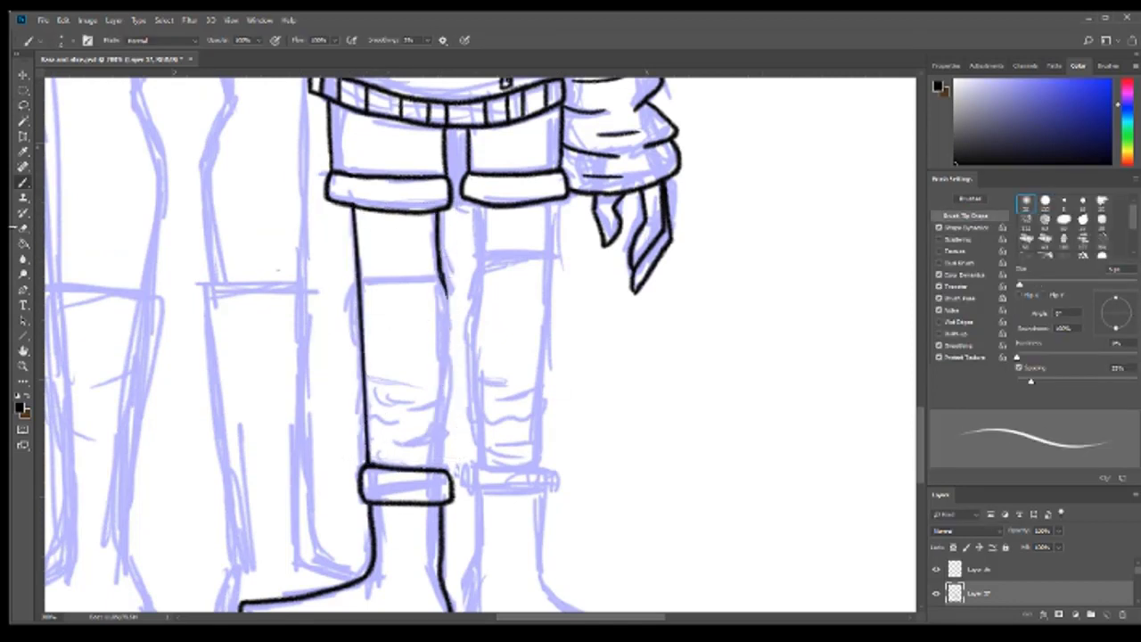
Step: Draw the child's inner calf line and fit it from the knee down to the ankle cuff
mouse_move(796, 107)
mouse_down()
mouse_move(593, 588)
mouse_move(628, 496)
mouse_up()
key(e)
key(l)
drag(803, 89, 619, 484)
key(Delete)
key(ctrl+d)
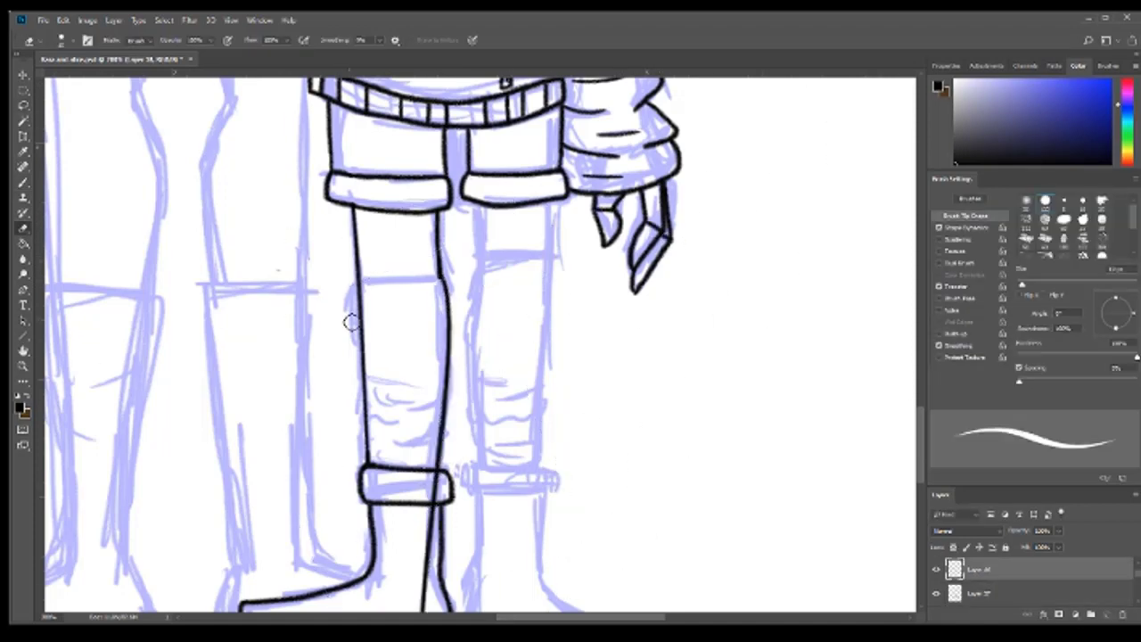
Step: Duplicate the child's inked leg, ankle cuff and shoe, and mirror the copy onto the sketch of the second leg
scroll(535, 357, down, 3)
scroll(535, 357, up, 2)
key(b)
click(937, 572)
scroll(535, 356, down, 2)
drag(295, 89, 288, 173)
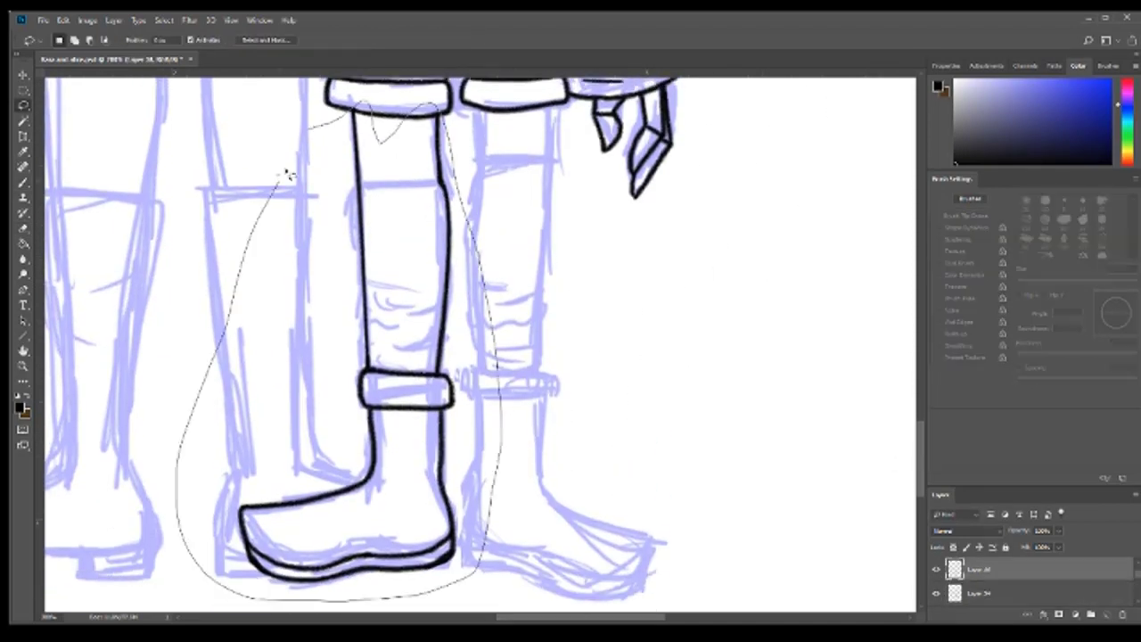
key(ctrl+j)
key(ctrl+t)
drag(446, 357, 678, 346)
key(Return)
scroll(678, 346, down, 3)
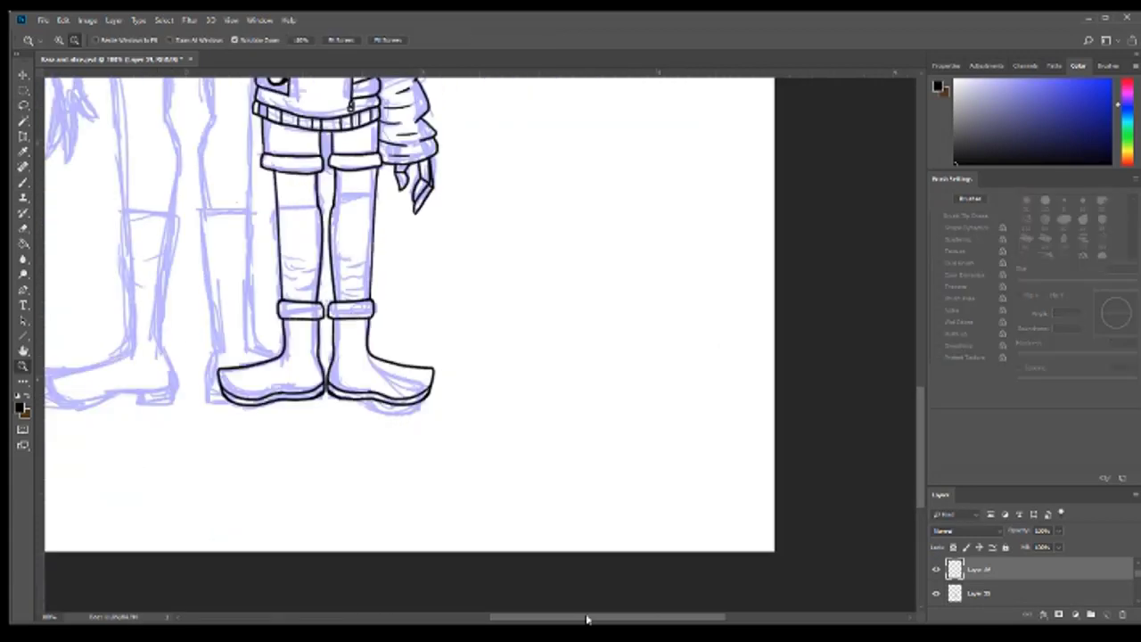
Step: Ink wavy fold lines across the child's upper sleeve between the shoulder and the gathered cuff
key(z)
scroll(648, 574, up, 2)
key(b)
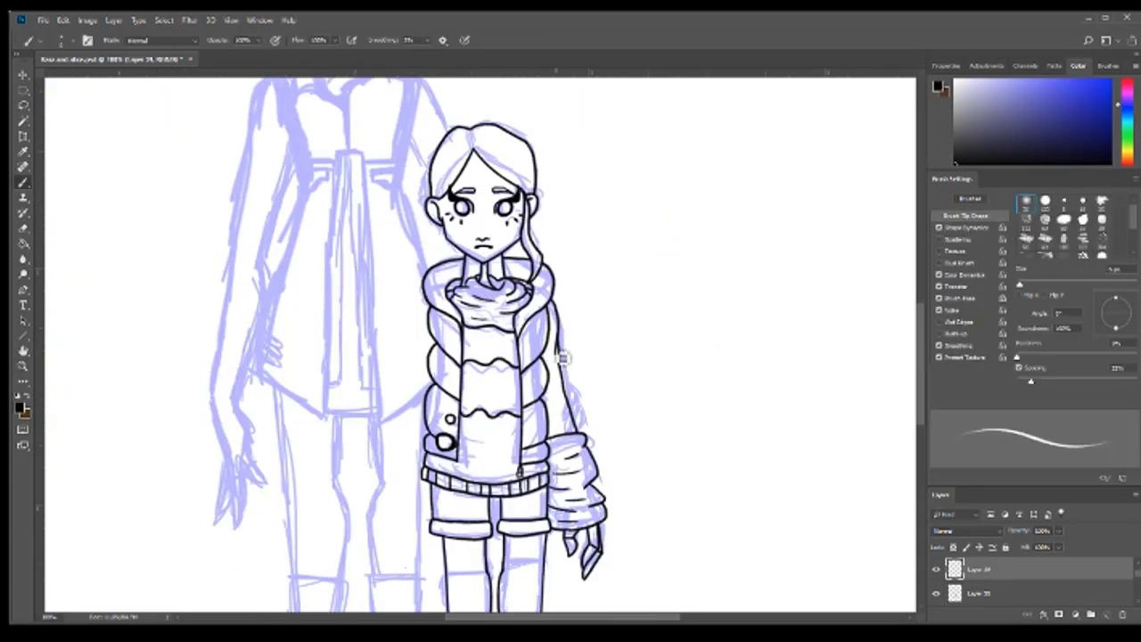
key(l)
scroll(597, 607, up, 3)
key(alt+bracketleft)
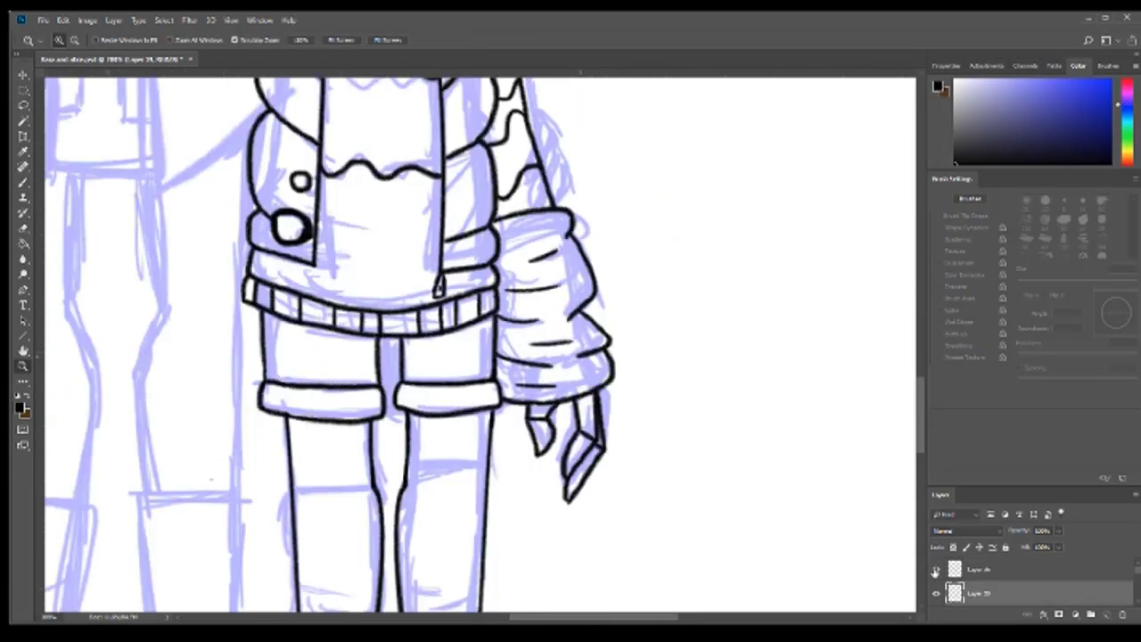
Step: Slightly shrink the rolled ankle cuff and shoe on the child's legs, selecting each foot separately
mouse_move(523, 445)
mouse_down()
mouse_move(650, 433)
mouse_move(536, 446)
mouse_up()
key(z)
scroll(514, 599, down, 3)
scroll(497, 544, up, 3)
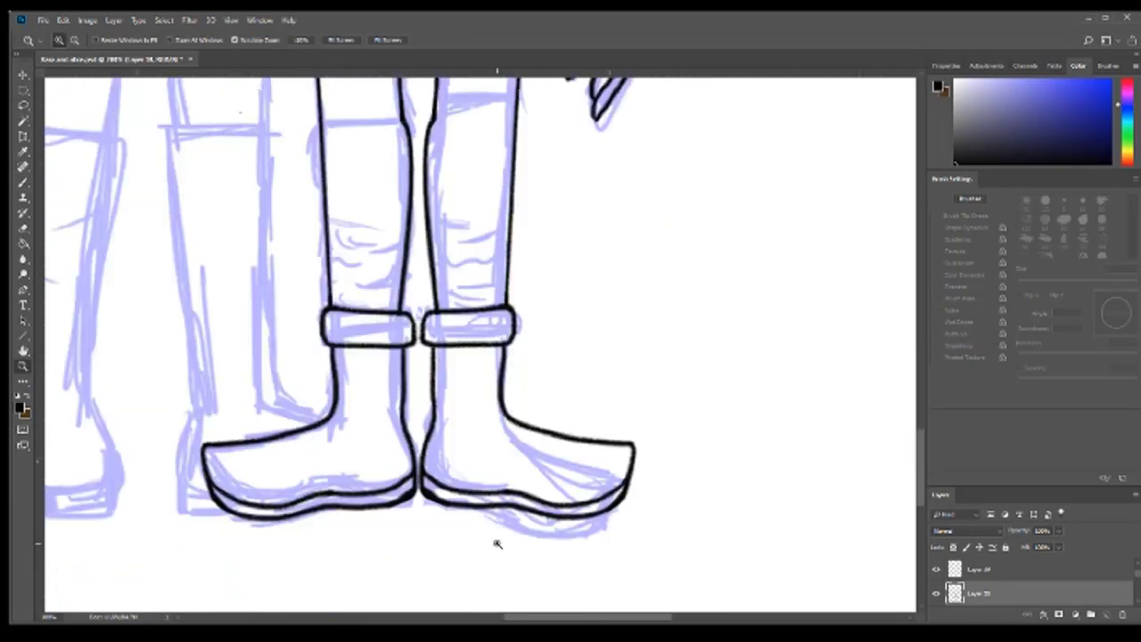
key(ctrl+z)
drag(535, 298, 574, 247)
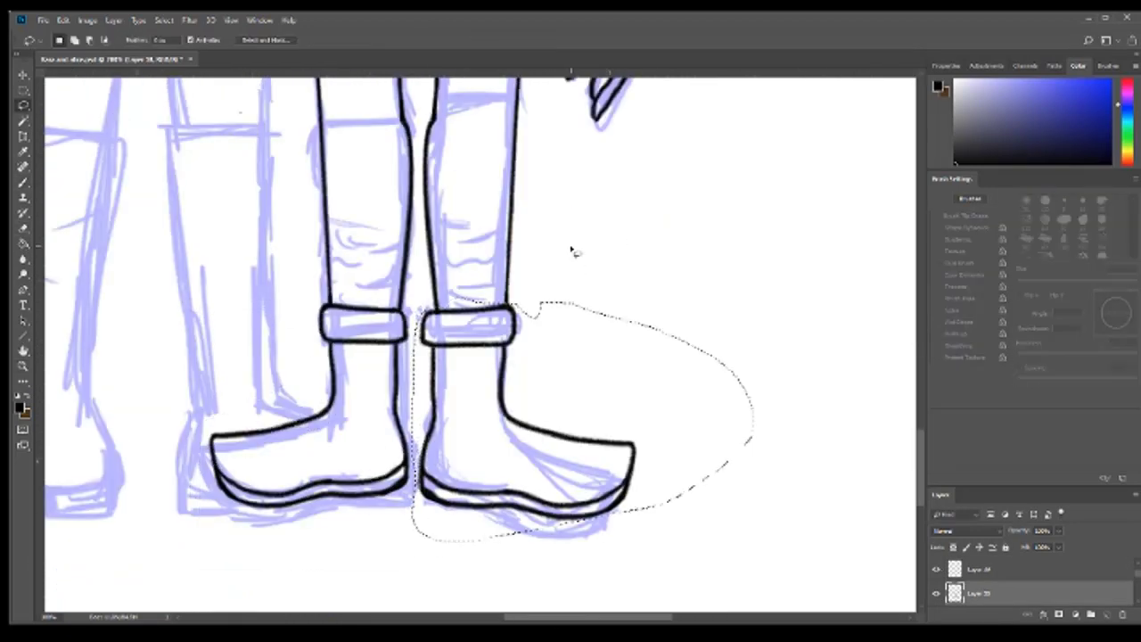
key(ctrl+d)
key(alt+bracketright)
mouse_move(539, 303)
mouse_down()
mouse_move(420, 526)
mouse_move(535, 303)
mouse_up()
scroll(481, 339, down, 3)
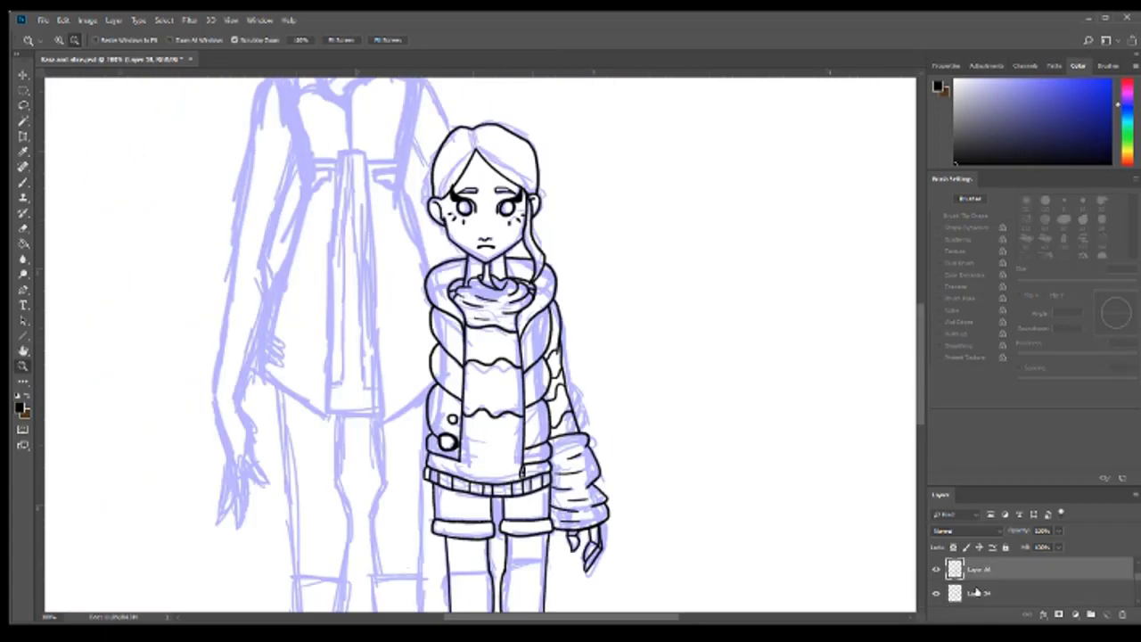
Step: Merge the child's separate line layers and show the adult's line art alongside them
key(b)
scroll(509, 306, up, 3)
key(ctrl+e)
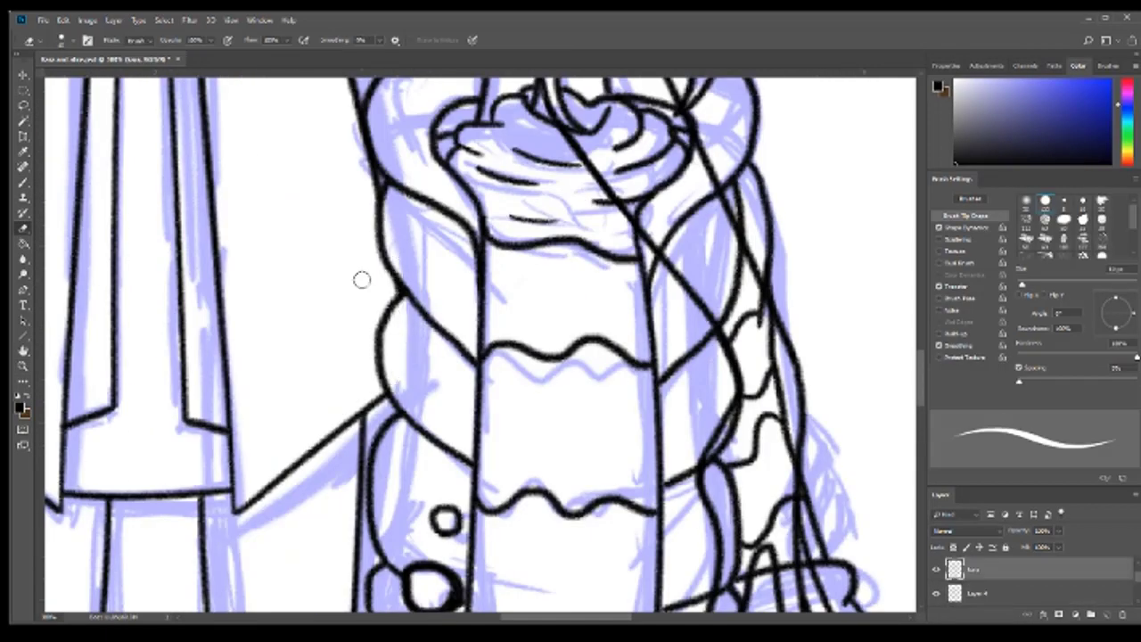
Step: Erase the adult's arm and coat lines where they cross the child's face, hair and jacket
scroll(361, 279, down, 3)
scroll(361, 279, up, 8)
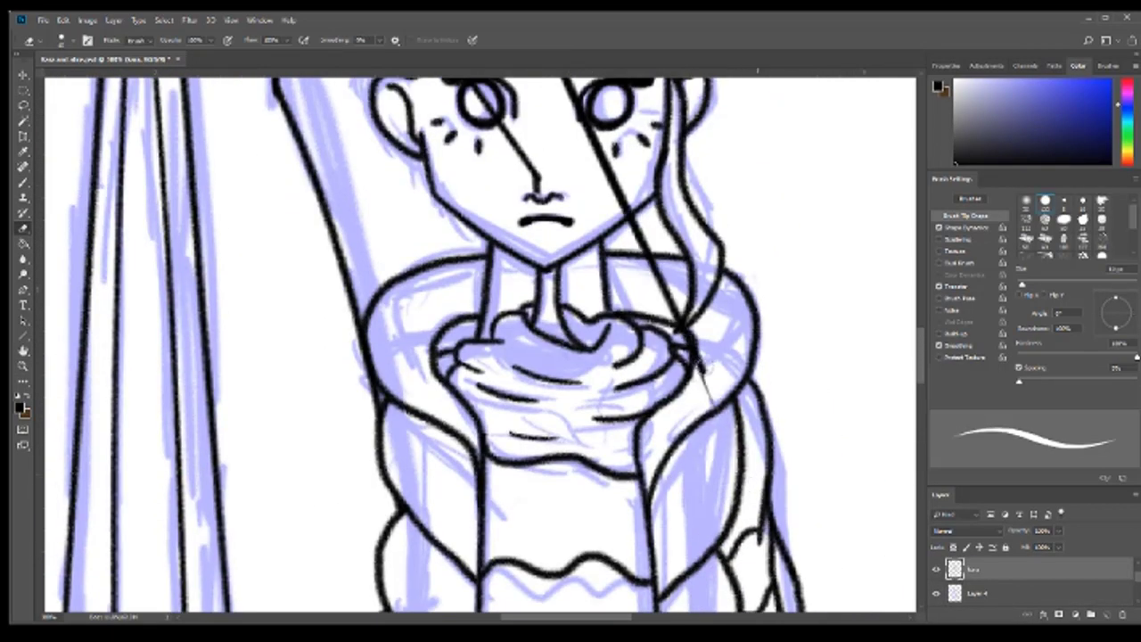
scroll(426, 110, up, 5)
scroll(535, 312, down, 10)
Step: On a new layer, ink the adult's fingers wrapping around the child's upper arm
key(ctrl+shift+alt+n)
key(b)
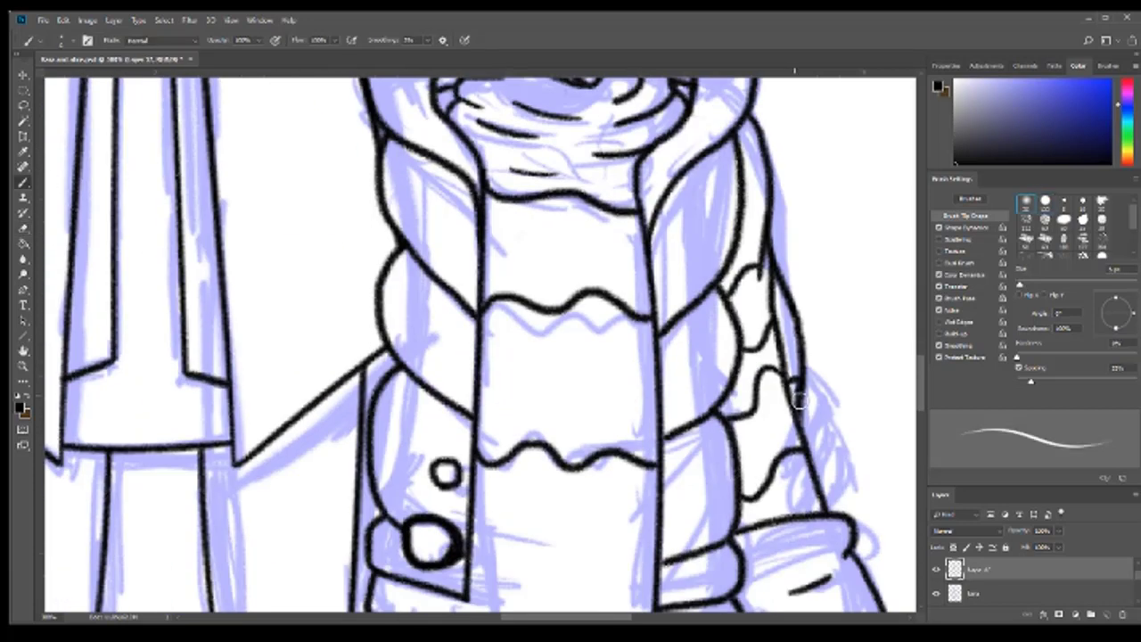
mouse_move(799, 400)
mouse_down()
mouse_move(767, 428)
mouse_move(785, 446)
mouse_up()
key(ctrl+z)
key(ctrl+z)
drag(776, 317, 727, 374)
drag(798, 348, 731, 419)
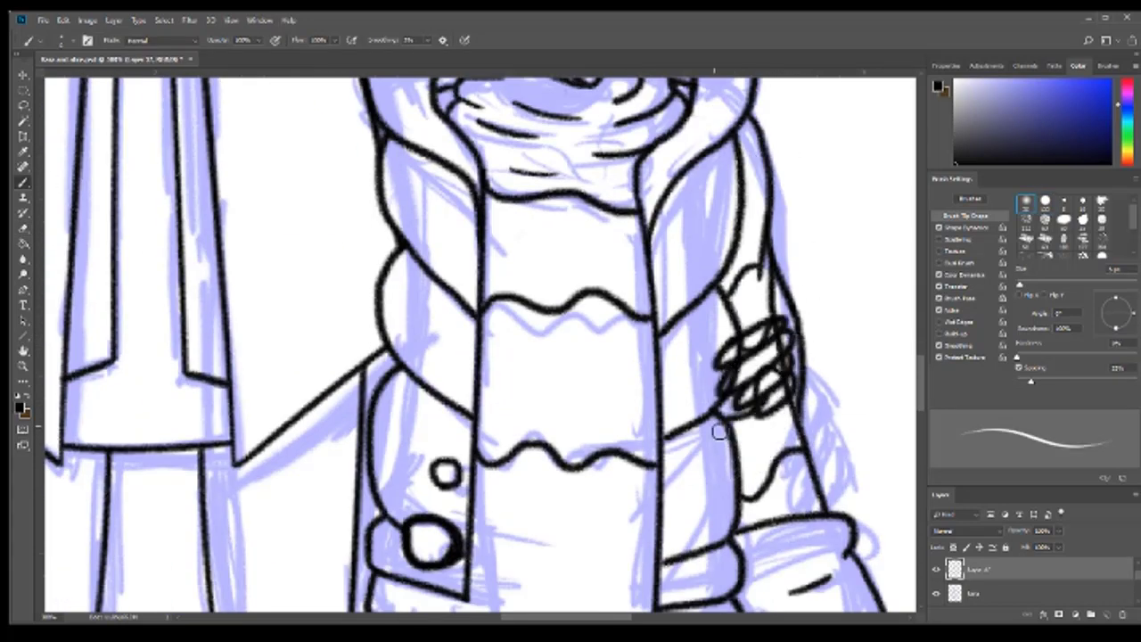
Step: Clean up the overlapping finger lines and name the line layers "alice" and "hands"
key(ctrl+minus)
key(l)
scroll(588, 228, right, 5)
key(ctrl+shift+alt+n)
key(b)
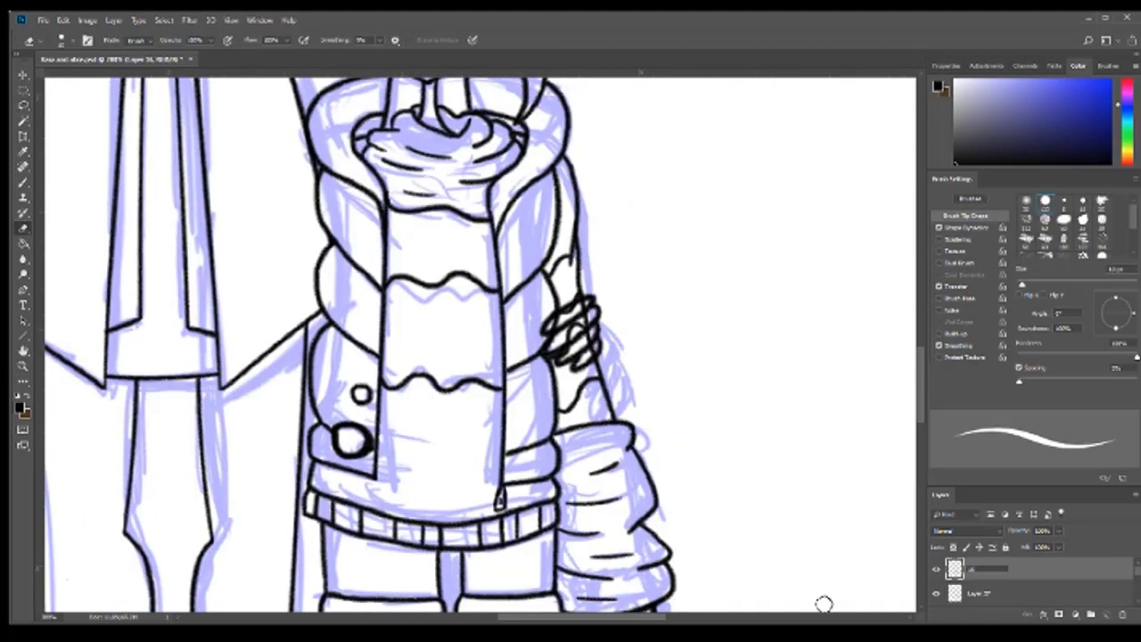
scroll(560, 350, left, 5)
key(alt+bracketleft)
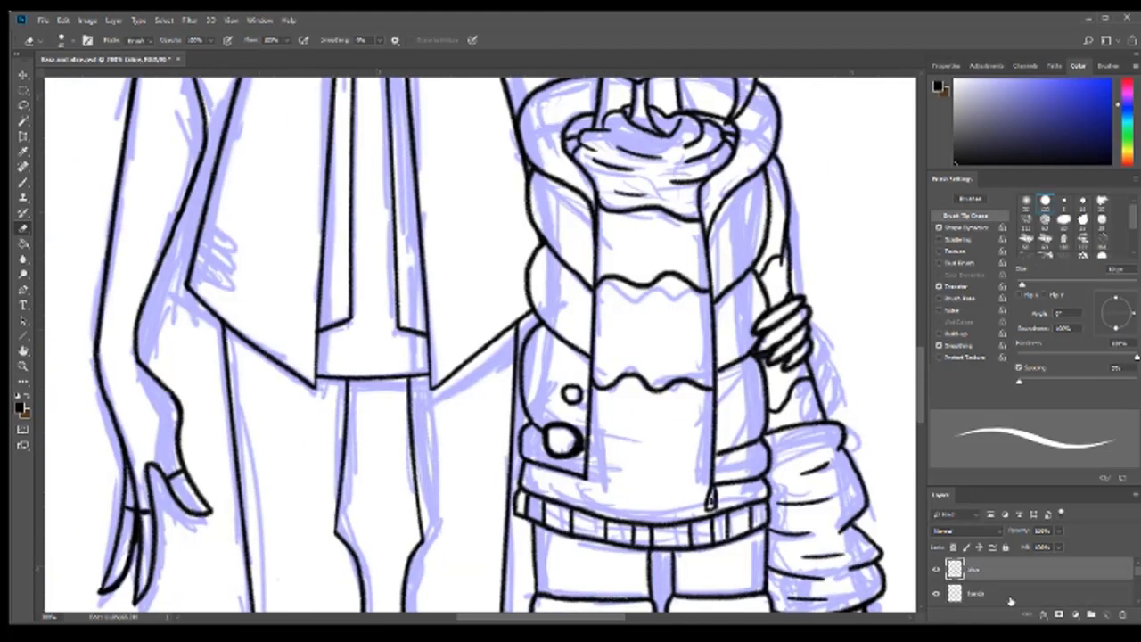
Step: Copy the gripping fingers and place the mirrored copy at the adult's waist as the child's hand
scroll(796, 365, down, 3)
scroll(796, 366, up, 4)
key(b)
scroll(229, 258, down, 4)
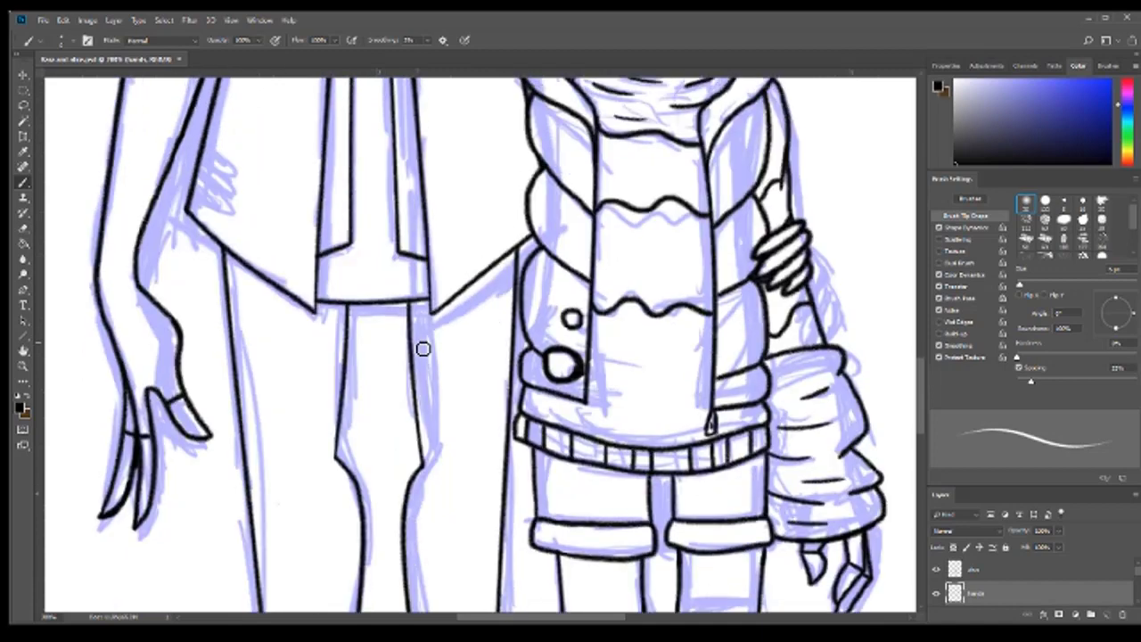
scroll(423, 349, up, 3)
key(l)
drag(758, 303, 763, 307)
key(ctrl+j)
drag(878, 283, 307, 203)
Step: Hide the rough blue sketch so only the black line art of both figures remains
key(b)
key(z)
key(ctrl+minus)
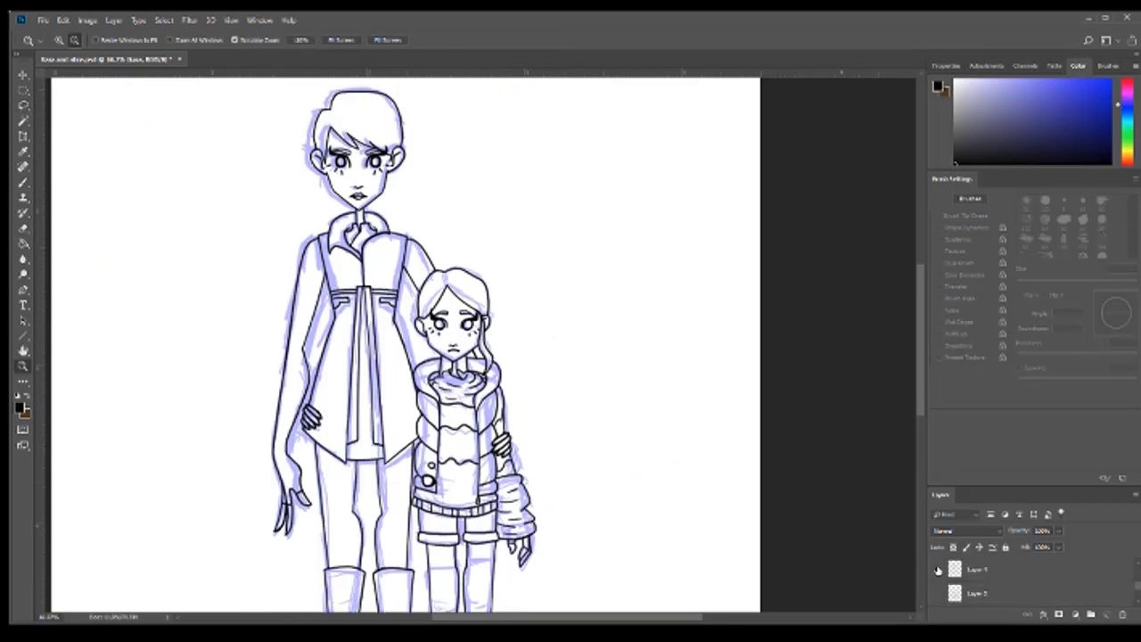
key(ctrl+comma)
key(alt+bracketright)
key(e)
scroll(189, 364, up, 4)
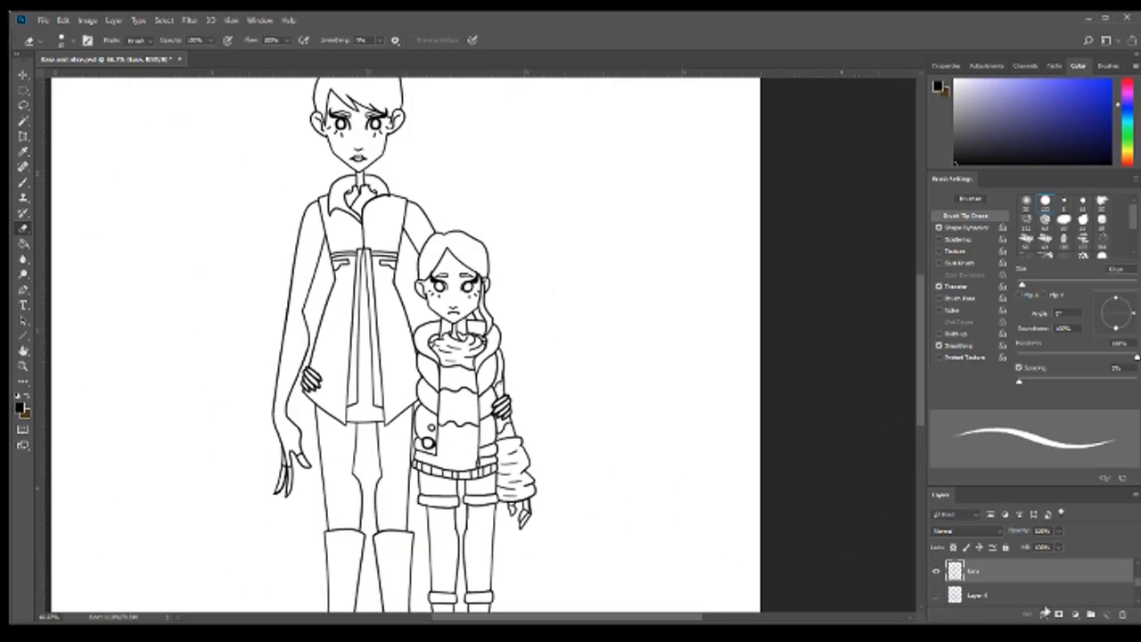
Step: Combine the line drawings into a single line-art layer with an empty layer beneath it for colour
scroll(190, 364, down, 3)
key(z)
scroll(189, 364, up, 3)
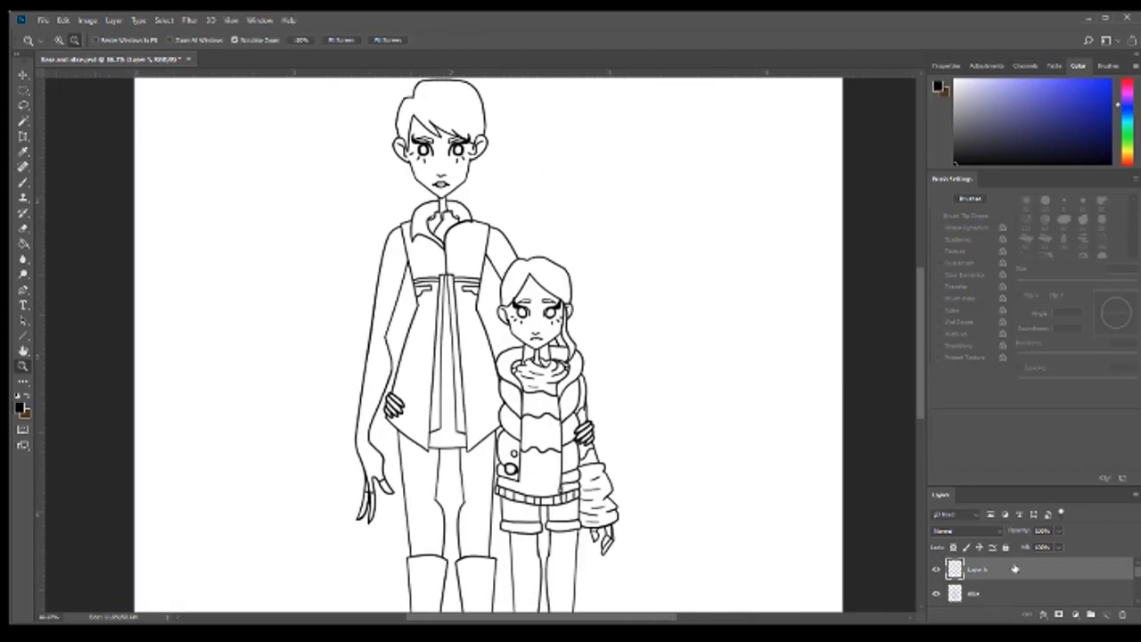
key(ctrl+plus)
key(l)
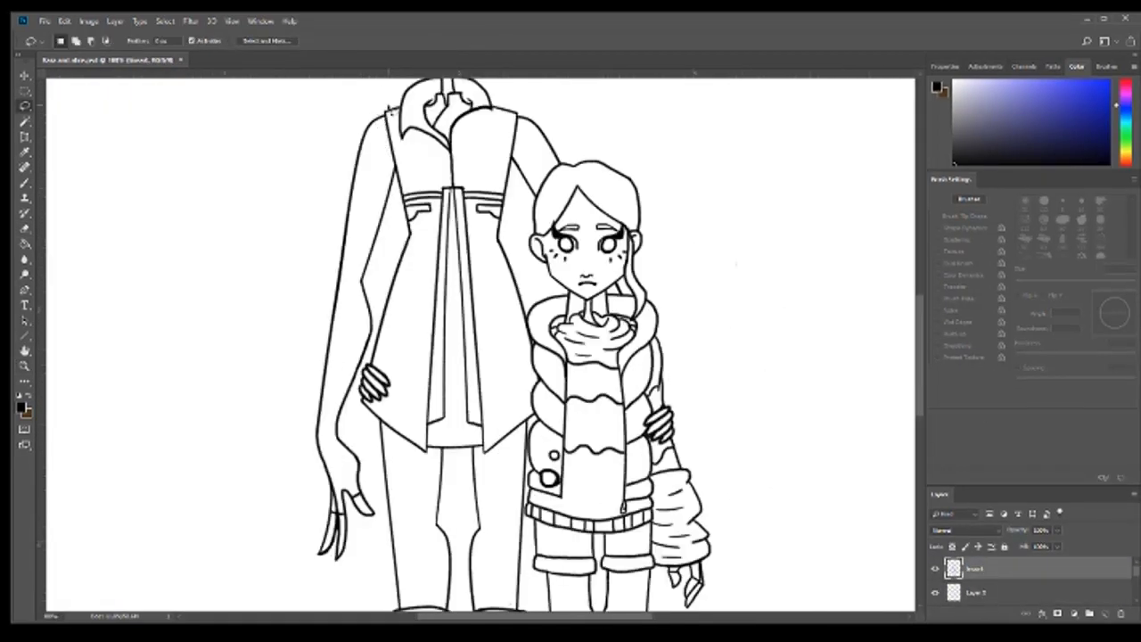
Step: Clean up the line joins where the adult's arms meet the coat and the child's head
key(ctrl+d)
key(ctrl+plus)
key(b)
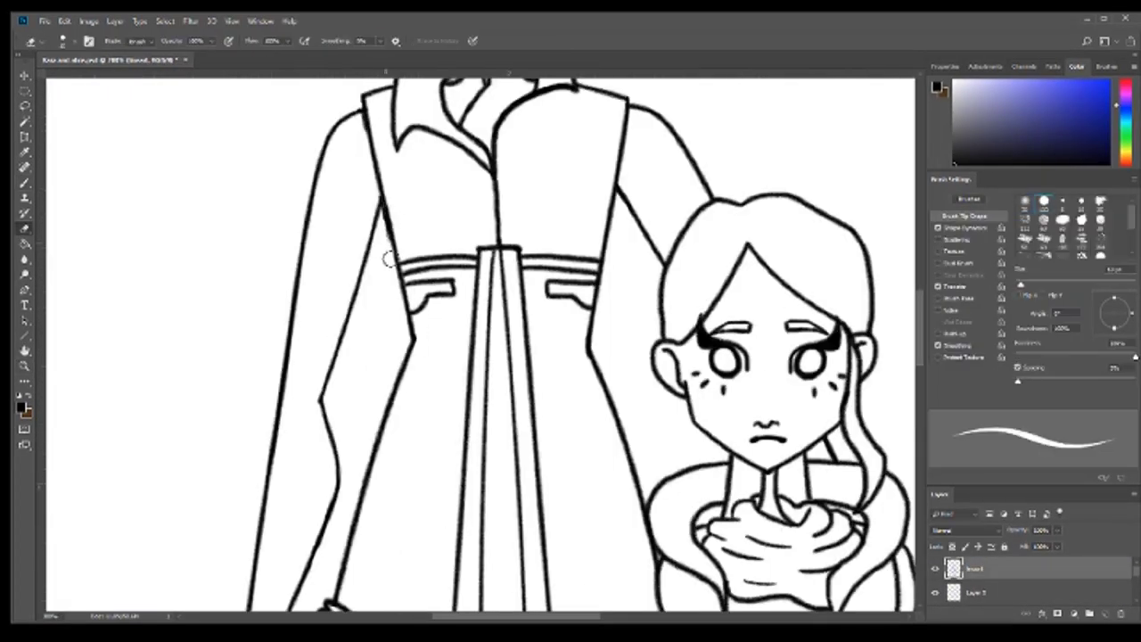
key(z)
key(ctrl+0)
key(ctrl+plus)
key(ctrl+plus)
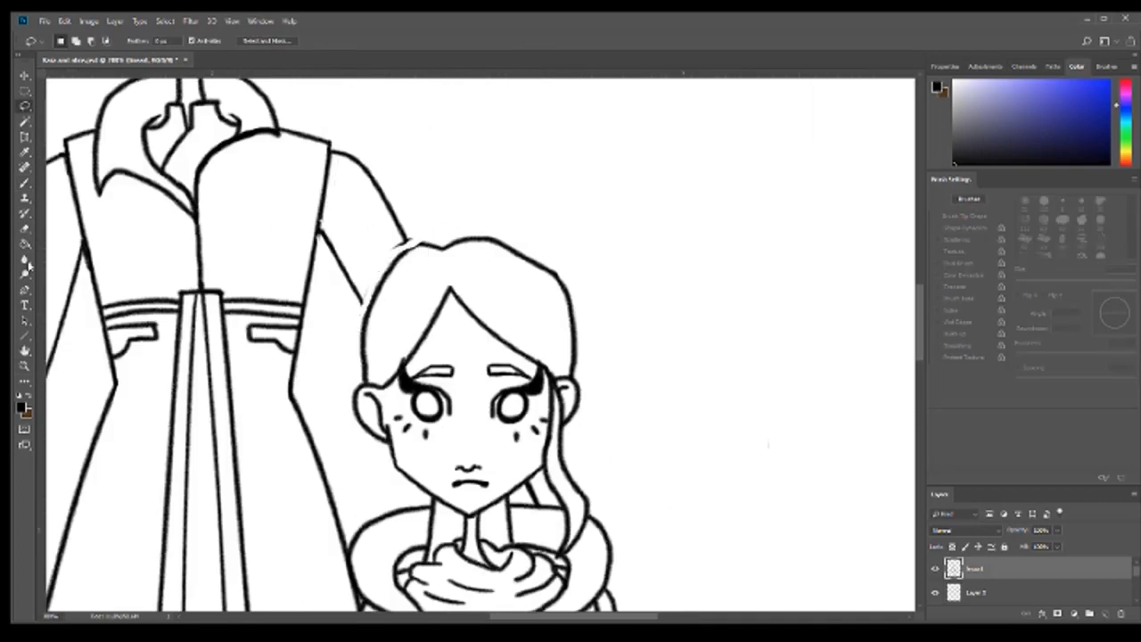
key(b)
Step: Close the gap in the child's outer arm line just below the adult's gripping fingers
key(z)
scroll(182, 230, down, 5)
scroll(182, 230, right, 4)
key(b)
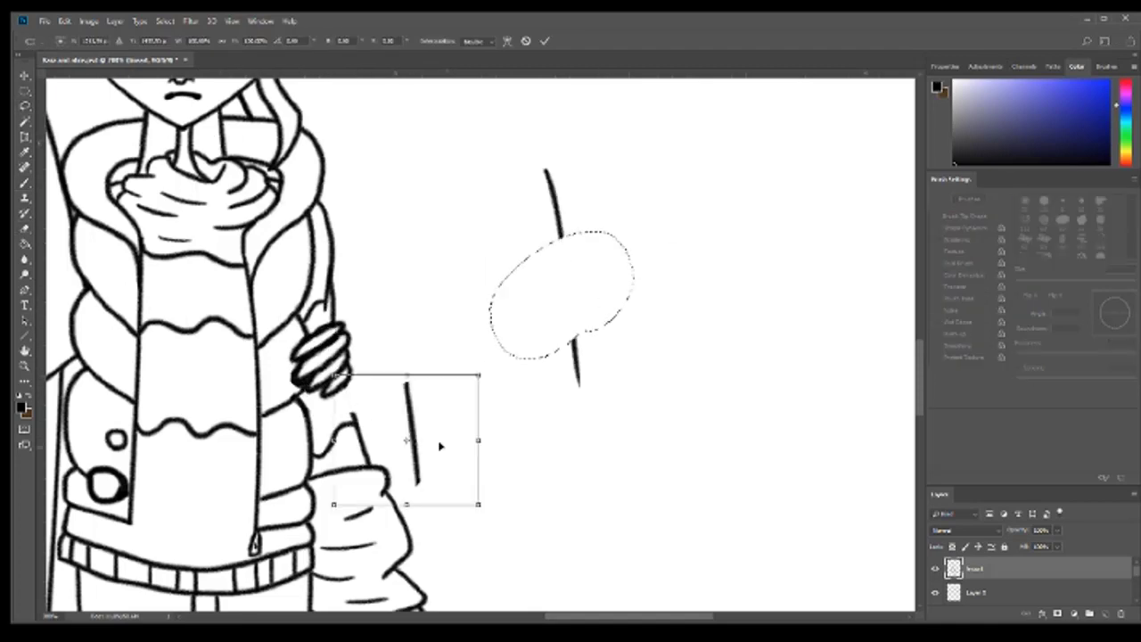
key(ctrl+alt+z)
key(b)
key(l)
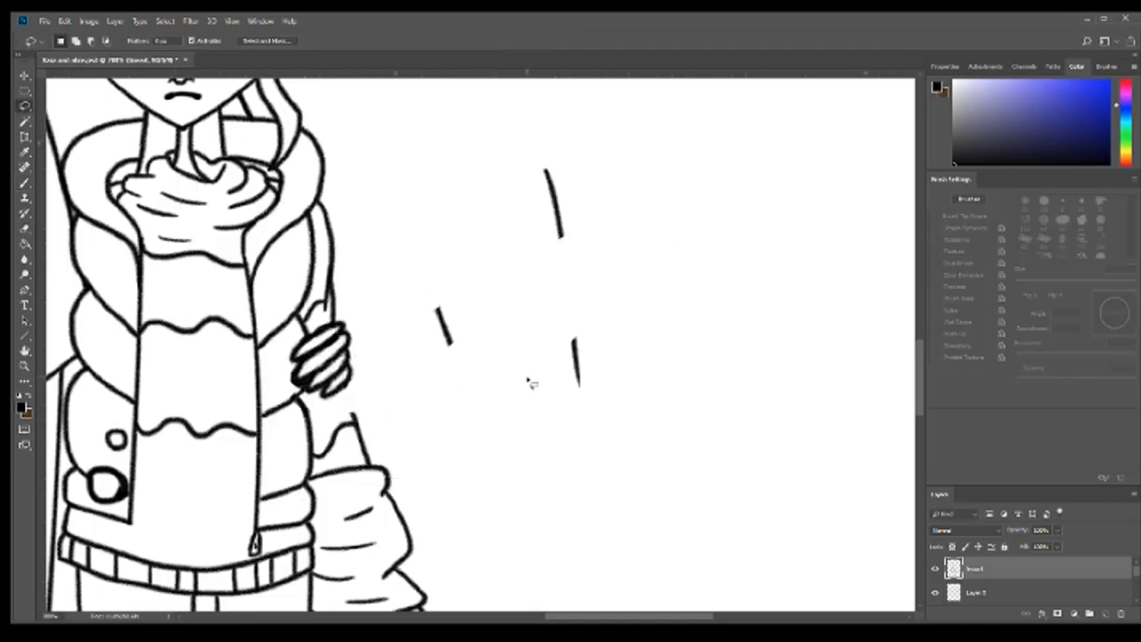
key(ctrl+alt+z)
key(ctrl+alt+z)
key(b)
scroll(126, 312, up, 8)
scroll(126, 311, left, 6)
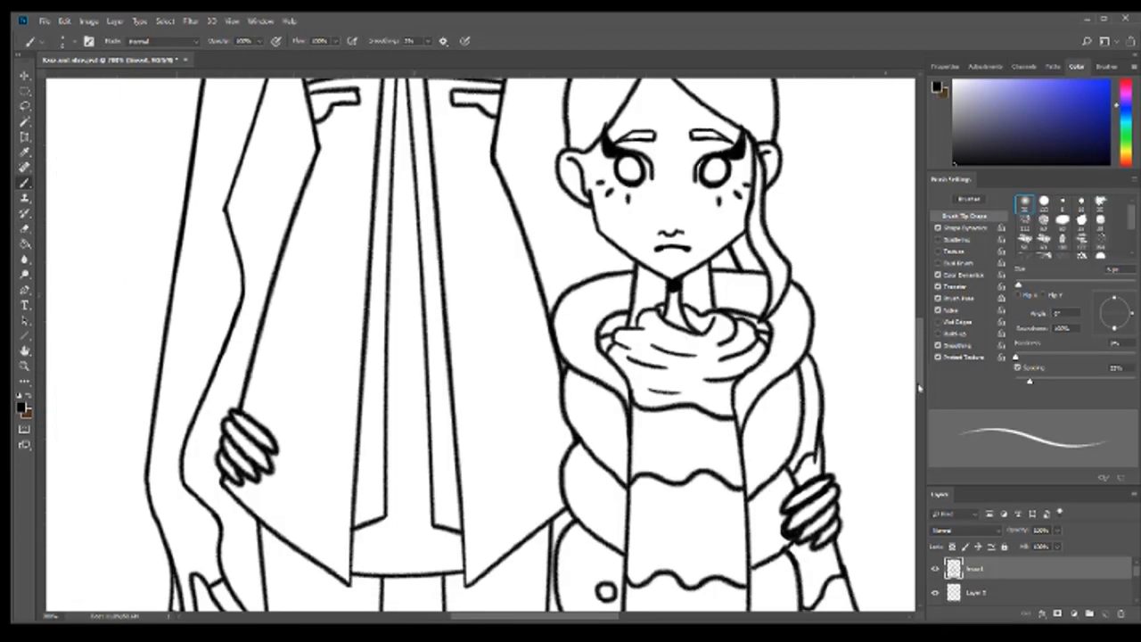
Step: Try colouring the adult's collar orange on the layer below the line art
key(z)
alt+click(143, 178)
click(976, 592)
click(1065, 93)
click(373, 211)
key(b)
drag(297, 225, 361, 299)
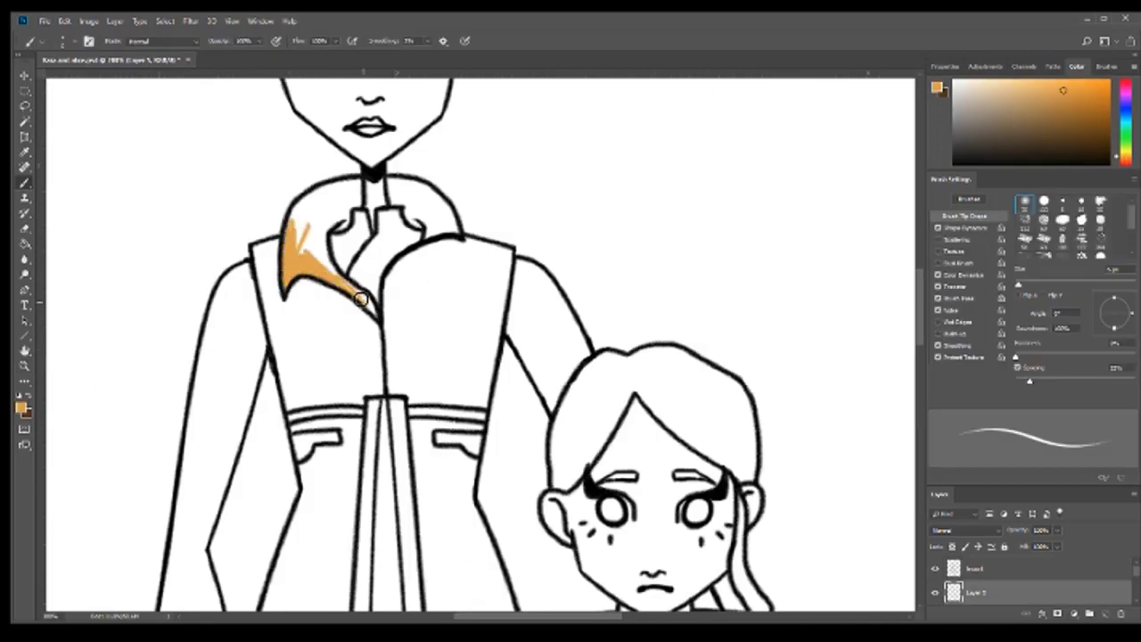
key(ctrl+0)
Step: Try a pale peach colour on the adult's hair with the brush, and undo the stroke
key(l)
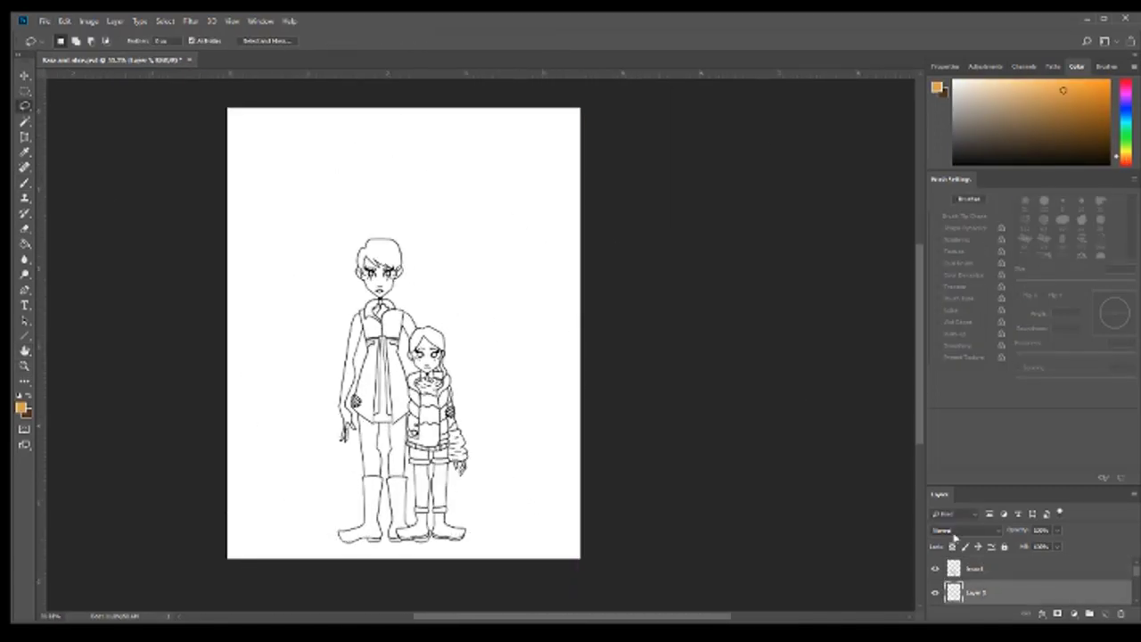
key(z)
click(379, 258)
click(446, 294)
key(b)
drag(446, 247, 462, 261)
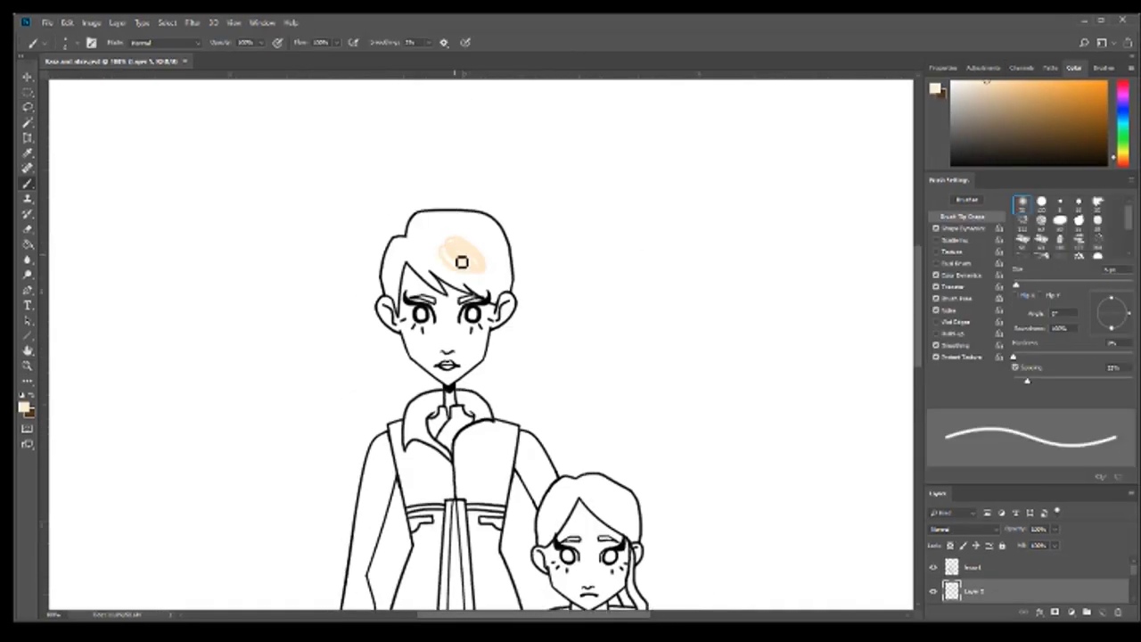
key(ctrl+z)
Step: Select the narrow centre panel of the adult's dress and fill it with light grey
scroll(462, 261, down, 5)
scroll(462, 261, up, 4)
scroll(482, 348, down, 5)
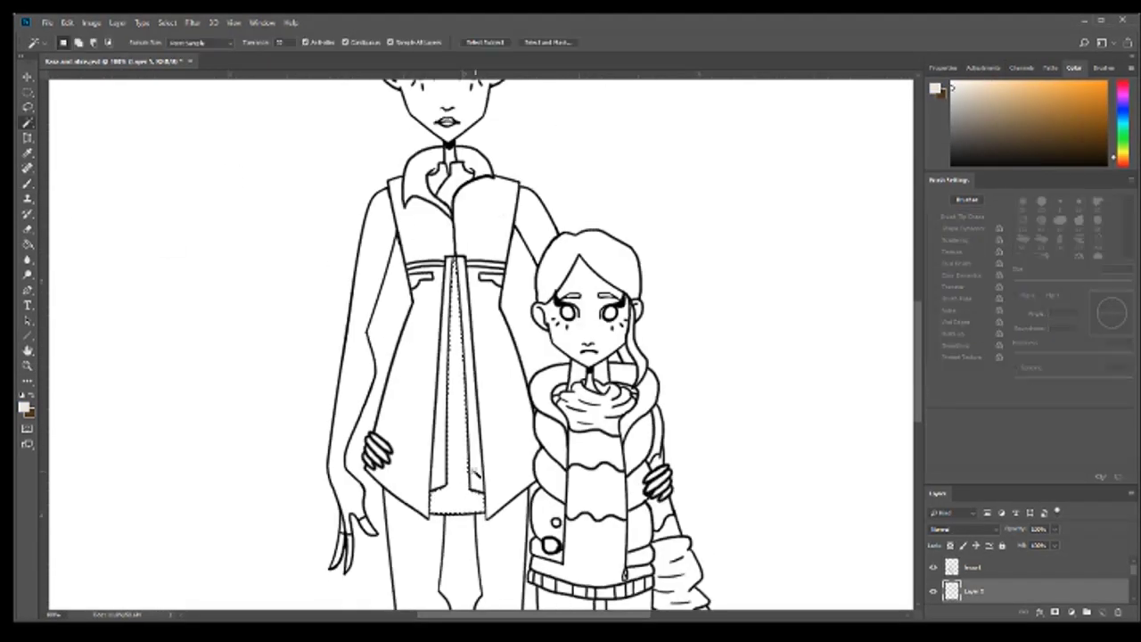
click(456, 383)
key(z)
click(443, 532)
Step: Choose a dark navy second colour and fill both of the adult's arms with a navy-to-light-grey gradient
click(1122, 109)
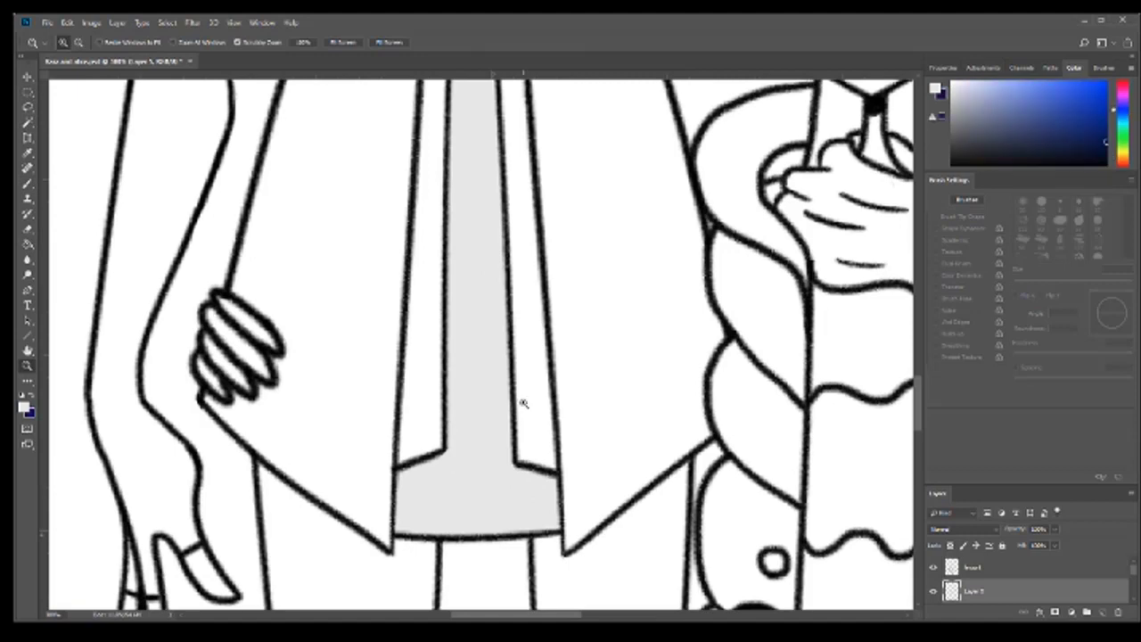
key(ctrl+minus)
key(g)
mouse_move(174, 160)
mouse_down()
mouse_move(152, 445)
mouse_move(148, 374)
mouse_up()
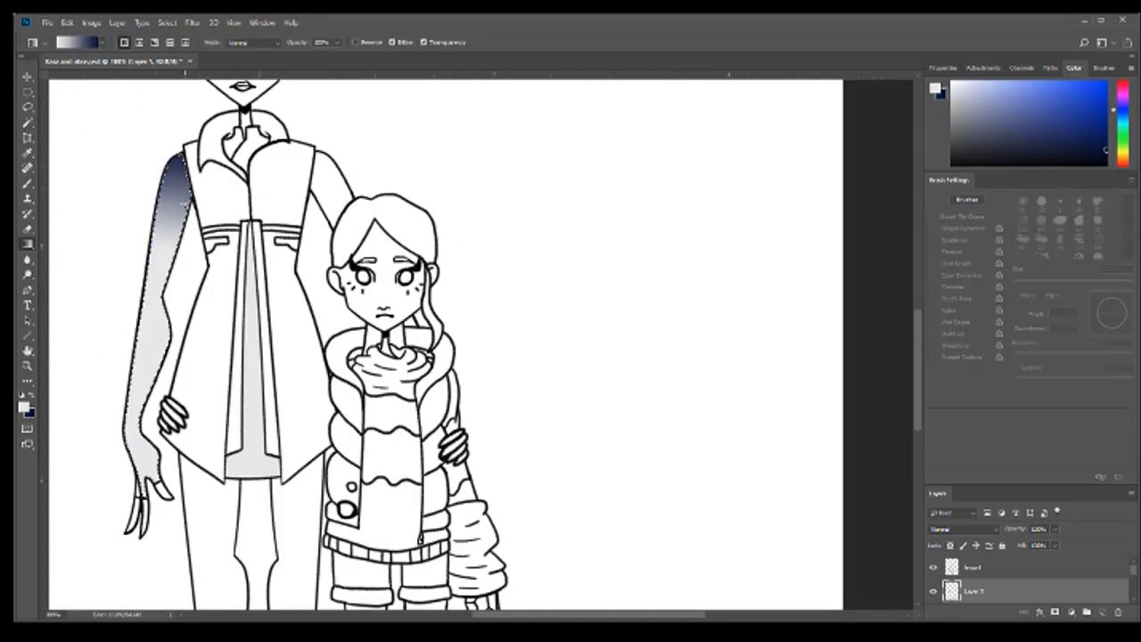
key(b)
key(g)
drag(336, 149, 322, 258)
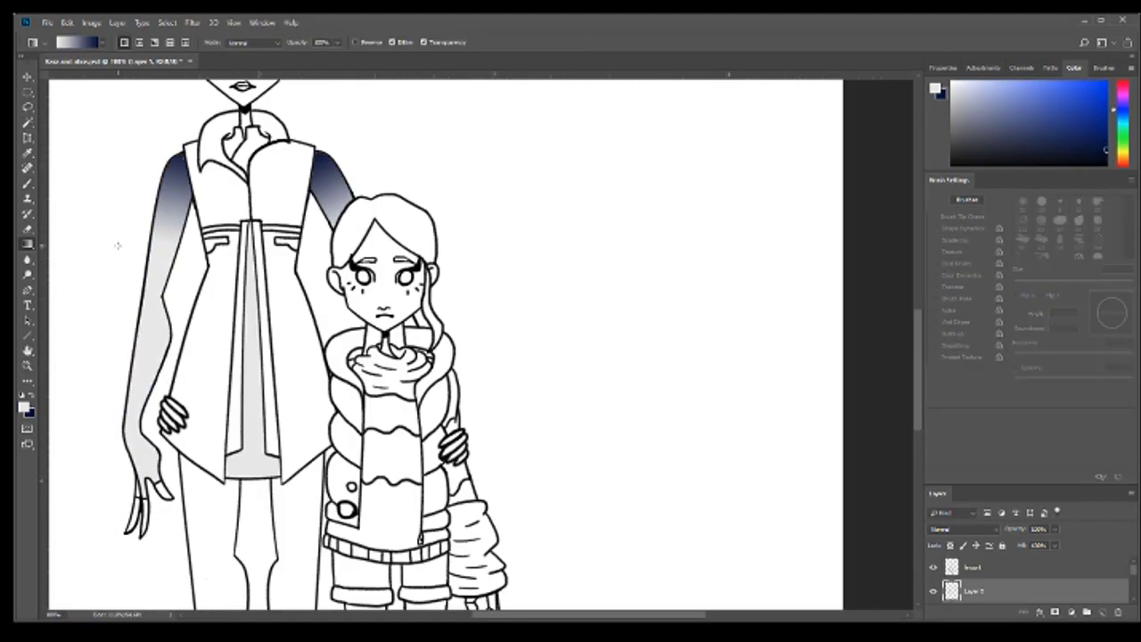
Step: Redo the arm gradients over looser areas reaching past the outlines, and remove the excess colour outside the adult's arms
key(w)
key(ctrl+alt+z)
key(ctrl+alt+z)
key(ctrl+shift+z)
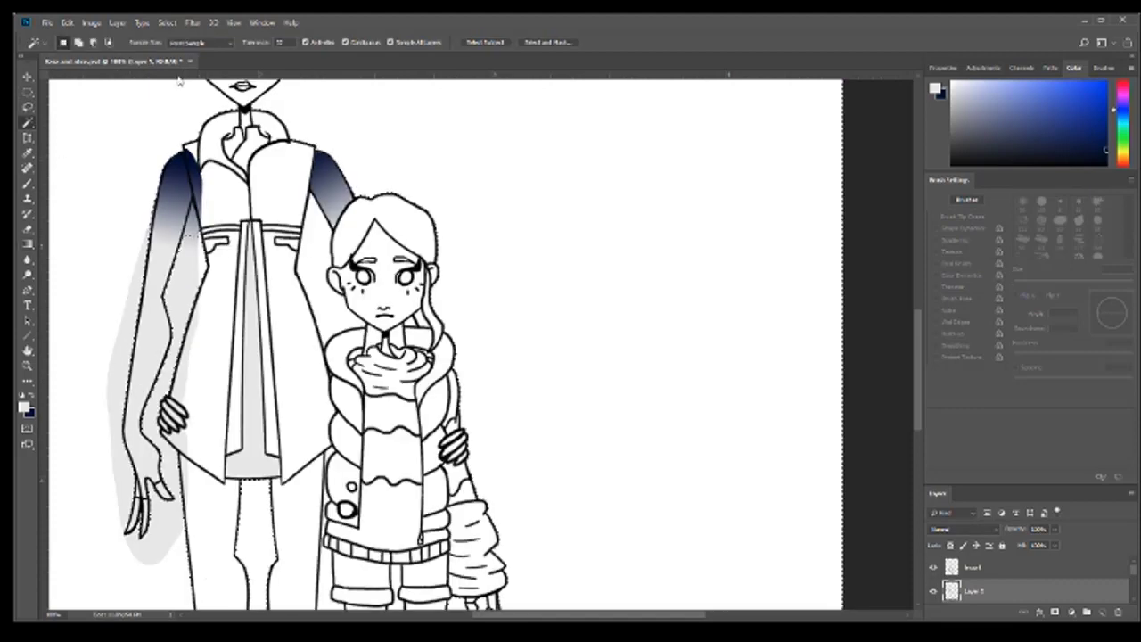
key(ctrl+shift+z)
key(e)
drag(339, 134, 375, 232)
drag(193, 148, 177, 419)
Step: Touch up the navy at the adult's shoulder and erase the gradient spilling onto the coat
key(b)
scroll(184, 125, up, 3)
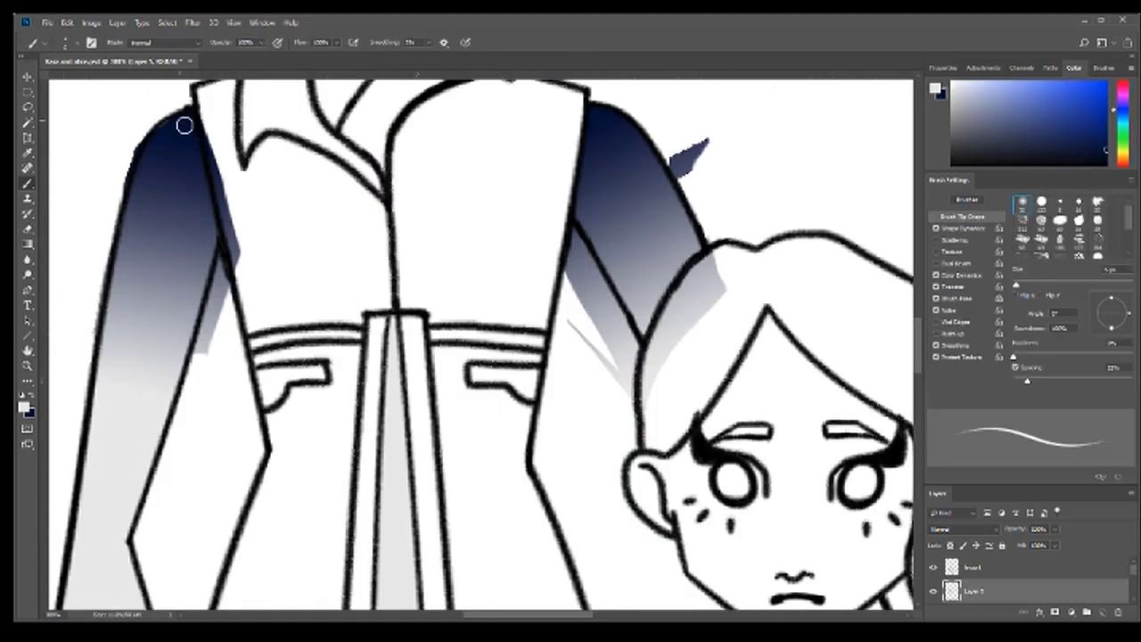
key(e)
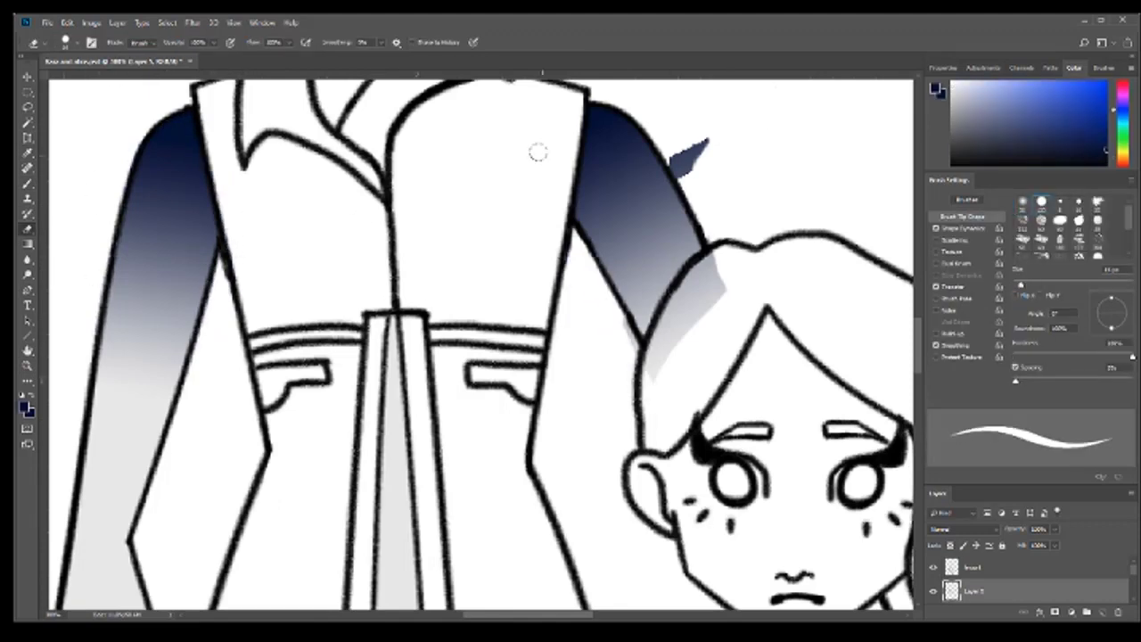
Step: Select the adult's hair and fill it with pale cream yellow
key(w)
scroll(482, 344, up, 5)
key(x)
key(g)
click(458, 256)
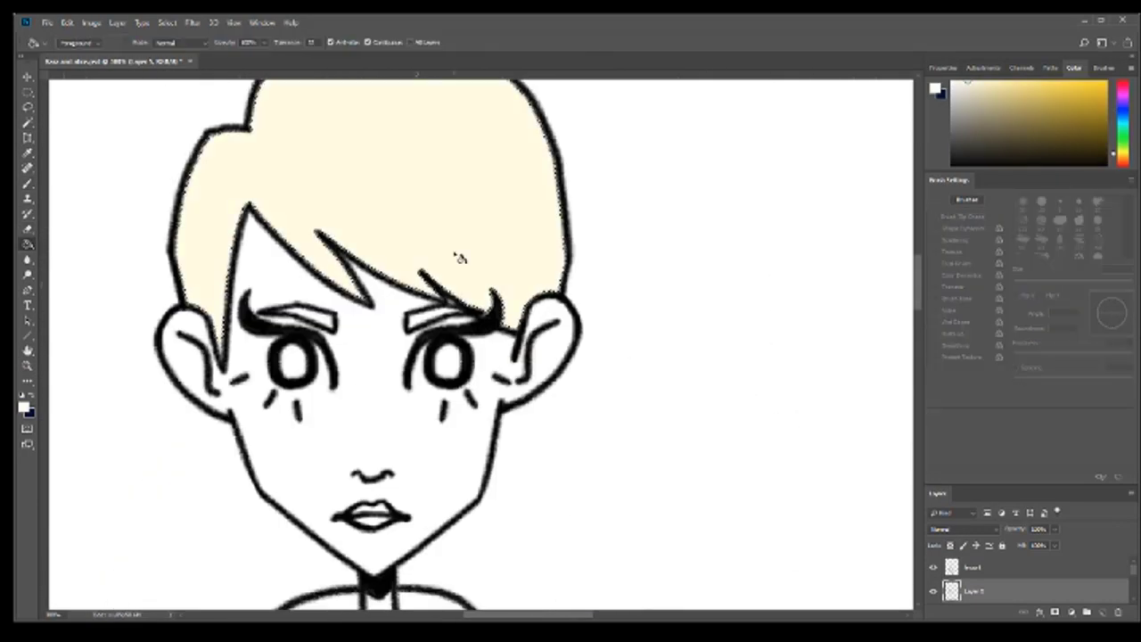
Step: Paint both of the adult's eyebrows in a warm brown
click(1081, 129)
key(b)
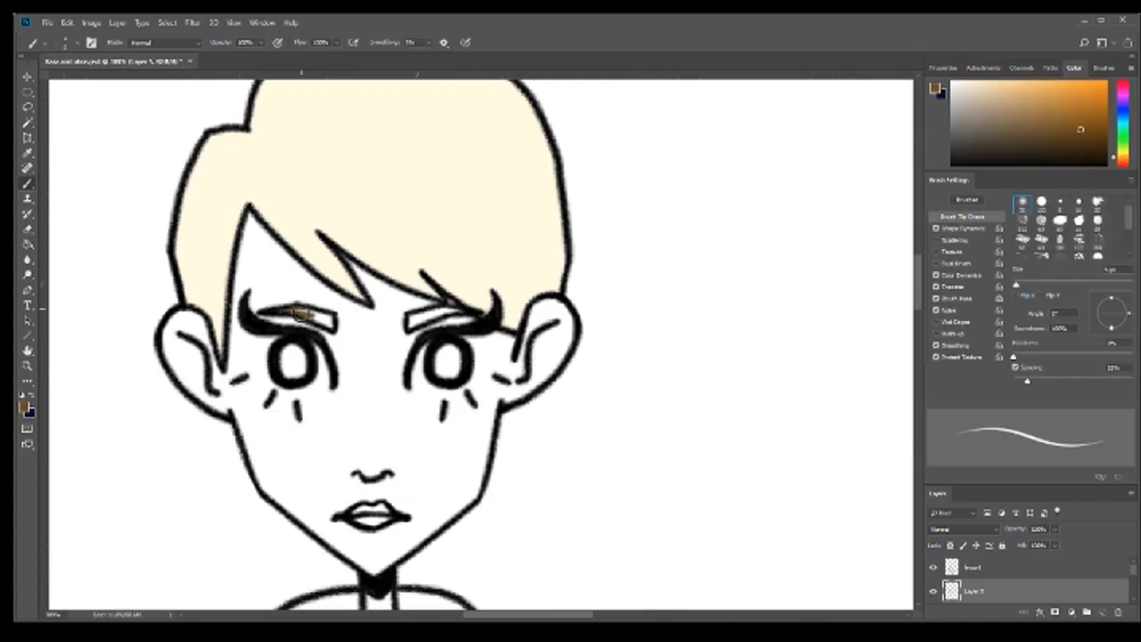
drag(263, 314, 332, 321)
drag(408, 319, 465, 314)
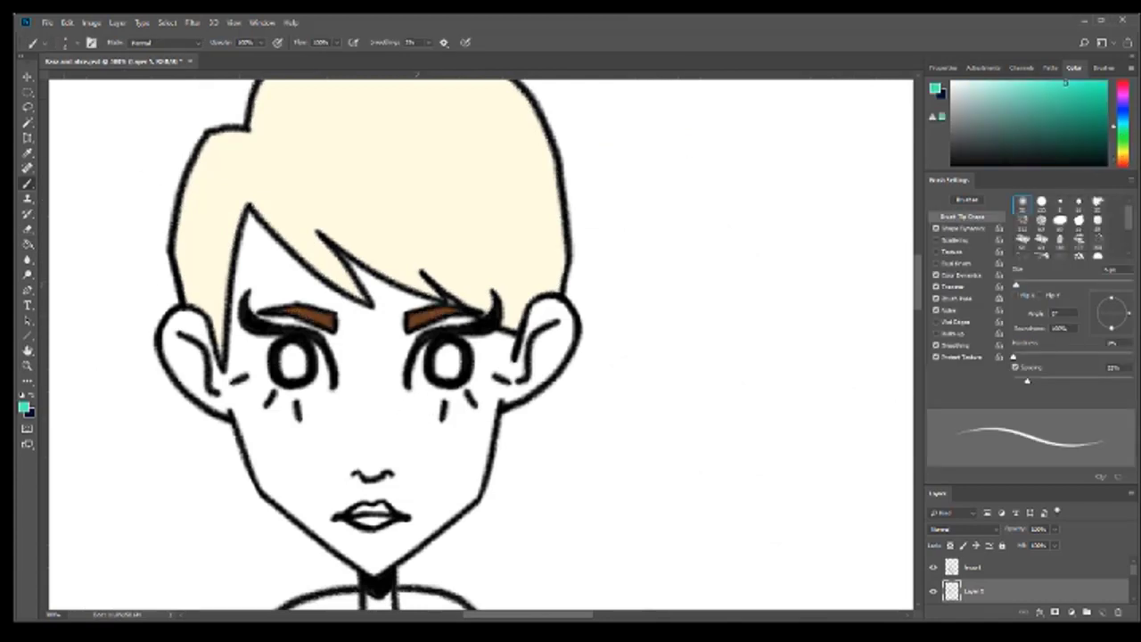
Step: Fill both of the adult's irises with a gradient of light blue and turquoise
click(1072, 80)
click(26, 243)
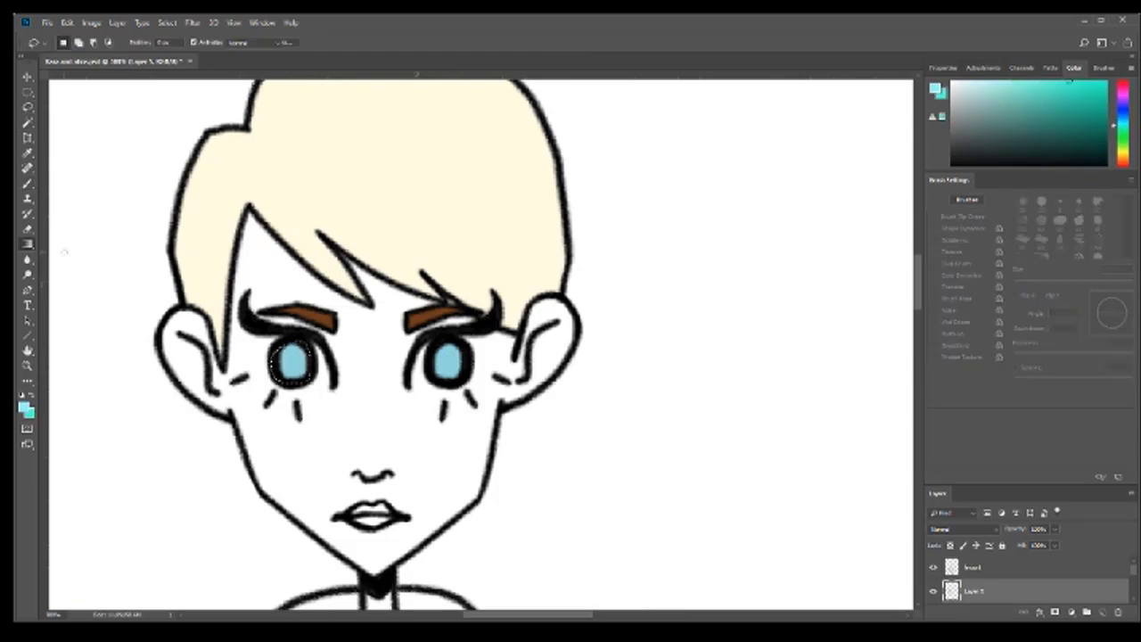
click(294, 361)
click(446, 361)
Step: Fill the adult's face, ears and neck with a pale peach skin tone
drag(1122, 125, 1122, 157)
scroll(535, 356, down, 1)
click(972, 82)
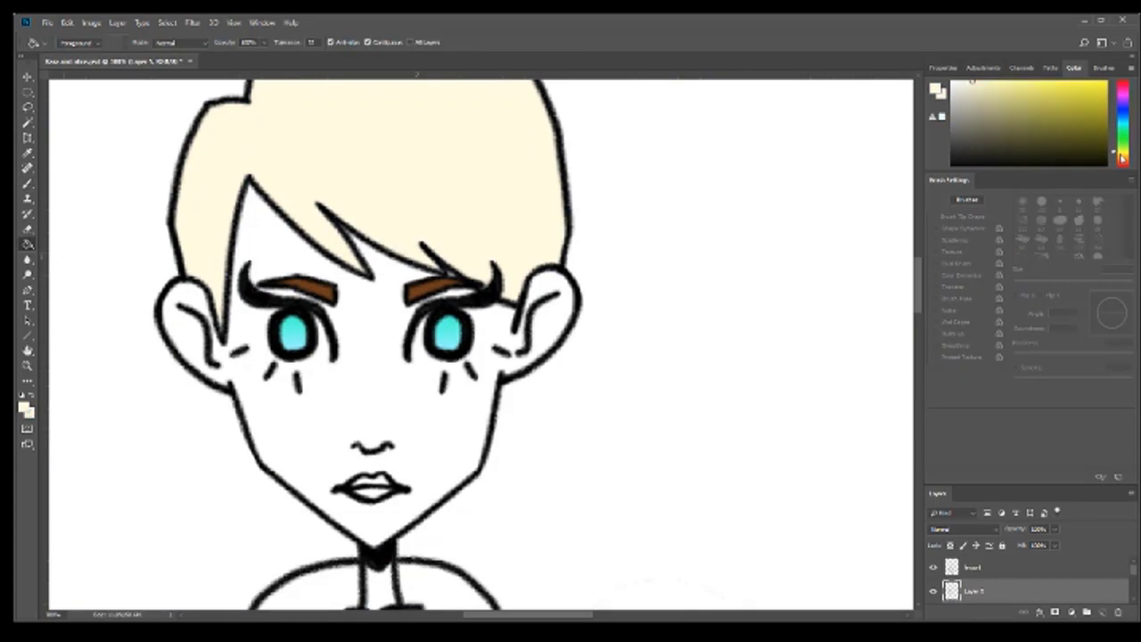
click(346, 357)
key(b)
scroll(346, 357, down, 3)
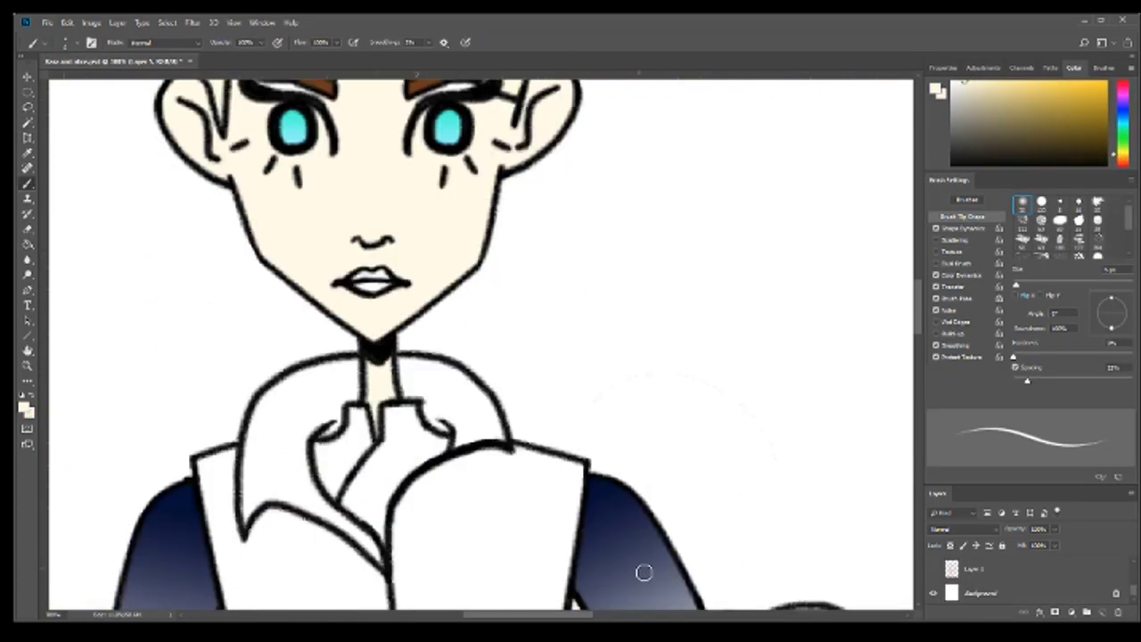
scroll(790, 385, up, 3)
scroll(313, 294, down, 4)
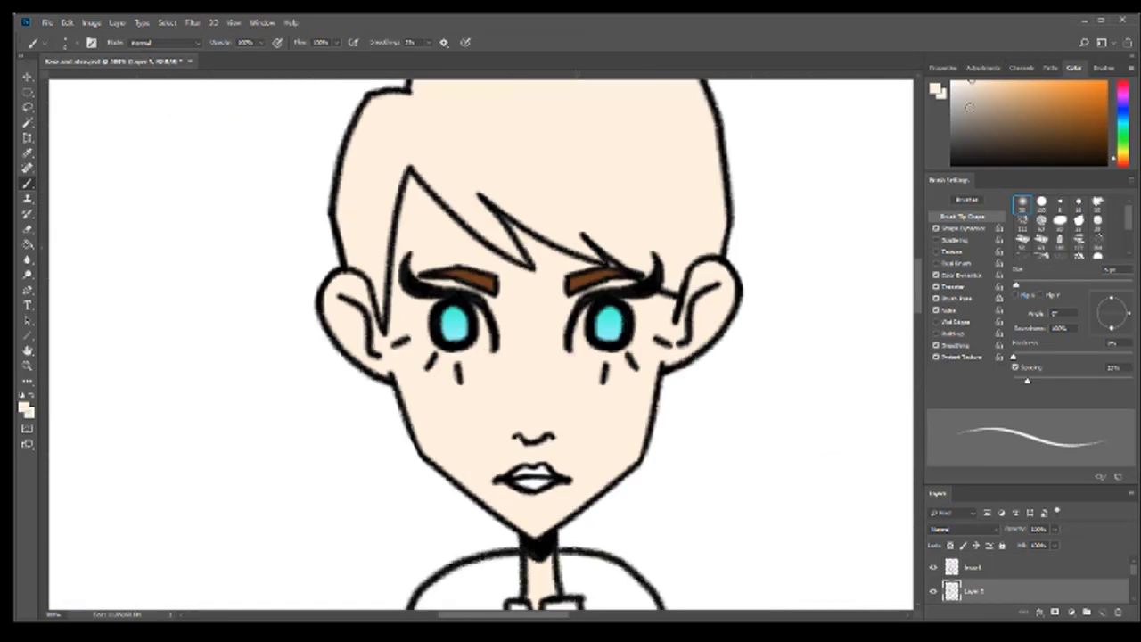
Step: Paint the adult's hair sandy tan and the lips pale pink
drag(408, 153, 464, 200)
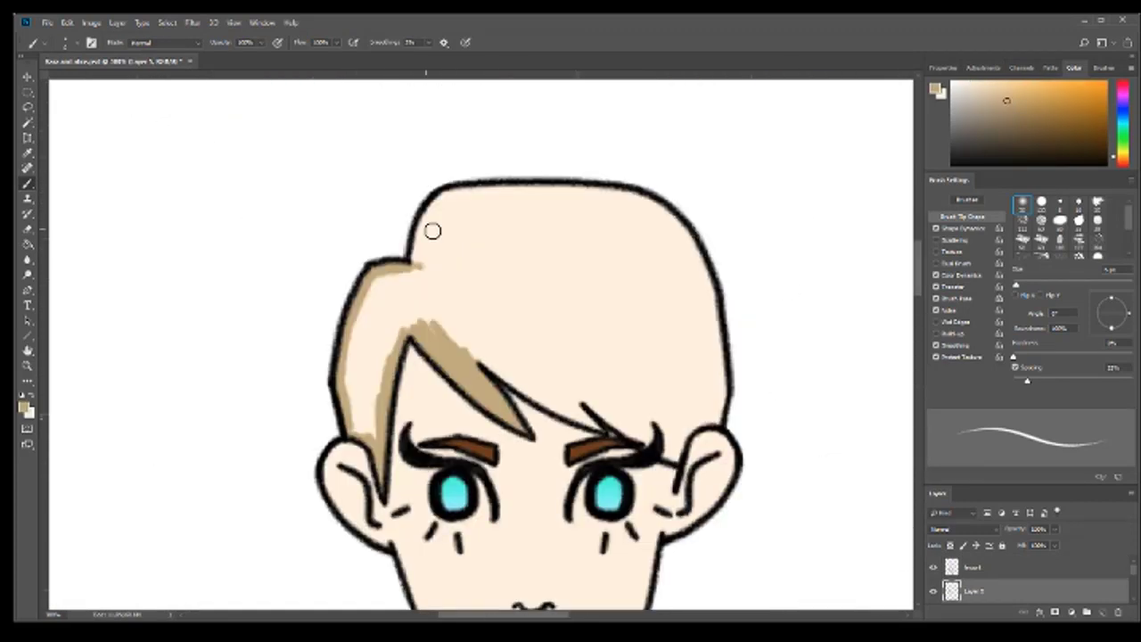
mouse_move(433, 231)
mouse_down()
mouse_move(550, 273)
mouse_move(500, 294)
mouse_move(693, 381)
mouse_up()
scroll(585, 223, down, 3)
scroll(535, 357, down, 5)
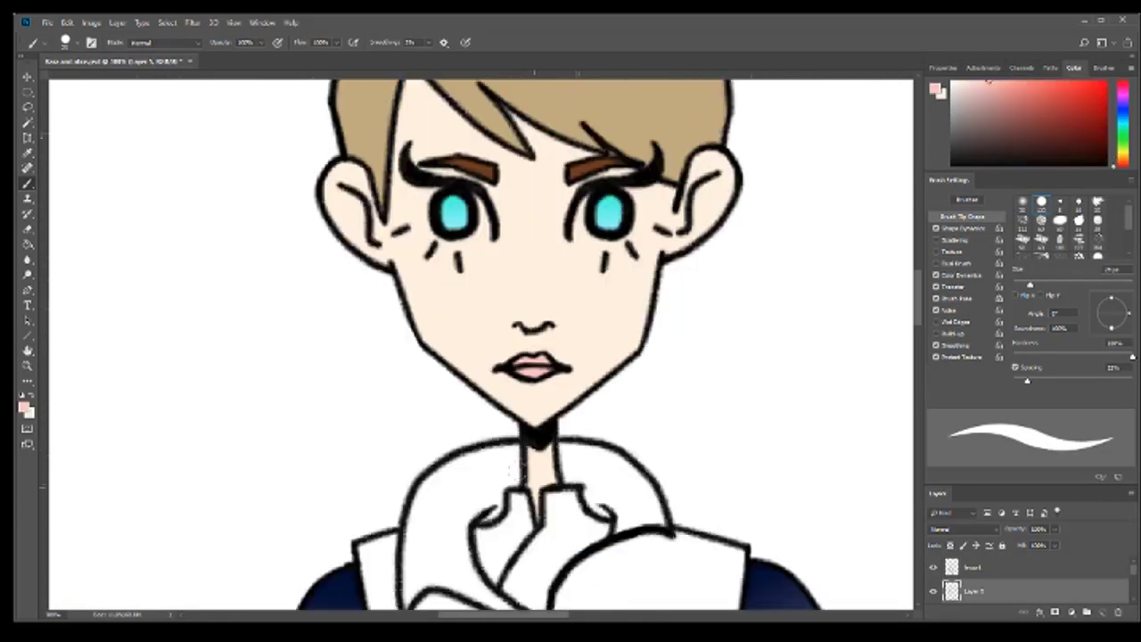
Step: Remove the navy-to-grey gradient from both of the adult's arms
scroll(456, 473, up, 3)
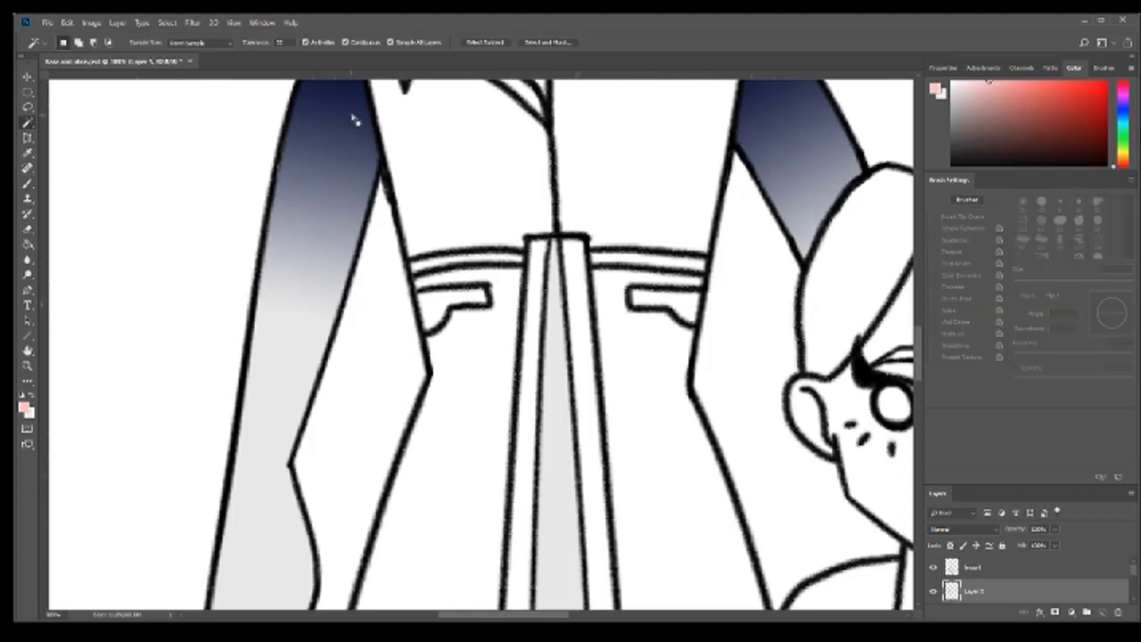
scroll(273, 283, down, 5)
key(e)
key(ctrl+z)
scroll(267, 312, up, 5)
scroll(135, 351, down, 5)
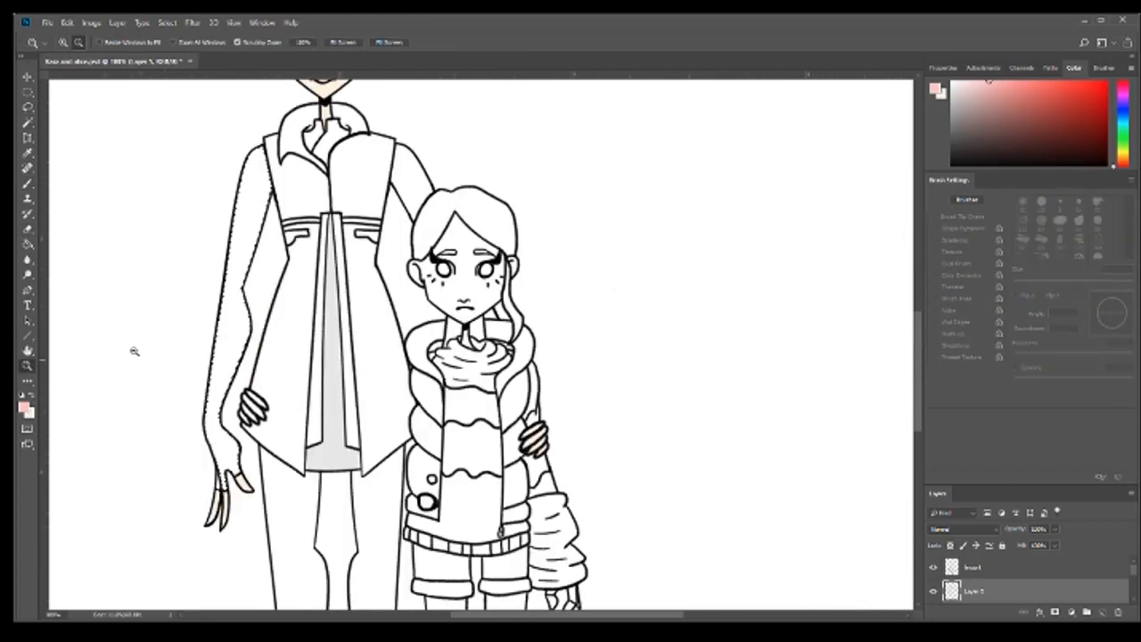
Step: Select loose areas around both of the adult's arms and fill them with a white-to-dark-grey gradient that darkens towards the hands
key(l)
mouse_move(205, 484)
mouse_down()
mouse_move(210, 495)
mouse_move(259, 151)
mouse_up()
key(g)
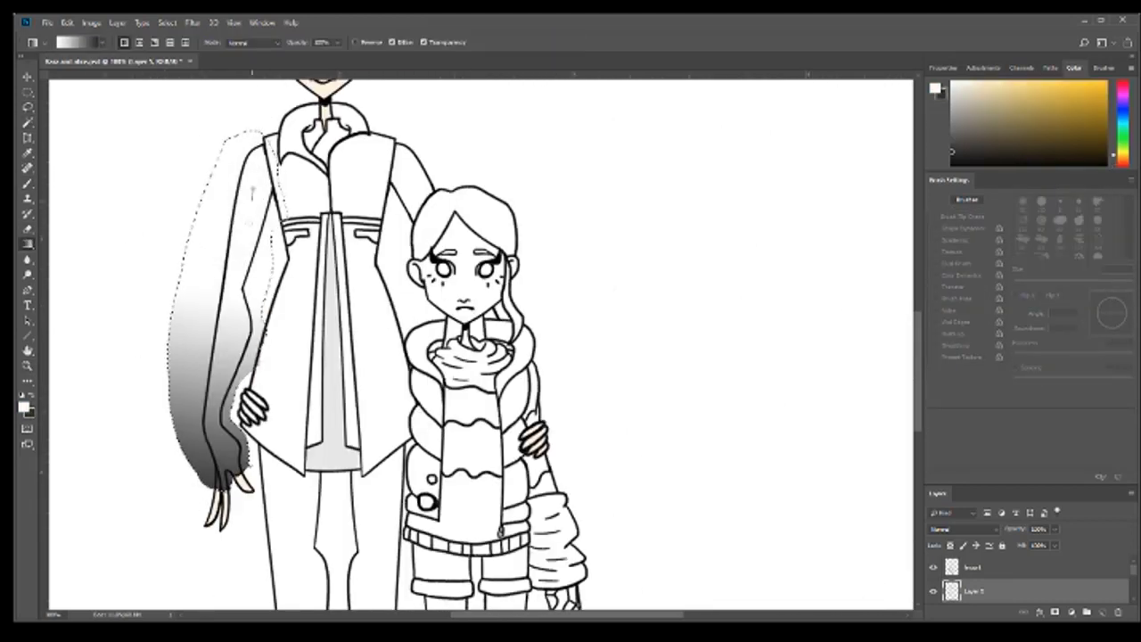
key(l)
drag(513, 618, 526, 617)
mouse_move(344, 267)
mouse_down()
mouse_move(486, 366)
mouse_move(411, 143)
mouse_up()
key(g)
key(ctrl+d)
Step: Erase the excess grey gradient outside the adult's free arm and around its gloved hand
key(e)
mouse_move(134, 268)
mouse_down()
mouse_move(127, 470)
mouse_move(205, 161)
mouse_up()
scroll(88, 218, up, 3)
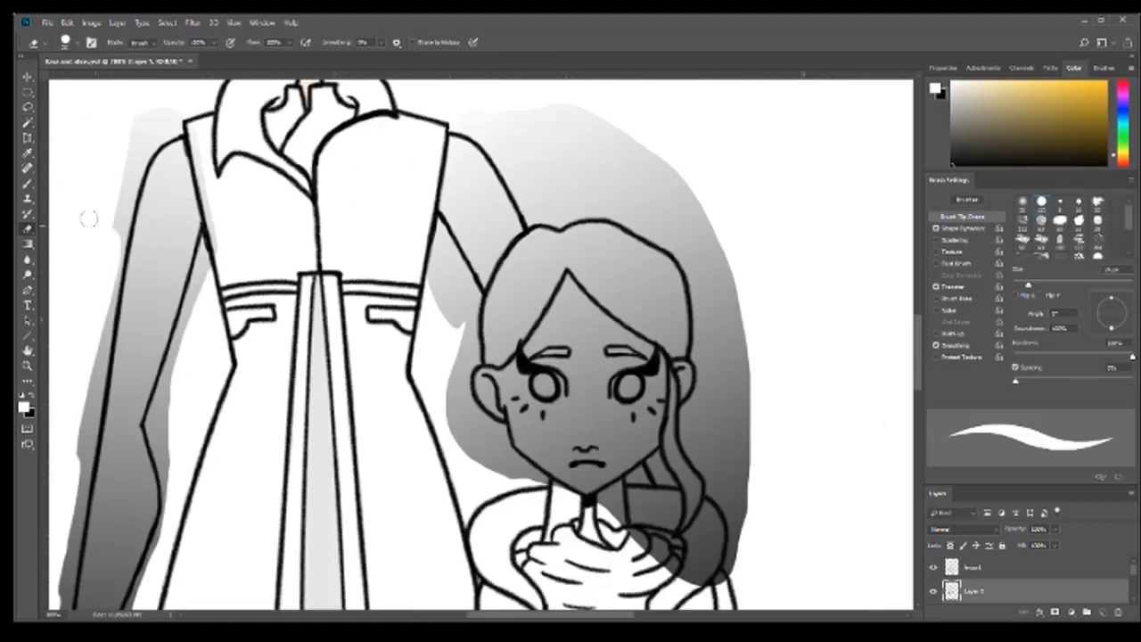
mouse_move(66, 458)
mouse_down()
mouse_move(316, 286)
mouse_move(401, 459)
mouse_up()
key(x)
scroll(339, 477, up, 3)
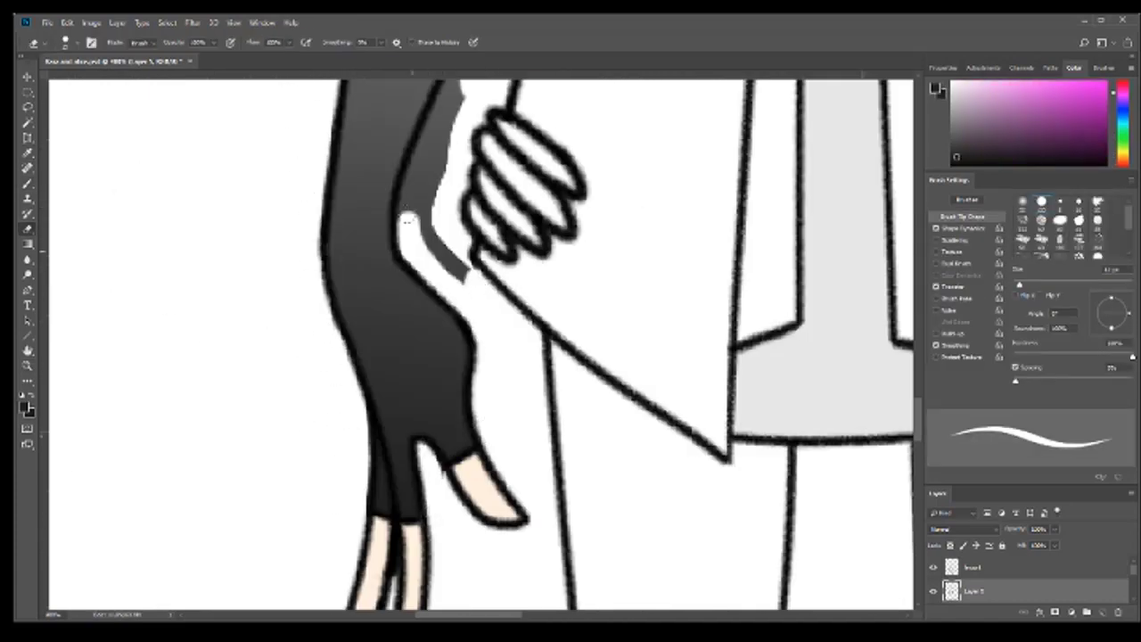
scroll(406, 218, down, 5)
scroll(544, 241, up, 5)
key(b)
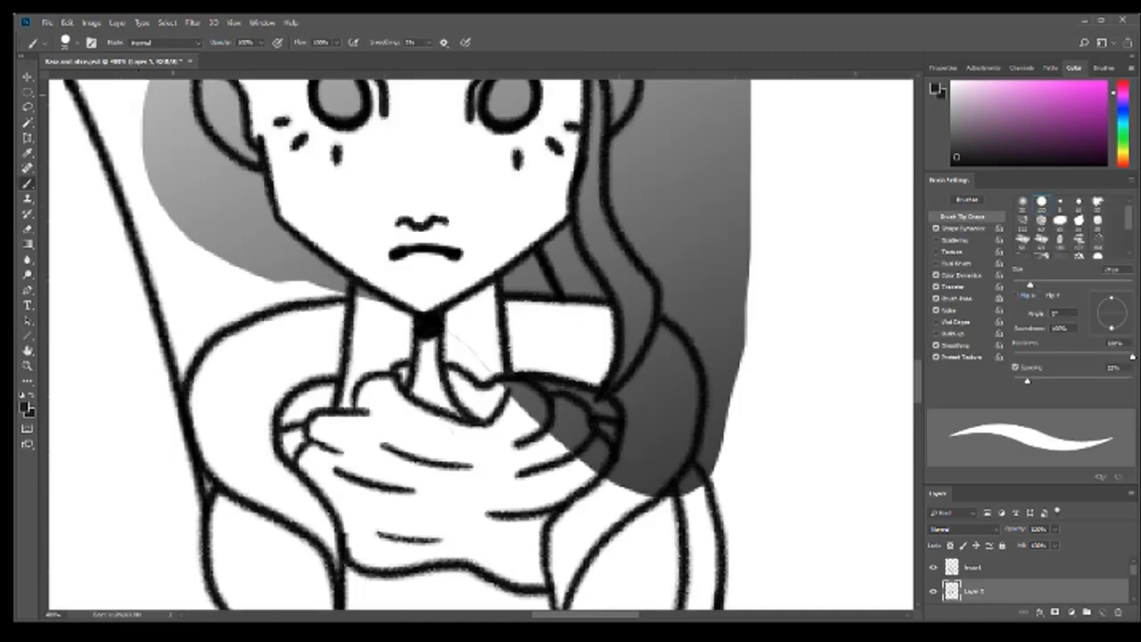
Step: Erase the grey gradient spilling over the child's face, hair, scarf and the background beside the adult's other arm
key(e)
drag(162, 89, 580, 428)
scroll(474, 517, up, 3)
mouse_move(664, 535)
mouse_down()
mouse_move(678, 479)
mouse_move(616, 143)
mouse_up()
scroll(392, 339, up, 2)
drag(268, 161, 624, 223)
scroll(392, 339, down, 2)
key(bracketright)
key(bracketright)
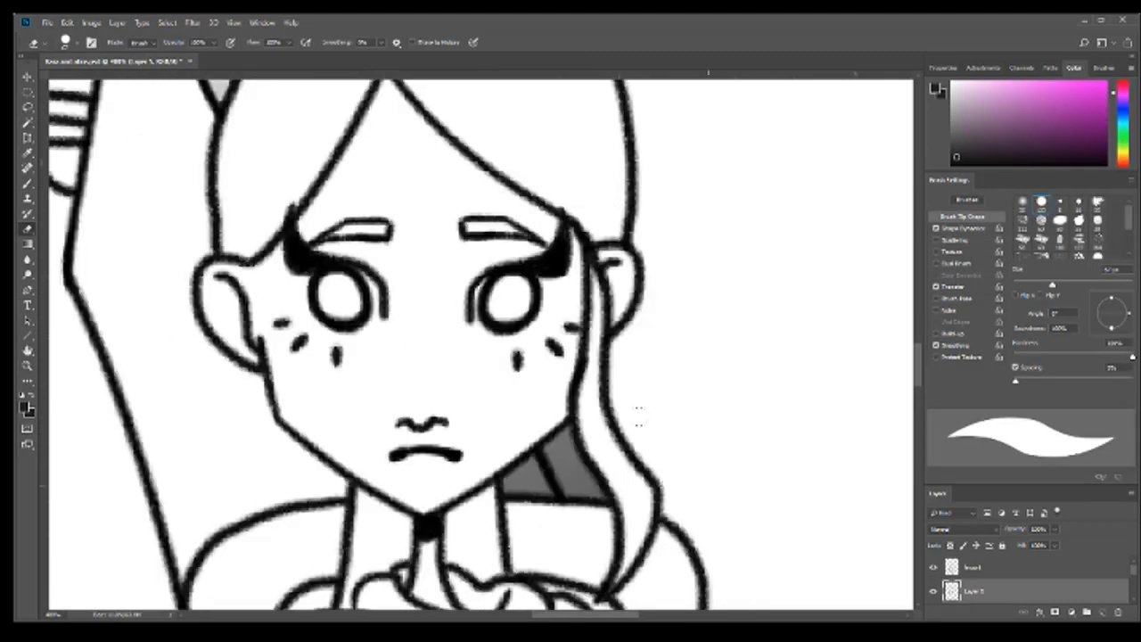
scroll(207, 154, up, 3)
drag(206, 153, 233, 267)
scroll(234, 267, down, 3)
key(b)
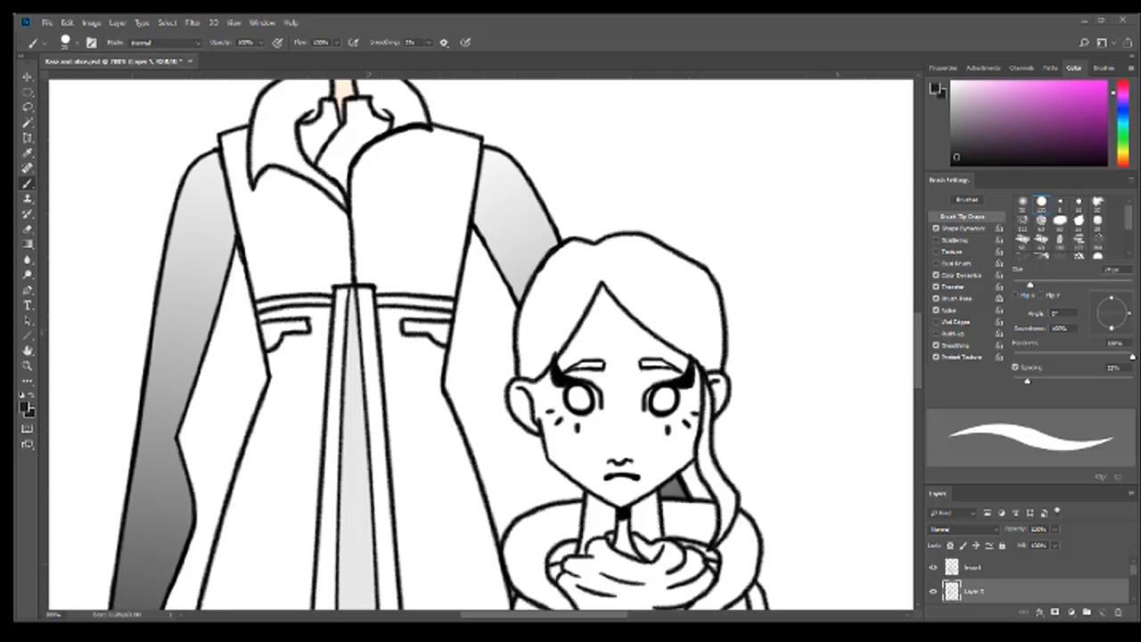
Step: Paint the adult's inner shirt collar mid grey and the waistband light grey
drag(308, 129, 353, 201)
scroll(348, 170, up, 2)
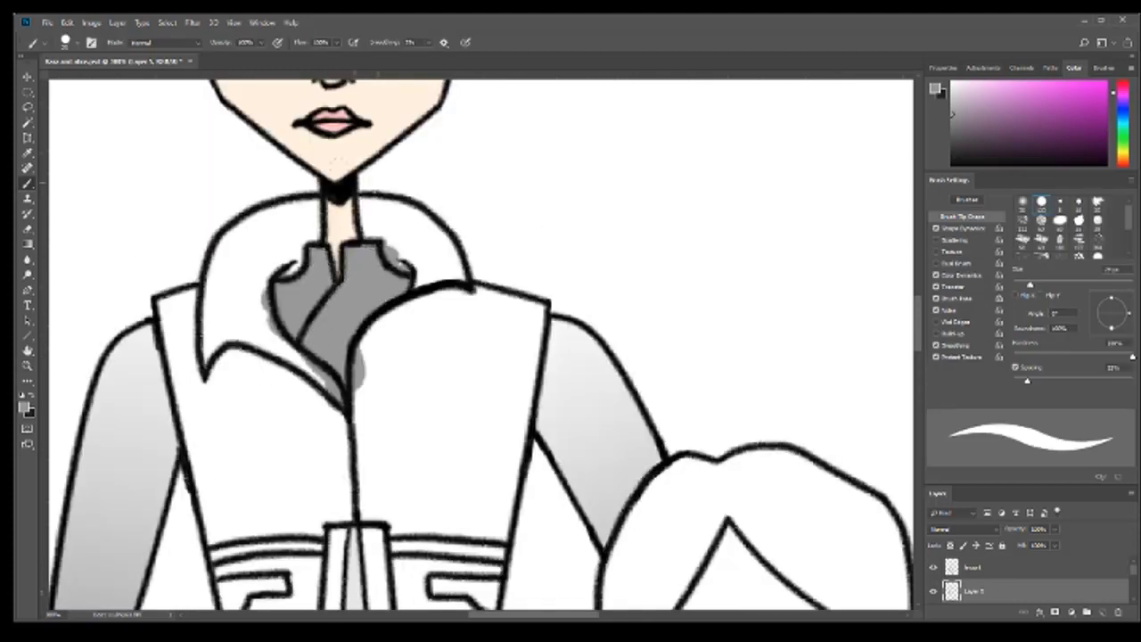
scroll(729, 127, down, 3)
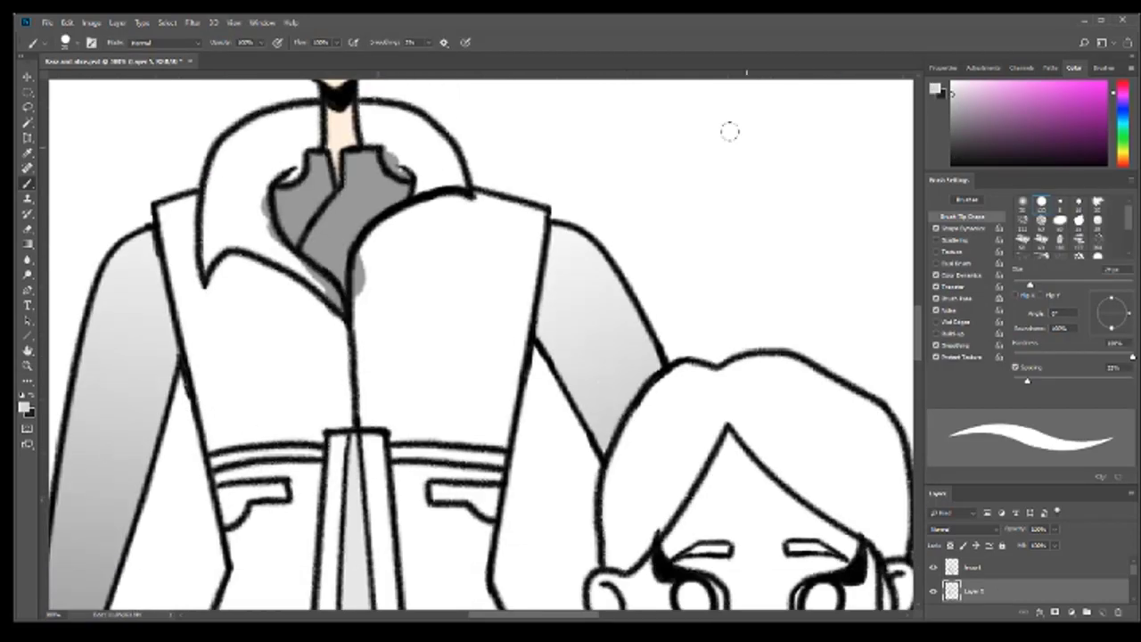
drag(218, 459, 321, 469)
drag(384, 419, 504, 486)
Step: Paint the adult's coat medium blue across the bodice and the area just below the waistband
click(1029, 119)
mouse_move(401, 223)
mouse_down()
mouse_move(360, 314)
mouse_move(223, 267)
mouse_move(338, 393)
mouse_move(410, 419)
mouse_move(499, 250)
mouse_up()
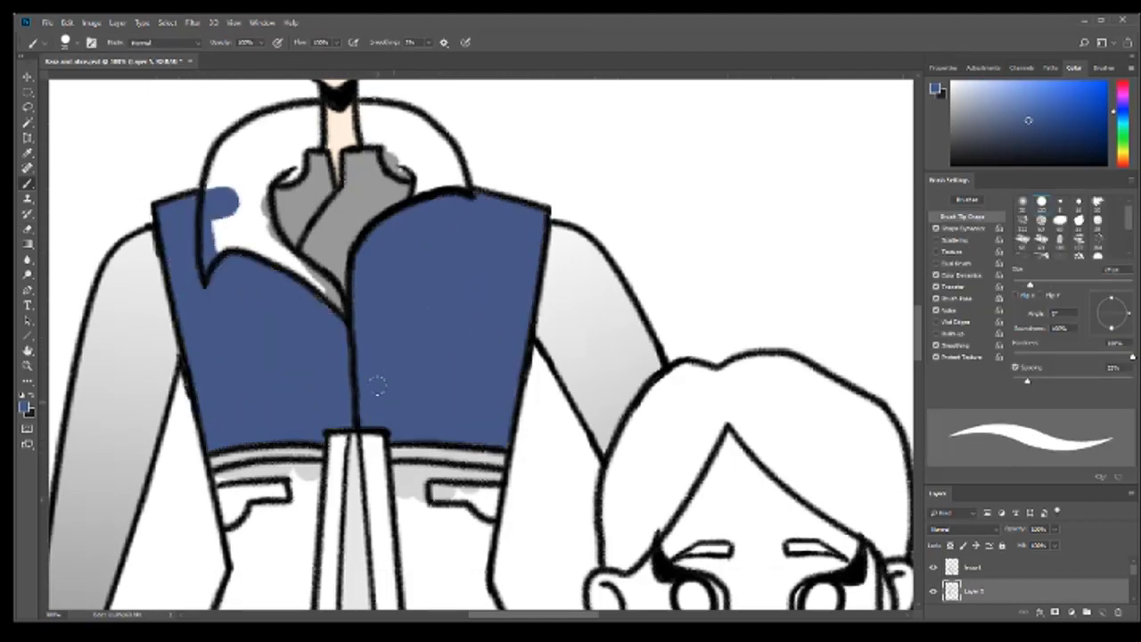
scroll(377, 385, down, 2)
drag(232, 348, 276, 482)
drag(392, 348, 491, 437)
drag(411, 375, 482, 553)
drag(277, 464, 214, 579)
Step: Extend the medium blue down both coat panels to the hem and erase colour spilling past the coat's edge
scroll(222, 356, down, 4)
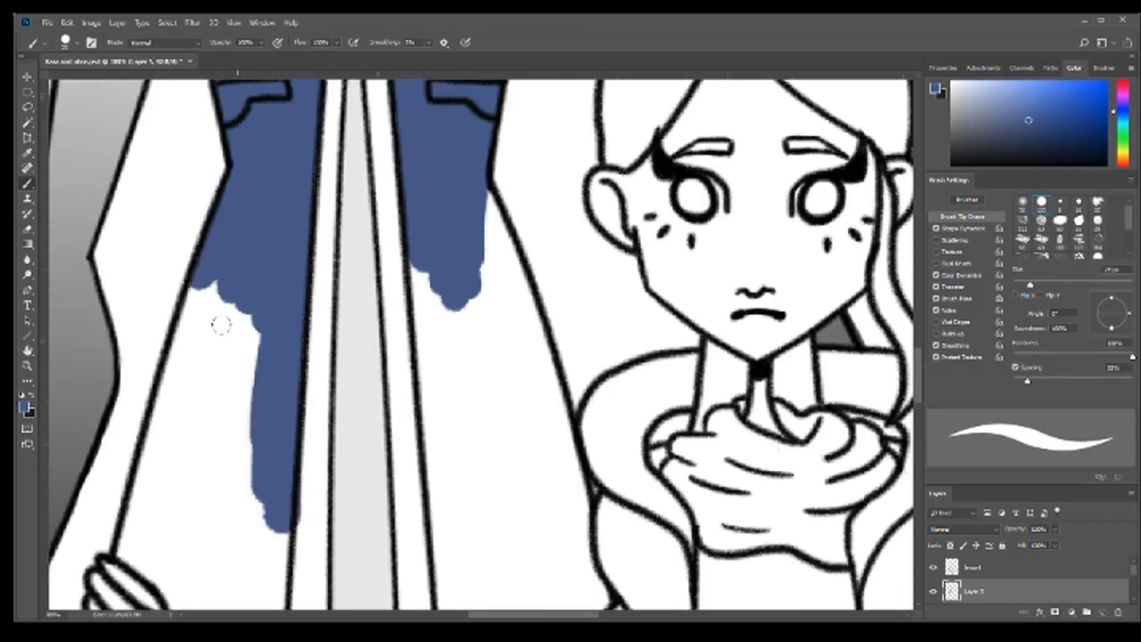
drag(222, 325, 178, 535)
scroll(178, 357, down, 5)
mouse_move(148, 298)
mouse_down()
mouse_move(238, 242)
mouse_move(199, 476)
mouse_move(267, 553)
mouse_up()
scroll(446, 356, up, 1)
drag(437, 268, 544, 441)
scroll(493, 349, up, 1)
scroll(543, 440, up, 3)
drag(499, 401, 407, 281)
key(e)
drag(553, 258, 531, 228)
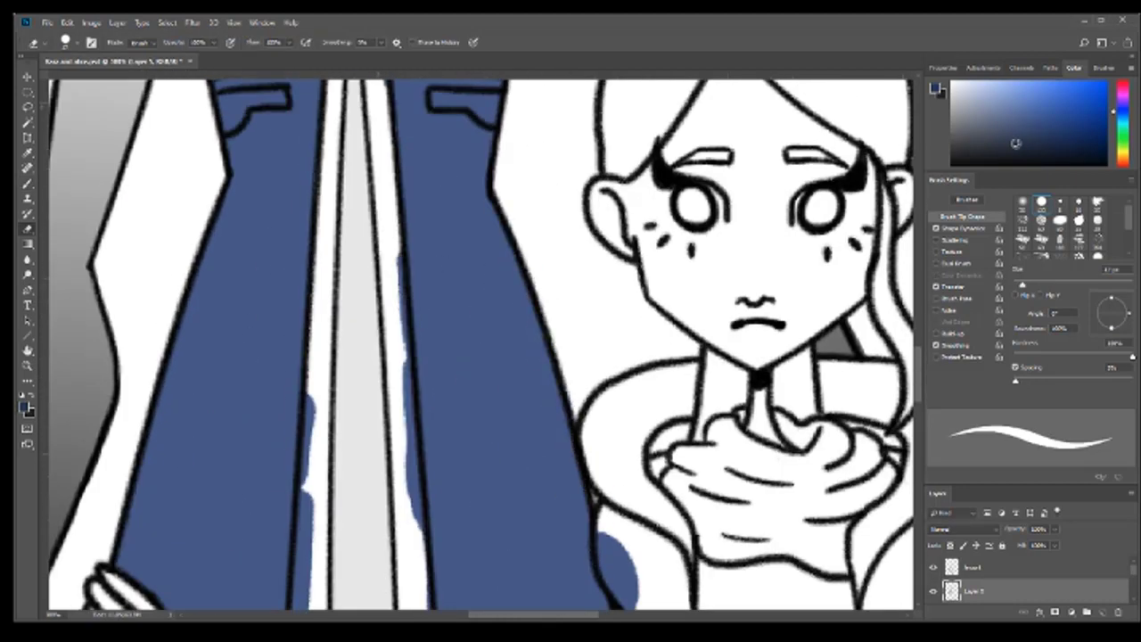
Step: Paint the two long trim strips along the coat's front opening dark navy
key(b)
drag(312, 254, 303, 517)
scroll(303, 446, down, 3)
drag(308, 313, 278, 460)
scroll(332, 410, up, 5)
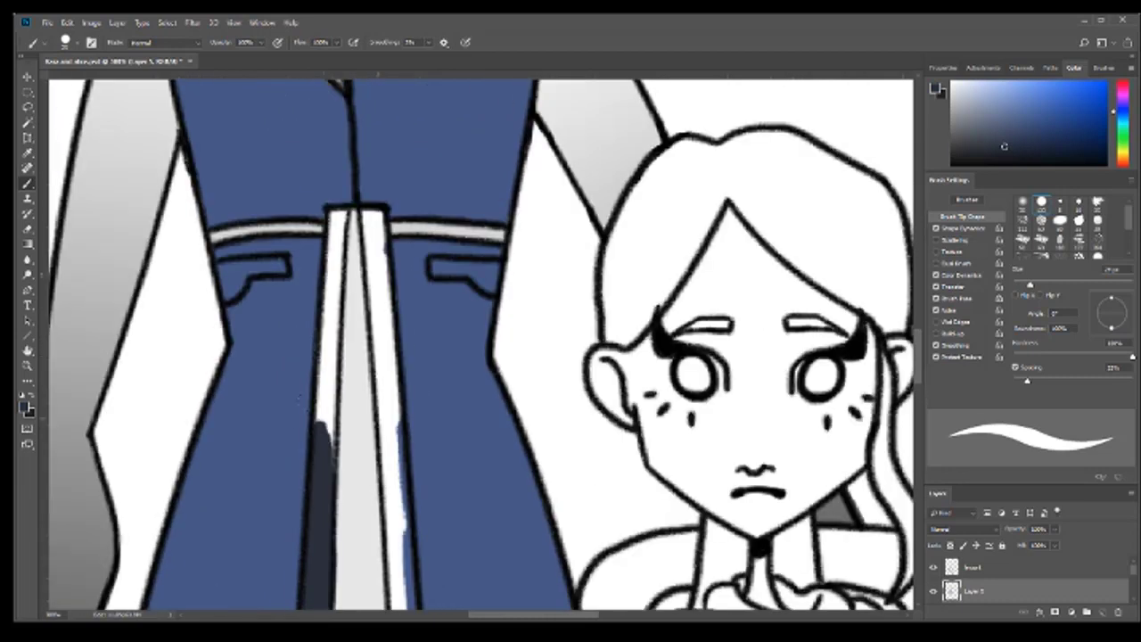
drag(374, 225, 405, 610)
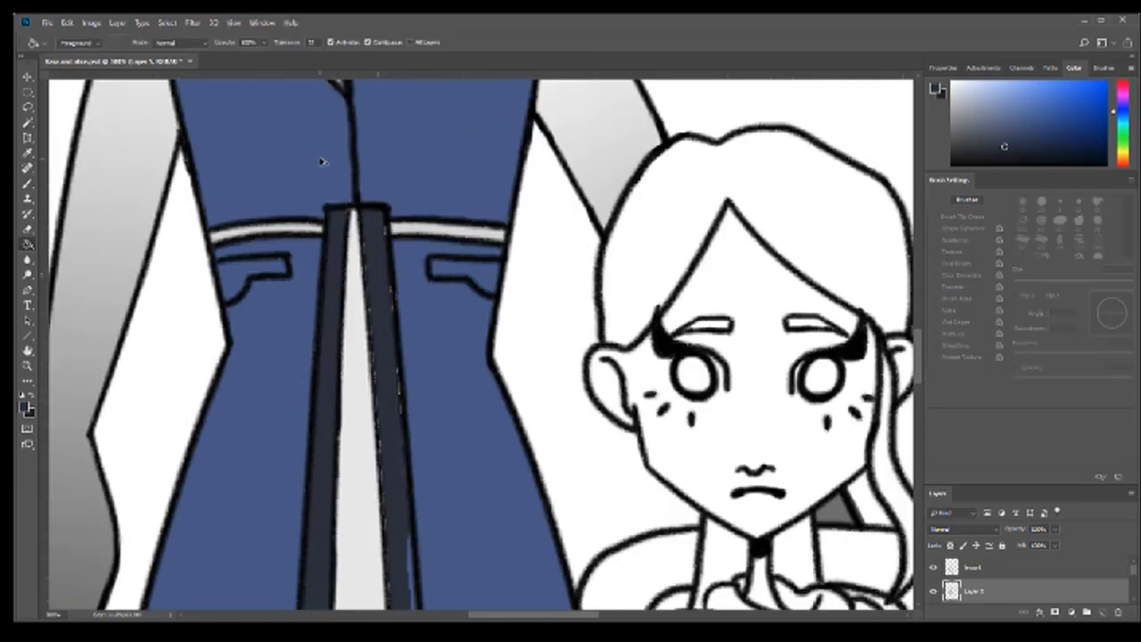
scroll(379, 353, down, 2)
scroll(380, 271, down, 3)
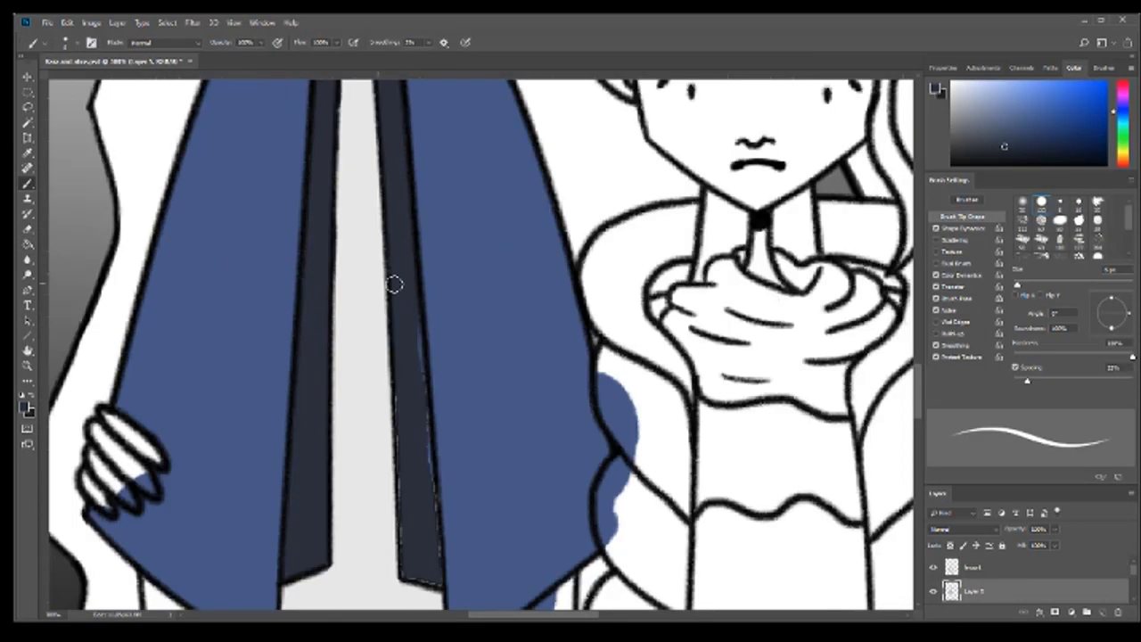
Step: Fill both of the adult's trouser legs with dark navy and touch up the gaps along the outlines
scroll(469, 311, down, 5)
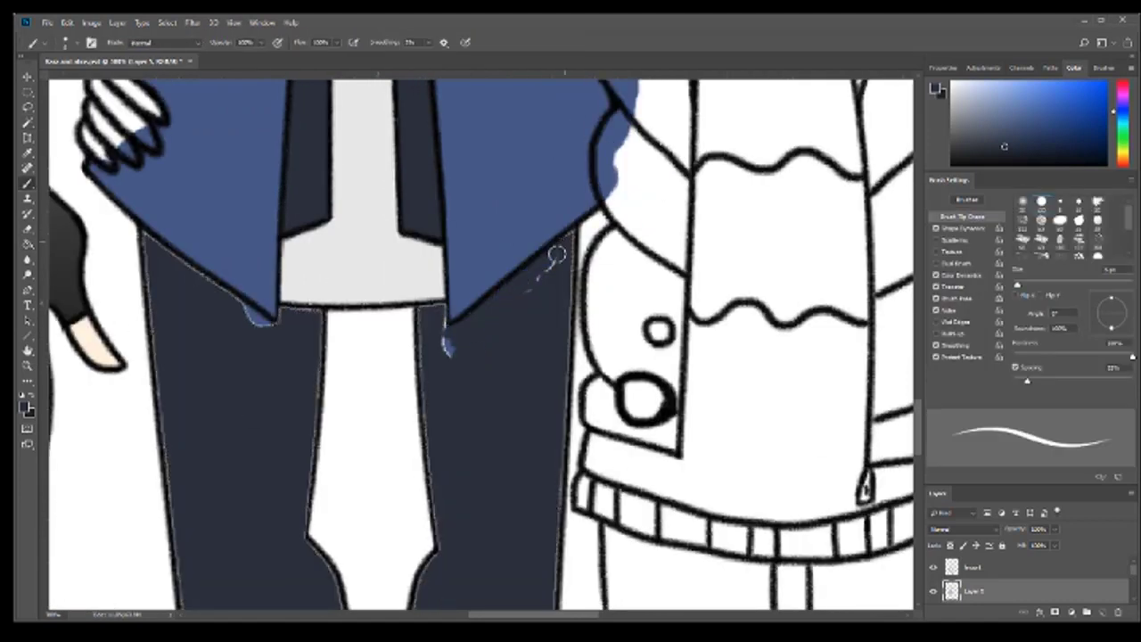
scroll(172, 80, down, 4)
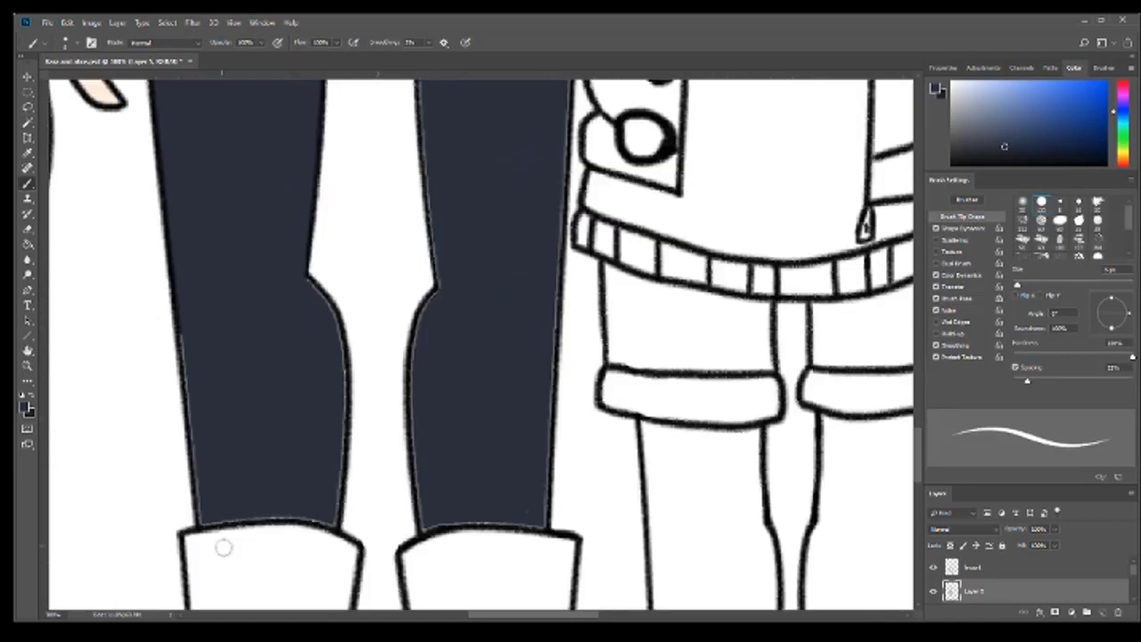
mouse_move(224, 543)
mouse_down()
mouse_move(204, 485)
mouse_move(316, 276)
mouse_move(544, 499)
mouse_up()
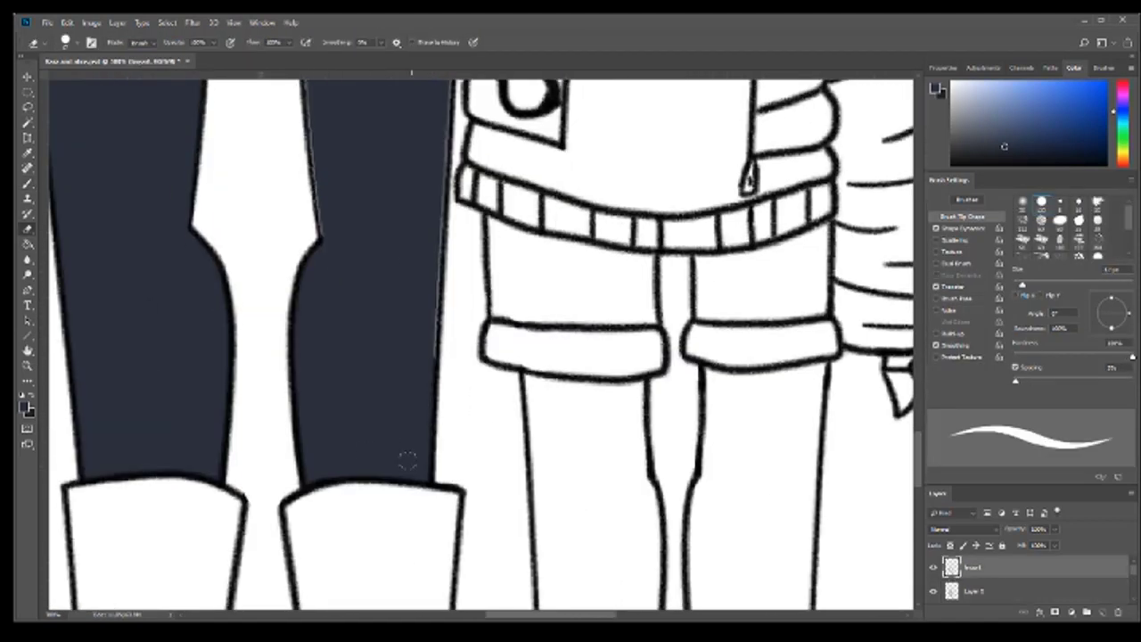
Step: Paint the adult's large coat collar light orange and add thin darker orange contour lines across it
scroll(535, 356, up, 4)
key(z)
alt+click(759, 211)
click(1123, 159)
click(1032, 80)
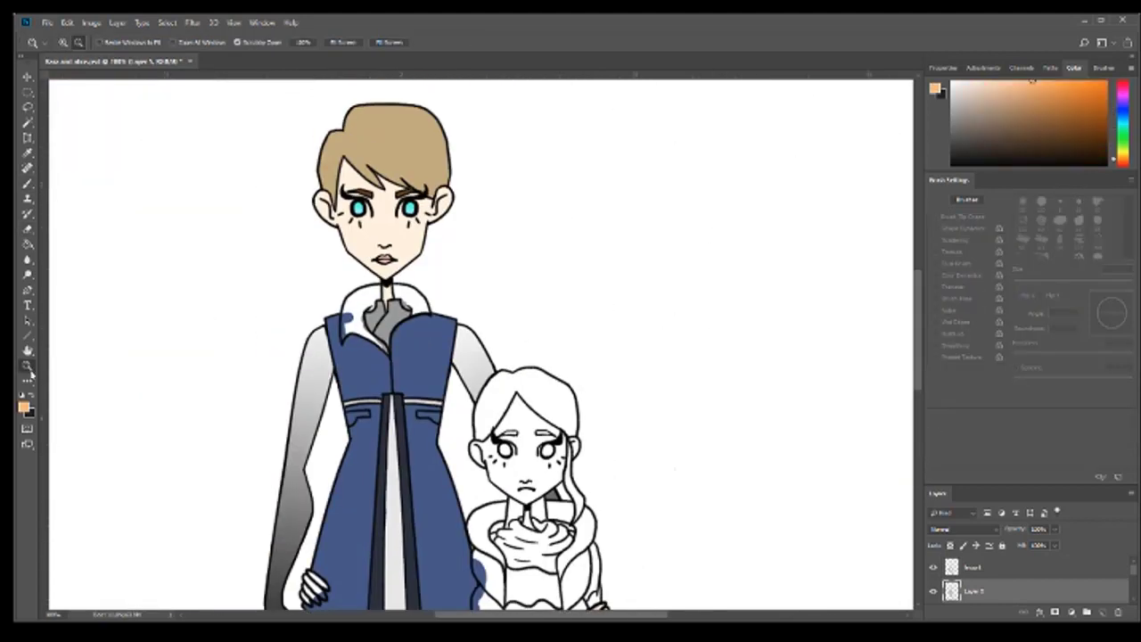
click(348, 321)
key(b)
mouse_move(384, 460)
mouse_down()
mouse_move(280, 263)
mouse_move(257, 328)
mouse_up()
drag(412, 295, 495, 326)
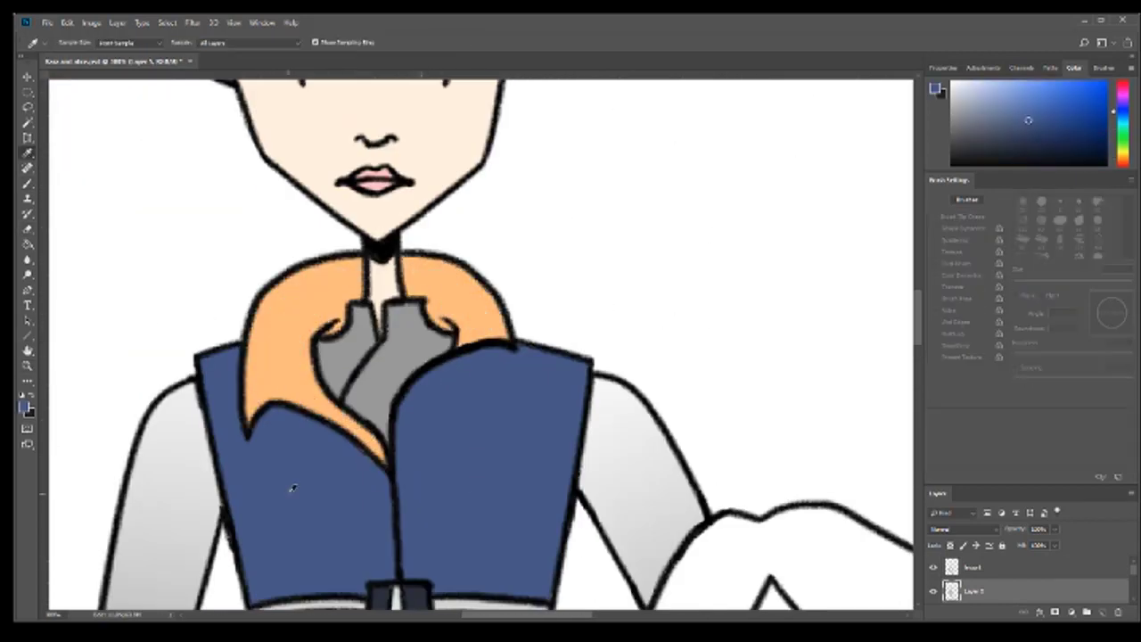
click(1079, 88)
key(ctrl+plus)
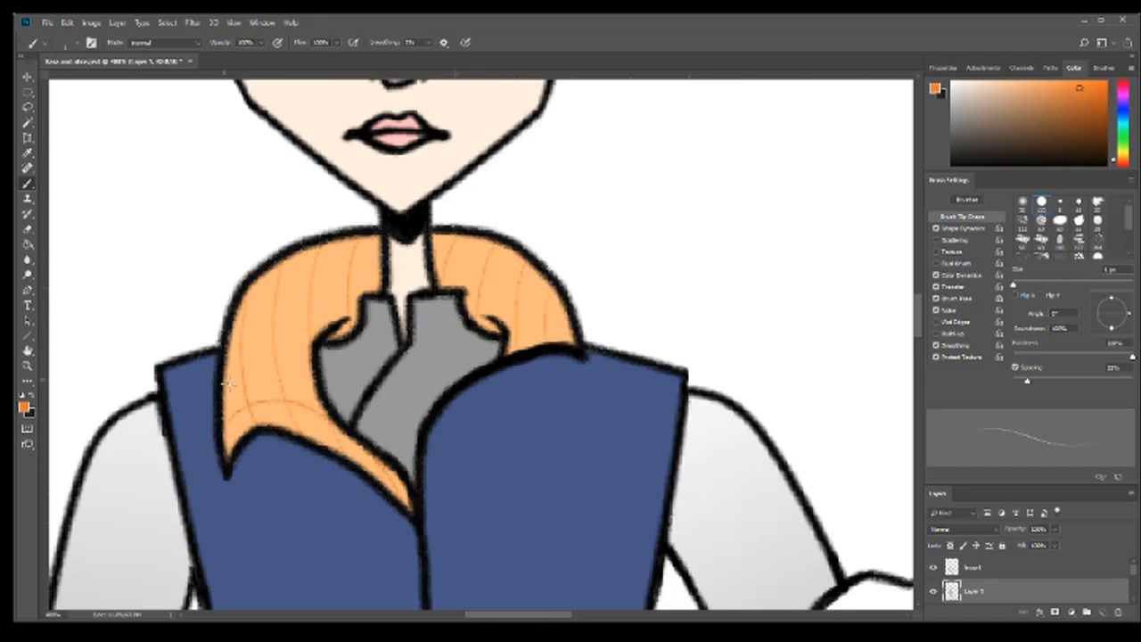
Step: Colour the adult's boots light taupe with dark grey-brown heels, and touch up the boots' upper edges
key(z)
drag(535, 292, 775, 234)
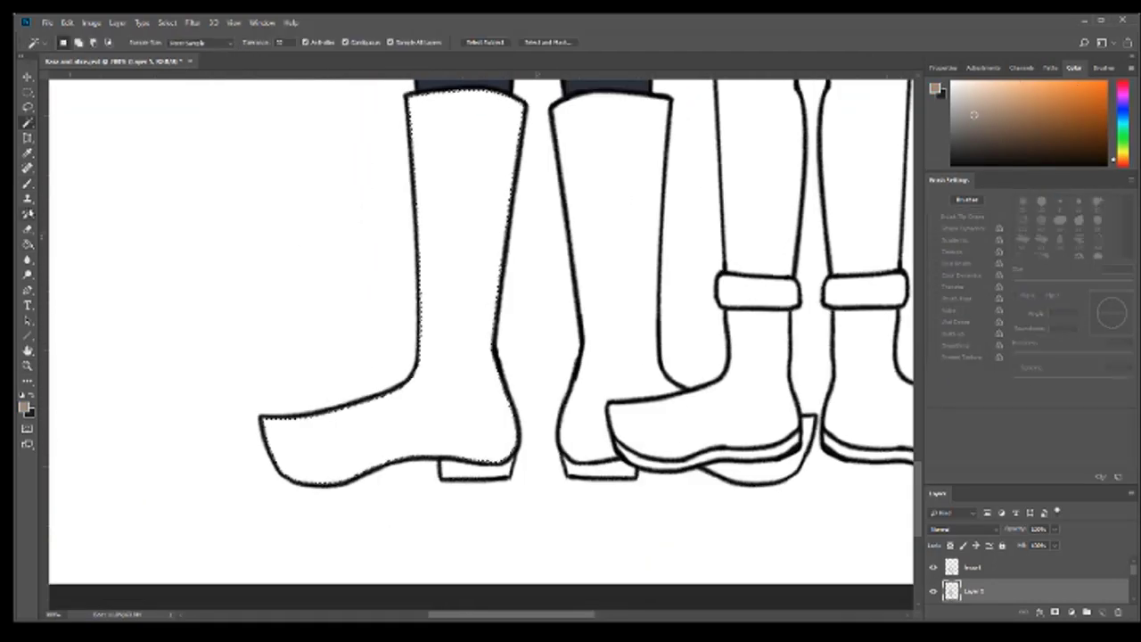
mouse_move(464, 268)
mouse_down()
mouse_move(472, 318)
mouse_move(379, 405)
mouse_up()
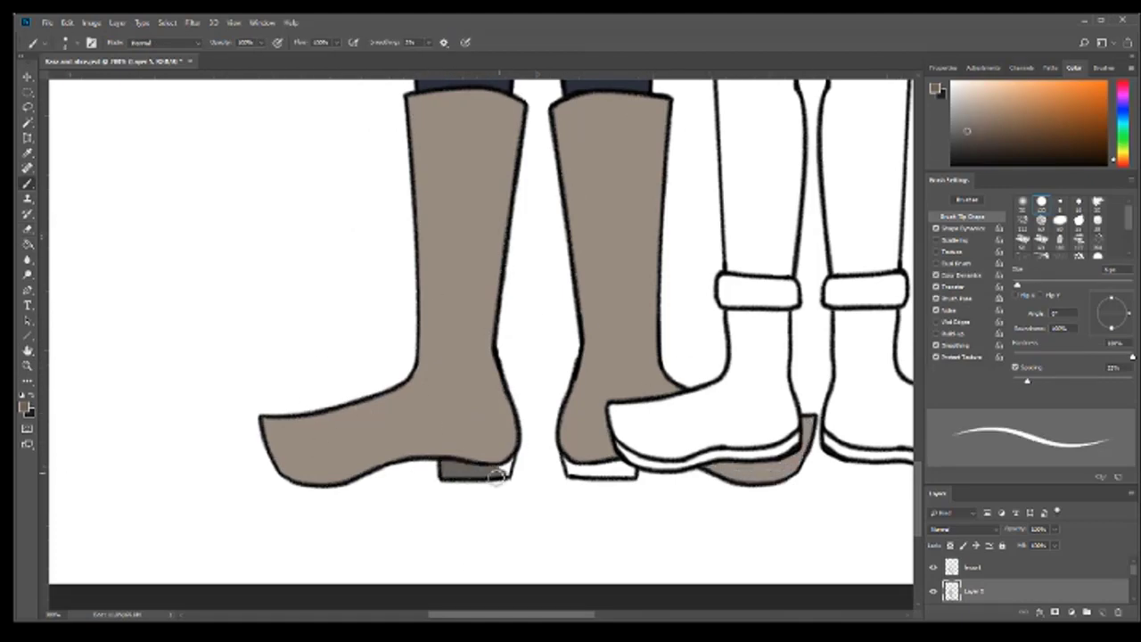
key(ctrl+0)
scroll(317, 446, up, 3)
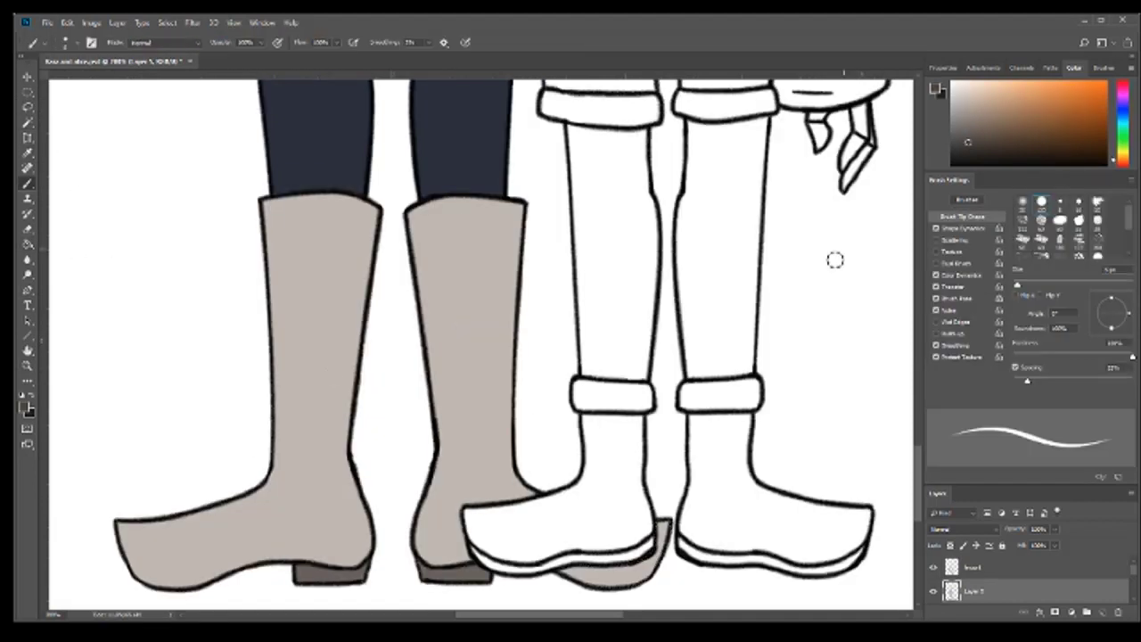
alt+click(311, 267)
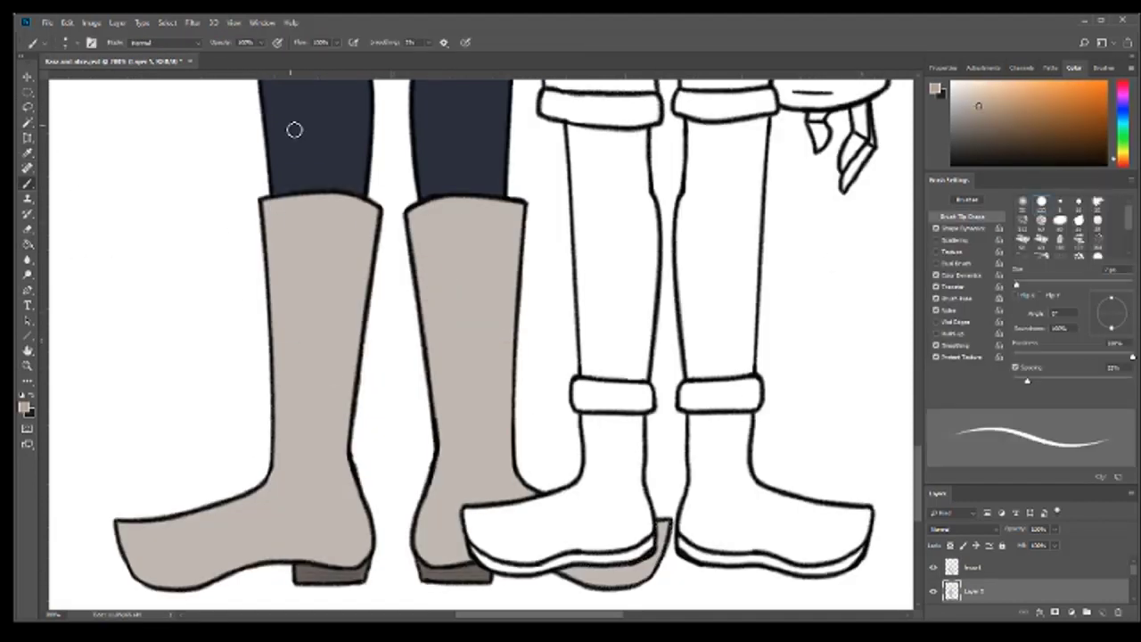
drag(258, 190, 350, 258)
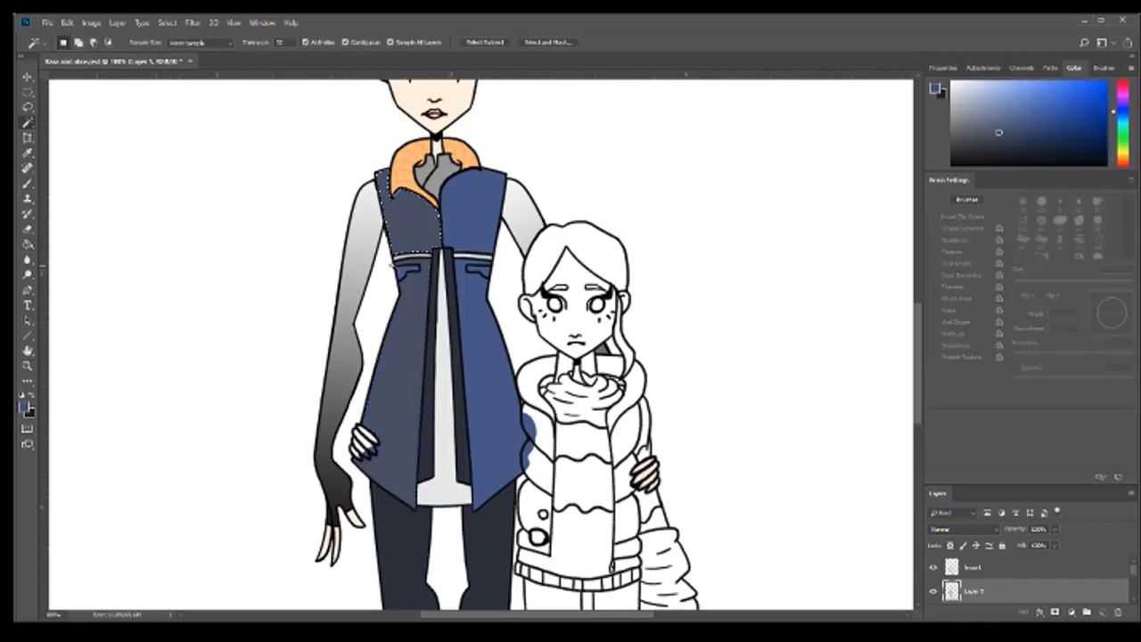
Step: Tone the adult's whole coat down to a muted blue and draw a brown criss-cross line pattern over the boots
key(b)
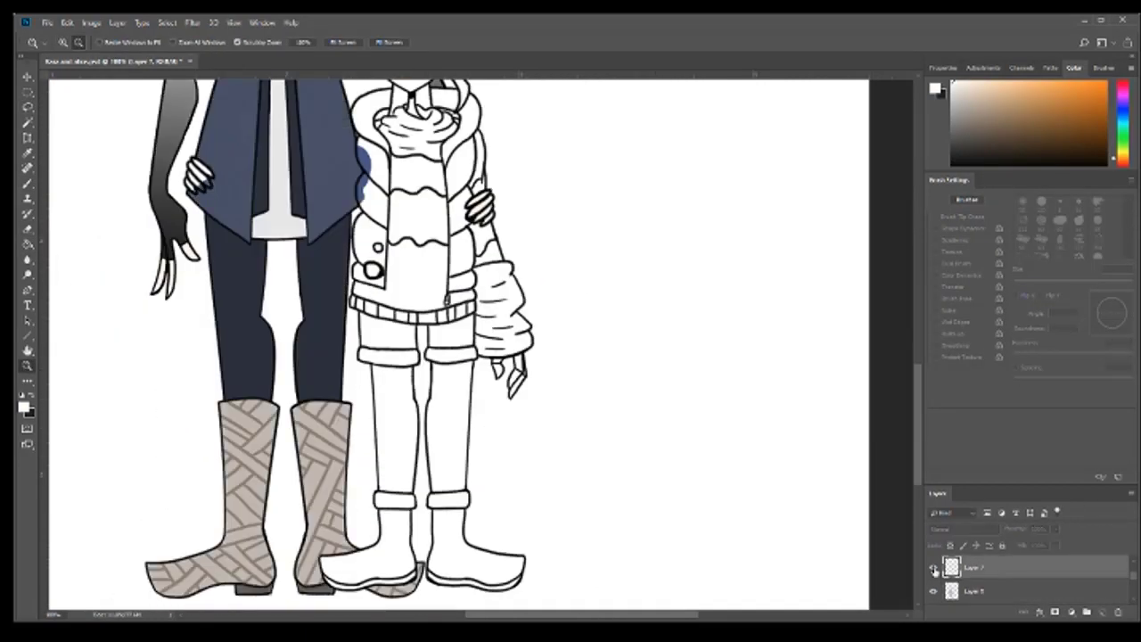
alt+click(276, 369)
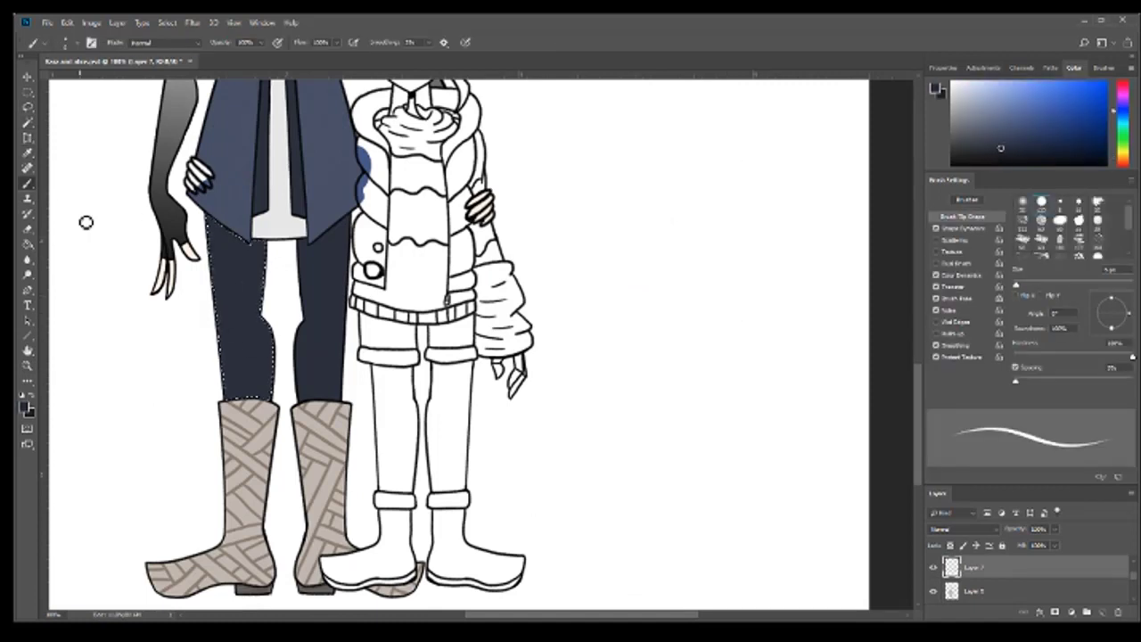
key(ctrl+j)
key(ctrl+t)
Step: Colour the adult's face with pale skin, tan hair, cyan eyes, pink lips and brown eyebrows
scroll(267, 267, down, 1)
drag(392, 268, 419, 257)
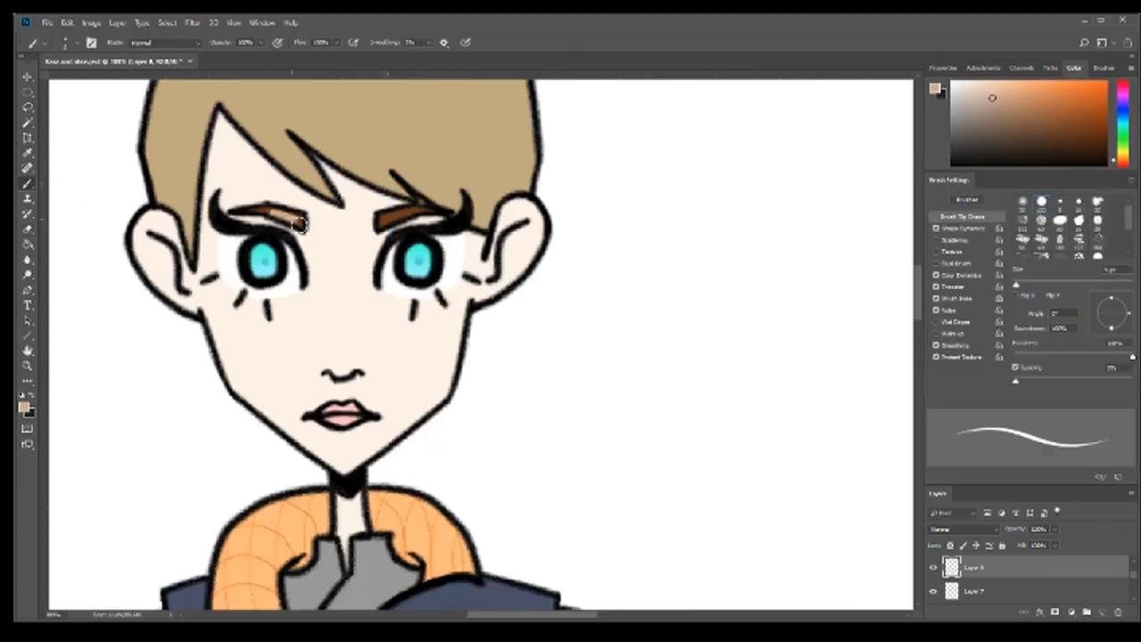
key(x)
Step: Fill the child's scarf with dark blue and clean up the colour along its outlines
scroll(446, 312, down, 5)
scroll(411, 319, up, 5)
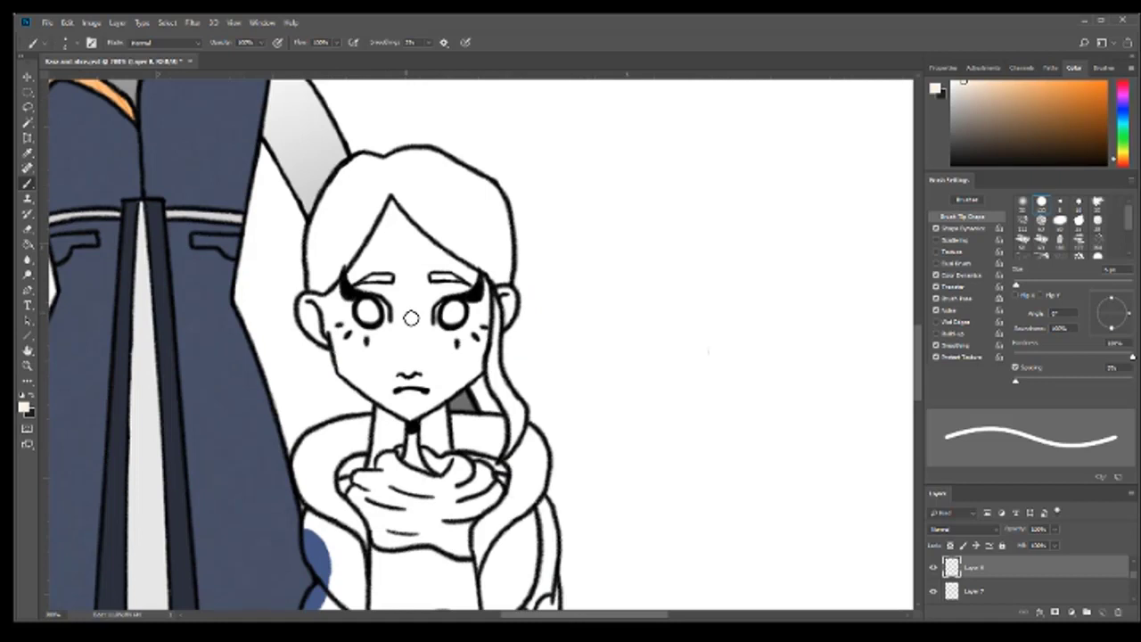
click(1123, 114)
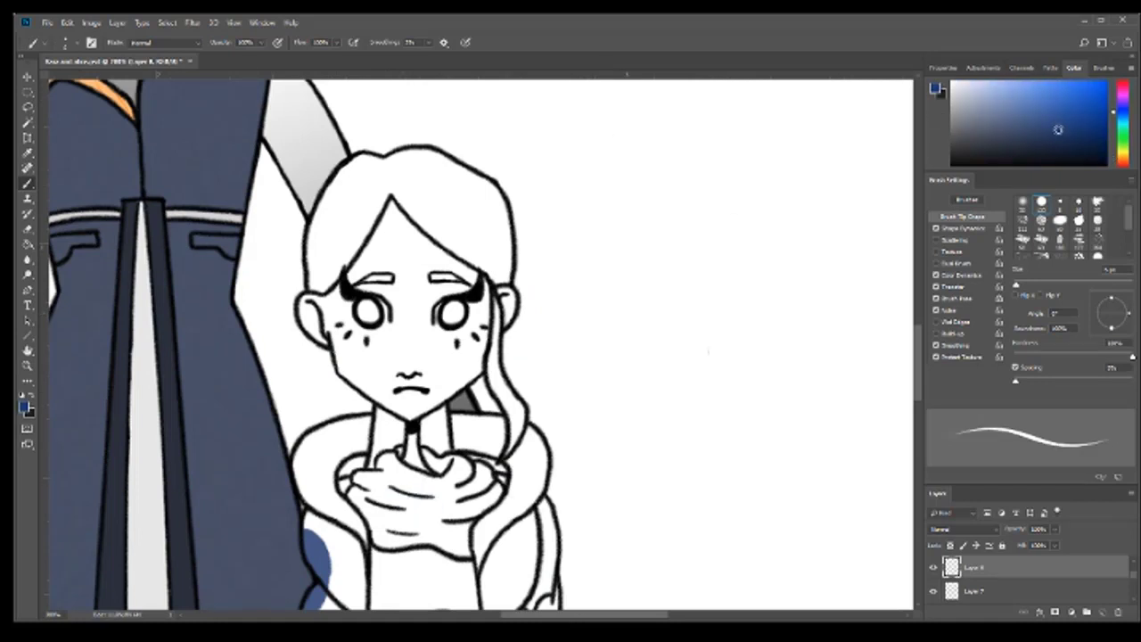
drag(374, 463, 482, 535)
scroll(410, 402, up, 2)
drag(500, 420, 502, 456)
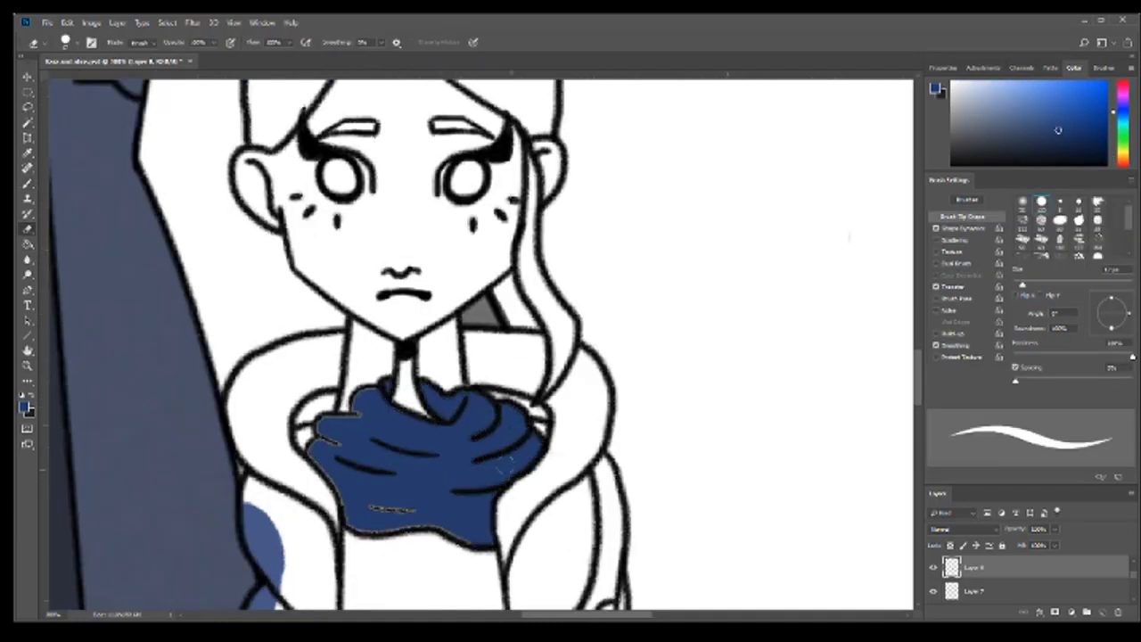
mouse_move(353, 519)
mouse_down()
mouse_move(411, 513)
mouse_move(442, 383)
mouse_up()
Step: Scatter white speckles over the child's blue scarf with a splatter brush, hiding the line art while painting
key(ctrl+comma)
key(x)
key(ctrl+z)
drag(357, 428, 517, 481)
key(ctrl+z)
drag(1055, 381, 1093, 380)
drag(1108, 284, 1086, 286)
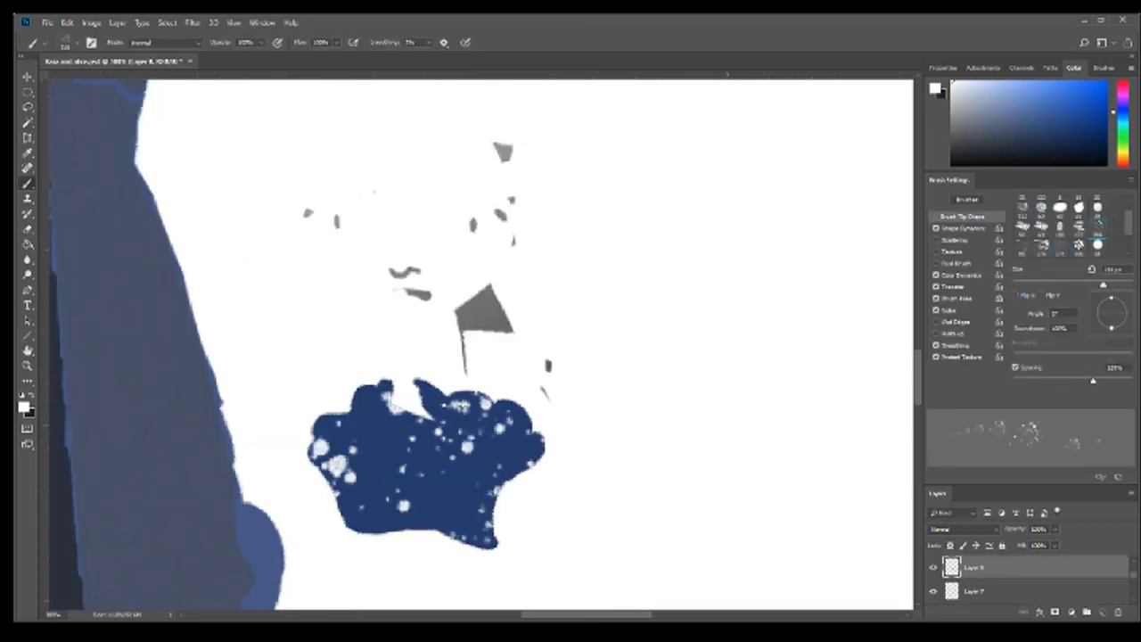
key(ctrl+comma)
key(ctrl+comma)
drag(338, 419, 526, 499)
key(ctrl+comma)
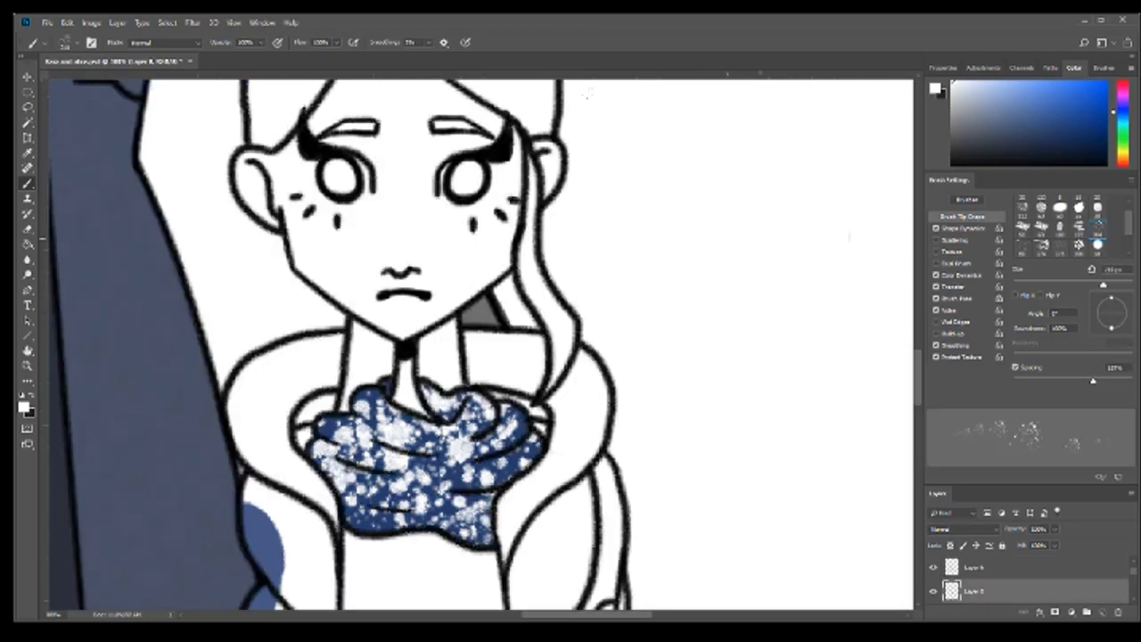
Step: Fill the child's hair, the long side lock, the hair behind the neck and the eyebrows with dark brown
click(1122, 89)
click(1009, 138)
scroll(535, 357, up, 3)
key(w)
click(544, 401)
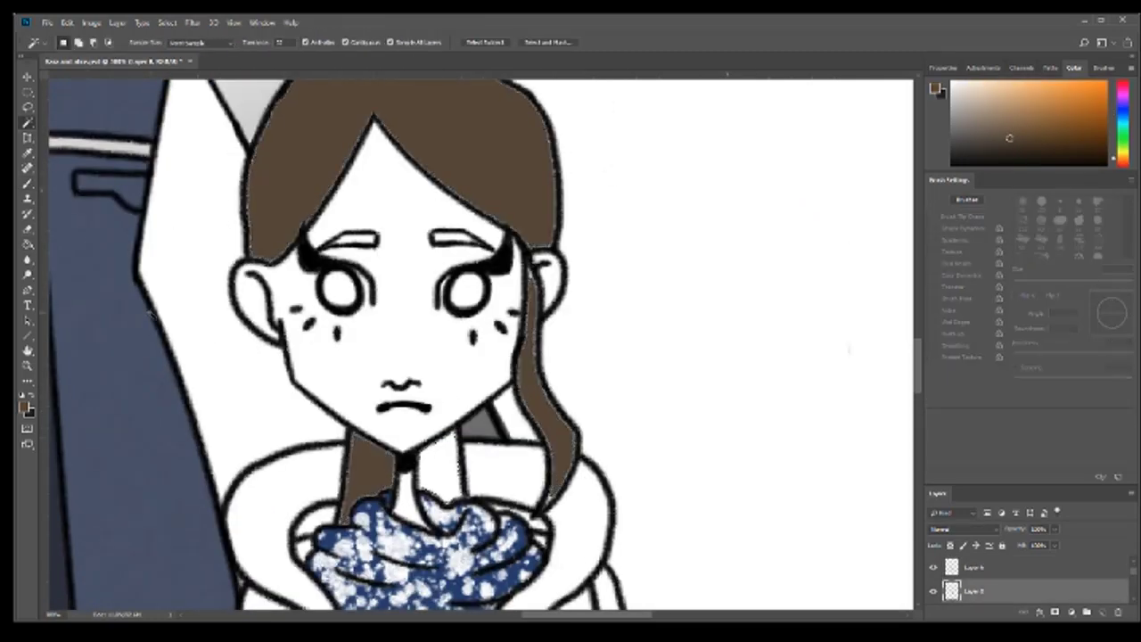
key(b)
scroll(259, 205, up, 3)
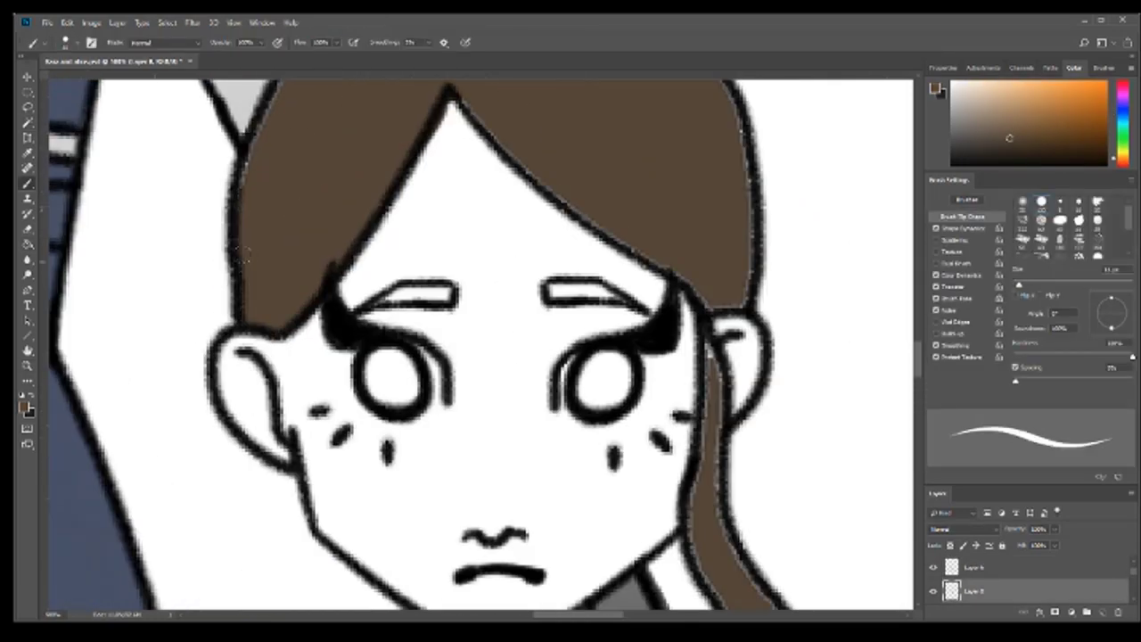
scroll(241, 254, up, 2)
scroll(744, 410, down, 4)
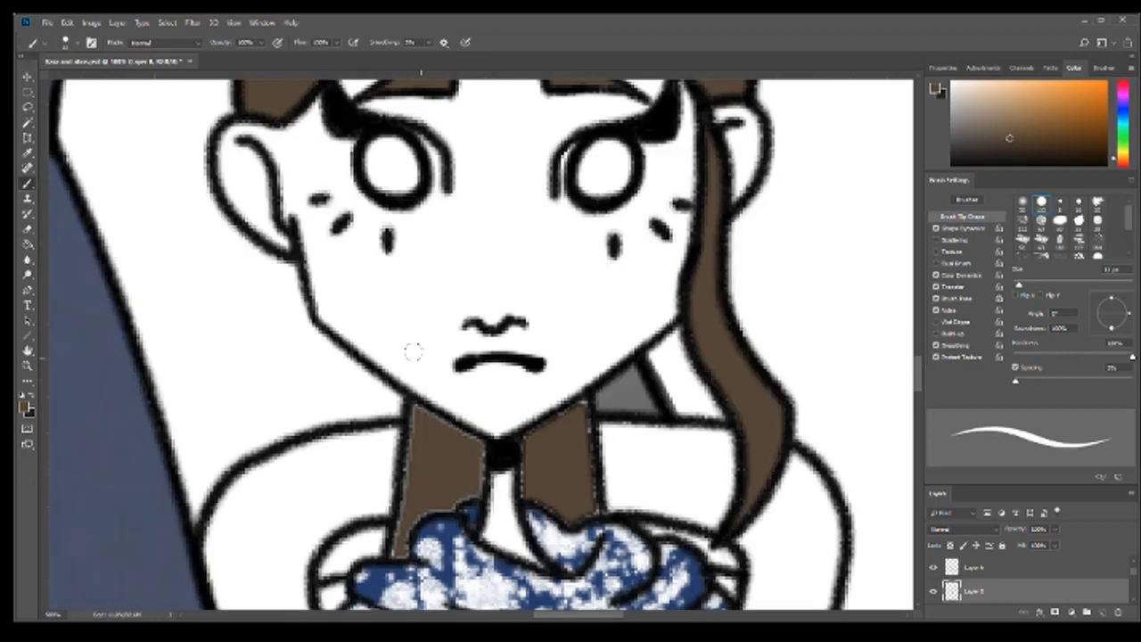
Step: Paint the child's vest panel with the badges dark grey-brown from the shoulder down to the hem
scroll(570, 411, down, 4)
click(981, 140)
scroll(571, 356, down, 5)
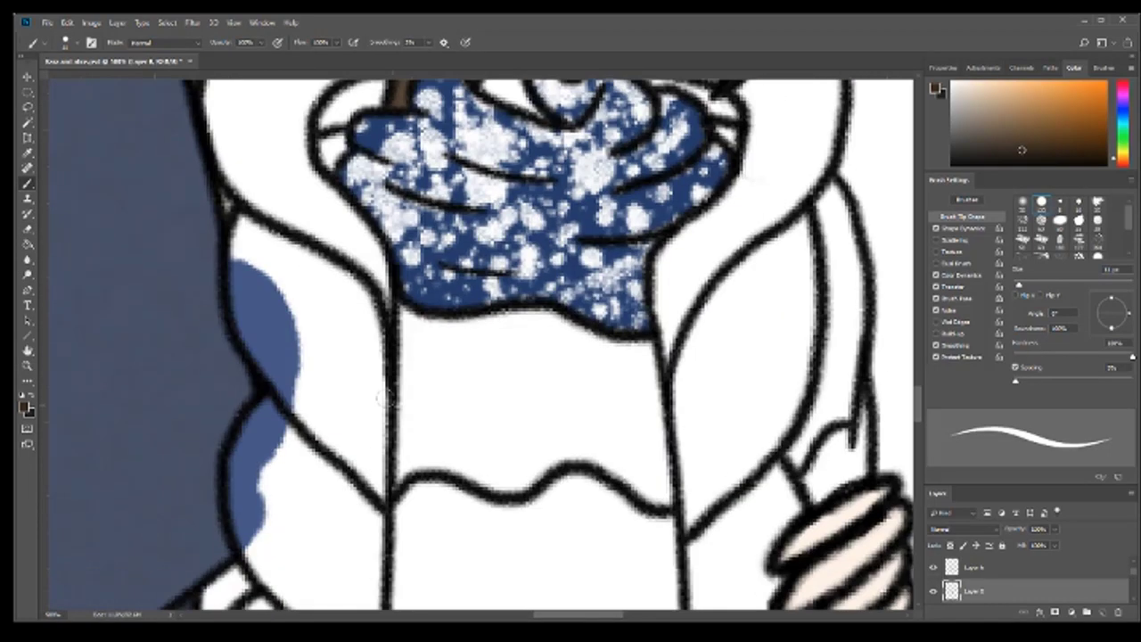
click(973, 145)
drag(268, 285, 330, 393)
mouse_move(240, 215)
mouse_down()
mouse_move(374, 527)
mouse_move(366, 258)
mouse_up()
scroll(366, 258, down, 7)
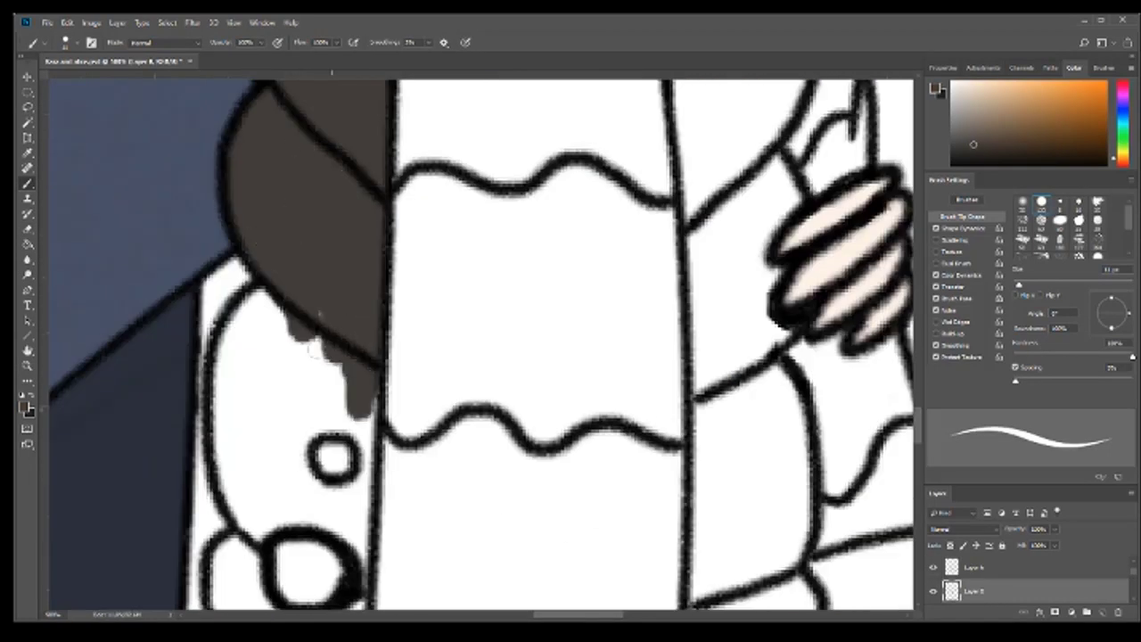
drag(223, 303, 267, 433)
scroll(267, 433, down, 3)
drag(214, 374, 286, 463)
Step: Paint the child's other vest panel, beside the adult's hand, the same dark grey-brown
drag(695, 464, 799, 429)
mouse_move(705, 428)
mouse_down()
mouse_move(704, 258)
mouse_move(749, 231)
mouse_up()
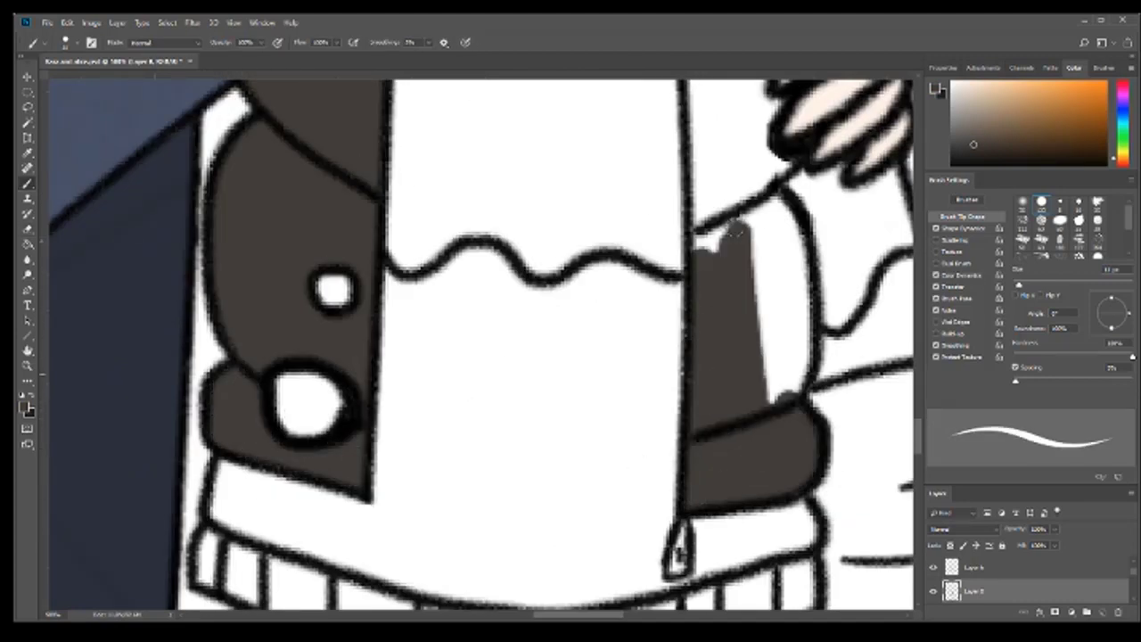
drag(749, 401, 767, 205)
scroll(767, 268, up, 4)
scroll(767, 268, up, 1)
drag(713, 410, 713, 222)
drag(767, 419, 785, 285)
scroll(785, 285, up, 1)
scroll(805, 146, up, 3)
drag(713, 428, 785, 196)
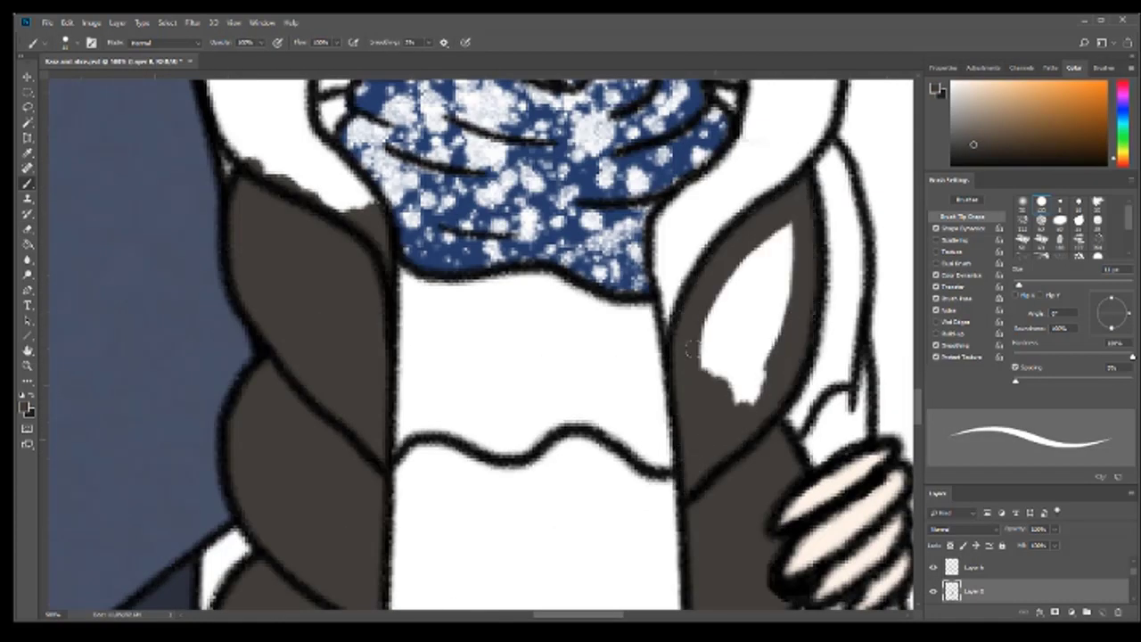
Step: Fill the large puffy collar around the child's neck with the vest's dark grey-brown
scroll(785, 197, up, 4)
drag(241, 366, 392, 178)
mouse_move(713, 170)
mouse_down()
mouse_move(646, 222)
mouse_move(678, 178)
mouse_up()
scroll(678, 179, up, 3)
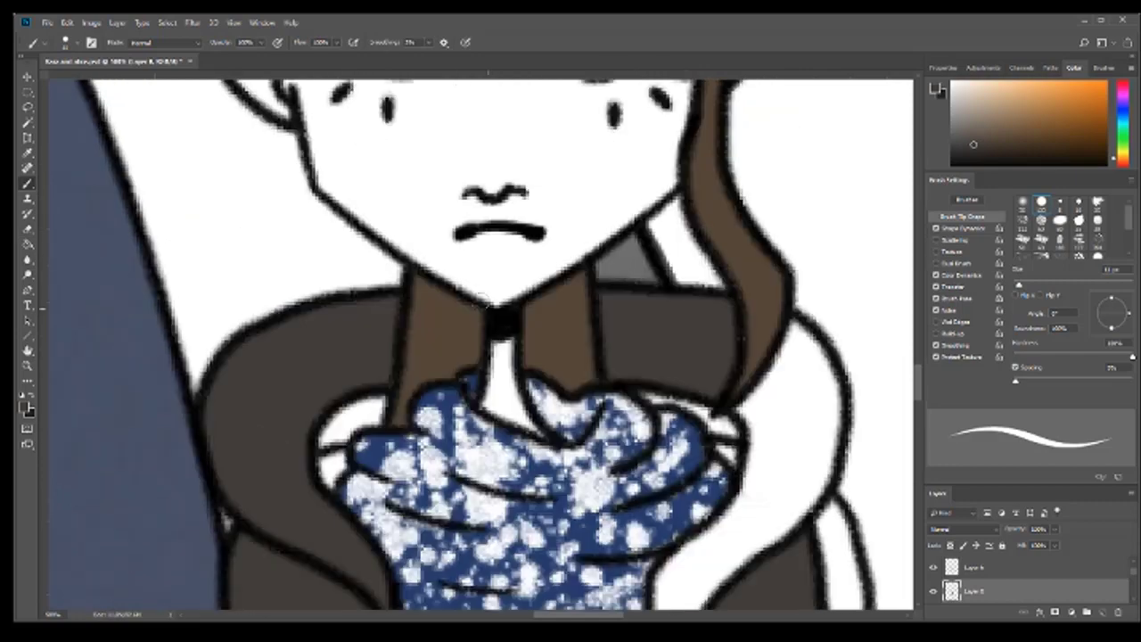
scroll(713, 268, down, 4)
drag(732, 499, 758, 268)
drag(803, 339, 785, 161)
drag(758, 464, 802, 303)
drag(793, 347, 785, 223)
Step: Paint the upper band of the child's sweater and the upper sleeve maroon
scroll(785, 267, down, 5)
click(1123, 132)
click(1064, 131)
click(522, 402)
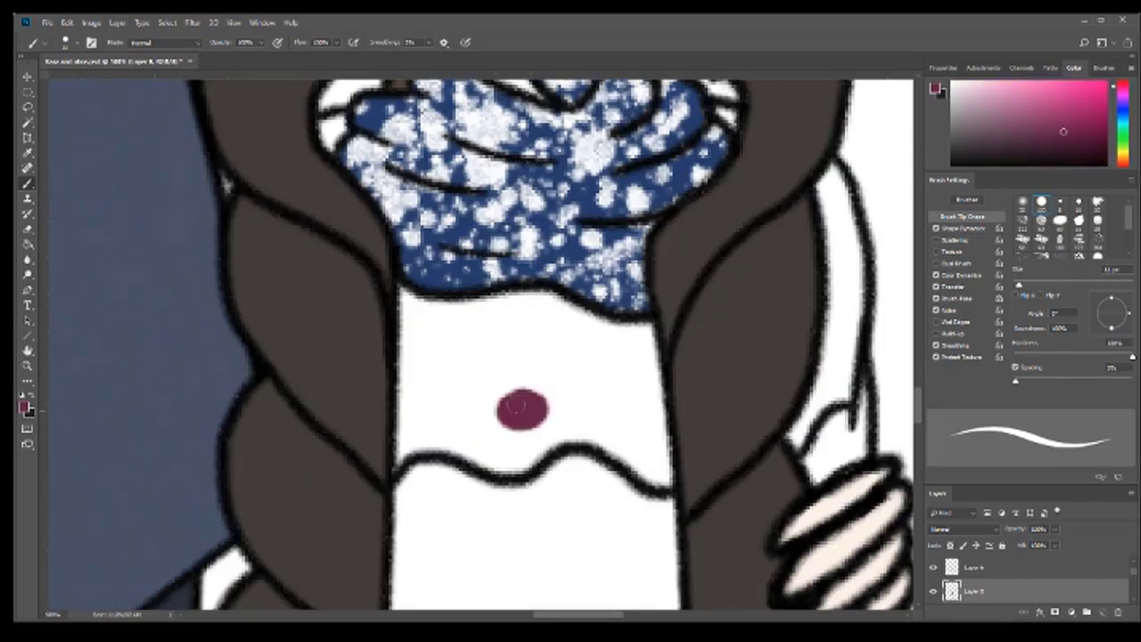
drag(419, 286, 624, 330)
drag(482, 392, 544, 446)
drag(411, 374, 594, 400)
scroll(594, 400, right, 3)
drag(571, 464, 580, 187)
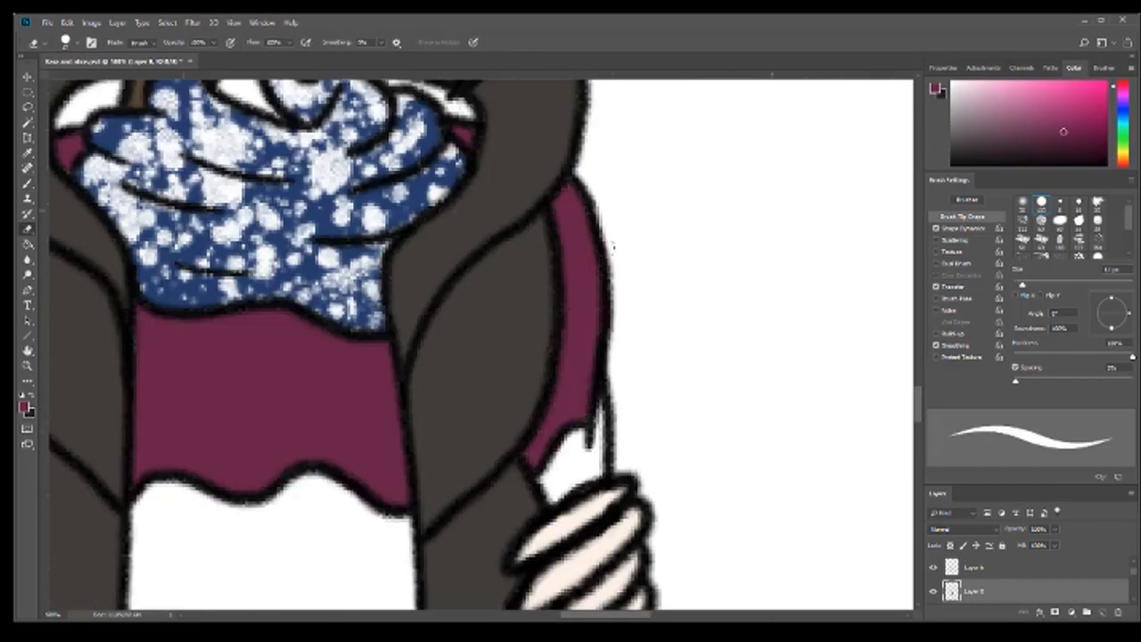
Step: Pick a muted navy blue and paint the child's sleeve section just below the adult's hand
scroll(580, 267, down, 5)
click(1124, 108)
click(1010, 132)
drag(562, 365, 597, 472)
drag(535, 321, 570, 410)
scroll(581, 584, right, 2)
scroll(580, 584, down, 5)
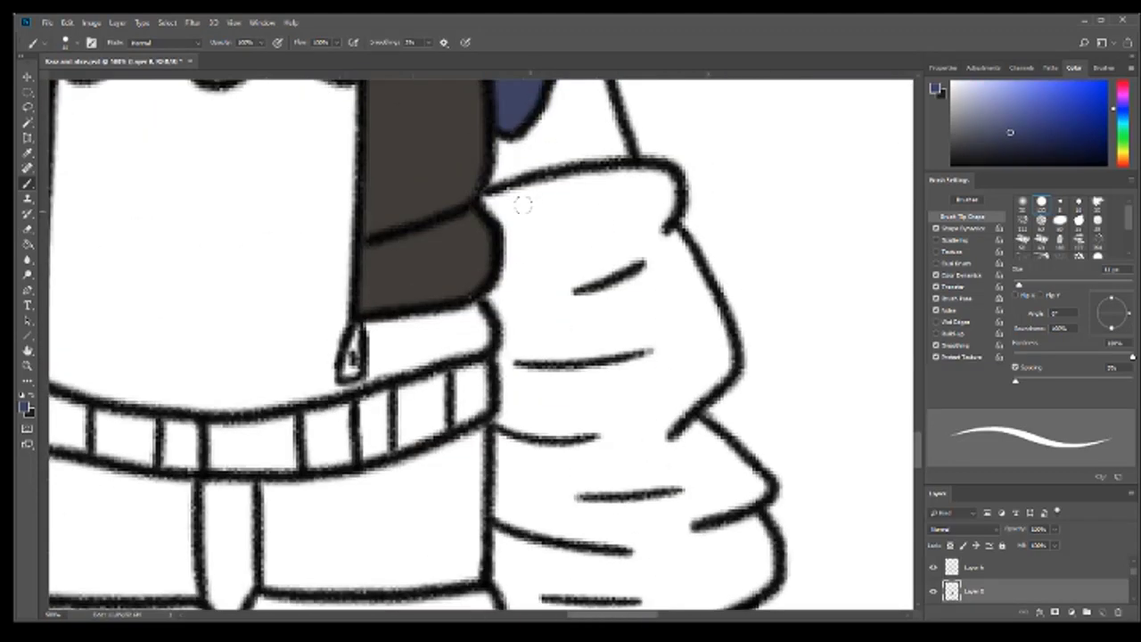
Step: Fill the lower band of the child's sweater, below the wavy line and above the ribbed hem, with muted navy blue
scroll(580, 446, up, 5)
scroll(581, 446, down, 5)
drag(268, 420, 381, 453)
drag(223, 410, 788, 457)
drag(392, 205, 535, 490)
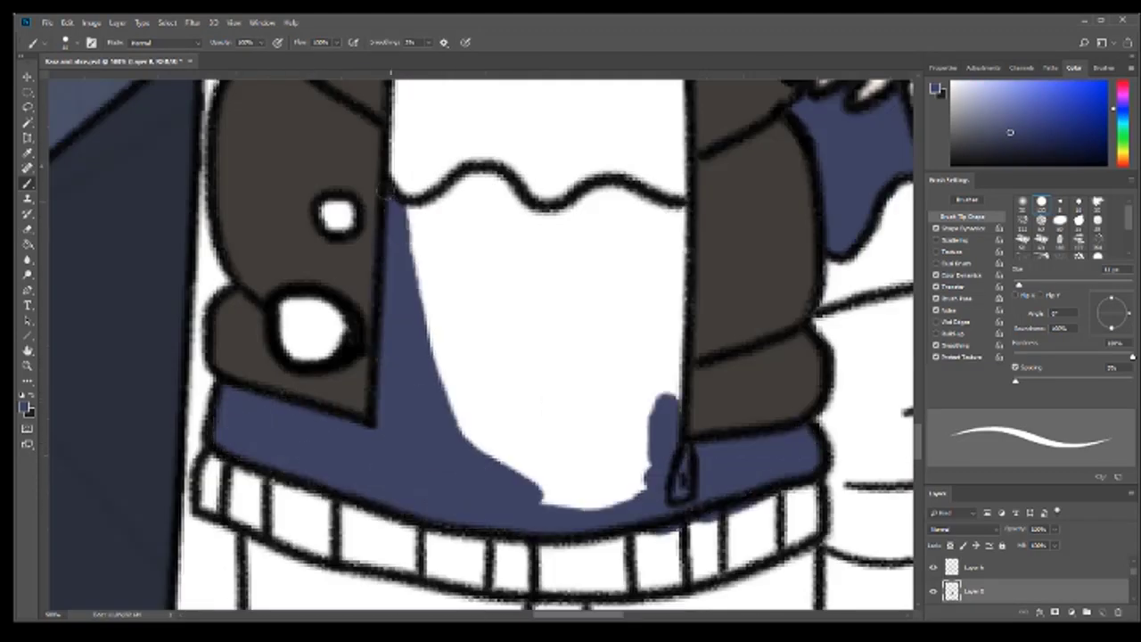
drag(419, 187, 677, 499)
drag(482, 232, 659, 464)
scroll(596, 532, up, 5)
scroll(596, 533, down, 5)
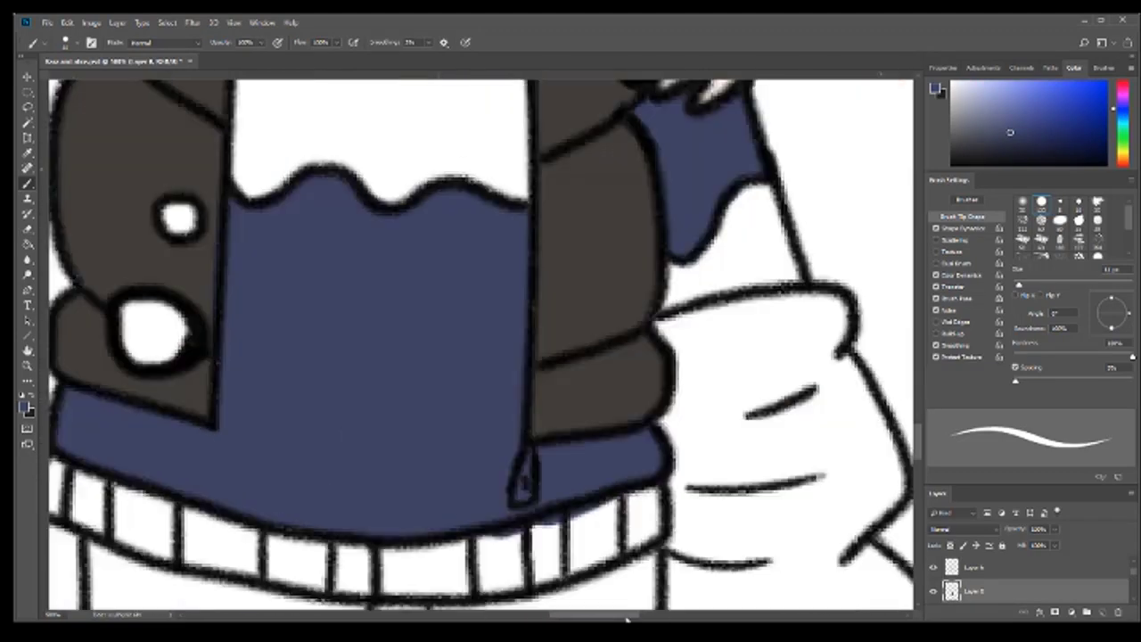
Step: Recolour the child's sleeve around the adult's hand light grey and paint the section above the puffy cuff maroon
scroll(535, 357, up, 5)
scroll(535, 356, right, 5)
alt+click(459, 191)
drag(535, 446, 570, 535)
drag(499, 428, 535, 499)
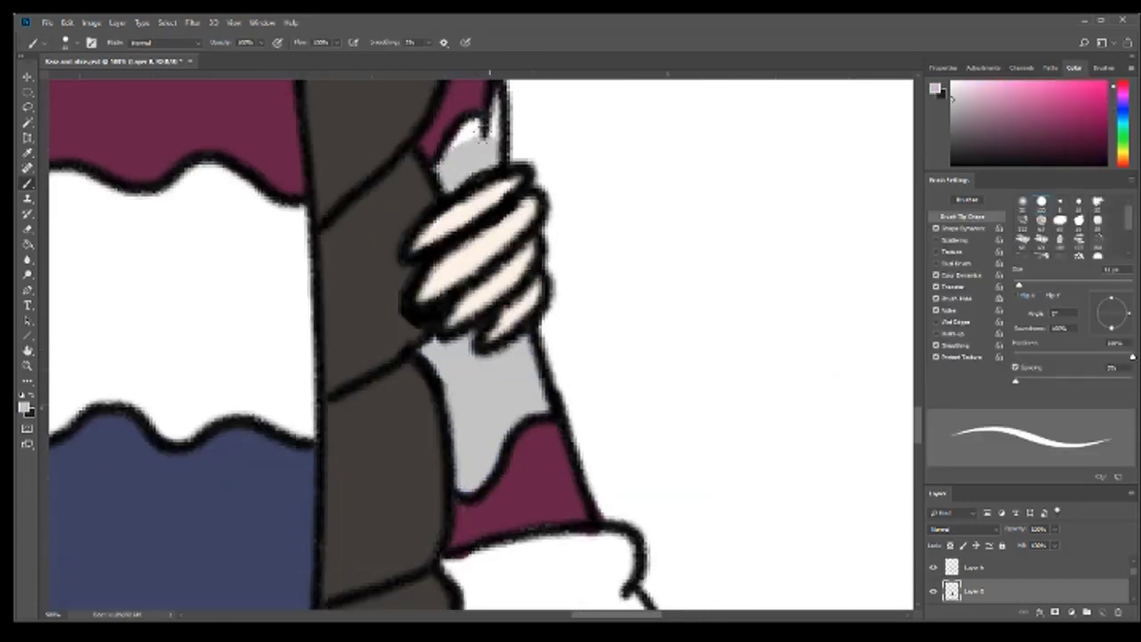
Step: Fill the middle band of the child's sweater between the two wavy lines with light grey
scroll(535, 356, left, 5)
mouse_move(428, 294)
mouse_down()
mouse_move(441, 390)
mouse_move(522, 324)
mouse_move(458, 257)
mouse_up()
scroll(267, 267, right, 4)
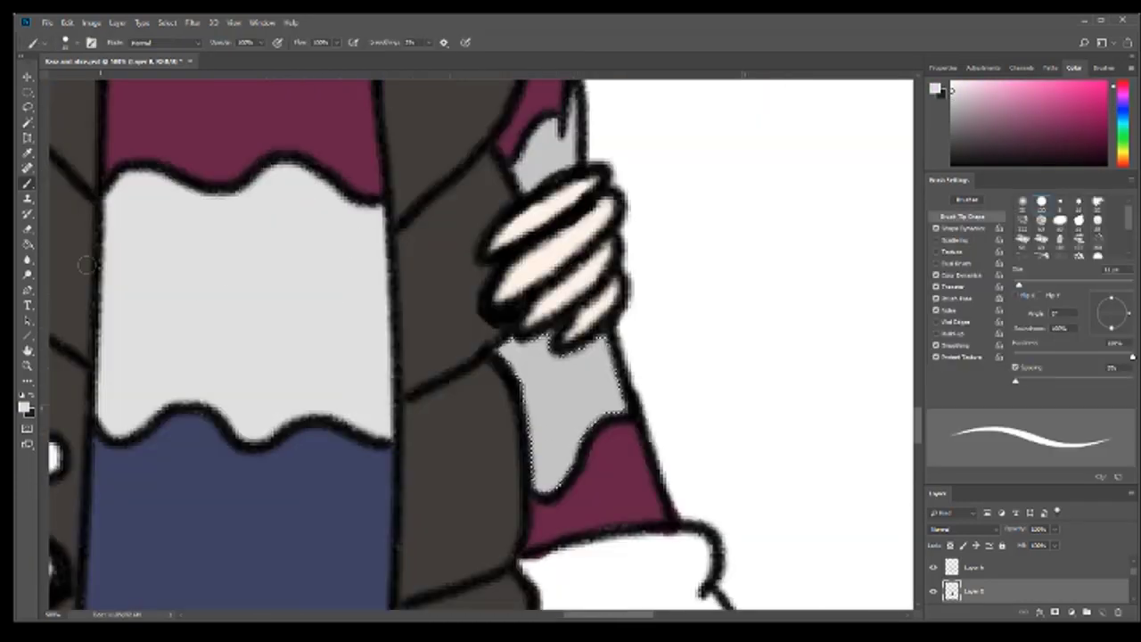
Step: Fill the puffy lower part of the child's sleeve with the muted navy of the sweater's lower band
scroll(535, 357, up, 2)
alt+click(241, 535)
scroll(535, 357, down, 5)
drag(606, 410, 555, 276)
drag(580, 161, 660, 285)
mouse_move(678, 169)
mouse_down()
mouse_move(728, 304)
mouse_move(624, 535)
mouse_up()
scroll(535, 357, up, 4)
scroll(535, 357, down, 4)
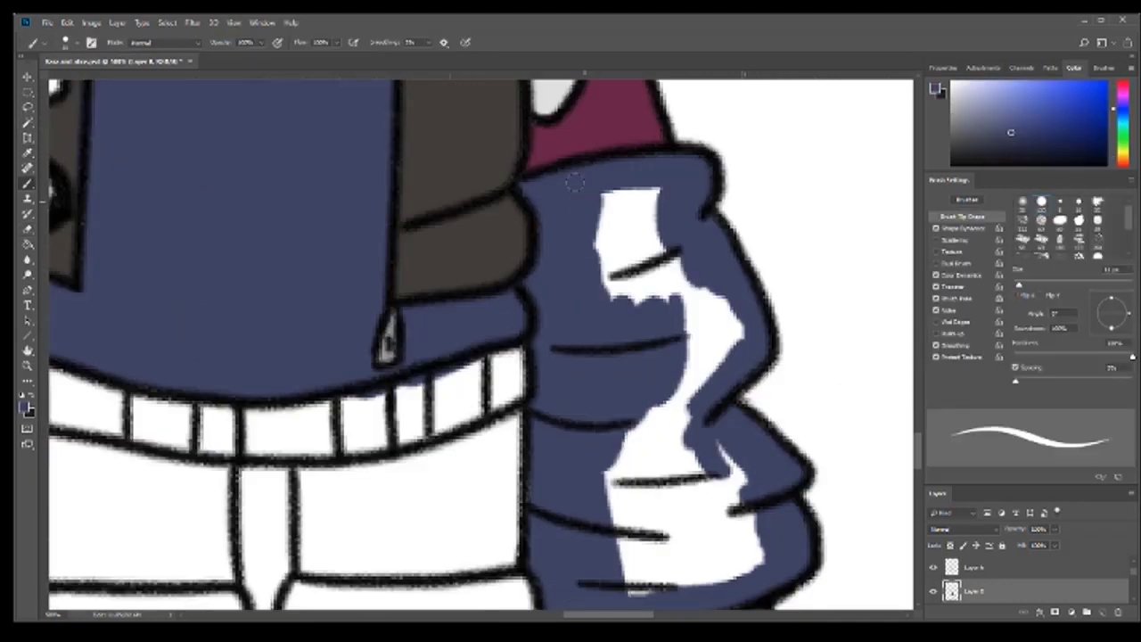
drag(575, 183, 695, 428)
scroll(535, 357, down, 2)
scroll(535, 356, up, 2)
Step: Paint the ribbed hem at the bottom of the child's sweater light grey
scroll(535, 356, left, 4)
drag(303, 419, 446, 419)
drag(510, 446, 738, 401)
scroll(535, 356, up, 3)
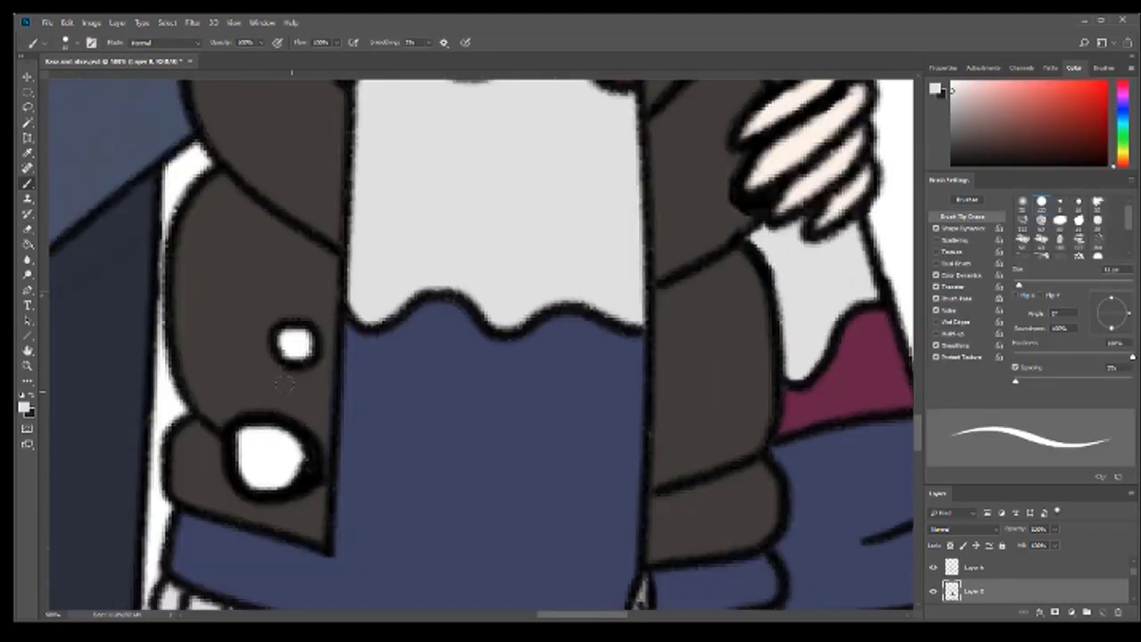
Step: Draw another small round black badge outline on the child's vest and fill the large badge with grey
key(d)
key(alt+bracketright)
key(bracketleft)
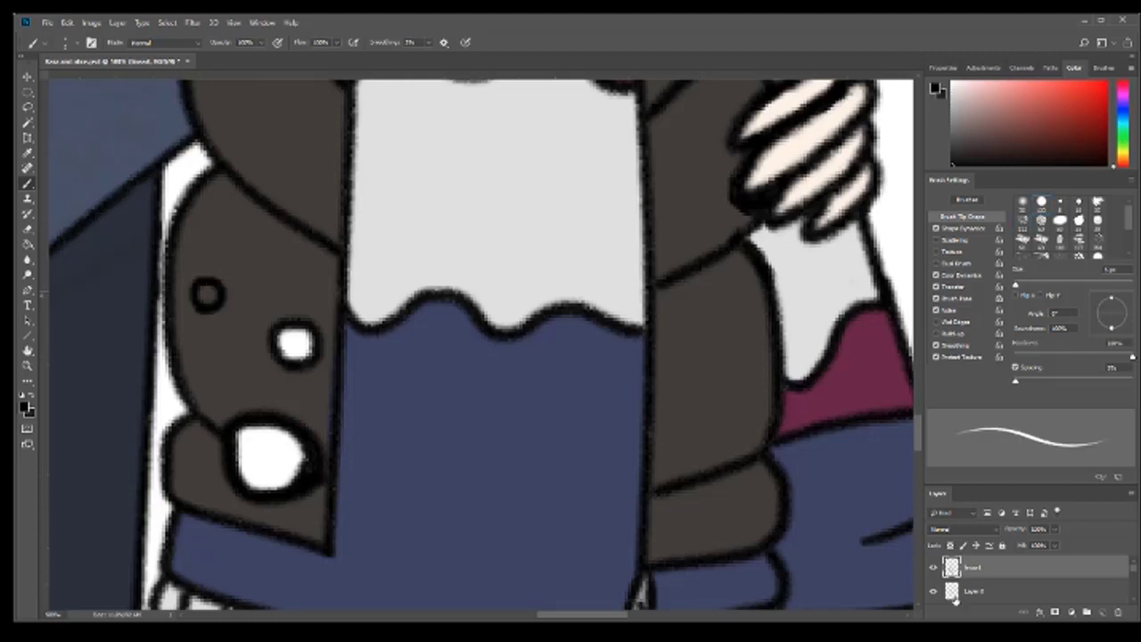
key(alt+bracketleft)
key(w)
scroll(536, 357, down, 1)
key(b)
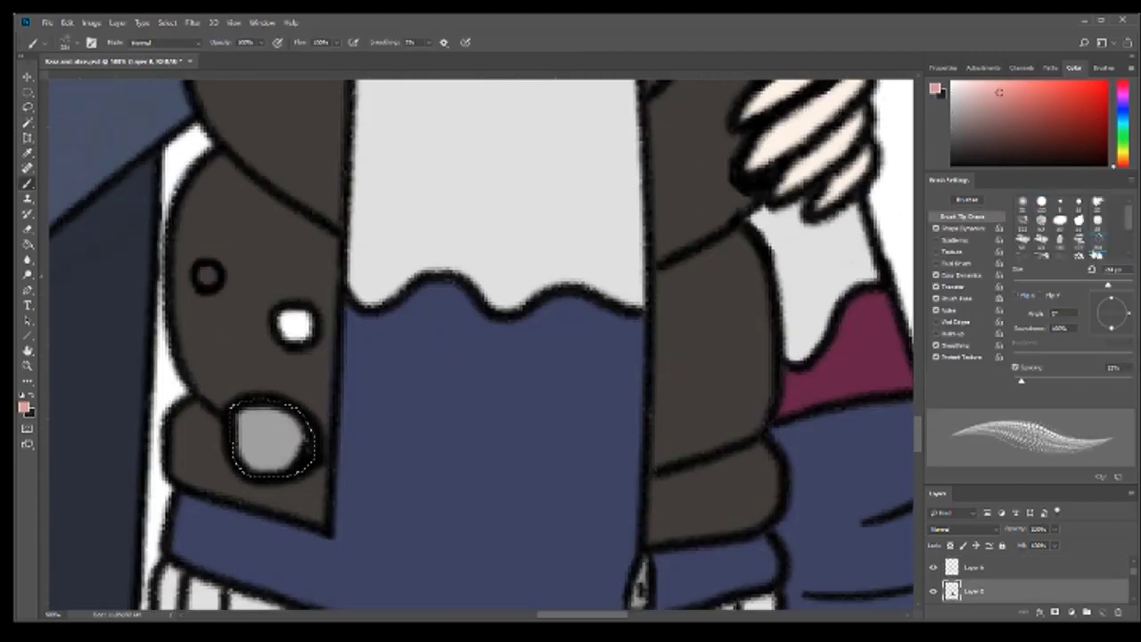
Step: Paint the upper parts of the child's fingers grey and fill both legs of the shorts with steel blue
scroll(426, 385, down, 10)
scroll(426, 385, up, 2)
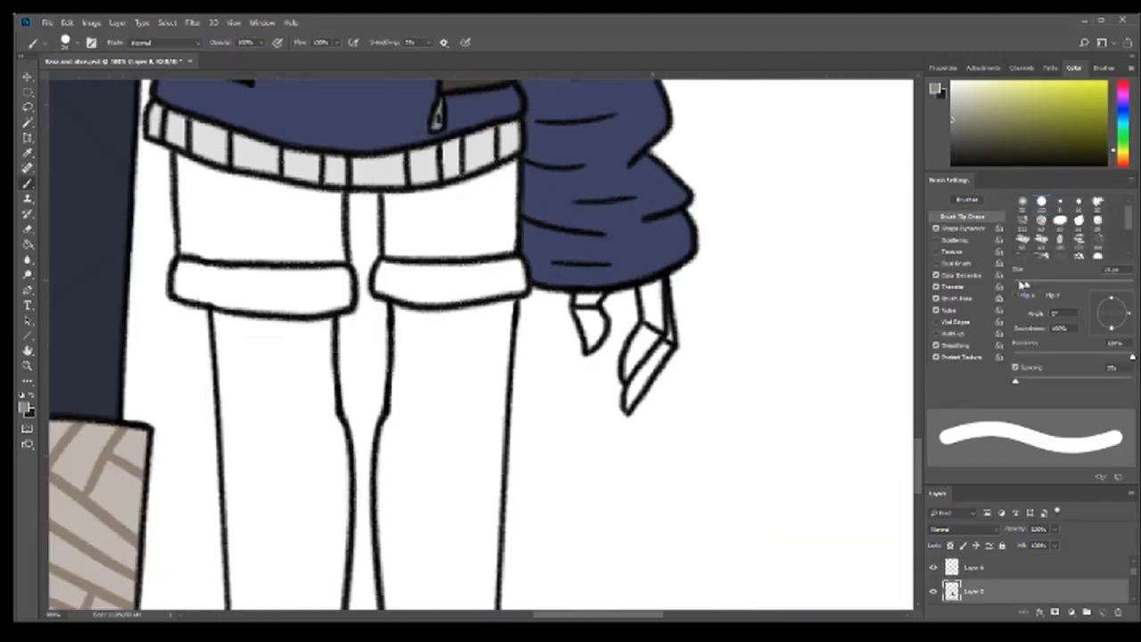
scroll(427, 385, down, 2)
click(992, 153)
scroll(568, 209, up, 2)
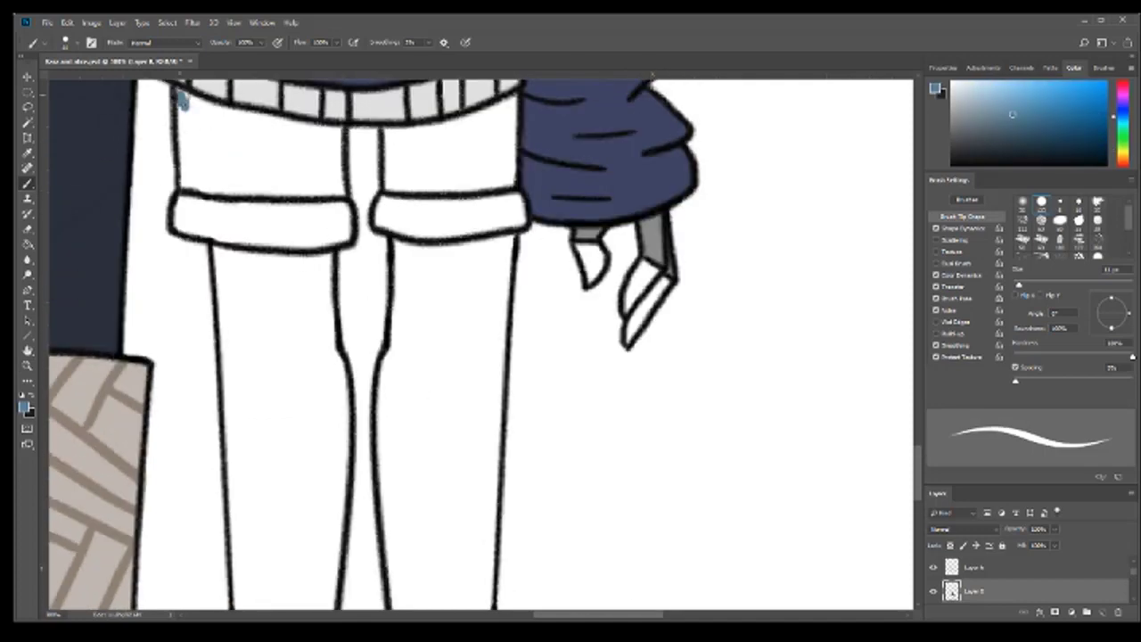
drag(182, 100, 398, 159)
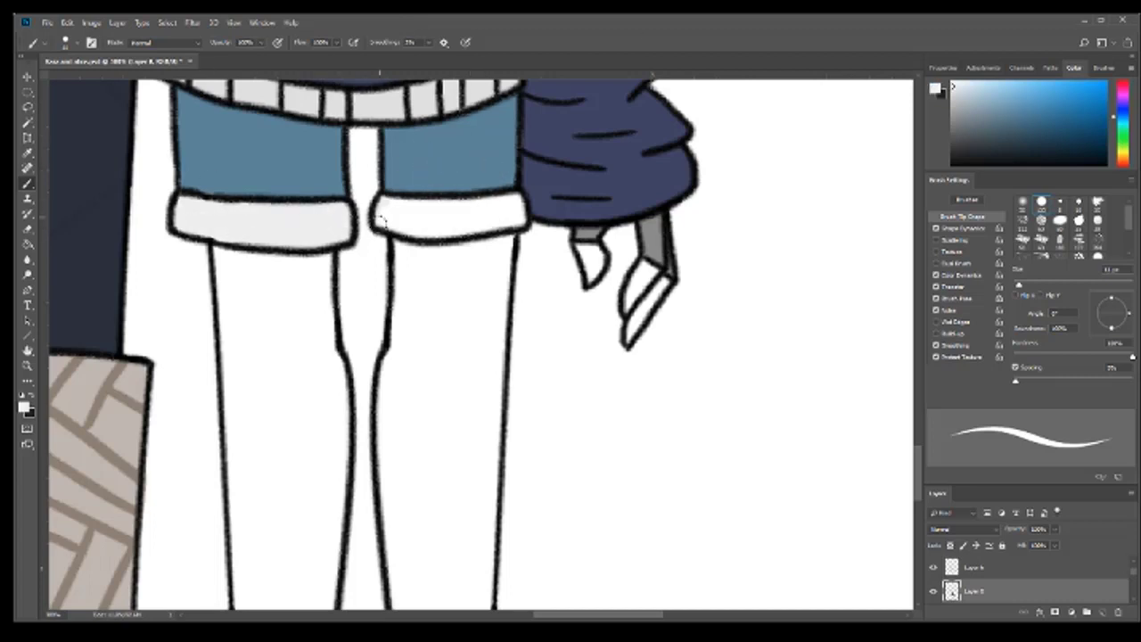
Step: Fill the shorts' rolled cuffs with off-white and add a faint grey mottled texture
drag(379, 219, 521, 223)
click(1098, 256)
drag(187, 214, 348, 233)
Step: Scatter translucent pink and lilac speckles over the shorts leg nearest the adult with a splatter brush
click(1003, 80)
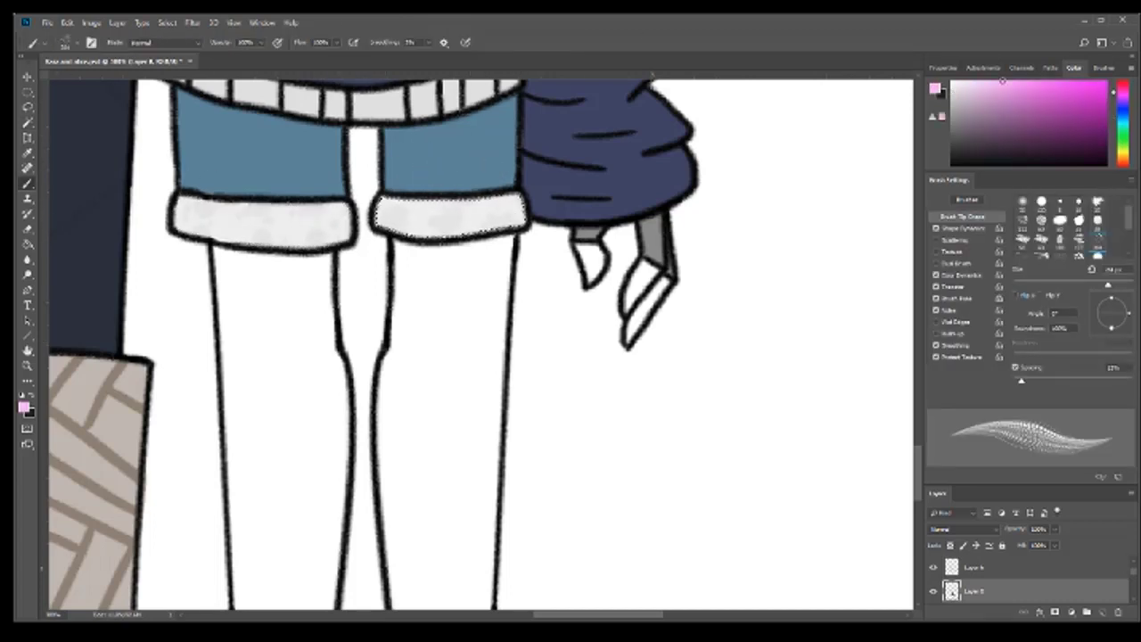
scroll(242, 275, up, 3)
mouse_move(192, 223)
mouse_down()
mouse_move(303, 267)
mouse_move(258, 277)
mouse_up()
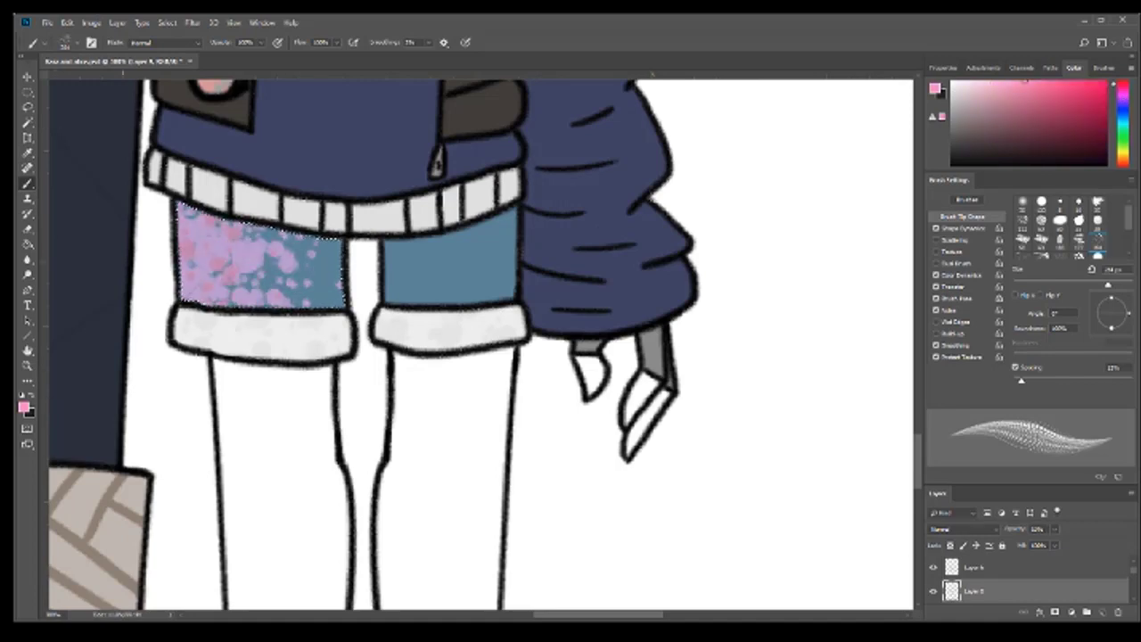
Step: Dab the hair's brown on the child's vest and refill the child's hair with the vest's dark grey-brown
key(z)
key(ctrl+minus)
key(ctrl+plus)
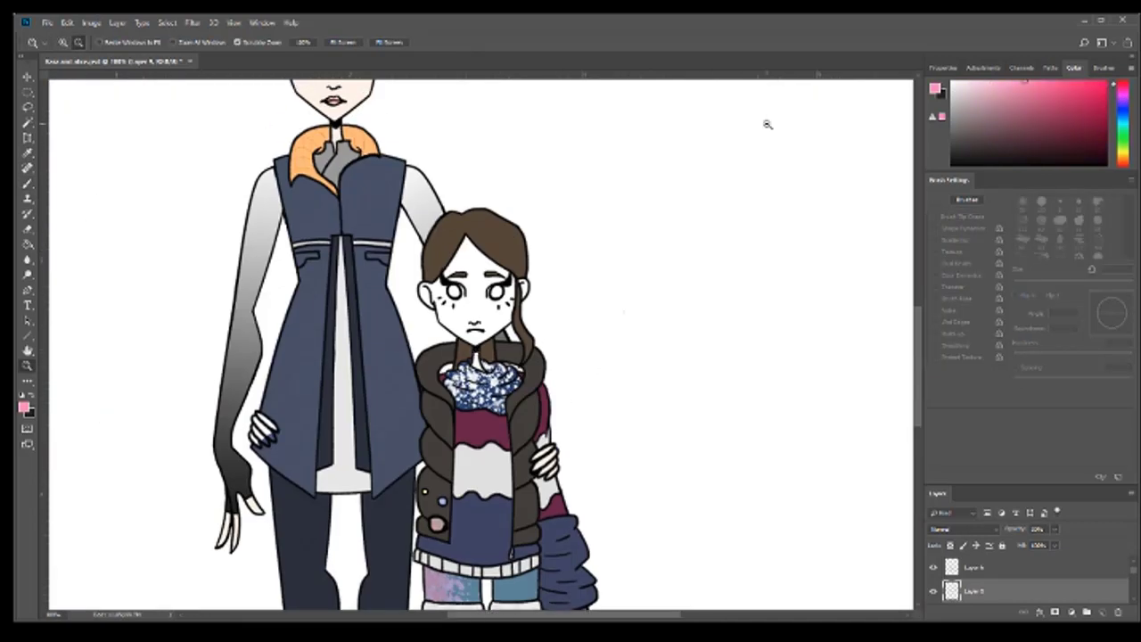
click(516, 282)
key(b)
scroll(719, 545, down, 2)
key(w)
scroll(357, 357, up, 3)
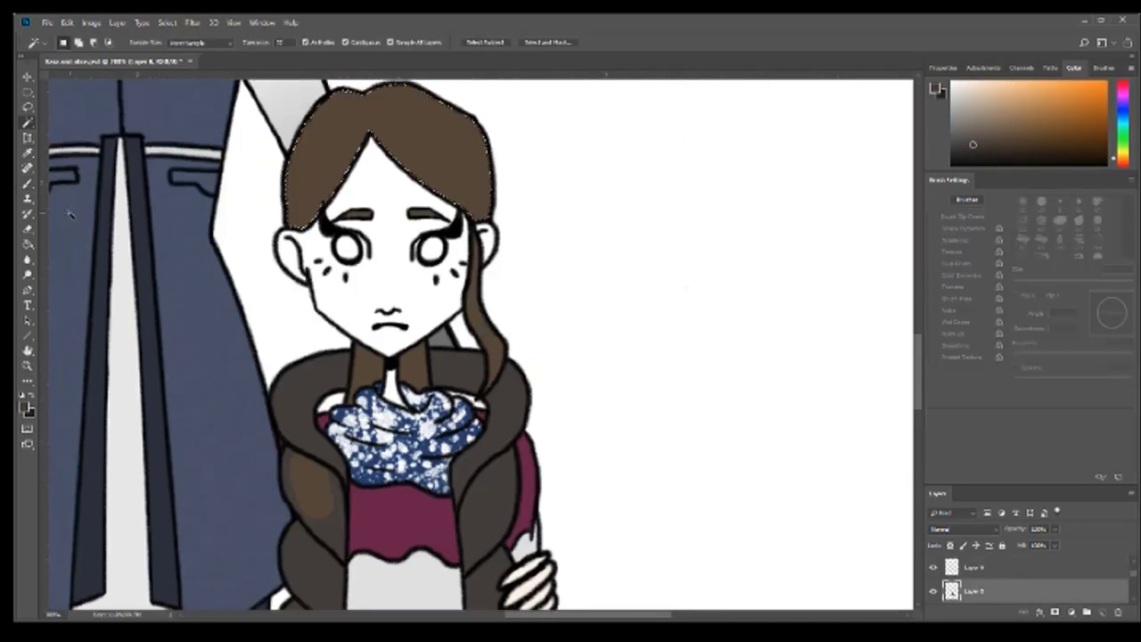
click(489, 374)
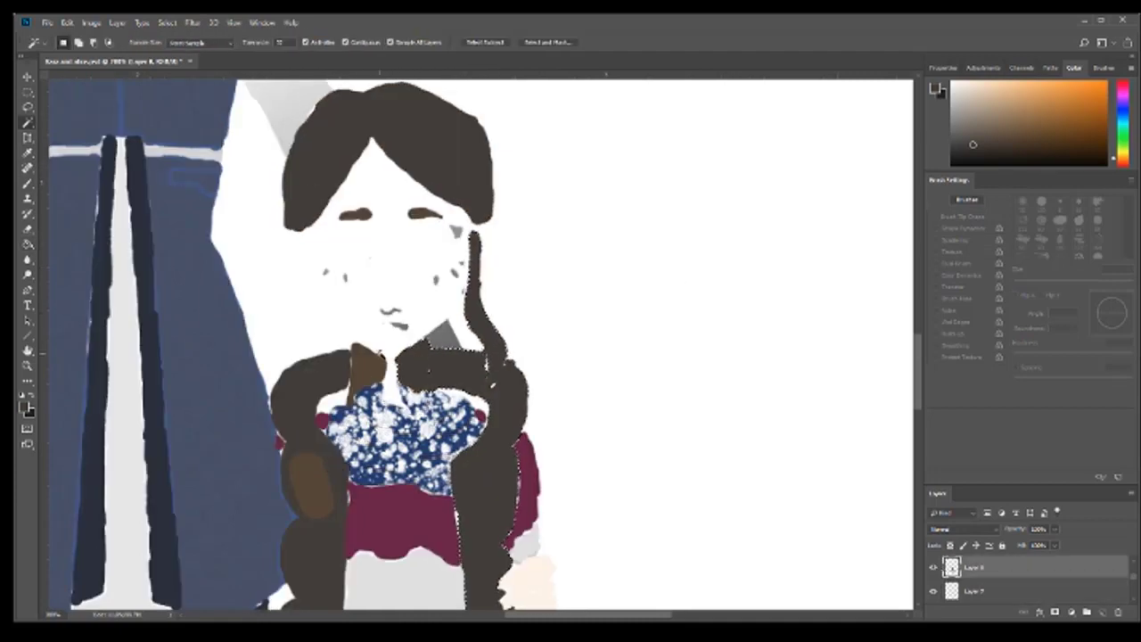
key(b)
scroll(349, 339, up, 3)
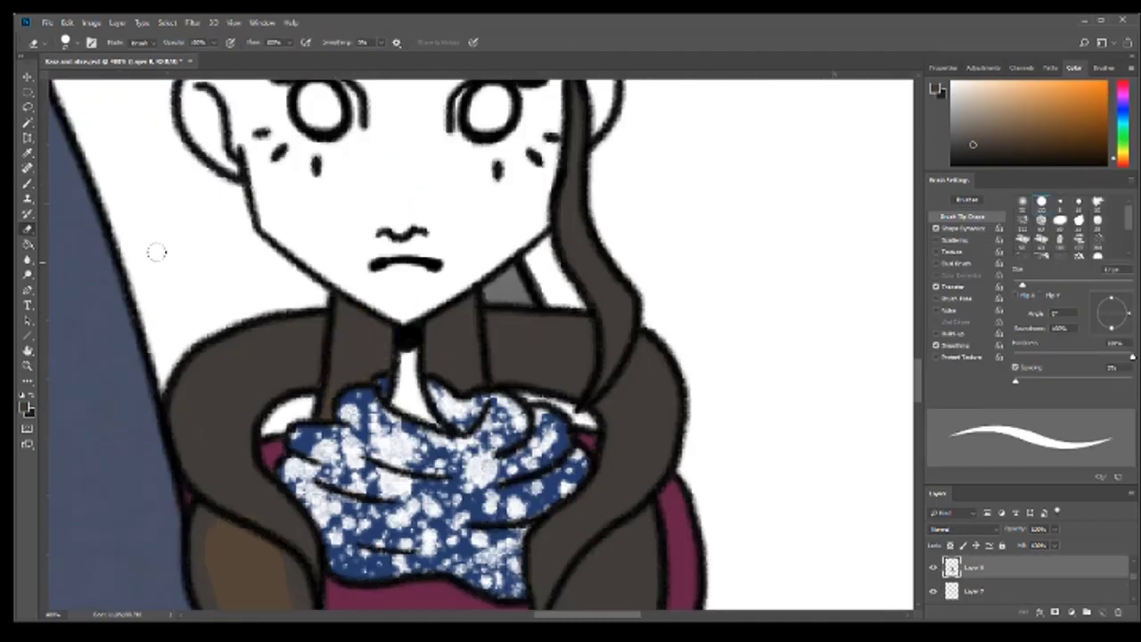
Step: Fill the hood and padded sections of the child's vest with warm brown
scroll(214, 188, down, 5)
key(w)
click(290, 395)
scroll(289, 395, down, 2)
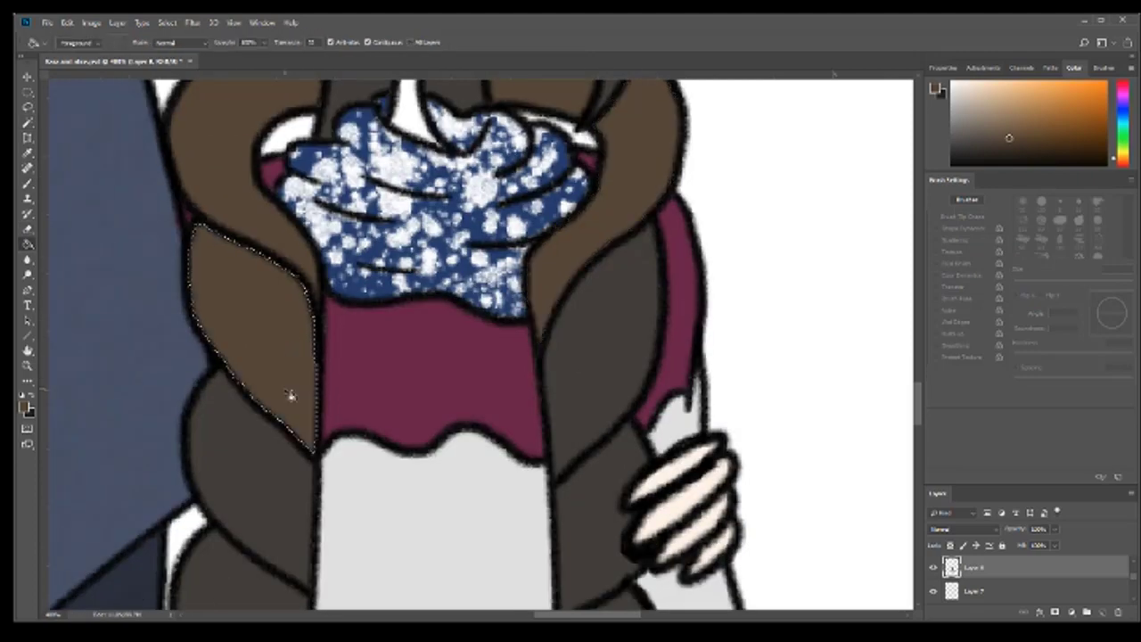
scroll(290, 395, down, 3)
shift+click(606, 390)
scroll(606, 389, up, 3)
Step: Fill the child's face with a pale cream skin tone and switch the canvas backdrop from white to grey
key(z)
alt+click(492, 305)
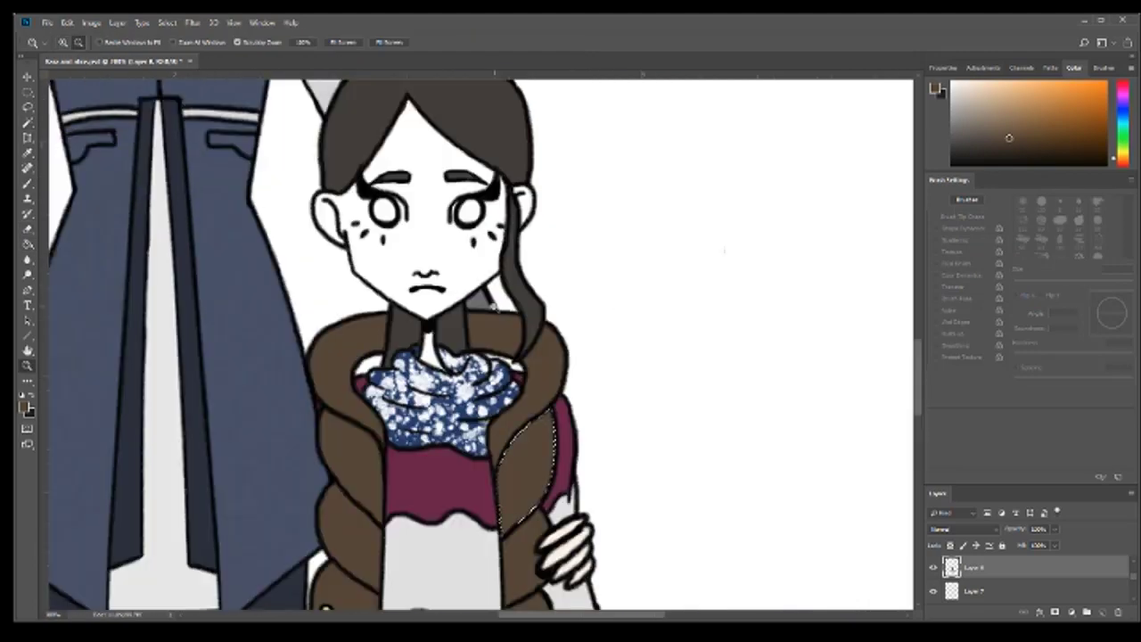
click(379, 223)
key(b)
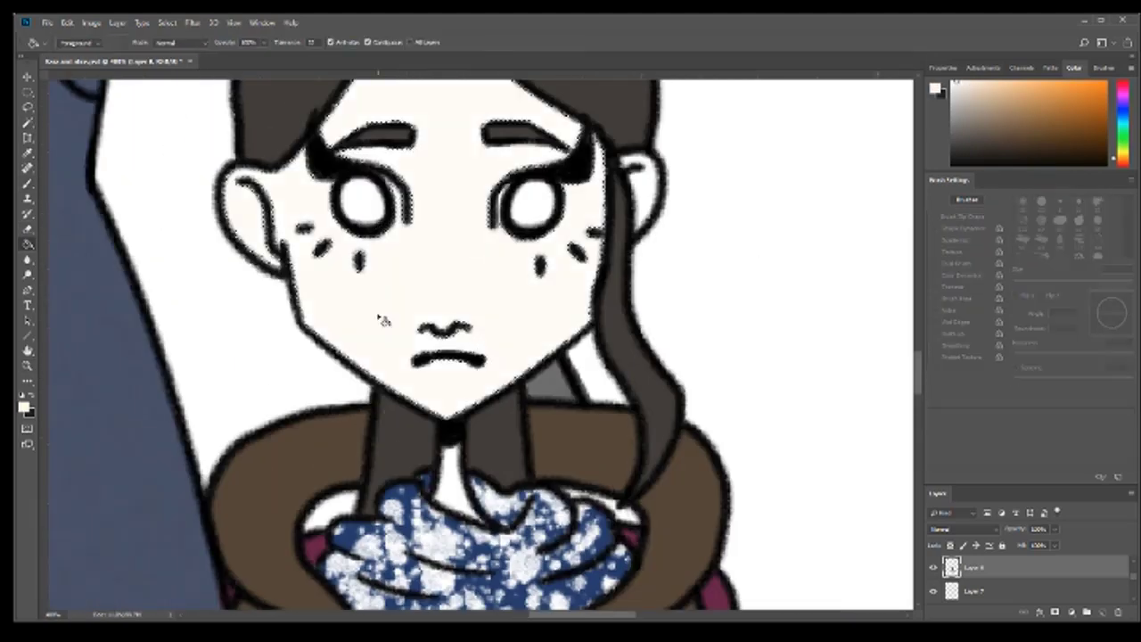
scroll(446, 339, down, 2)
key(alt+BackSpace)
click(996, 574)
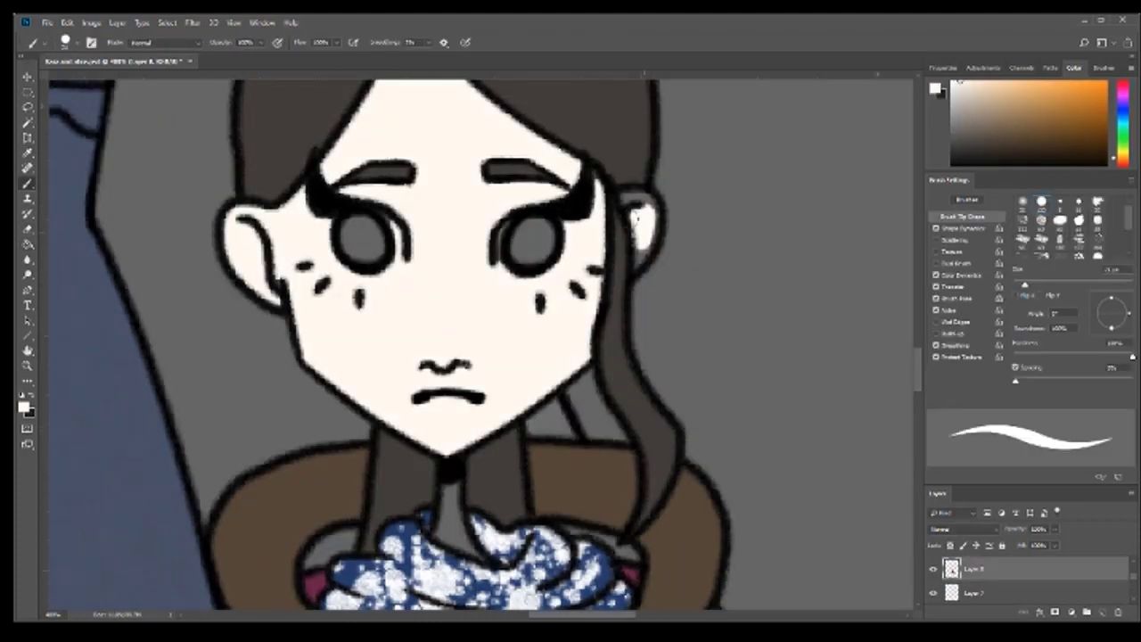
Step: Paint the child's fingertips cream and clean up stray colour around the adult's arm and hand with the eraser
scroll(429, 332, down, 3)
scroll(479, 344, down, 10)
scroll(479, 343, right, 3)
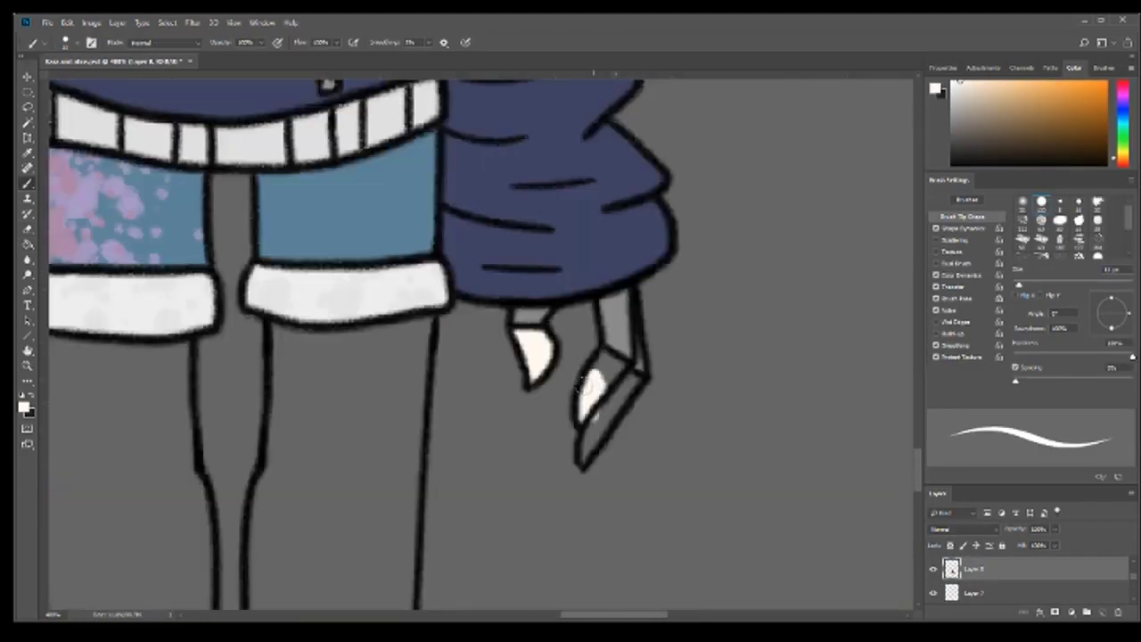
scroll(479, 343, left, 10)
scroll(479, 343, down, 1)
key(e)
scroll(481, 343, down, 2)
scroll(481, 343, up, 2)
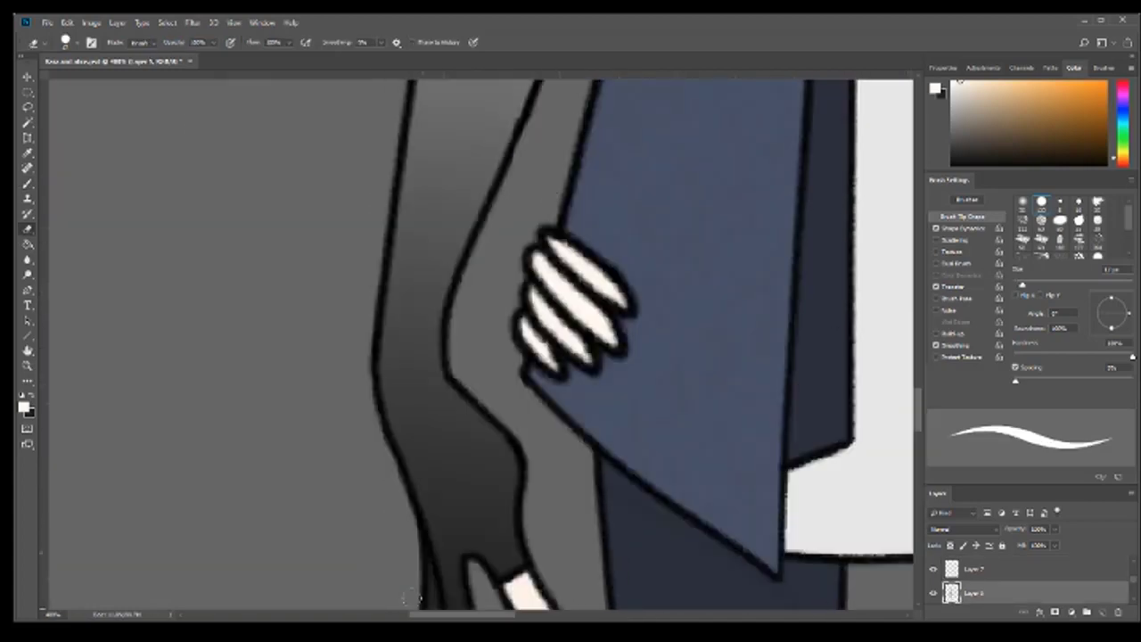
Step: Fill both of the child's irises with a dark-to-light brown gradient and add a darker pupil to each
scroll(844, 544, up, 10)
scroll(844, 544, right, 8)
key(g)
key(alt+BackSpace)
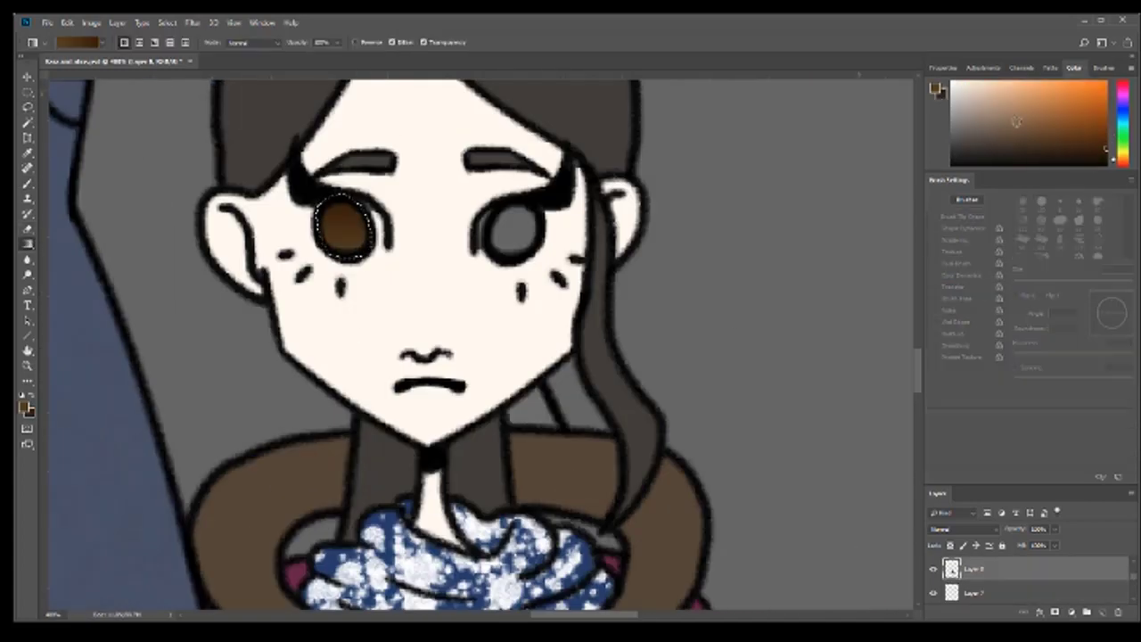
drag(494, 264, 496, 263)
key(alt+BackSpace)
key(b)
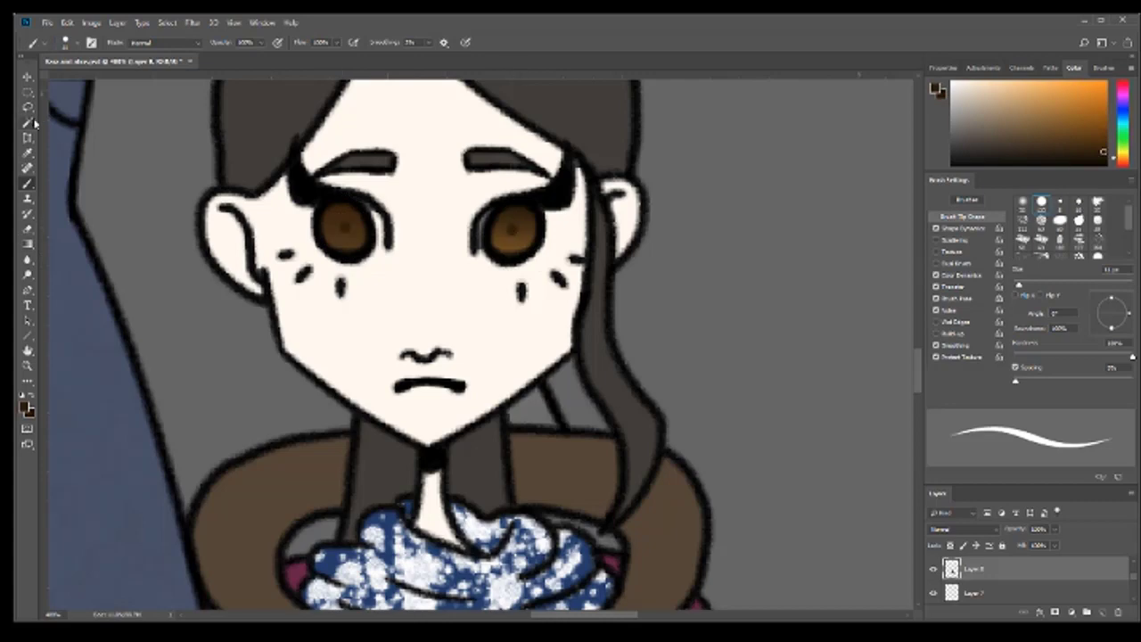
Step: Add soft white around the child's eyes on a separate layer
key(l)
drag(357, 183, 352, 185)
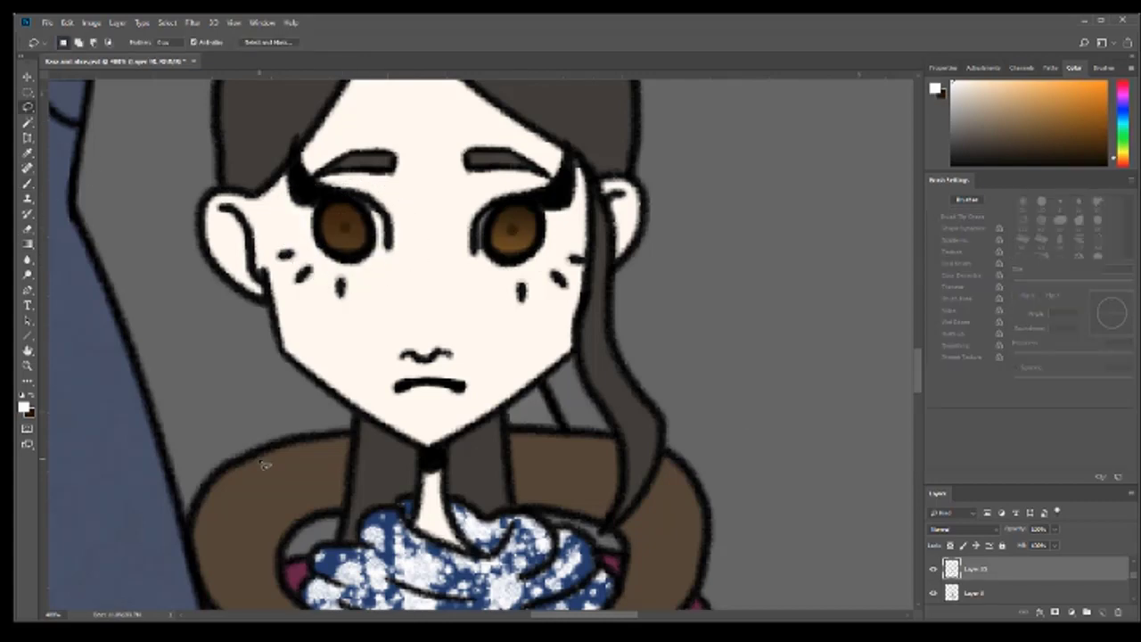
key(b)
key(z)
key(ctrl+1)
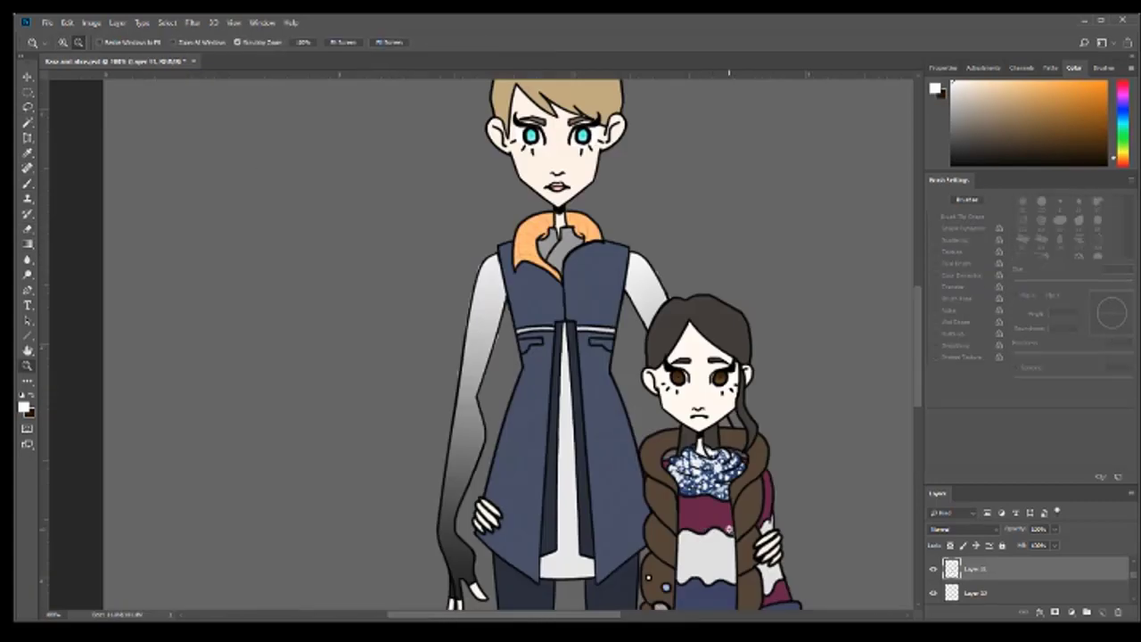
click(700, 374)
scroll(508, 347, down, 3)
click(972, 592)
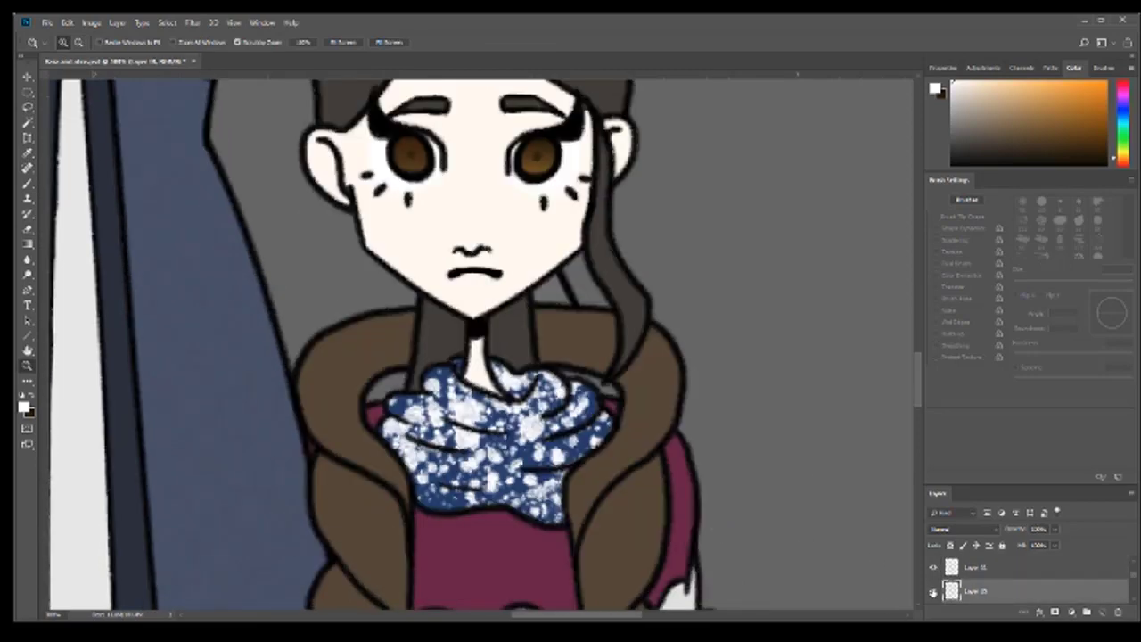
Step: Fill the gaps between the child's scarf and hood with off-white and add a faint grey speckled texture
key(b)
key(ctrl+bracketright)
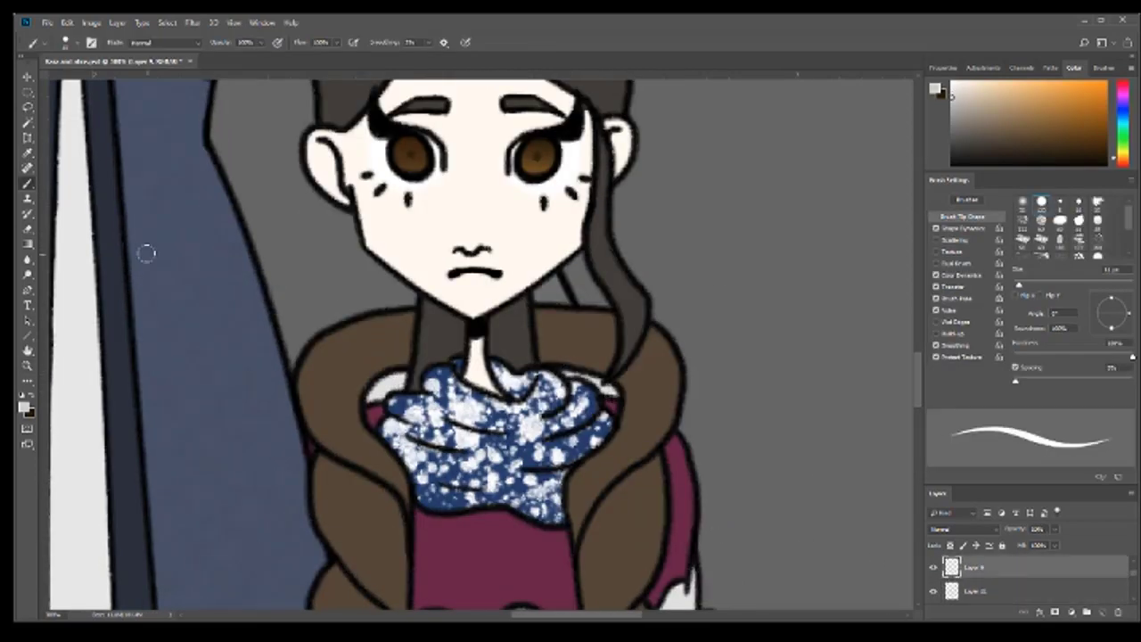
key(w)
key(b)
key(w)
key(b)
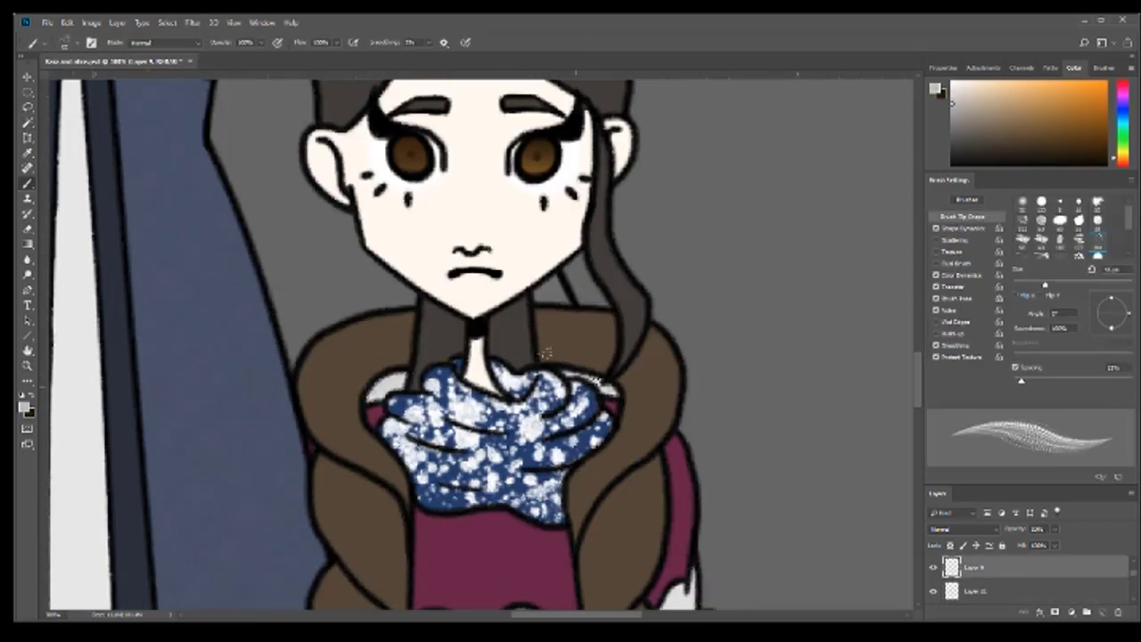
Step: Draw a black line across each of the child's legs near the knee to mark the sock tops
scroll(596, 382, down, 15)
drag(486, 251, 366, 261)
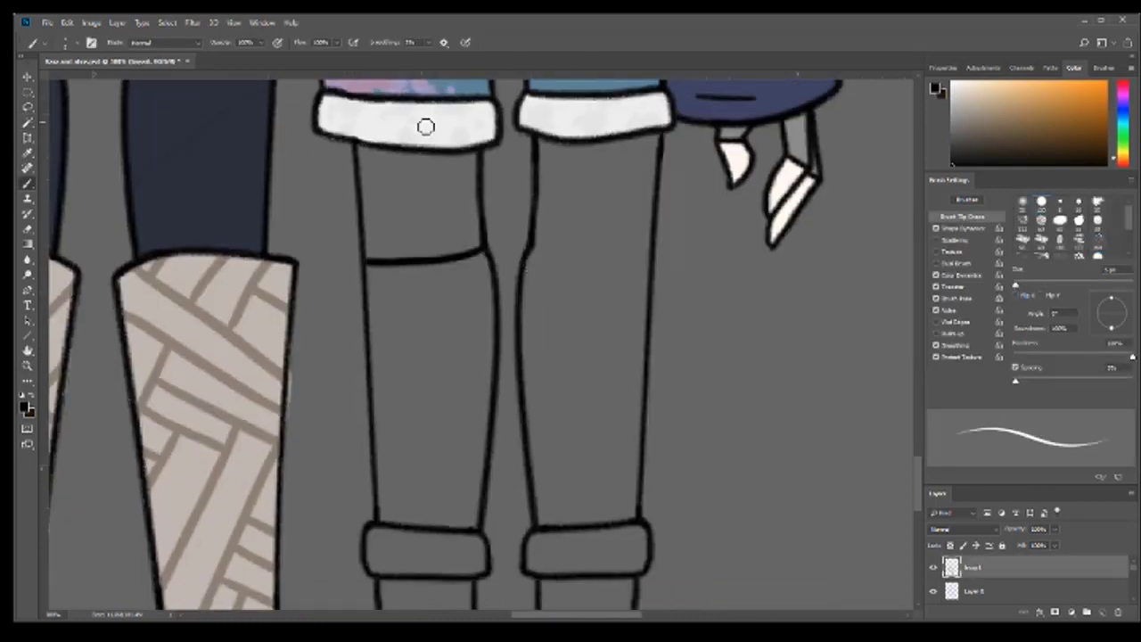
click(972, 567)
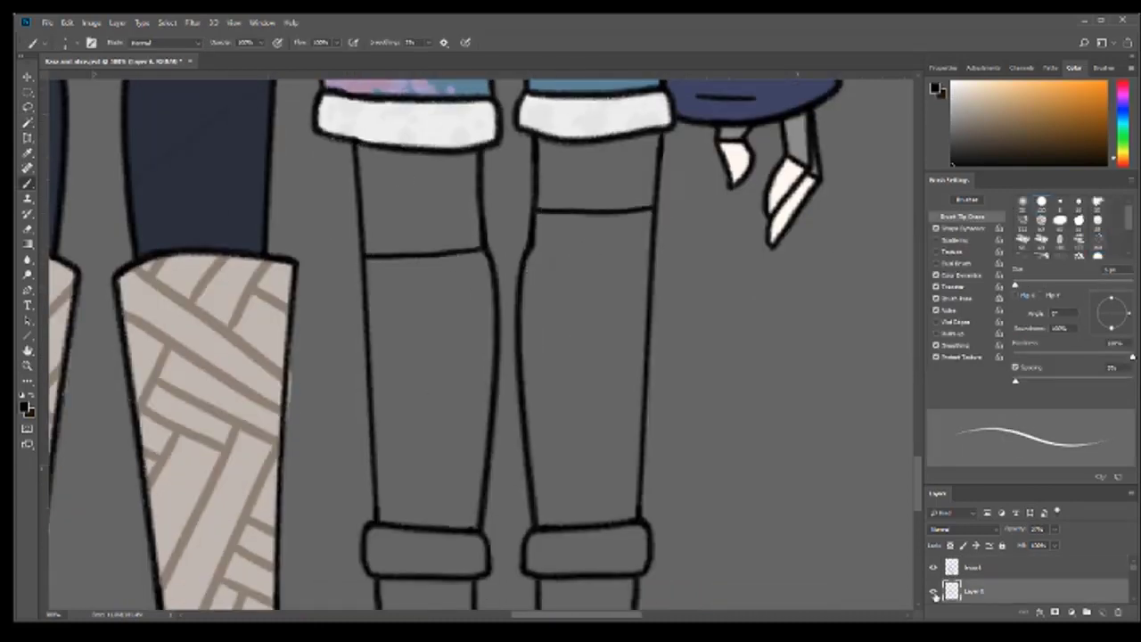
Step: Draw a black line just above each boot cuff and fill the narrow bands between with maroon
key(e)
key(b)
drag(378, 504, 484, 502)
drag(536, 502, 639, 500)
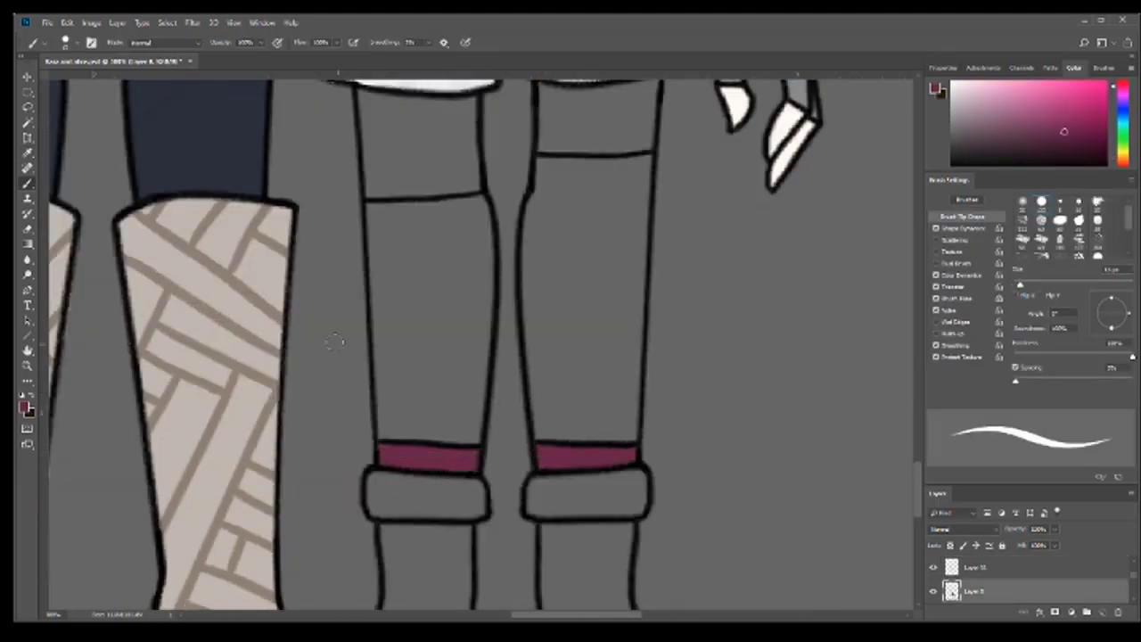
Step: Fill the child's socks on both legs with muted purple-grey
click(1113, 100)
mouse_move(419, 245)
mouse_down()
mouse_move(455, 434)
mouse_move(390, 210)
mouse_move(456, 435)
mouse_move(481, 232)
mouse_up()
key(ctrl+z)
click(965, 125)
mouse_move(535, 197)
mouse_down()
mouse_move(544, 393)
mouse_move(616, 281)
mouse_move(624, 223)
mouse_up()
Step: Dab beige and brown colour samples on the child's boot cuff, shafts and sole
click(1125, 160)
click(981, 140)
drag(544, 486, 624, 494)
scroll(535, 357, down, 5)
scroll(594, 428, down, 3)
scroll(426, 406, up, 3)
key(i)
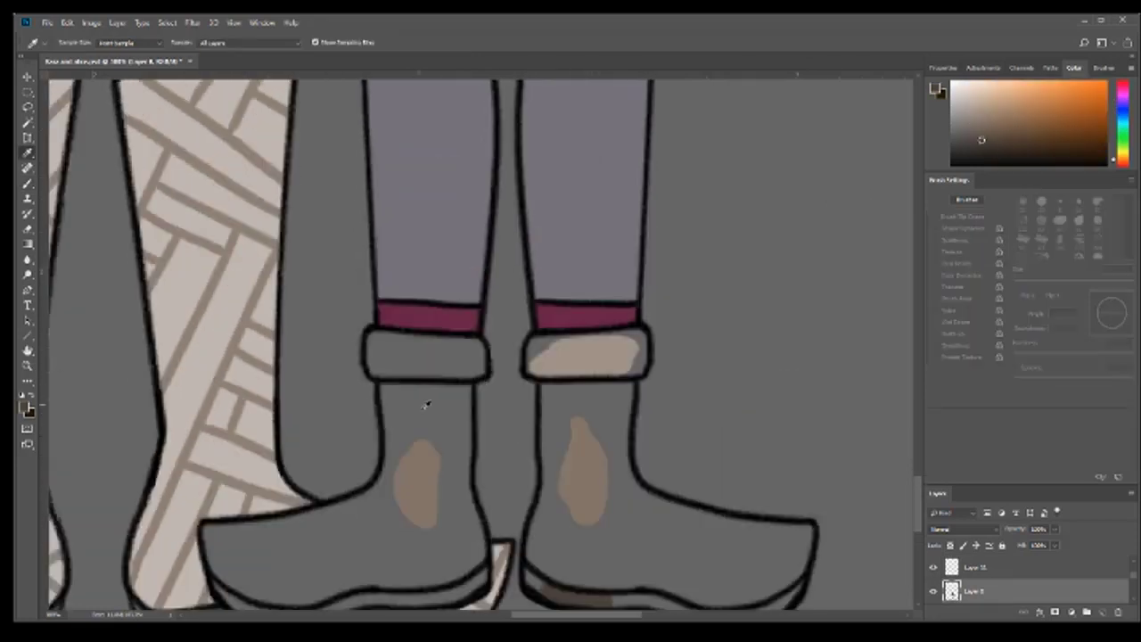
Step: Fill both of the child's boots with taupe brown and the legs above the socks with muted blue
key(b)
scroll(427, 406, up, 5)
alt+click(593, 174)
mouse_move(401, 307)
mouse_down()
mouse_move(410, 348)
mouse_move(464, 420)
mouse_move(494, 504)
mouse_move(570, 482)
mouse_up()
scroll(556, 266, down, 5)
scroll(446, 401, up, 5)
alt+click(471, 446)
scroll(445, 401, up, 3)
scroll(535, 401, left, 3)
mouse_move(446, 464)
mouse_down()
mouse_move(387, 339)
mouse_move(378, 426)
mouse_up()
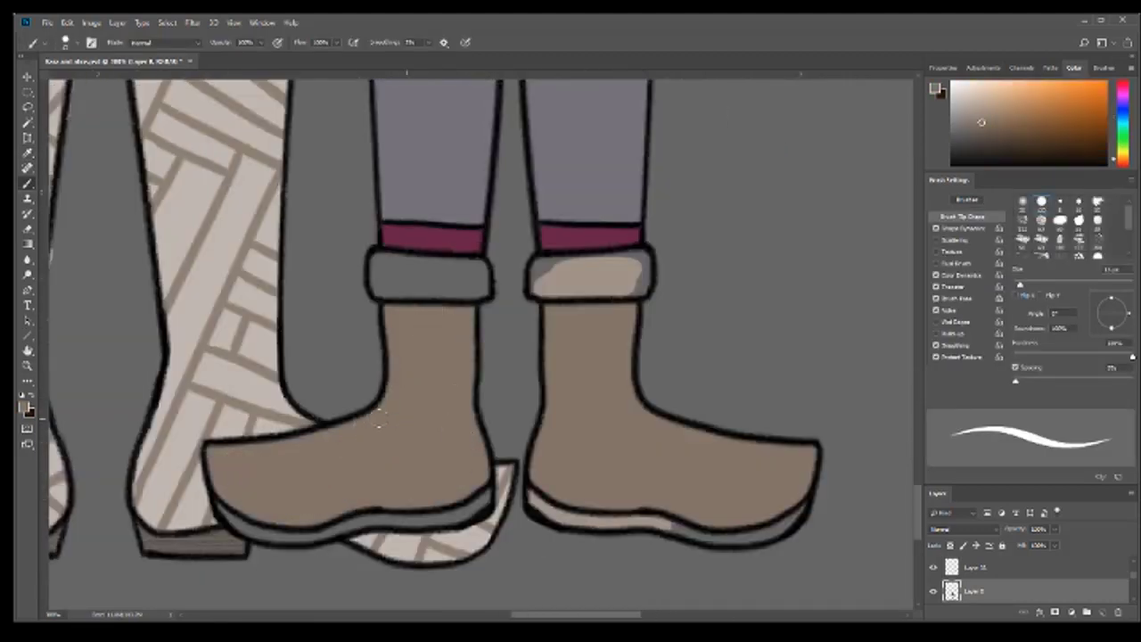
Step: Fill the cuffs and soles of both boots with light beige
drag(472, 285, 379, 278)
scroll(296, 472, down, 3)
scroll(482, 347, down, 3)
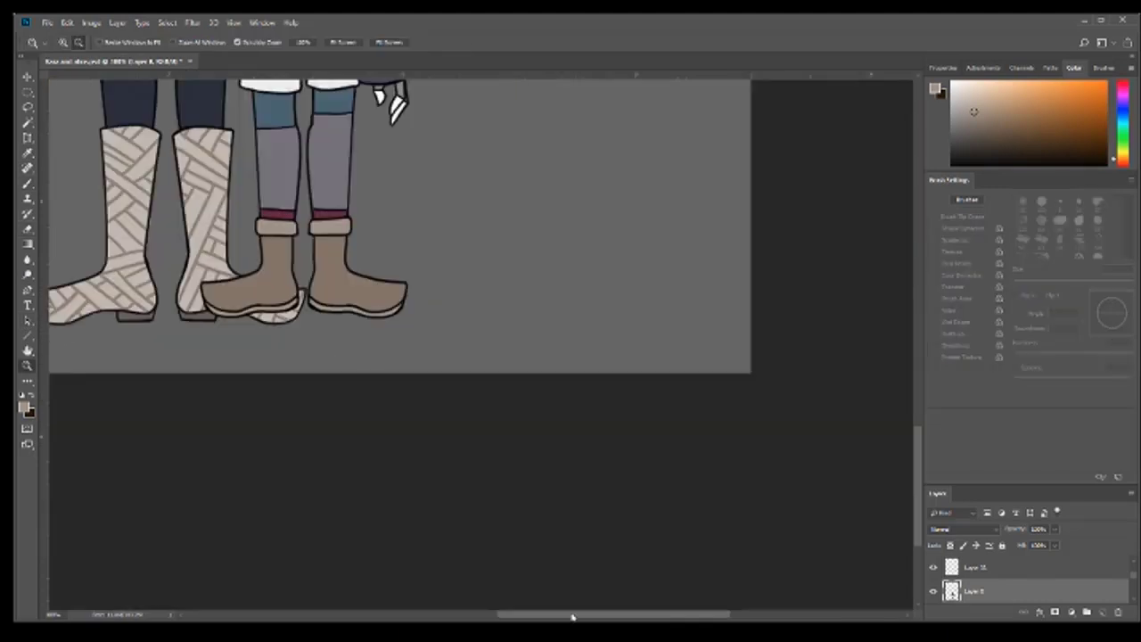
Step: Draw fine darker strands across the adult's blond hair with a 1 px brush on a new layer, kept inside its outline
scroll(482, 347, up, 3)
scroll(366, 196, up, 10)
scroll(107, 244, left, 5)
key(e)
scroll(107, 244, up, 2)
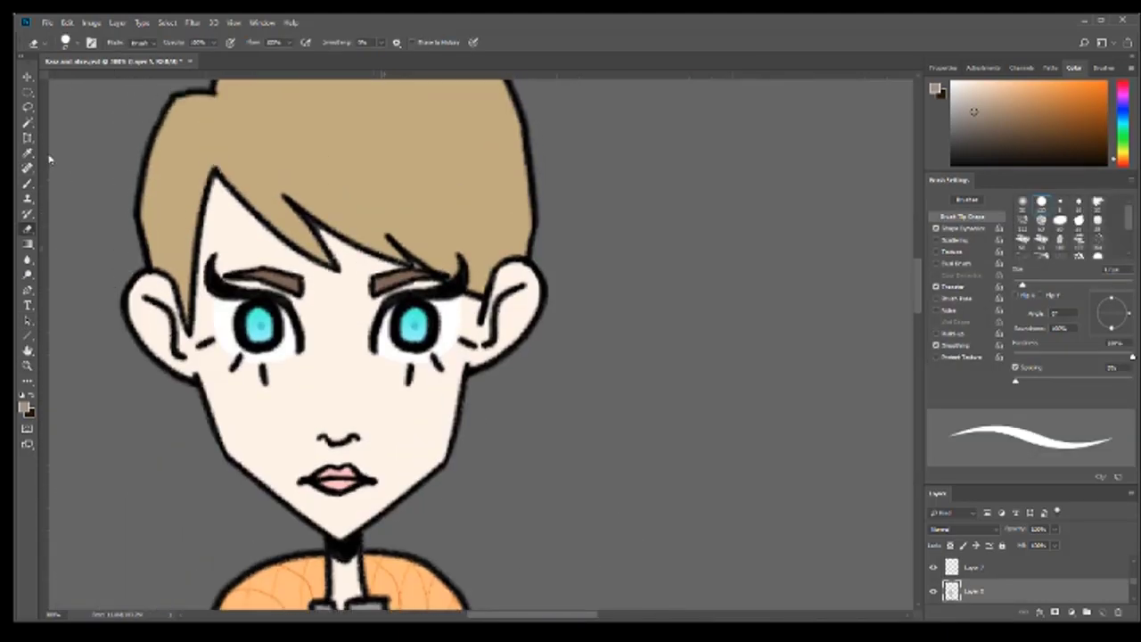
key(b)
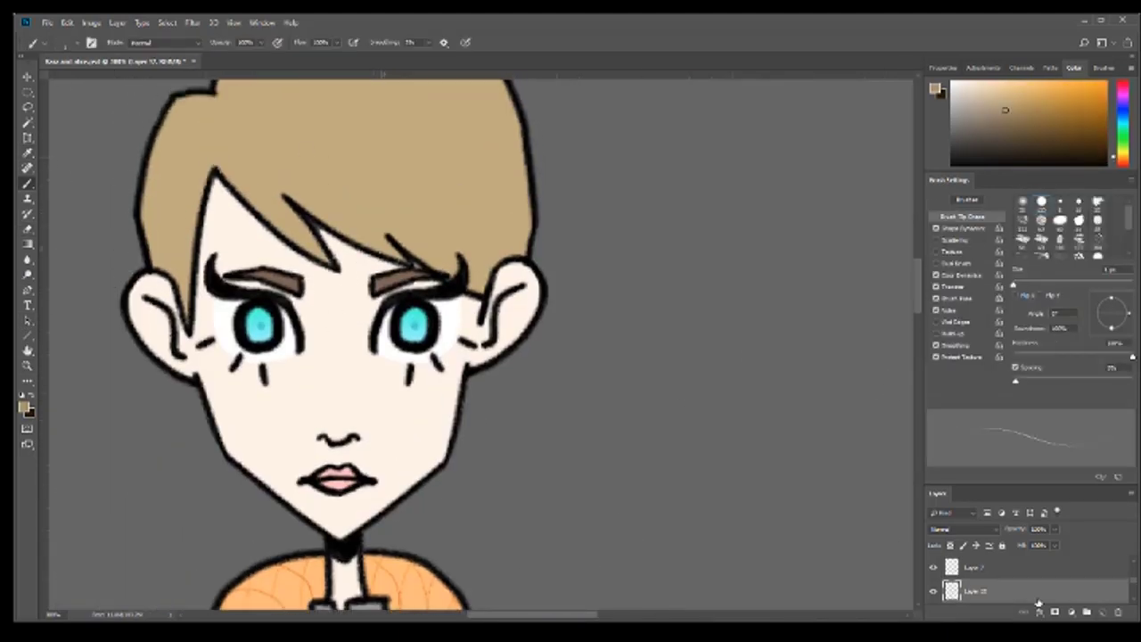
ctrl+click(951, 567)
scroll(354, 280, up, 5)
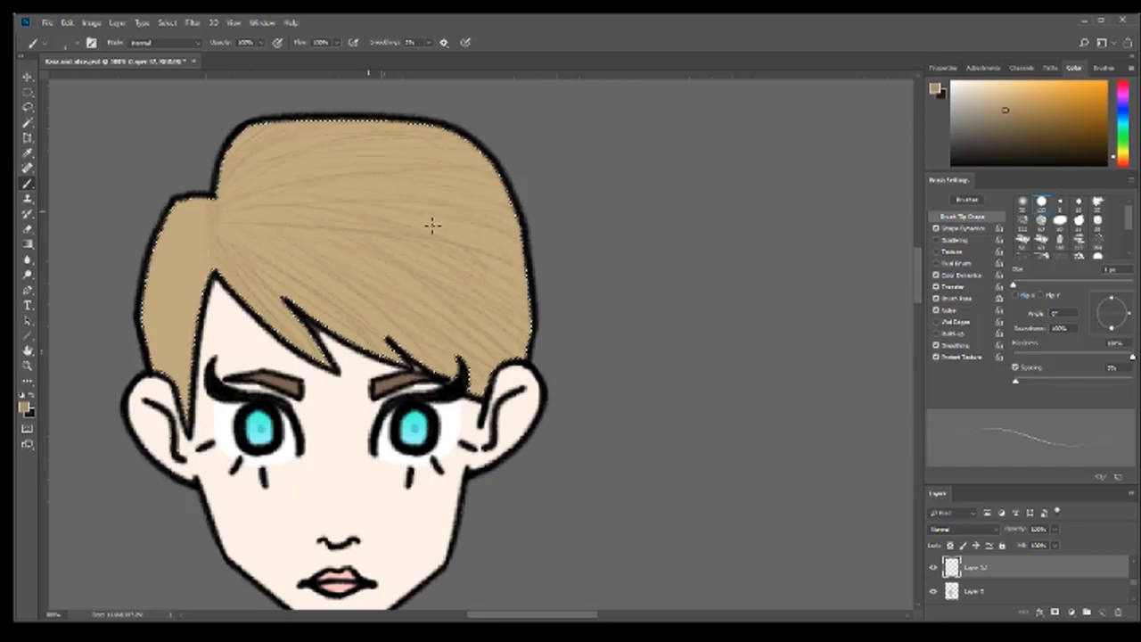
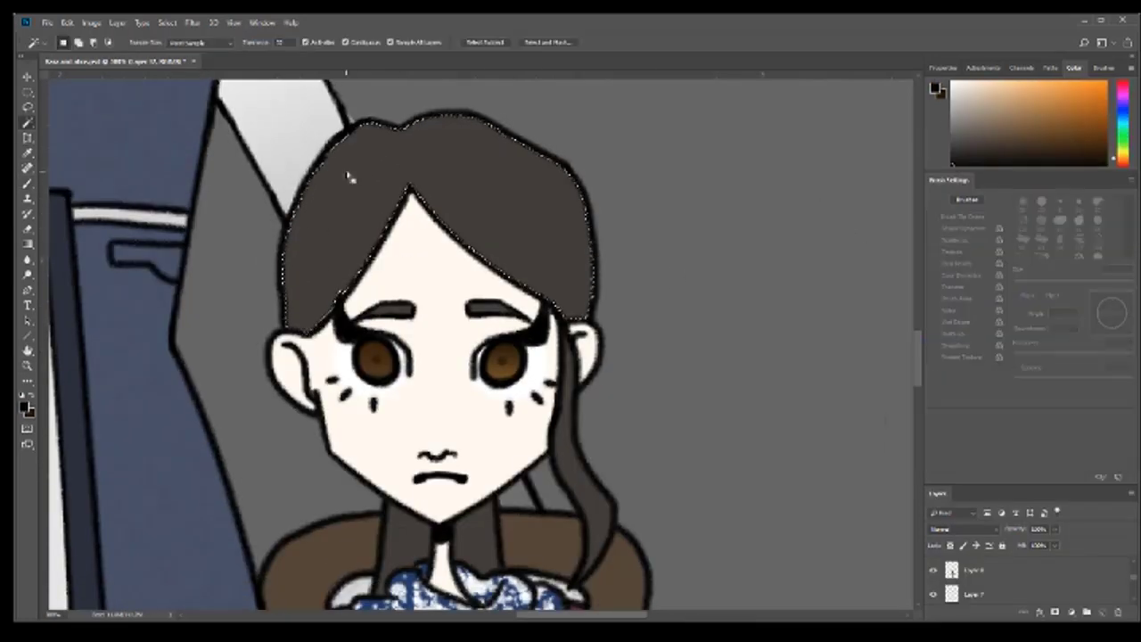
Step: Draw fine black strands over the child's hair, covering the crown, the side lock and the hair beside the neck
key(b)
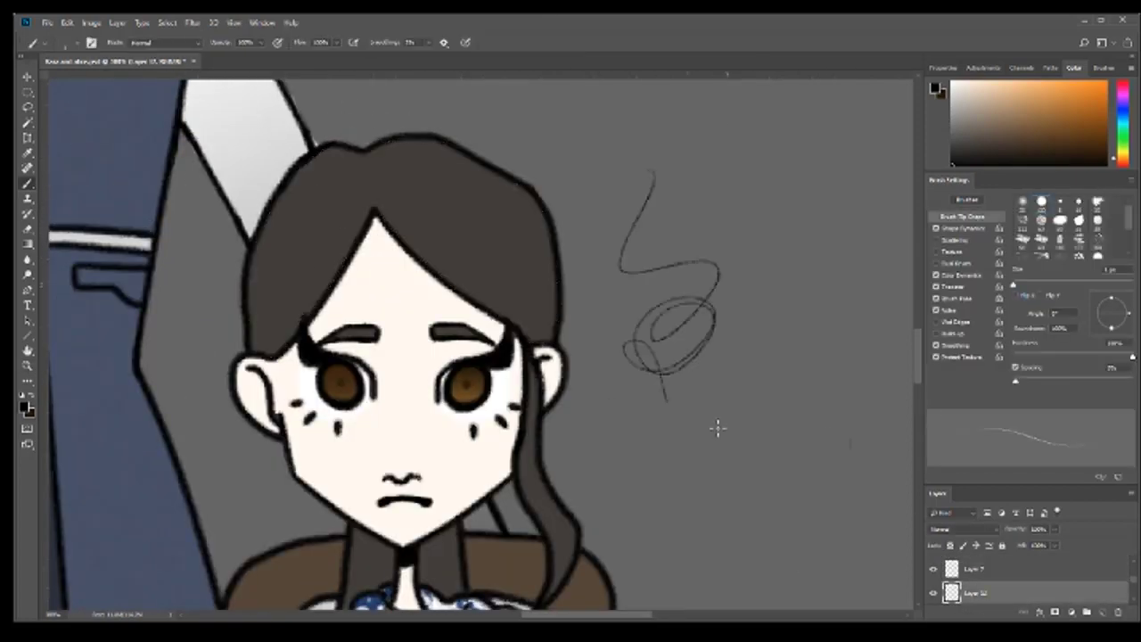
key(ctrl+z)
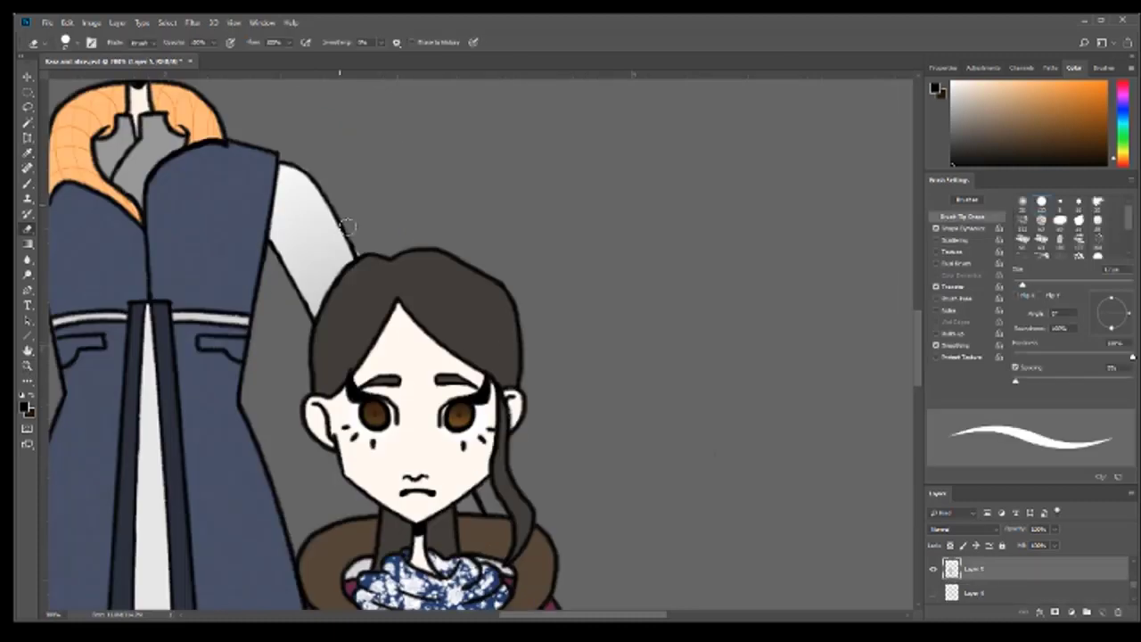
key(b)
drag(337, 279, 312, 355)
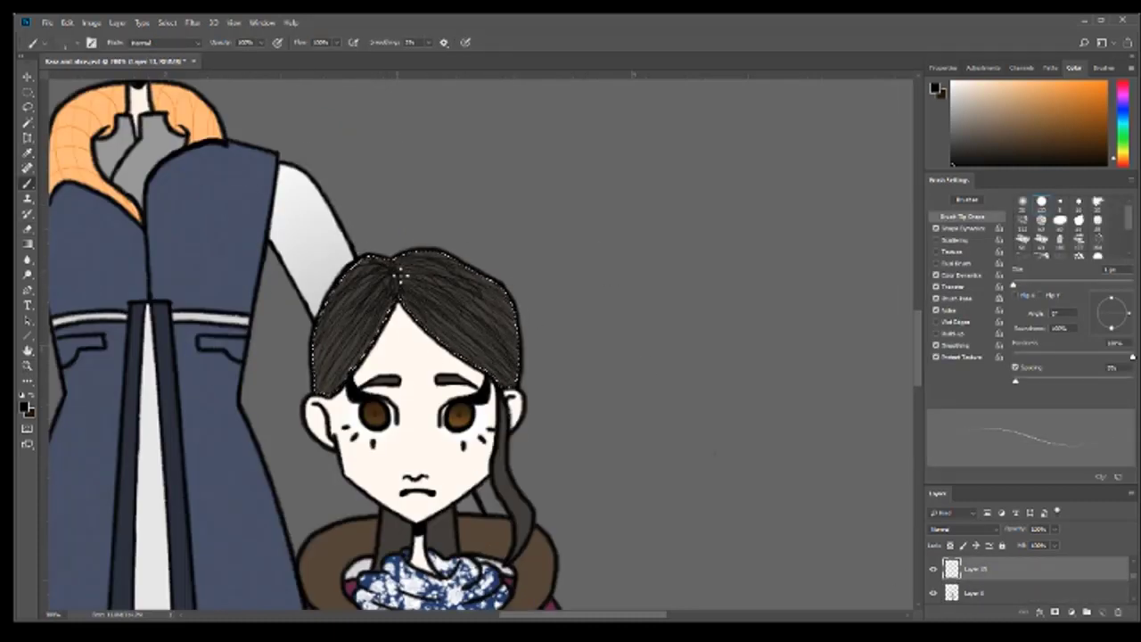
drag(464, 282, 500, 312)
mouse_move(513, 406)
mouse_down()
mouse_move(521, 549)
mouse_move(517, 535)
mouse_up()
drag(383, 513, 416, 561)
Step: Brush a light beige fleecy texture over the cuffs of both of the child's boots
scroll(441, 540, down, 15)
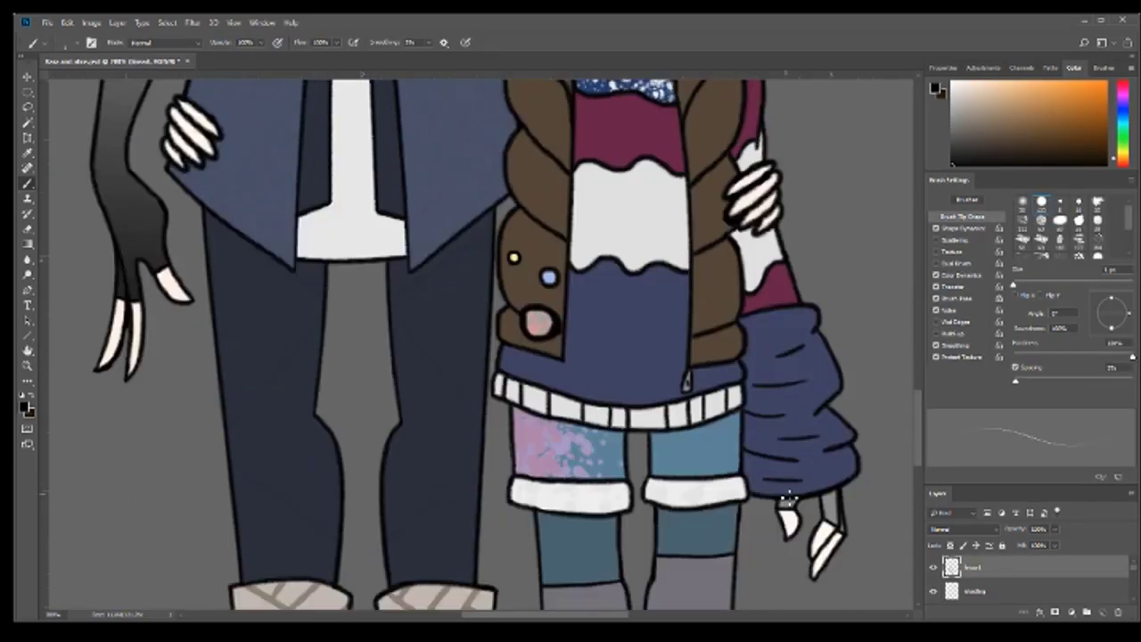
click(992, 595)
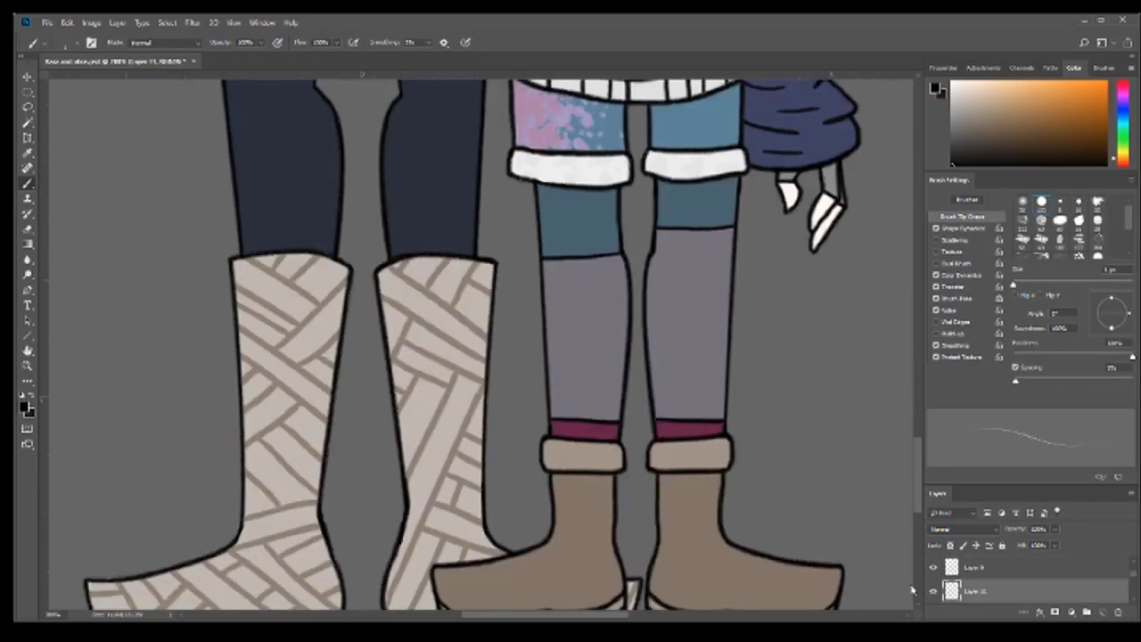
key(period)
ctrl+click(952, 591)
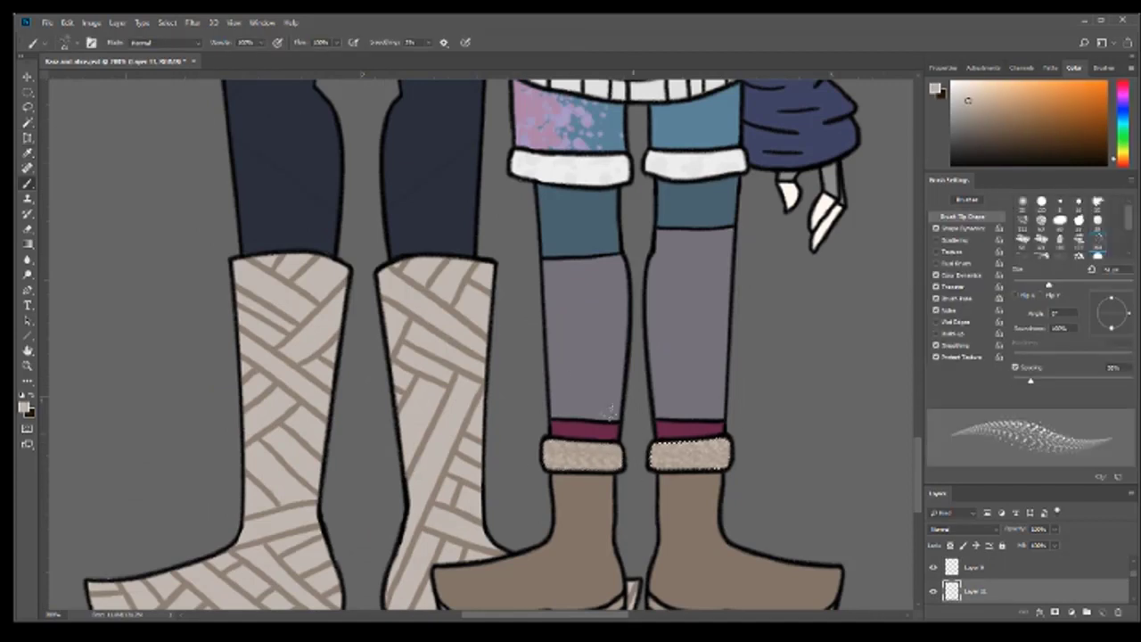
Step: Brush a dark purple-grey knitted texture down the child's sock farther from the adult
drag(678, 141, 678, 357)
key(ctrl+z)
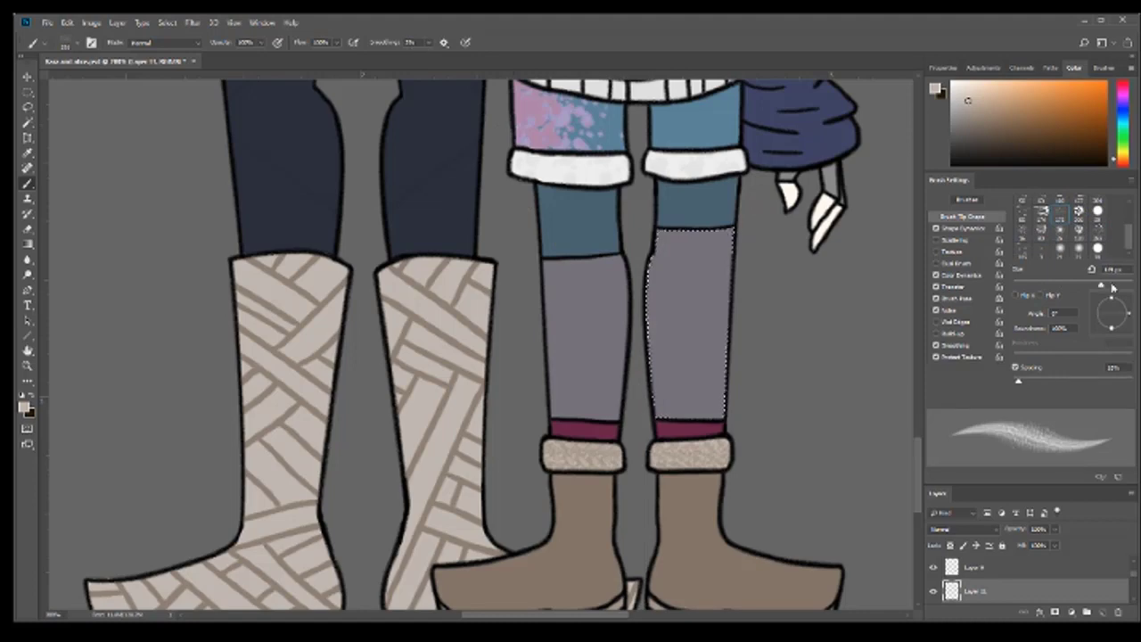
drag(691, 240, 691, 410)
drag(584, 254, 584, 419)
drag(691, 241, 691, 410)
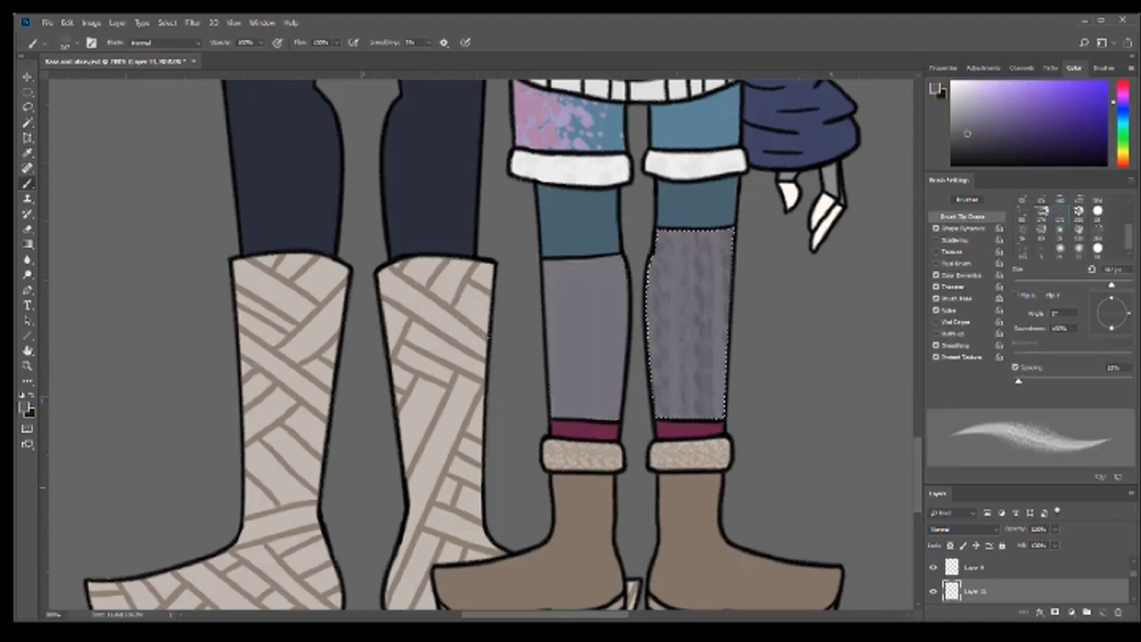
Step: Brush the purple-grey knitted texture down the child's sock nearer the adult
drag(585, 258, 584, 419)
key(w)
click(993, 577)
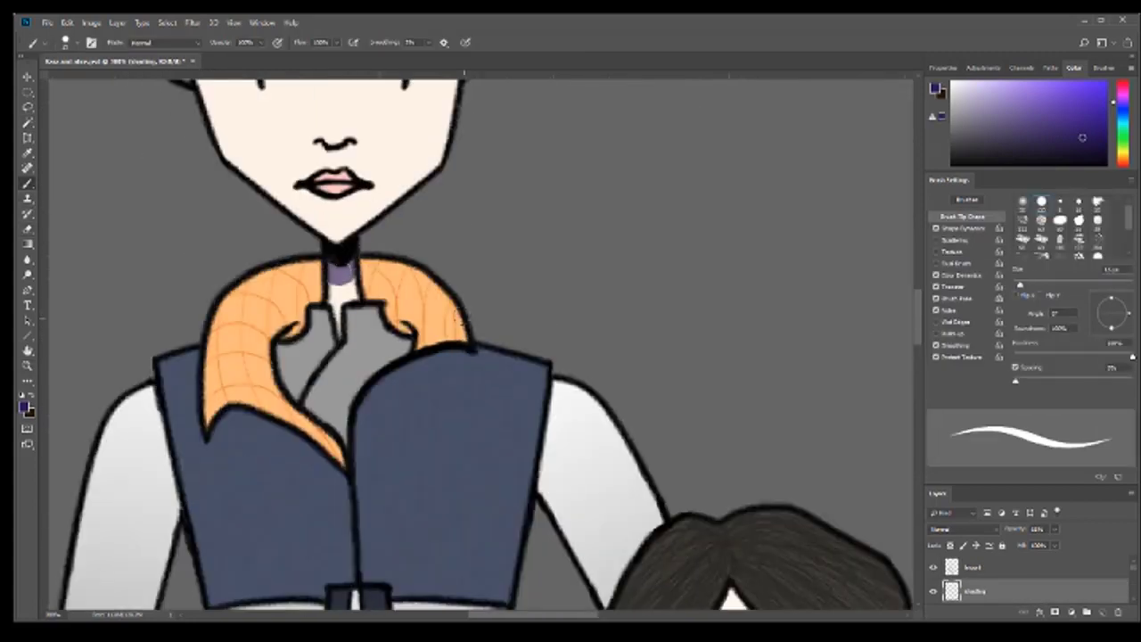
Step: Paint translucent dark purple shadows on the shading layer over the adult's neck, ears and forehead, and on the coat beneath the orange collar
scroll(481, 348, up, 2)
drag(472, 428, 356, 482)
scroll(250, 495, up, 5)
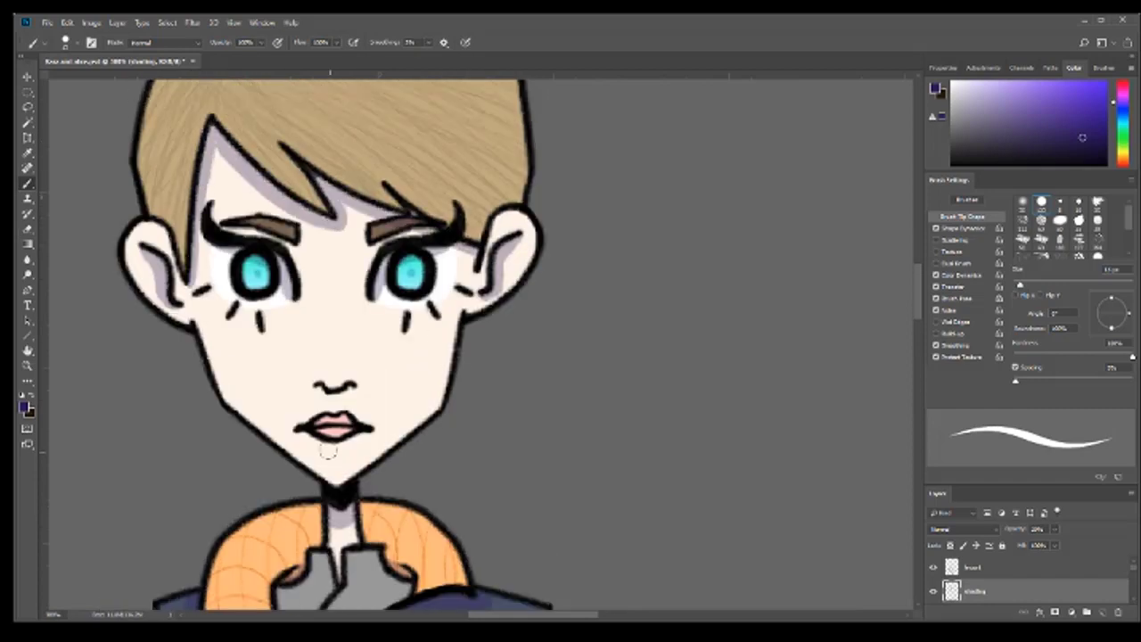
scroll(482, 348, down, 10)
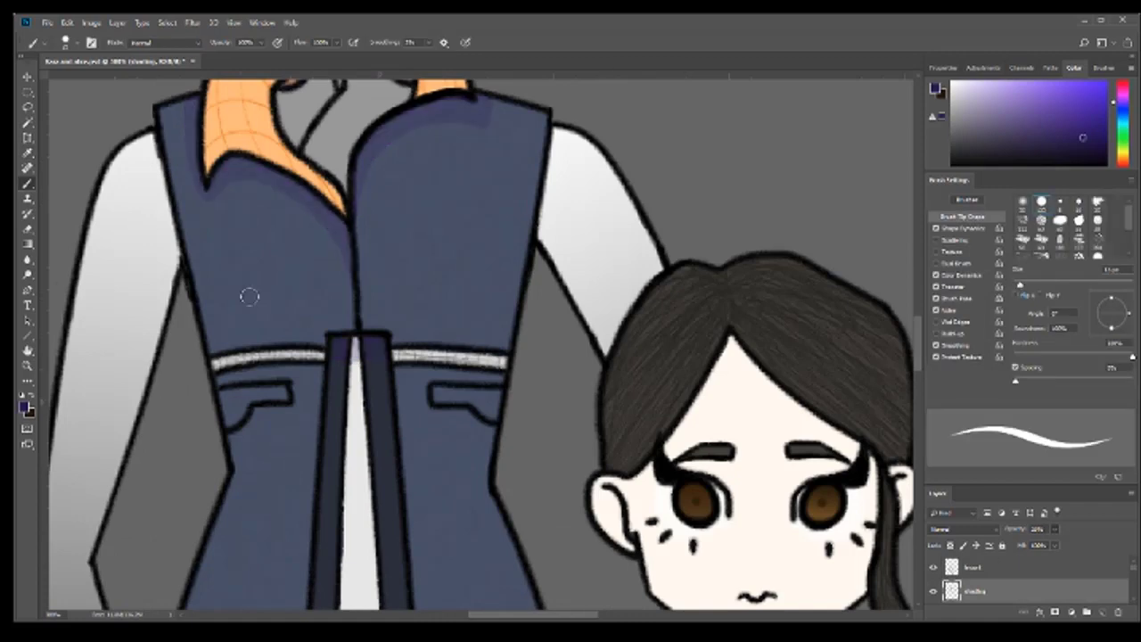
Step: Shade the adult's coat beneath the belt and pocket flaps, its dark front trim, and the white shirt along the coat's edges
scroll(265, 409, down, 5)
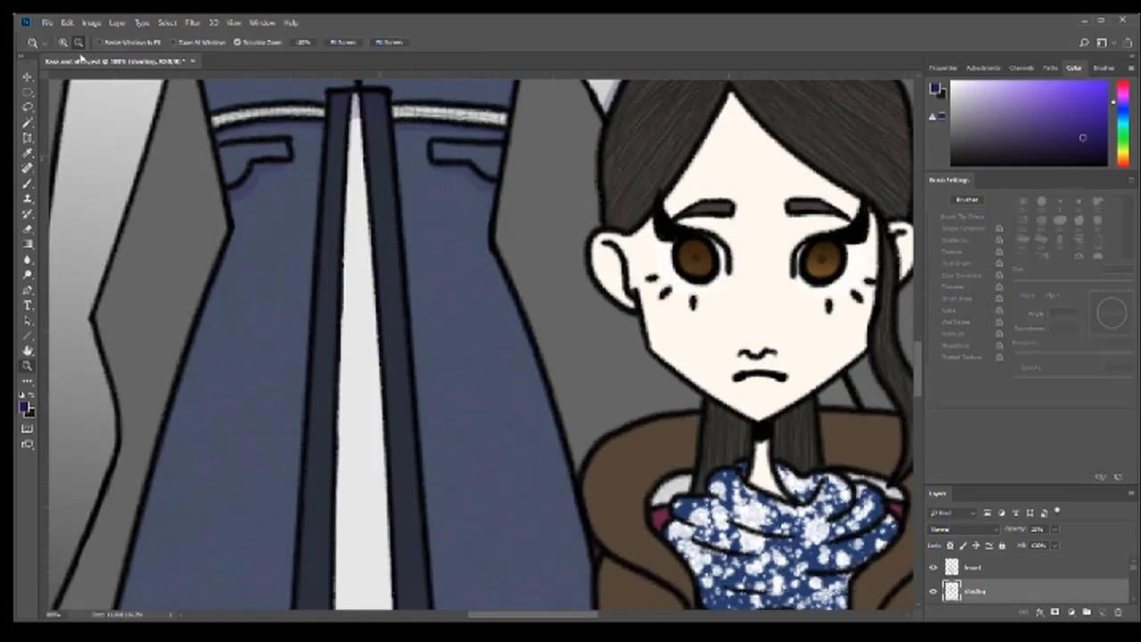
scroll(373, 83, right, 2)
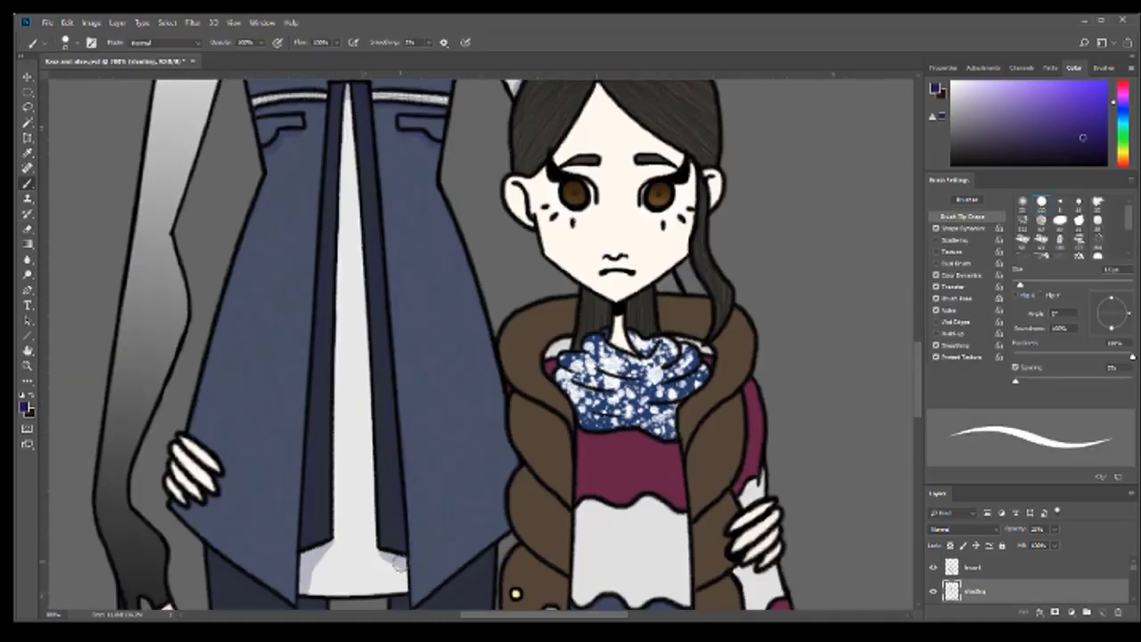
key(ctrl+minus)
key(ctrl+plus)
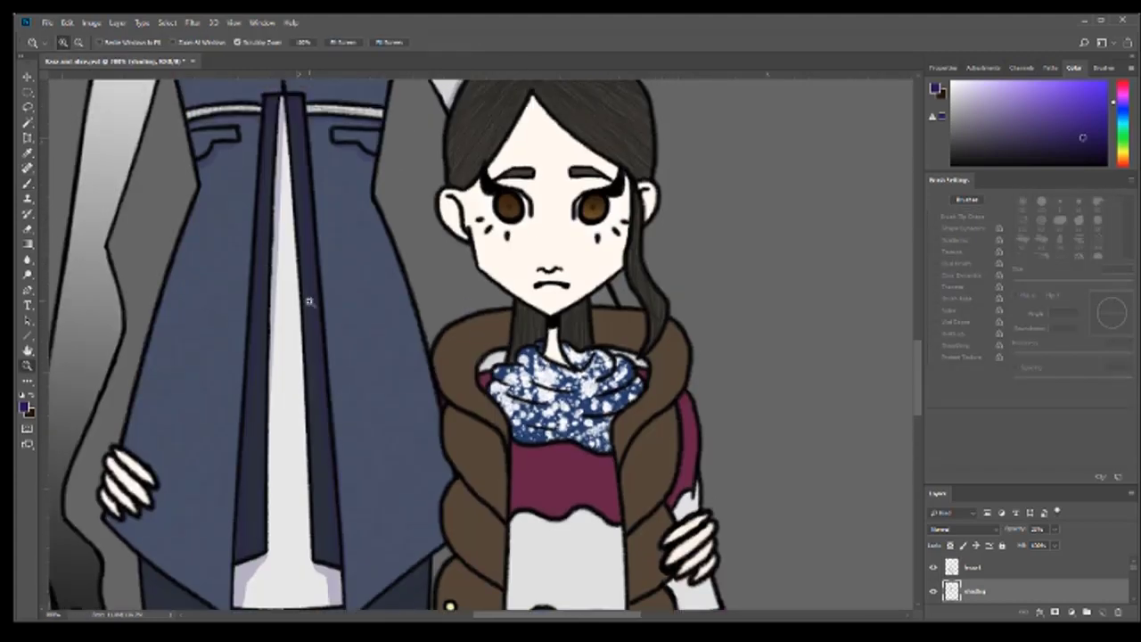
Step: Duplicate the shadow strip along the white shirt, mirror it onto the shirt's opposite edge and merge it into the shading layer
key(w)
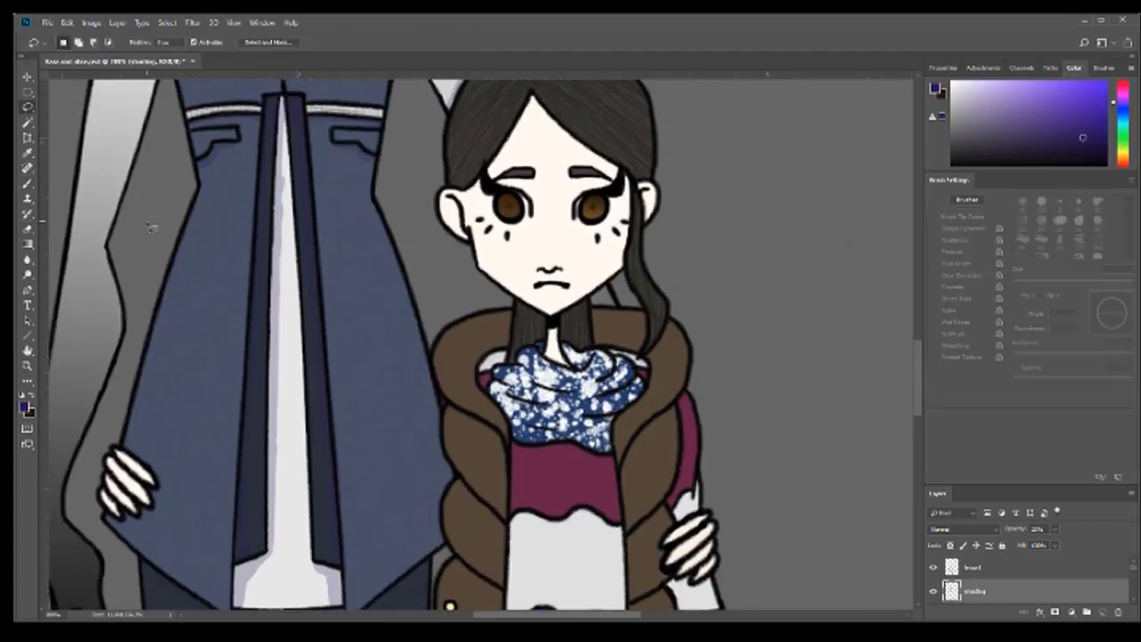
click(281, 222)
key(ctrl+j)
key(ctrl+t)
key(Return)
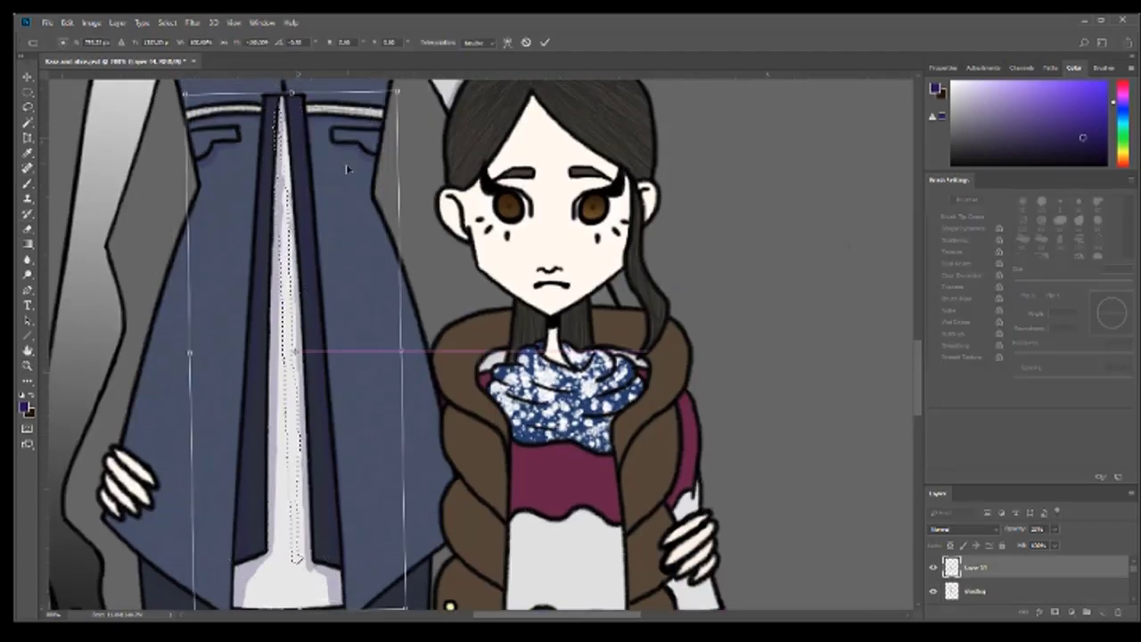
key(ctrl+e)
Step: Shade the adult's trousers beneath the coat hem and add crease shadows at the knees
key(b)
scroll(327, 334, down, 5)
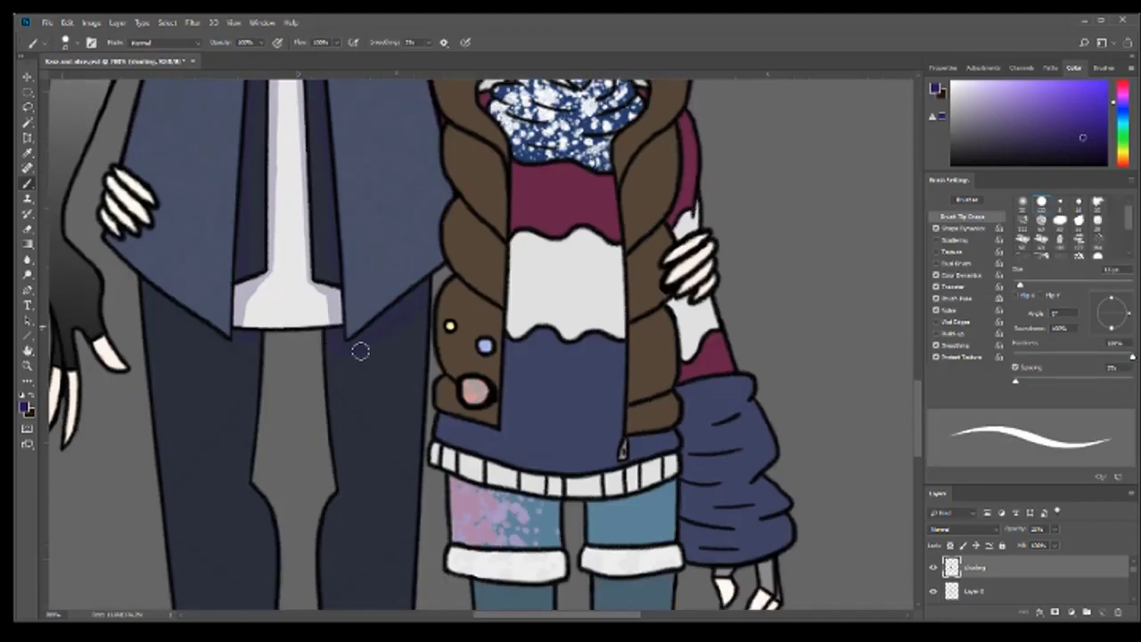
ctrl+right_click(327, 473)
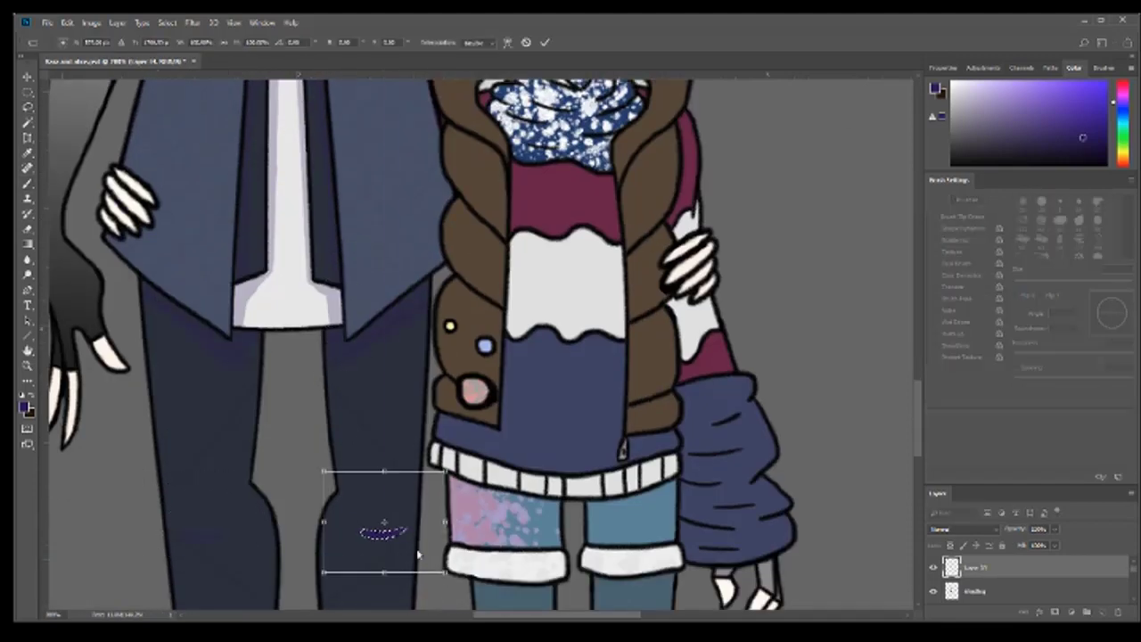
click(383, 535)
Step: Shade the boot heels, the child's boots beneath the cuffs, the adult's partly hidden foot and the shorts beneath the sweater hem
scroll(396, 370, down, 5)
scroll(187, 408, down, 7)
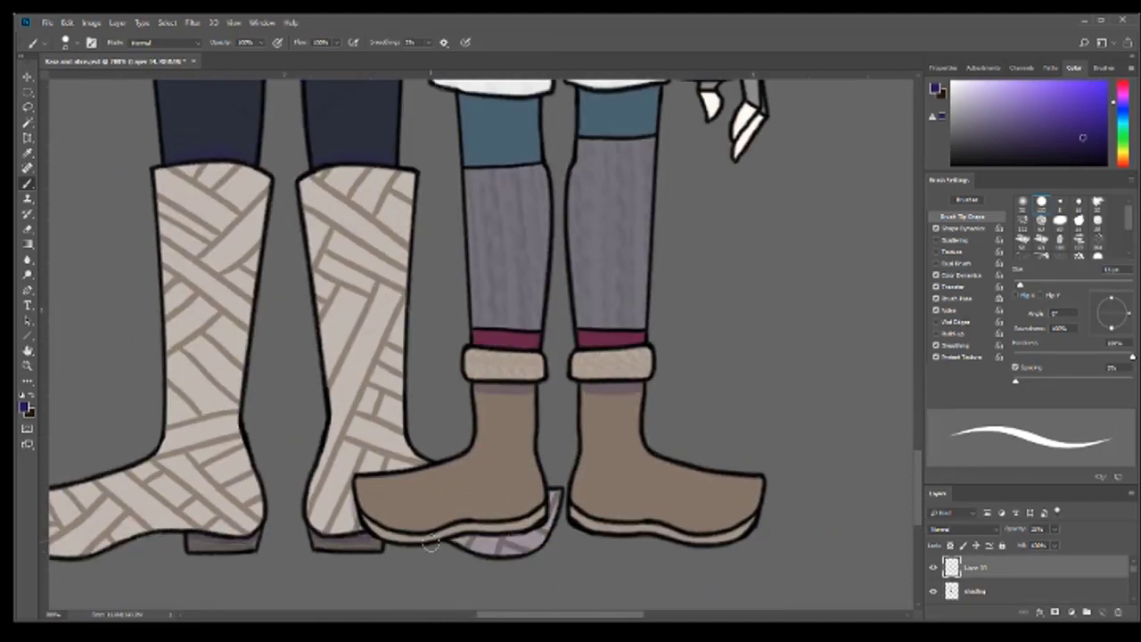
scroll(596, 254, up, 5)
scroll(648, 222, up, 10)
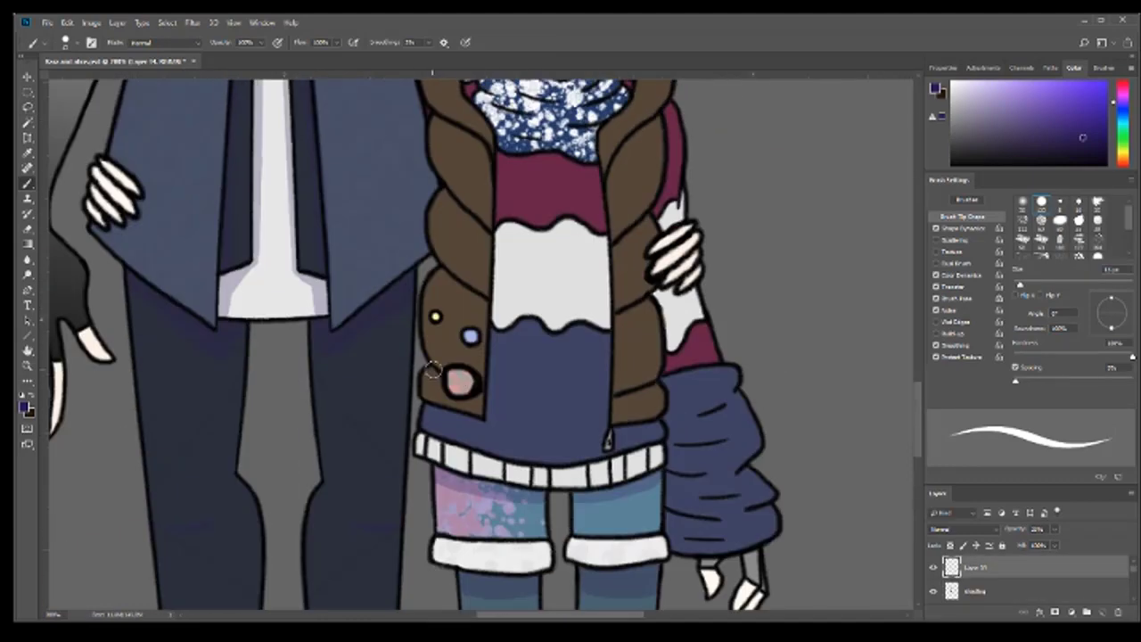
Step: Shade the adult's sleeve beside the vest and above the child's head, and the child's forehead, neck hair and brown hood
scroll(502, 267, up, 15)
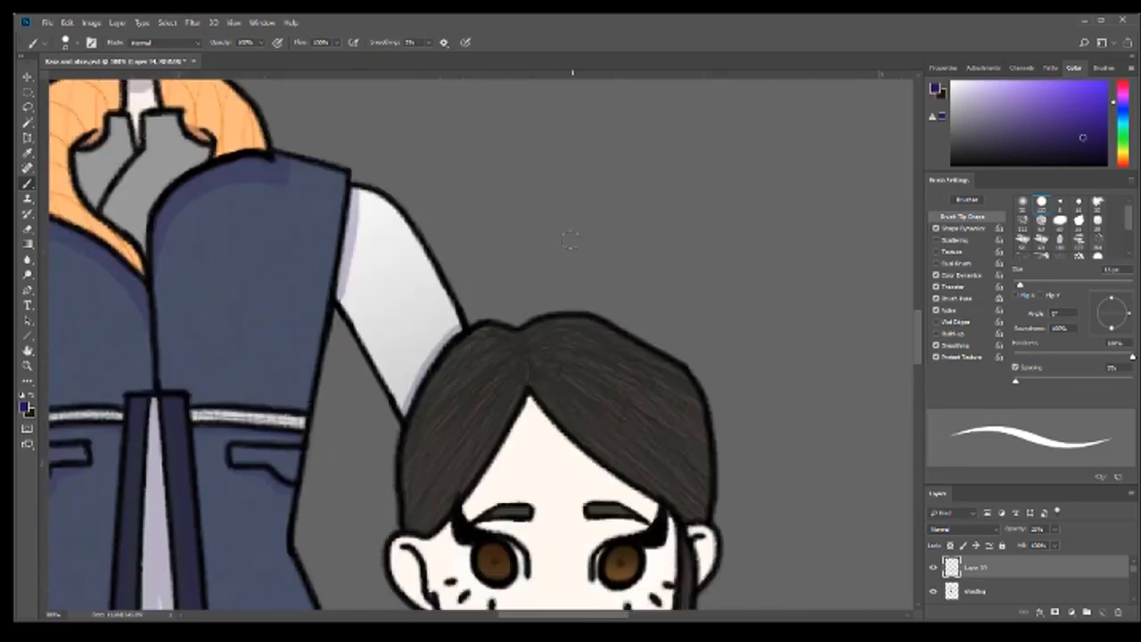
scroll(502, 267, down, 10)
scroll(502, 267, up, 3)
scroll(604, 224, up, 1)
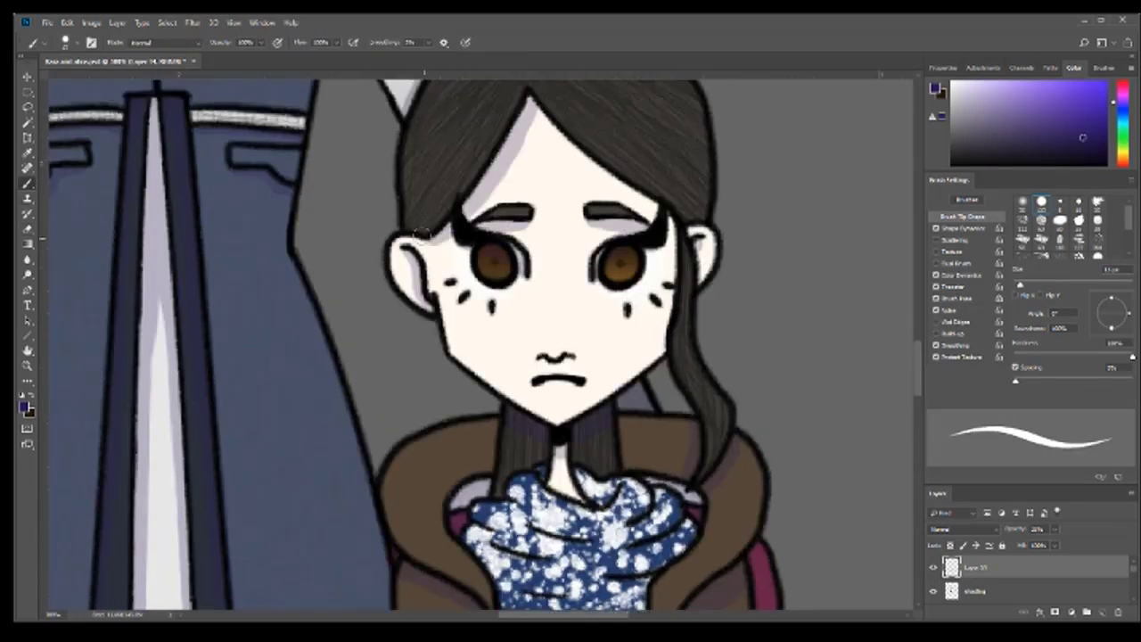
Step: Shade the folds of the child's brown vest, the sweater stripes, the ribbed hem and the sleeve around the adult's gripping hand
scroll(604, 135, down, 15)
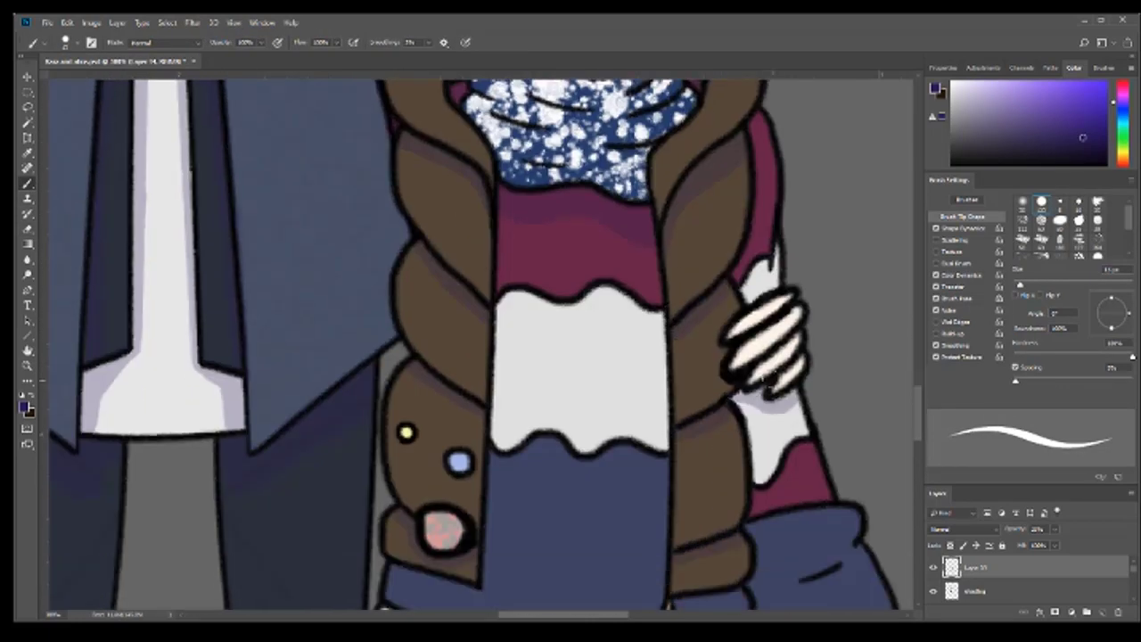
scroll(555, 386, up, 3)
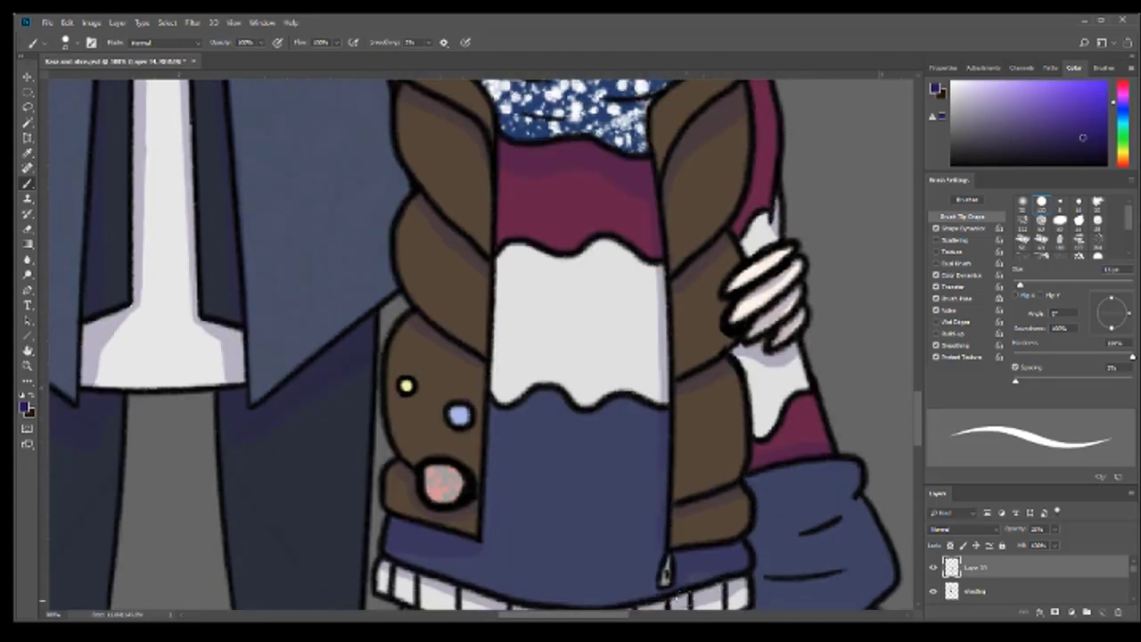
scroll(567, 496, down, 3)
scroll(747, 559, right, 2)
scroll(596, 288, up, 10)
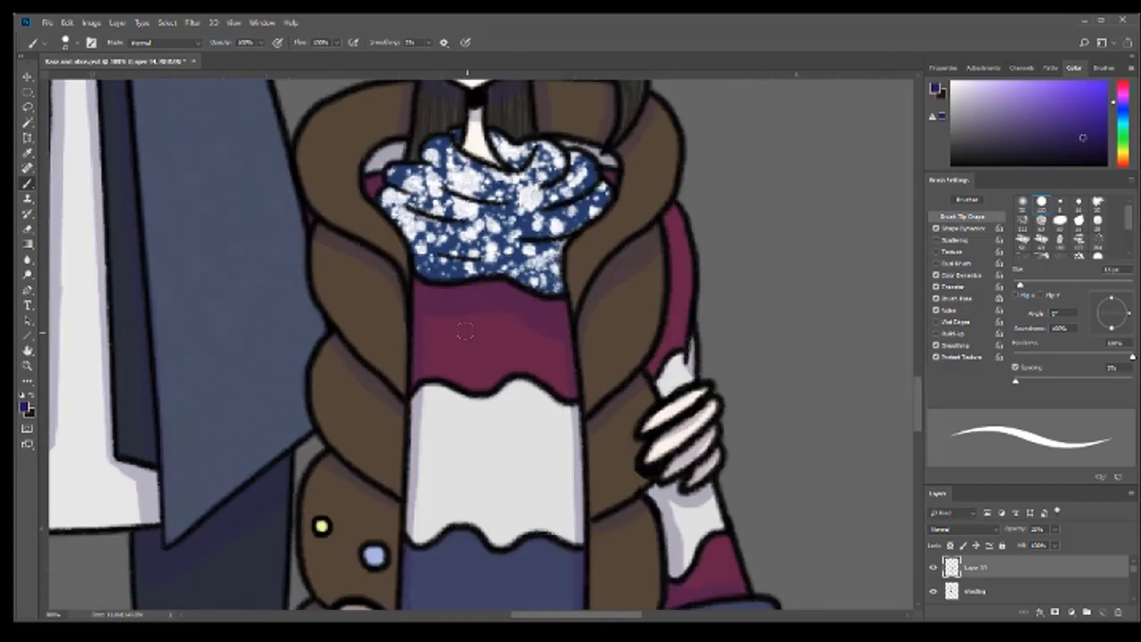
Step: Shade the child's bunched blue sleeve, the fingers beneath it and the leggings below the white cuffs of the shorts
scroll(606, 370, down, 5)
key(z)
click(189, 168)
key(ctrl+minus)
key(b)
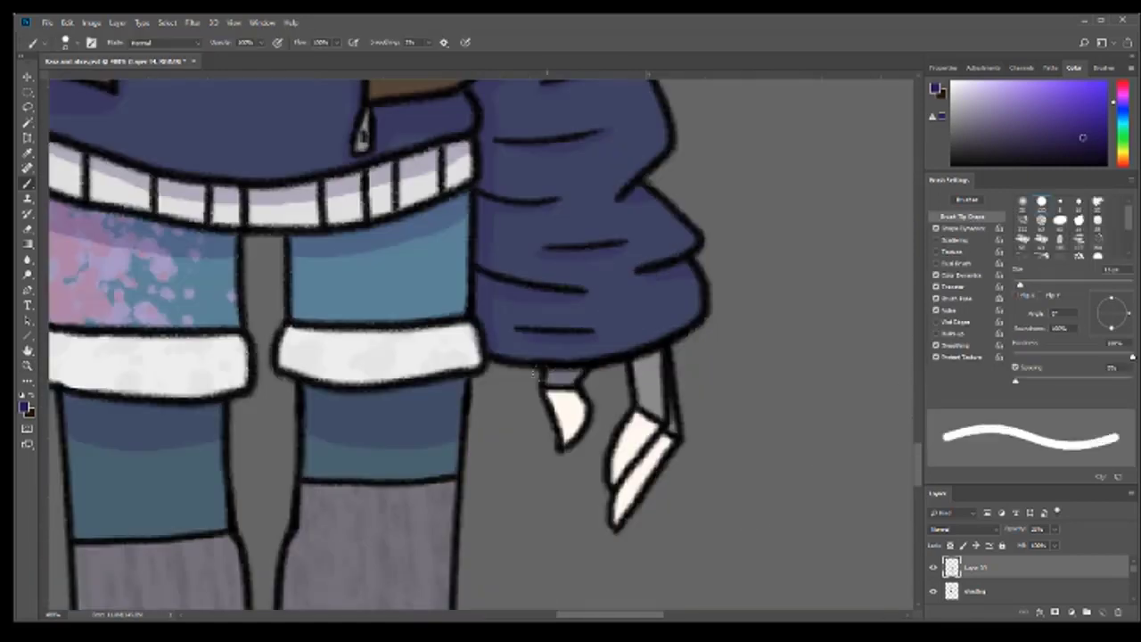
scroll(481, 348, up, 10)
key(b)
Step: Shade the adult's coat beside the child's vest, the child's fingers on the coat and the inner edge of the adult's hanging arm
scroll(657, 515, down, 10)
scroll(658, 515, left, 6)
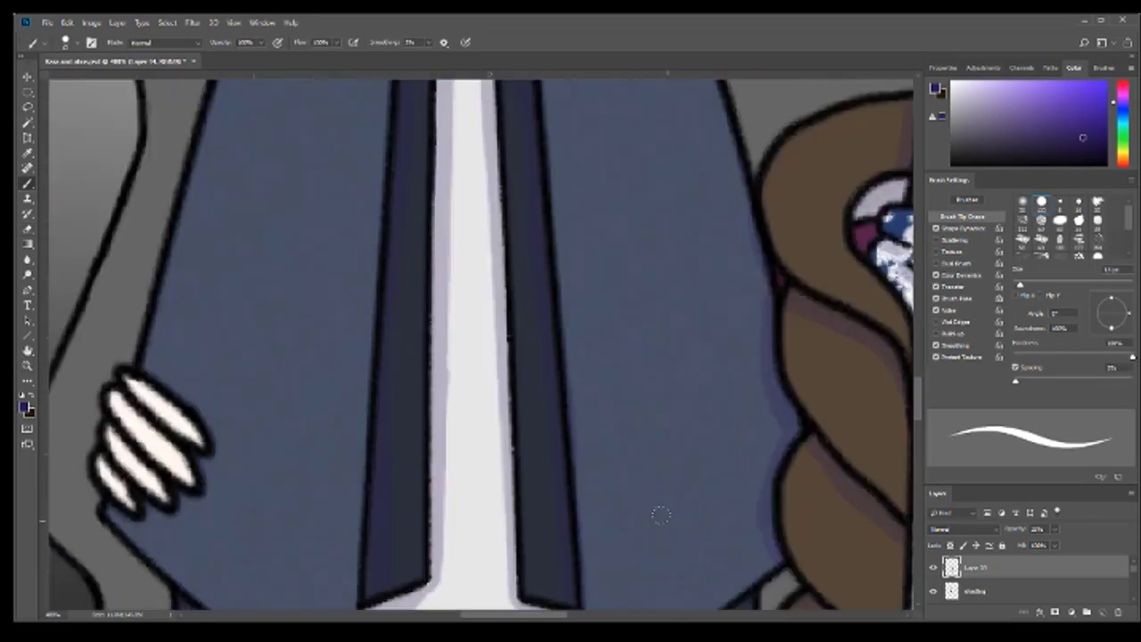
scroll(566, 359, up, 2)
scroll(335, 332, up, 5)
drag(412, 169, 363, 260)
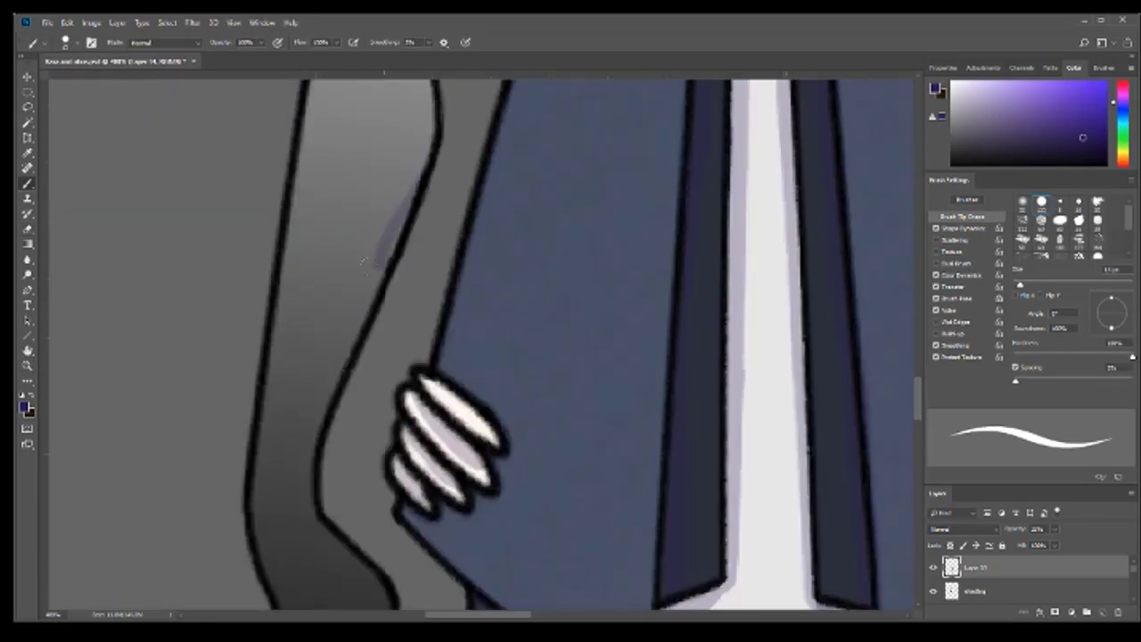
scroll(343, 343, up, 12)
scroll(504, 578, right, 5)
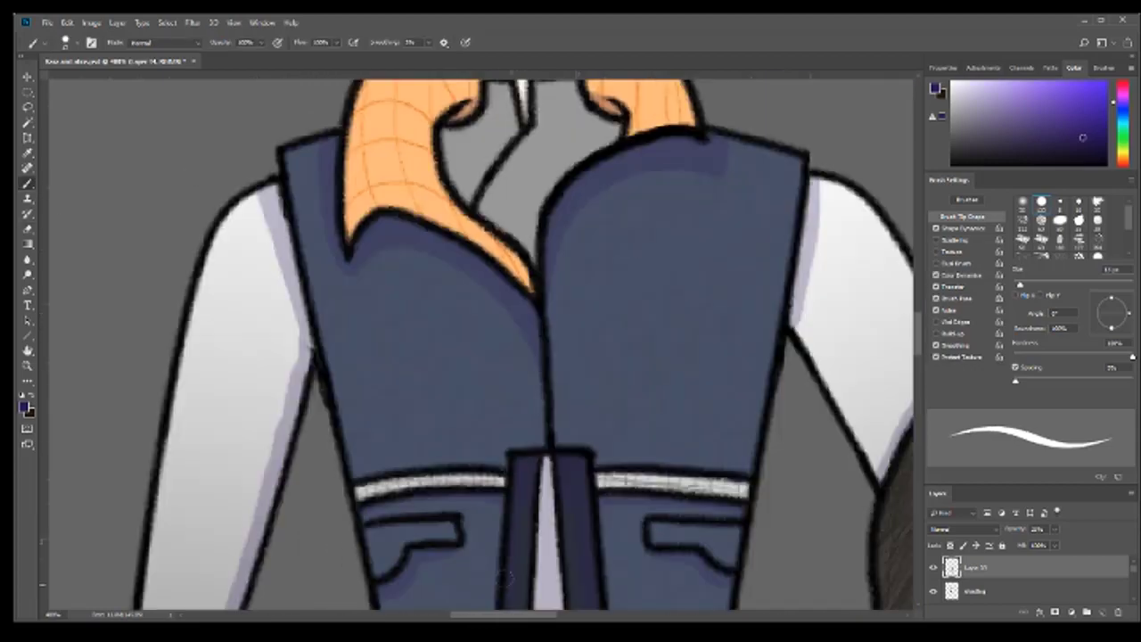
Step: Add shadows to the folds of the child's speckled scarf and around the adult's fingers on the child's arm
scroll(361, 507, down, 5)
scroll(361, 506, right, 6)
scroll(361, 507, up, 3)
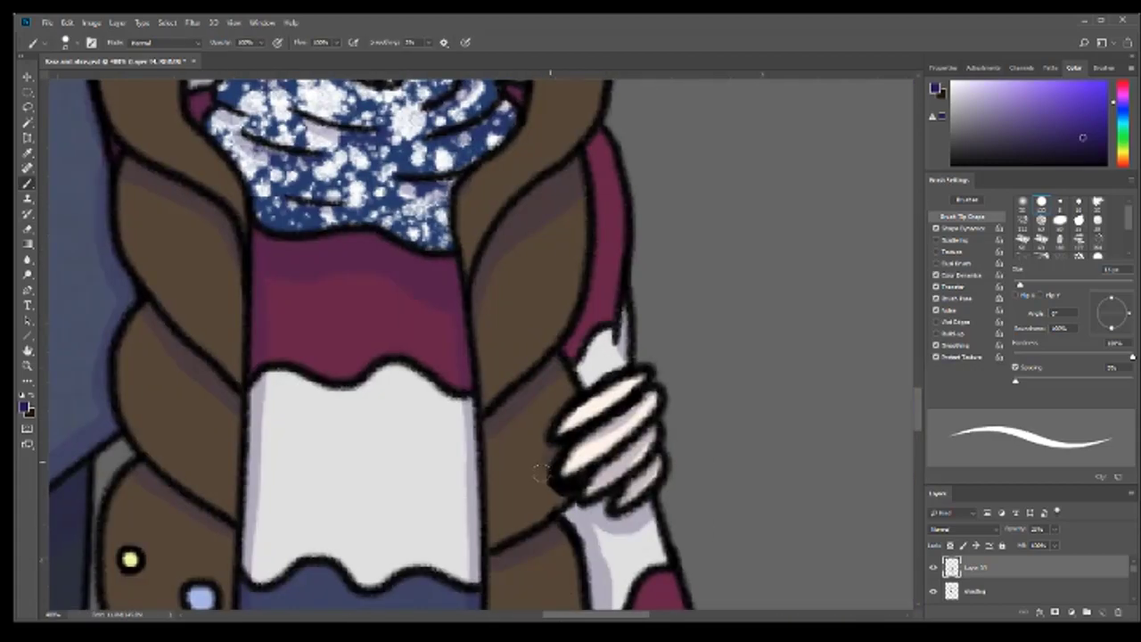
scroll(361, 506, down, 10)
Step: Try painting a slightly darker grey ground strip across the lower background behind the figures' feet
key(z)
scroll(361, 507, down, 10)
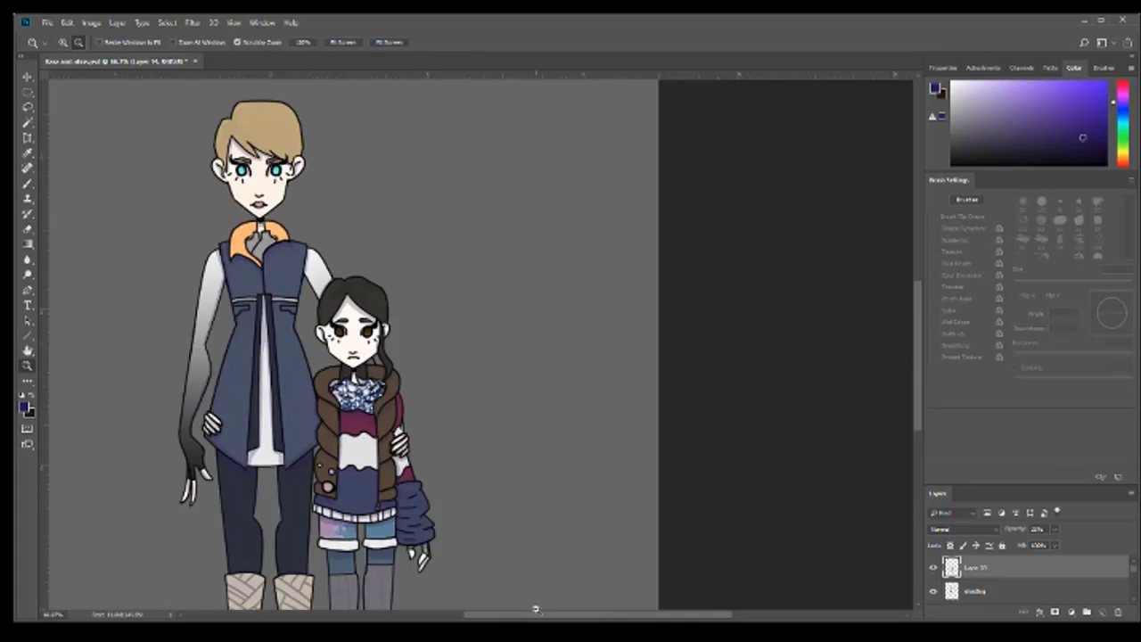
scroll(508, 412, down, 3)
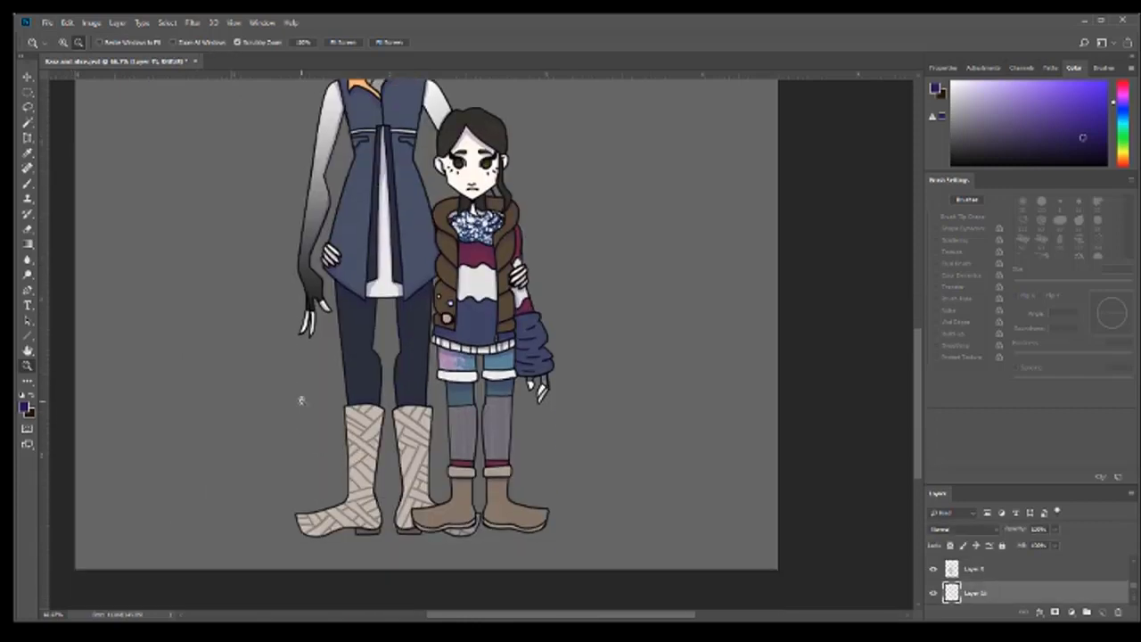
key(b)
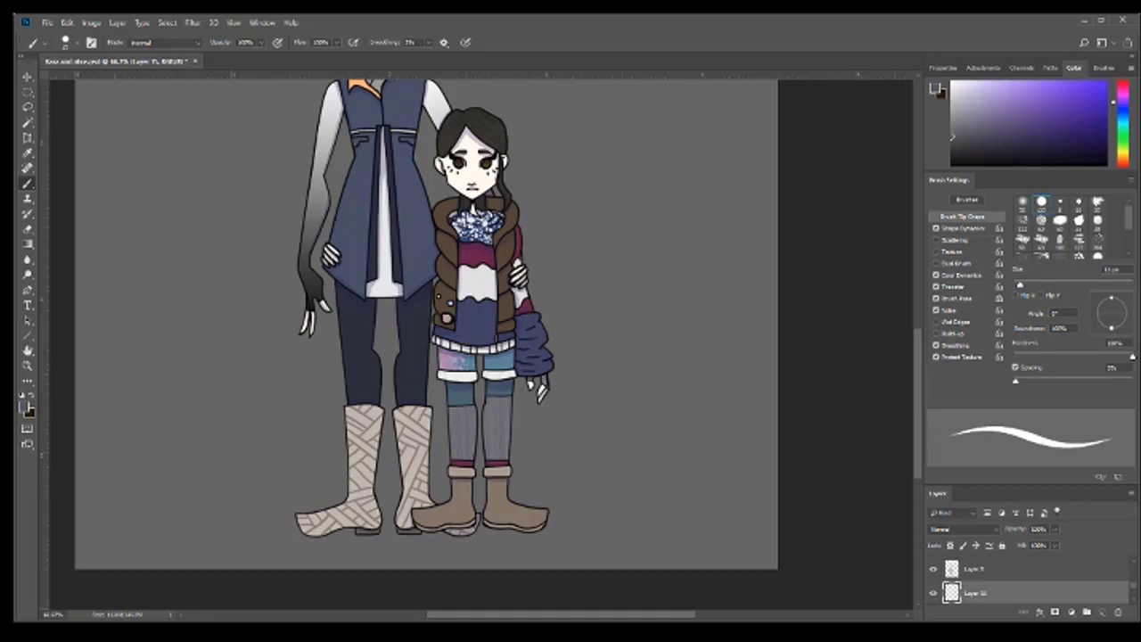
scroll(579, 520, up, 3)
key(z)
scroll(540, 454, down, 1)
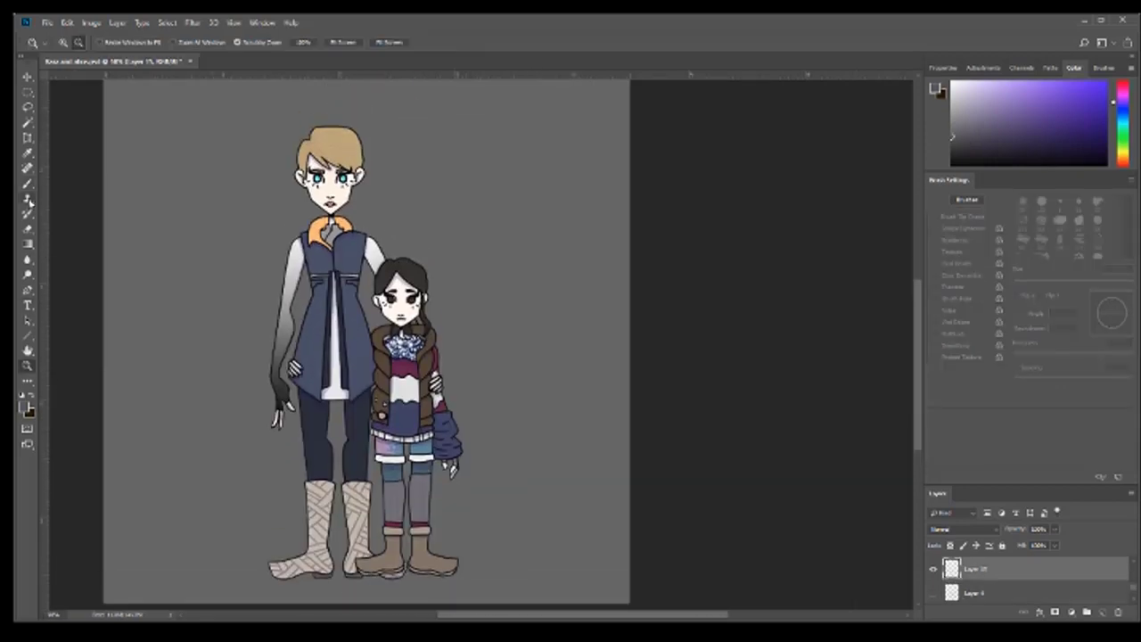
scroll(76, 97, down, 1)
key(b)
drag(125, 535, 625, 535)
Step: Try filling the selected ground strip with a near-black colour instead
key(w)
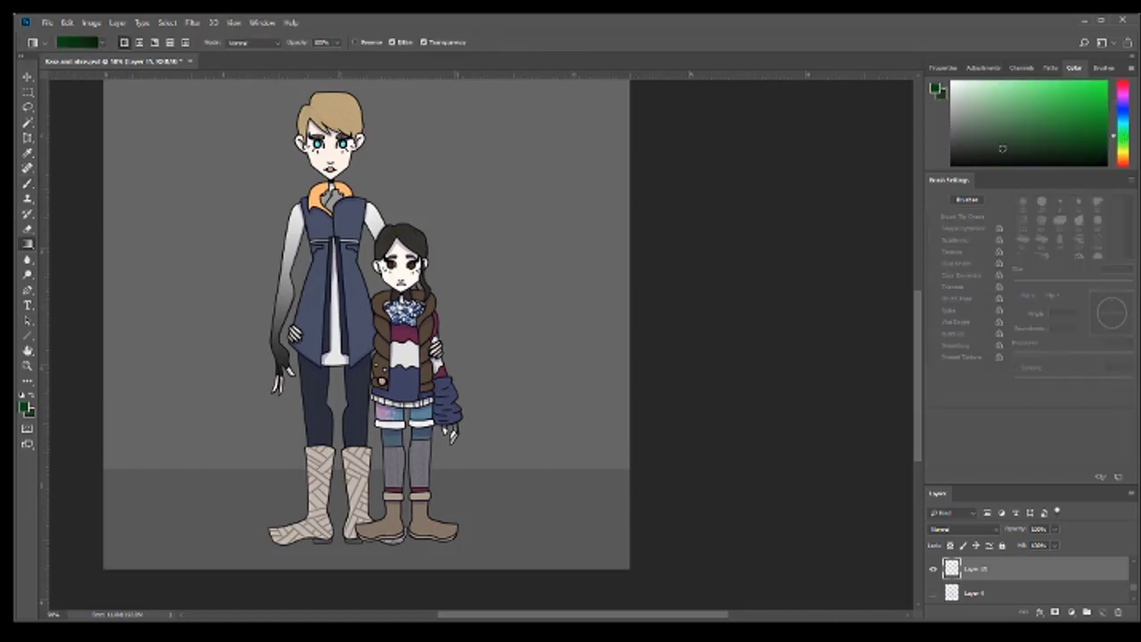
click(140, 448)
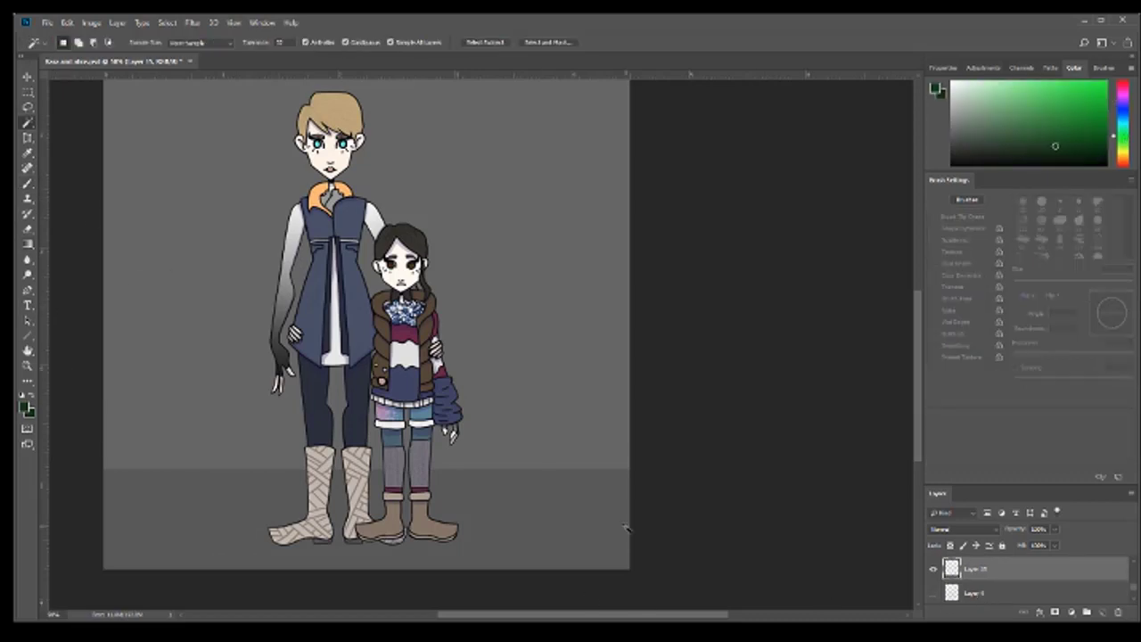
key(b)
key(g)
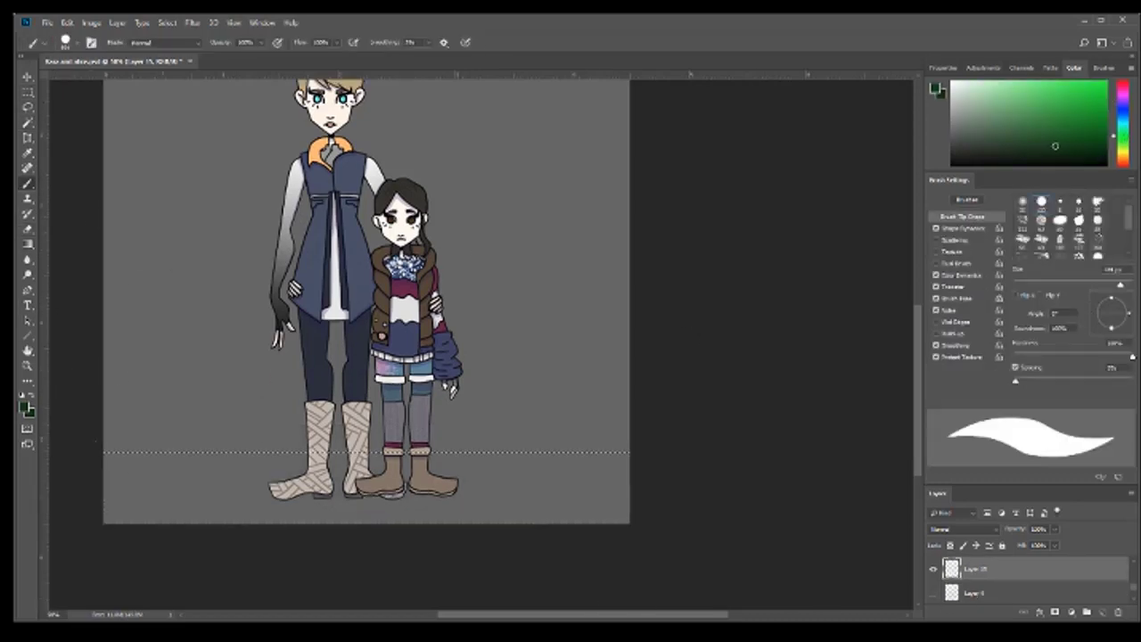
key(alt+BackSpace)
drag(743, 183, 851, 139)
key(ctrl+z)
key(b)
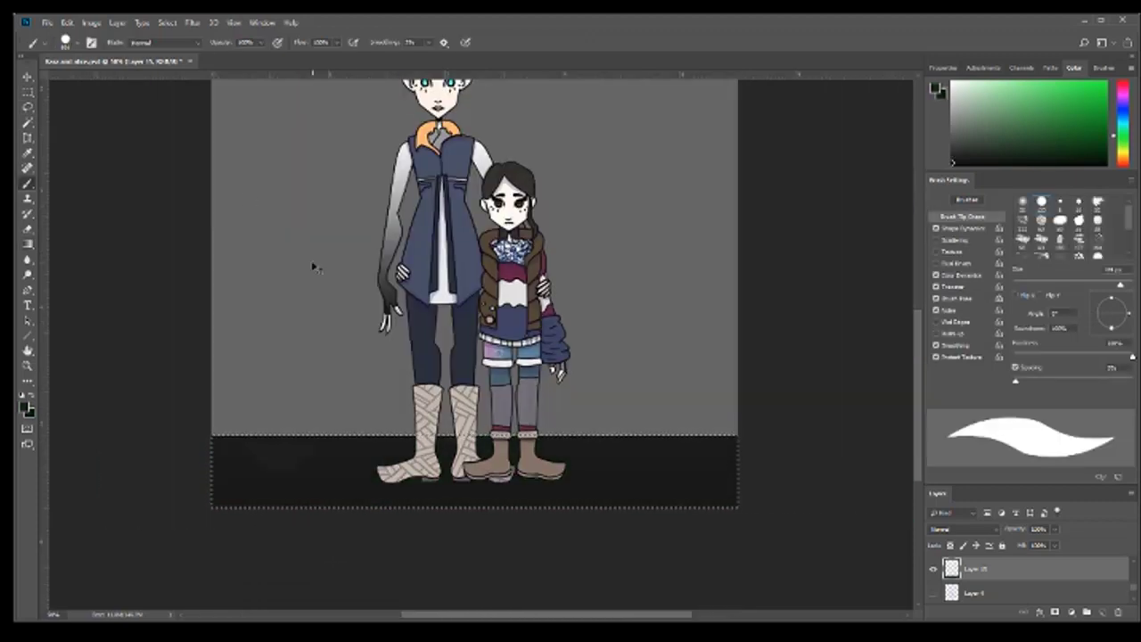
Step: Try a dark grey wall rectangle behind the figures on a separate layer, and delete the trial background
key(alt+bracketleft)
key(m)
mouse_move(212, 116)
mouse_down()
mouse_move(616, 502)
mouse_move(586, 510)
mouse_up()
scroll(571, 373, up, 3)
scroll(670, 545, down, 1)
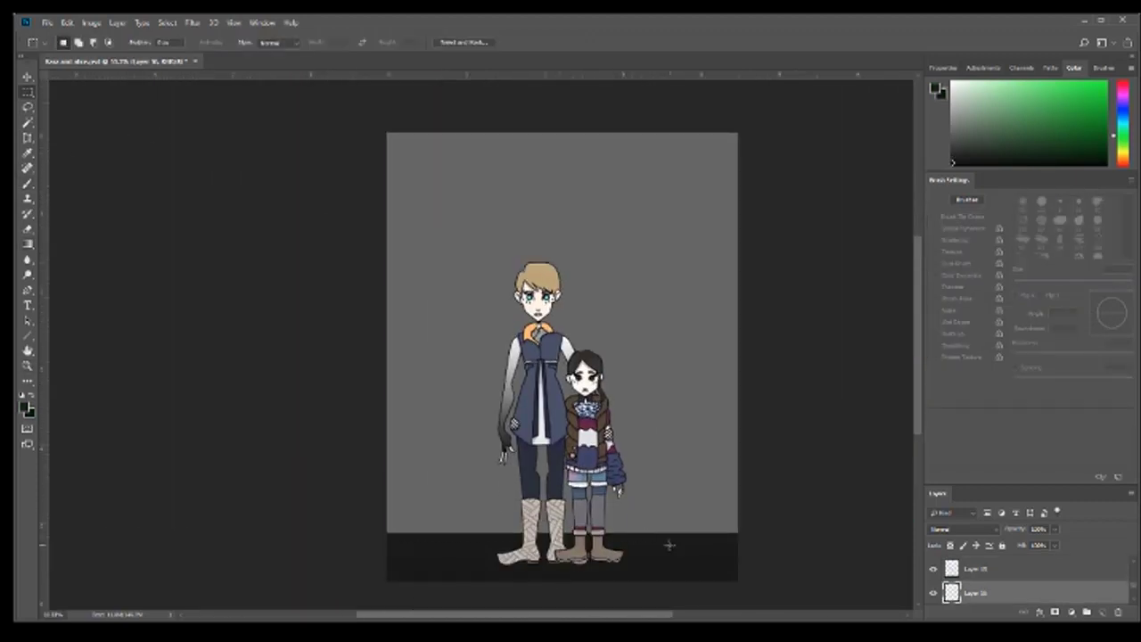
key(alt+BackSpace)
key(ctrl+z)
key(b)
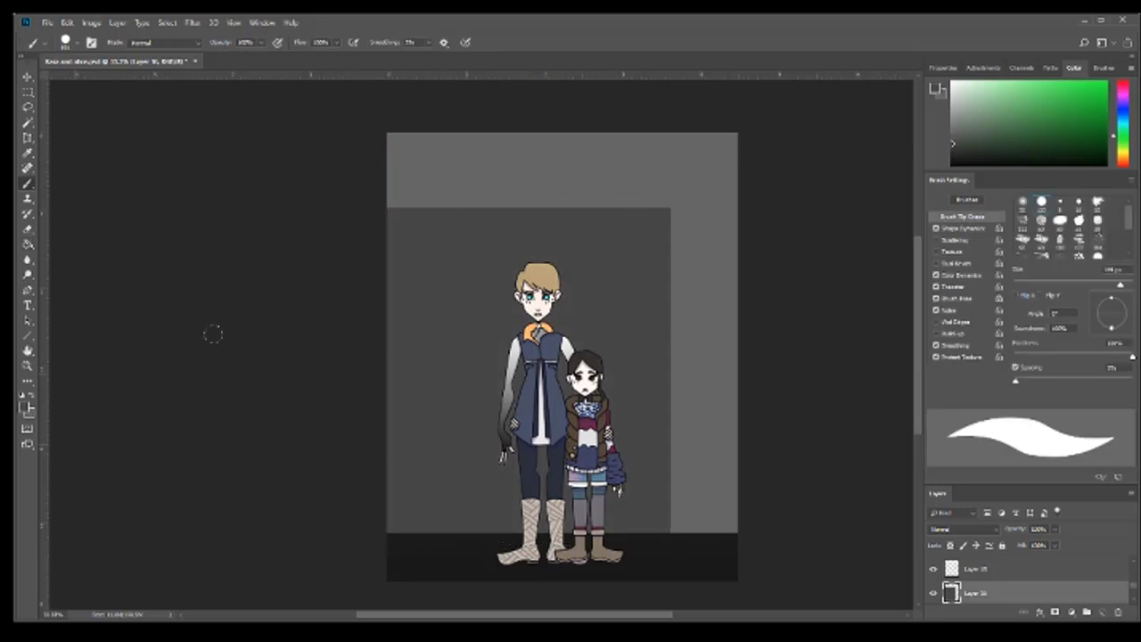
key(ctrl+d)
key(Delete)
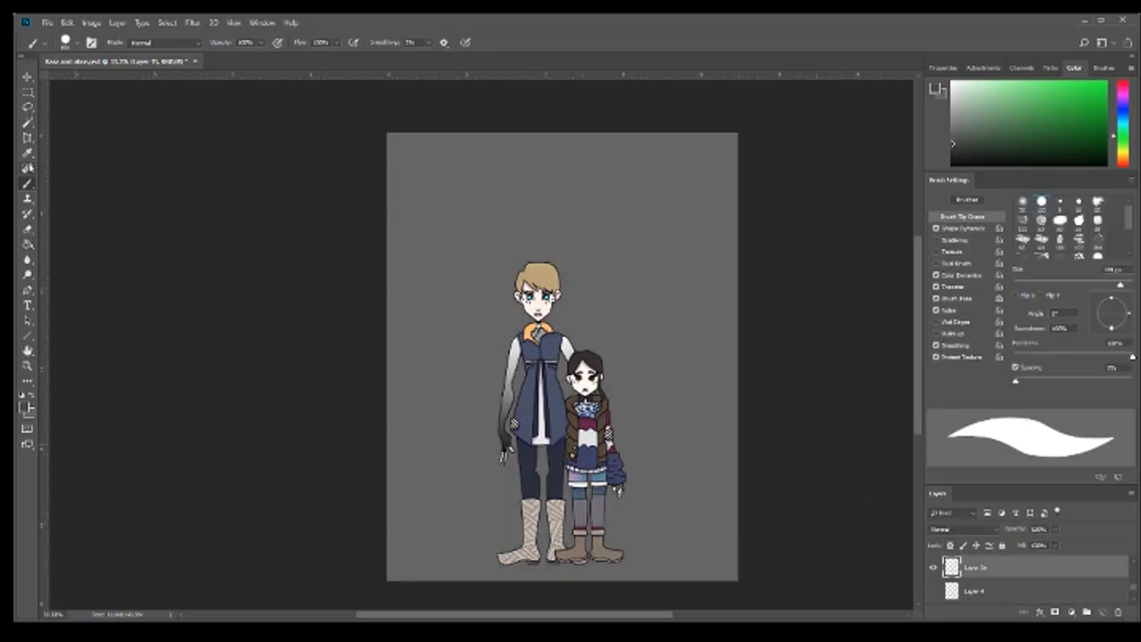
key(g)
ctrl+click(952, 568)
click(525, 431)
key(w)
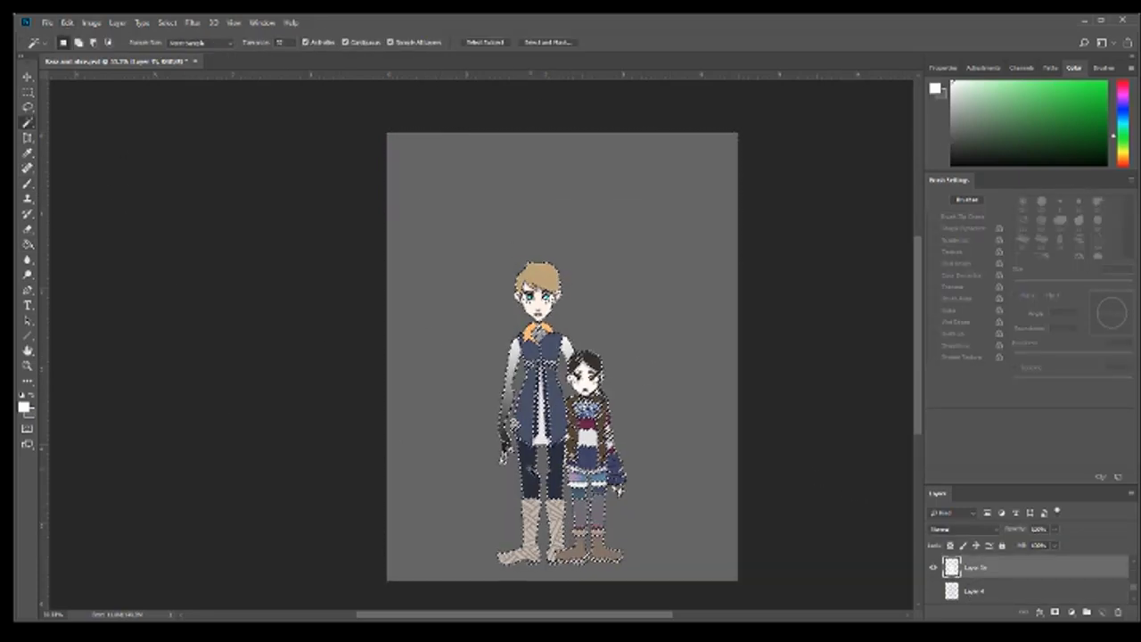
key(ctrl+plus)
key(ctrl+plus)
key(ctrl+plus)
scroll(118, 323, down, 3)
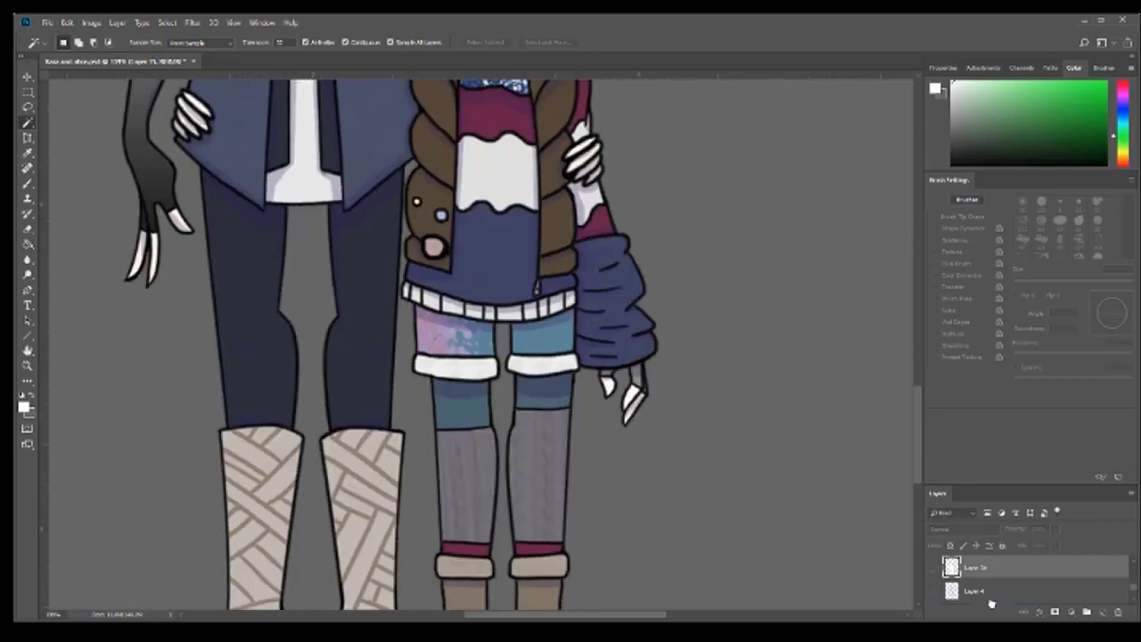
Step: Select a strip across the lower background and fill it with a dark green gradient as the ground
key(ctrl+0)
key(m)
drag(97, 487, 799, 588)
key(alt+BackSpace)
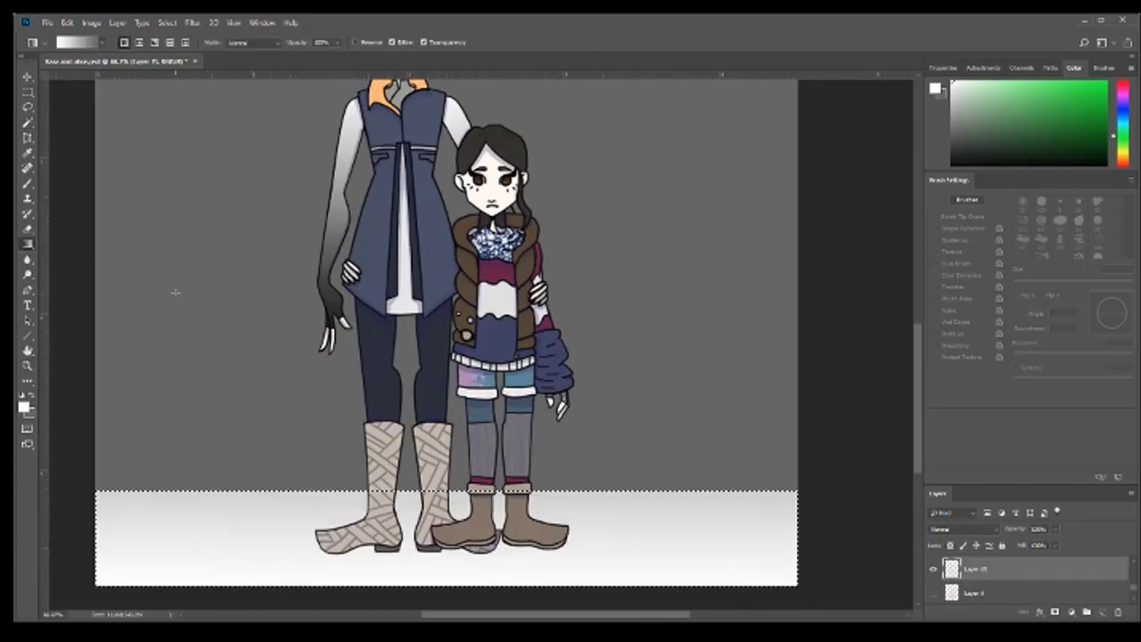
click(999, 142)
key(alt+BackSpace)
key(ctrl+d)
key(b)
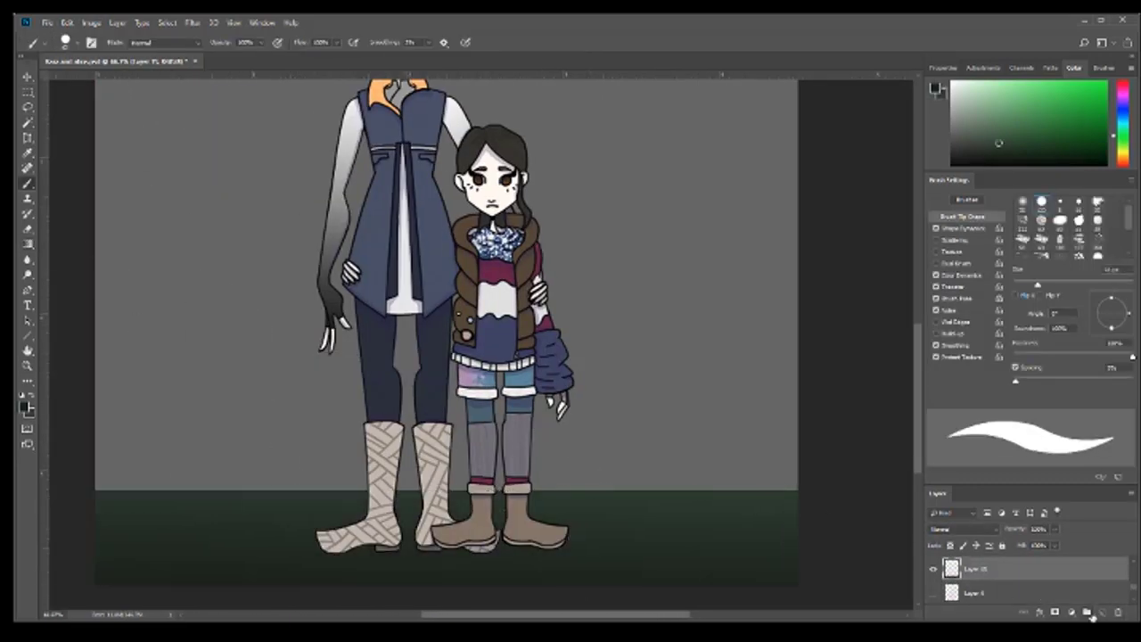
Step: Paint a row of rounded near-black green bushes along the ground's upper edge, with the figures hidden
drag(97, 357, 365, 482)
drag(535, 488, 694, 488)
key(w)
click(223, 428)
click(934, 569)
click(934, 591)
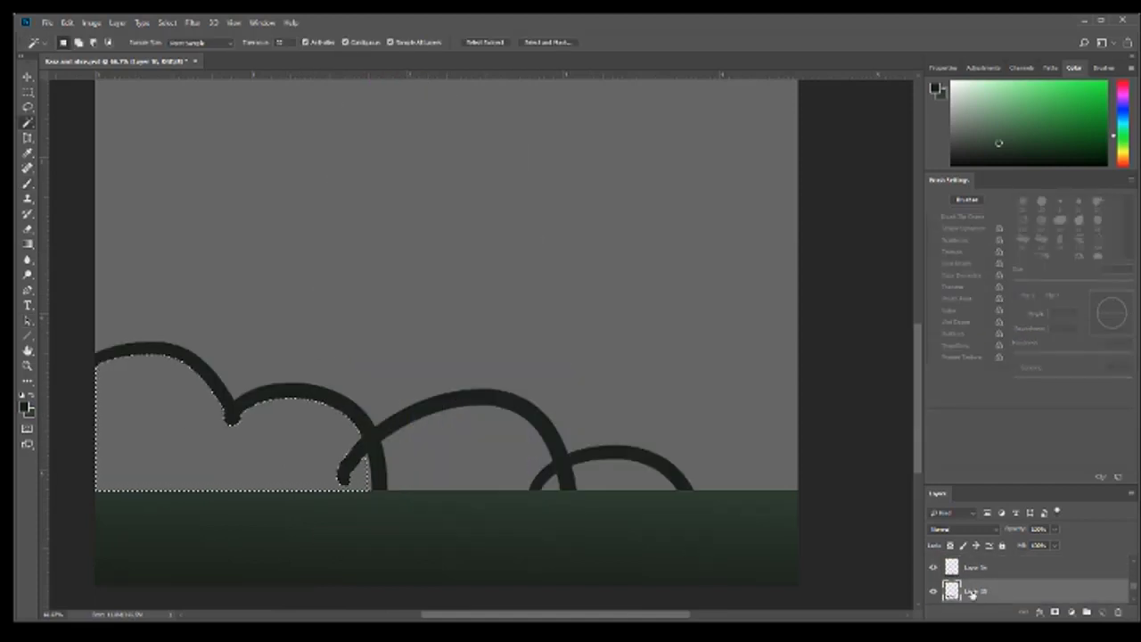
key(alt+BackSpace)
key(b)
drag(383, 445, 691, 462)
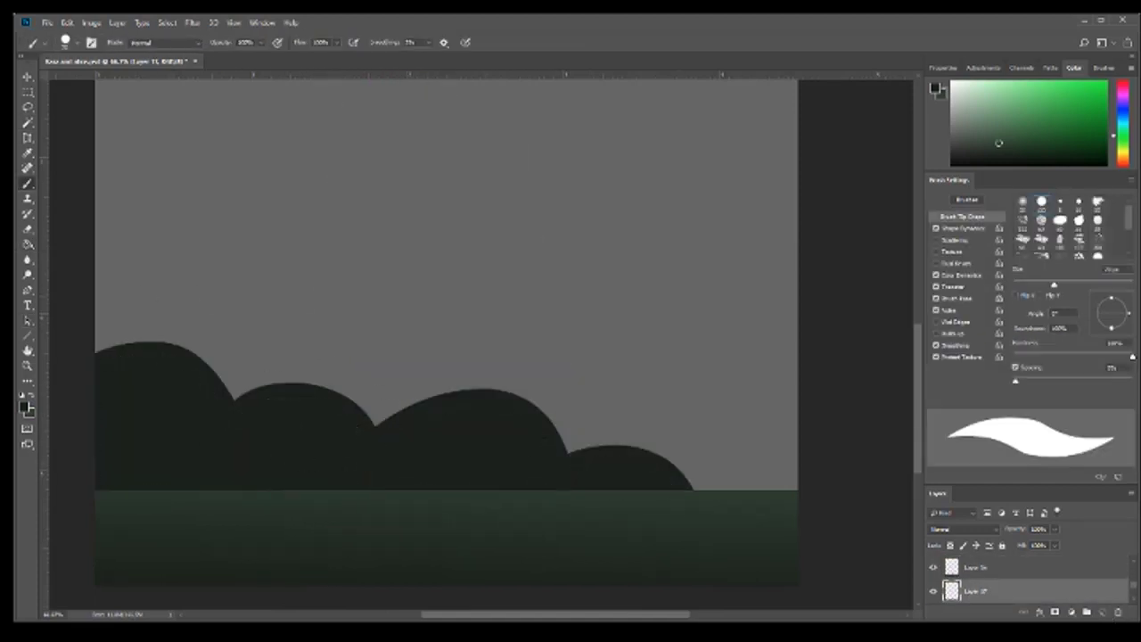
Step: Paint larger rounded bushes in a lighter dark green behind the first row, rising towards the canvas's right edge
click(996, 146)
drag(352, 401, 798, 314)
drag(401, 393, 713, 356)
drag(553, 321, 642, 407)
key(g)
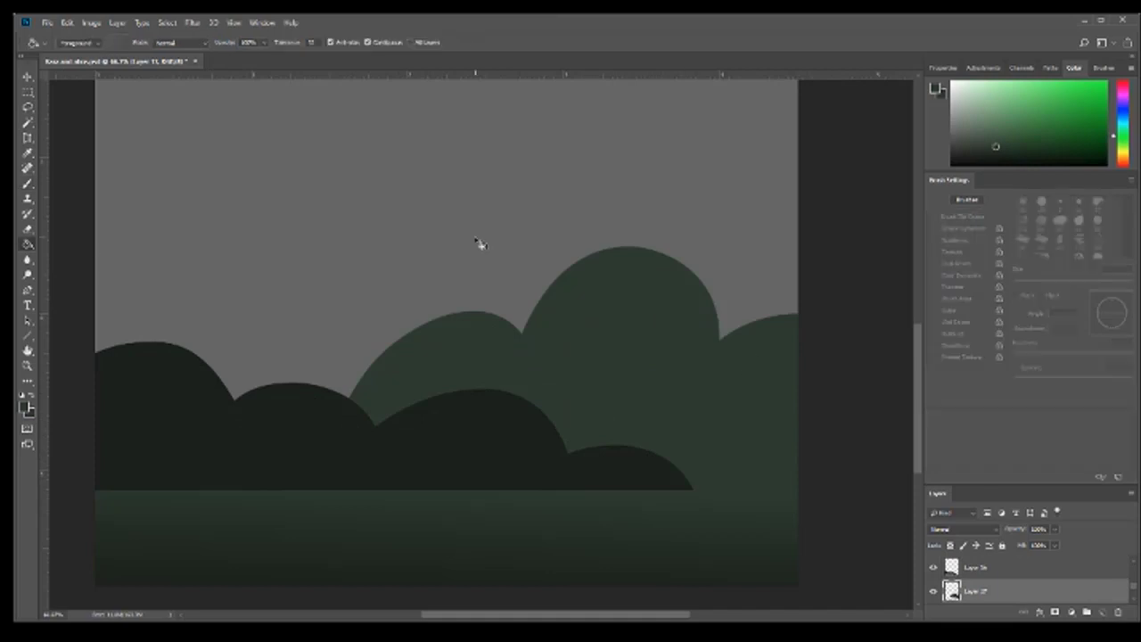
Step: Paint a dark brown tree with upturned branches at the canvas's left edge, behind the bushes
key(b)
scroll(357, 357, up, 2)
mouse_move(159, 450)
mouse_down()
mouse_move(251, 273)
mouse_move(164, 175)
mouse_up()
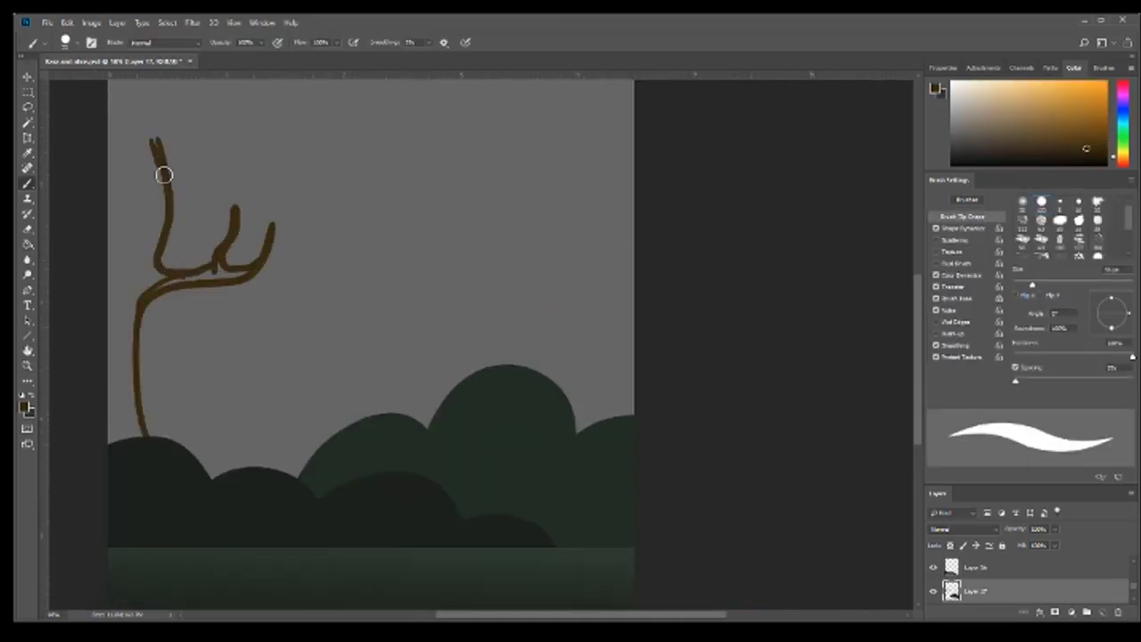
drag(158, 279, 149, 274)
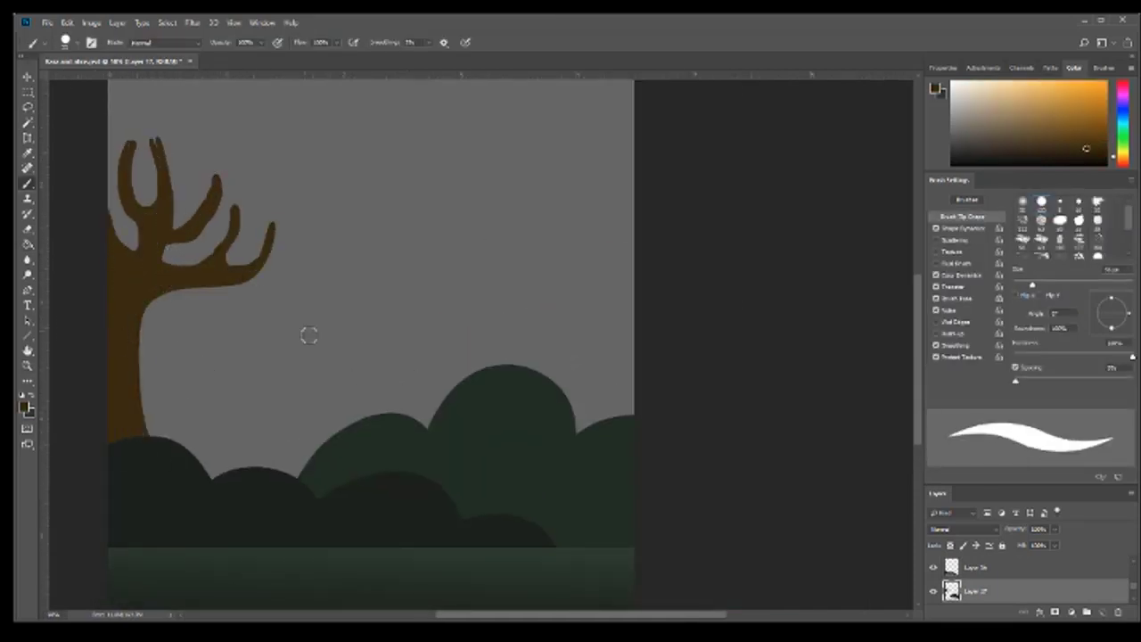
Step: Paint a second branching brown tree near the canvas's right edge and touch up the left tree's branch tips
key(ctrl+shift+alt+n)
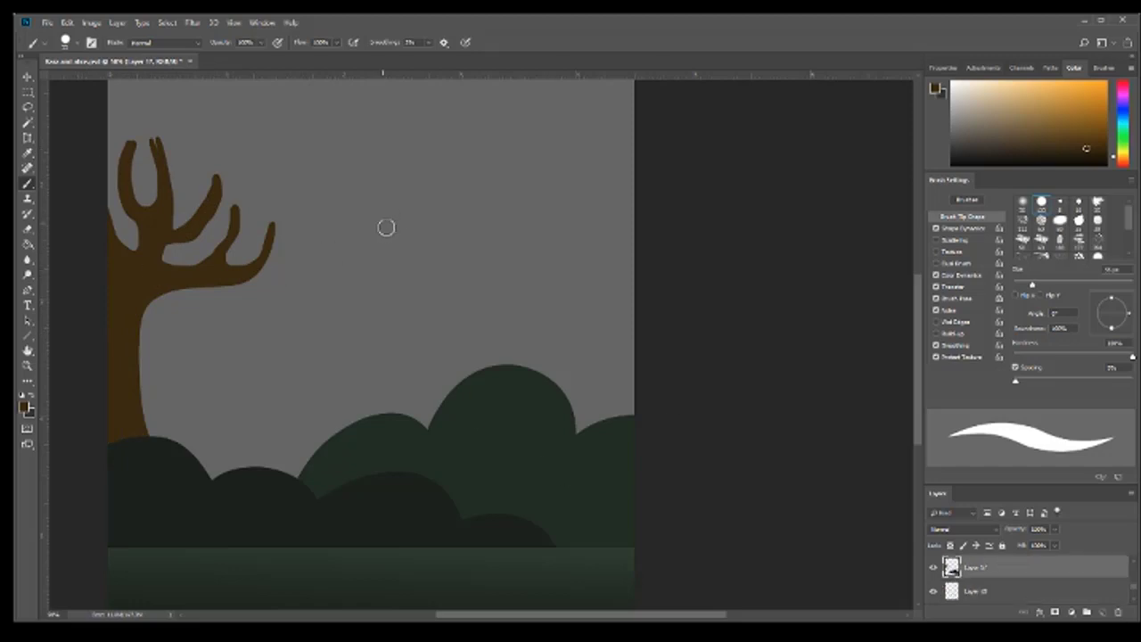
mouse_move(416, 121)
mouse_down()
mouse_move(537, 318)
mouse_move(517, 262)
mouse_up()
drag(584, 420, 564, 159)
drag(489, 143, 535, 223)
drag(576, 419, 563, 275)
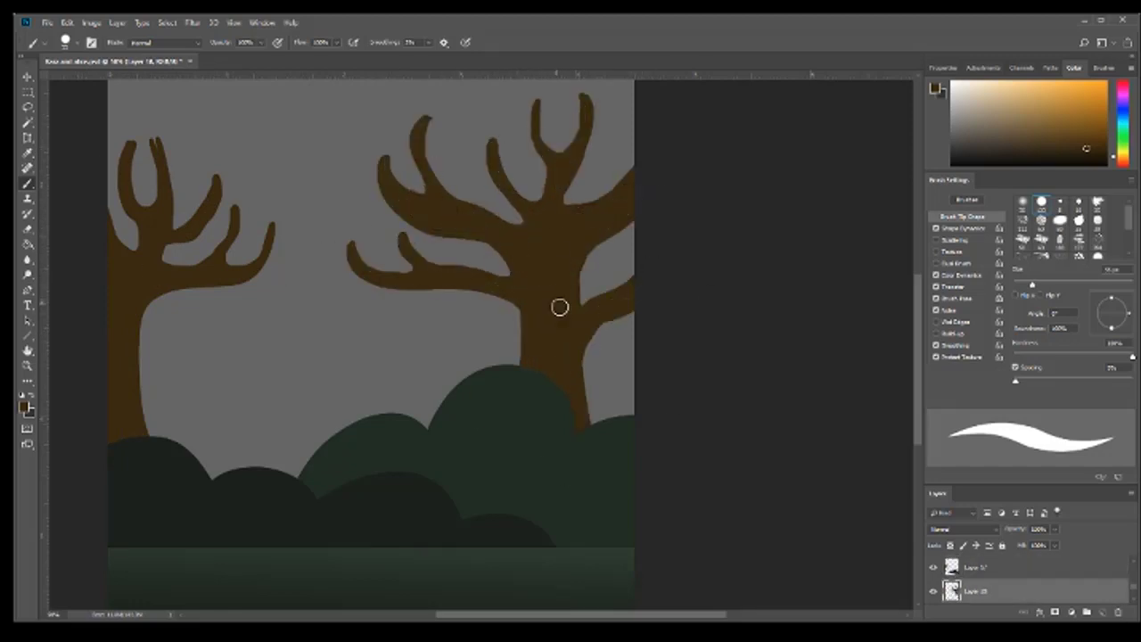
key(z)
click(147, 259)
key(alt+])
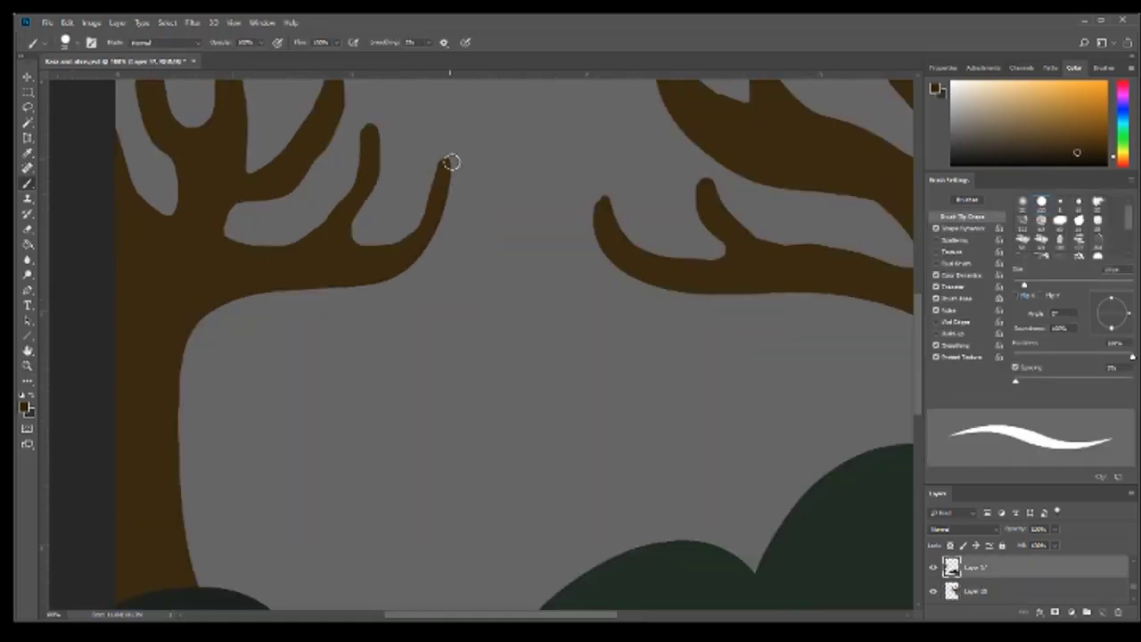
Step: Outline a large scalloped canopy above the left tree and fill it with dark green
key(ctrl+0)
key(alt+[)
key(b)
mouse_move(509, 134)
mouse_down()
mouse_move(273, 374)
mouse_move(525, 187)
mouse_move(564, 133)
mouse_up()
click(402, 223)
key(b)
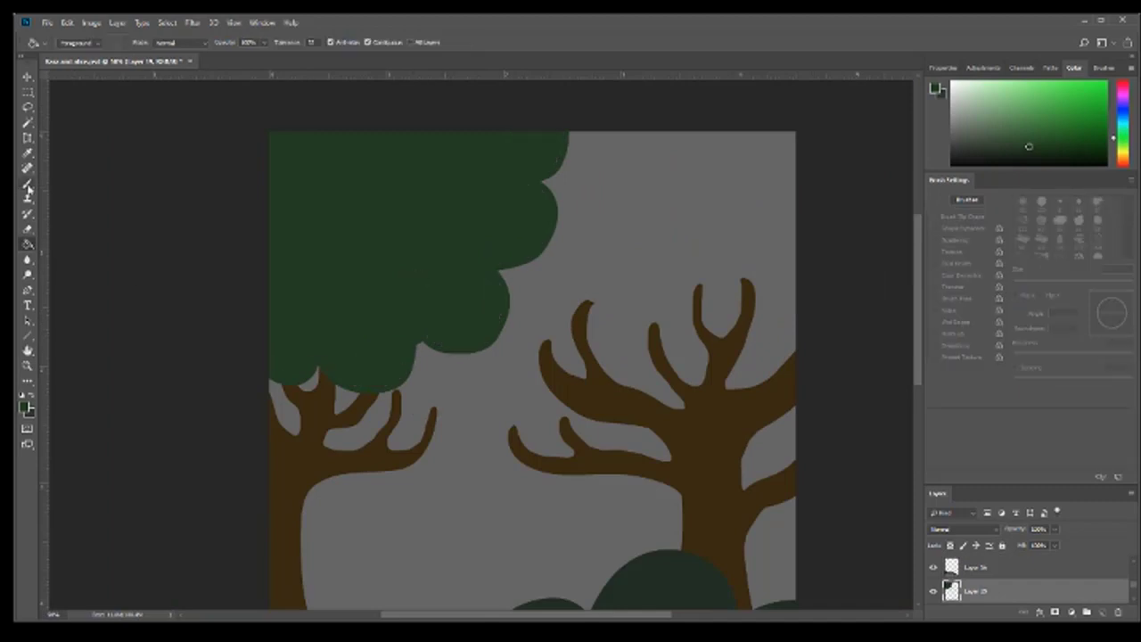
Step: Paint a rounded dark grey-green foliage clump over the left tree's upper branches
mouse_move(377, 135)
mouse_down()
mouse_move(428, 357)
mouse_move(478, 409)
mouse_up()
drag(523, 304, 348, 400)
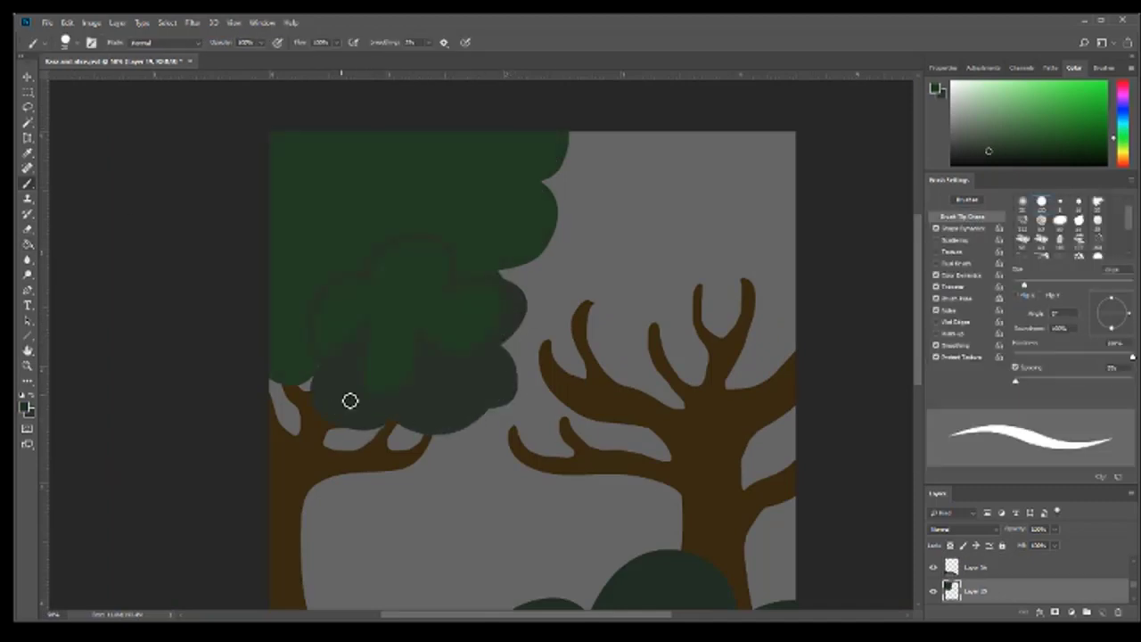
scroll(398, 349, up, 1)
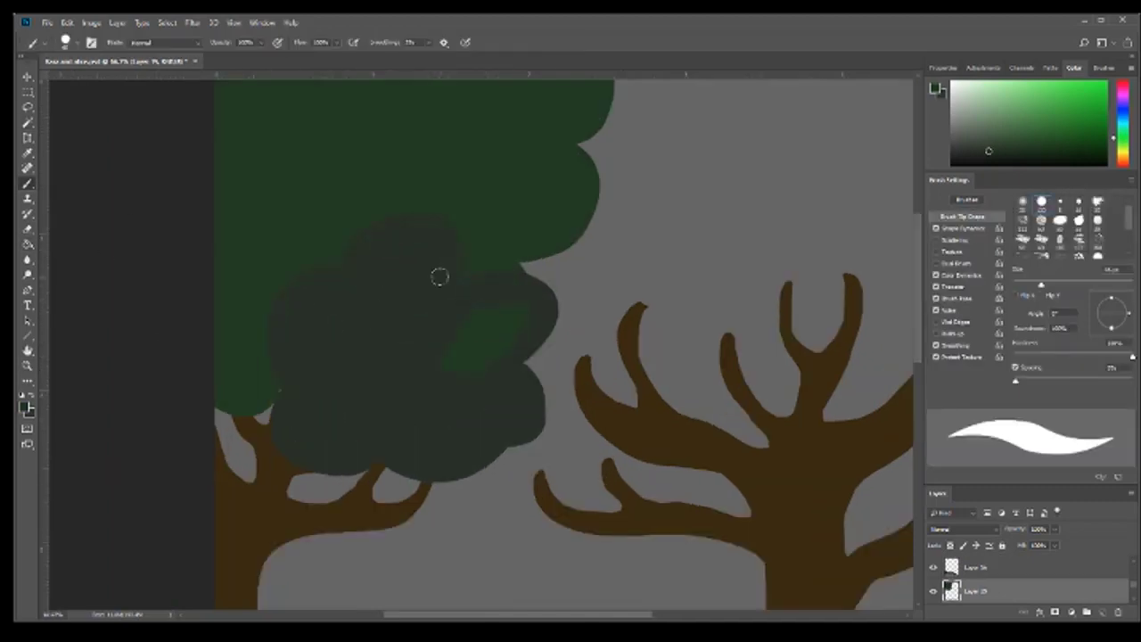
Step: Outline a scalloped canopy above the right tree and fill it with muted bluish green
scroll(438, 273, right, 3)
scroll(737, 527, up, 1)
drag(361, 303, 756, 393)
drag(404, 357, 523, 301)
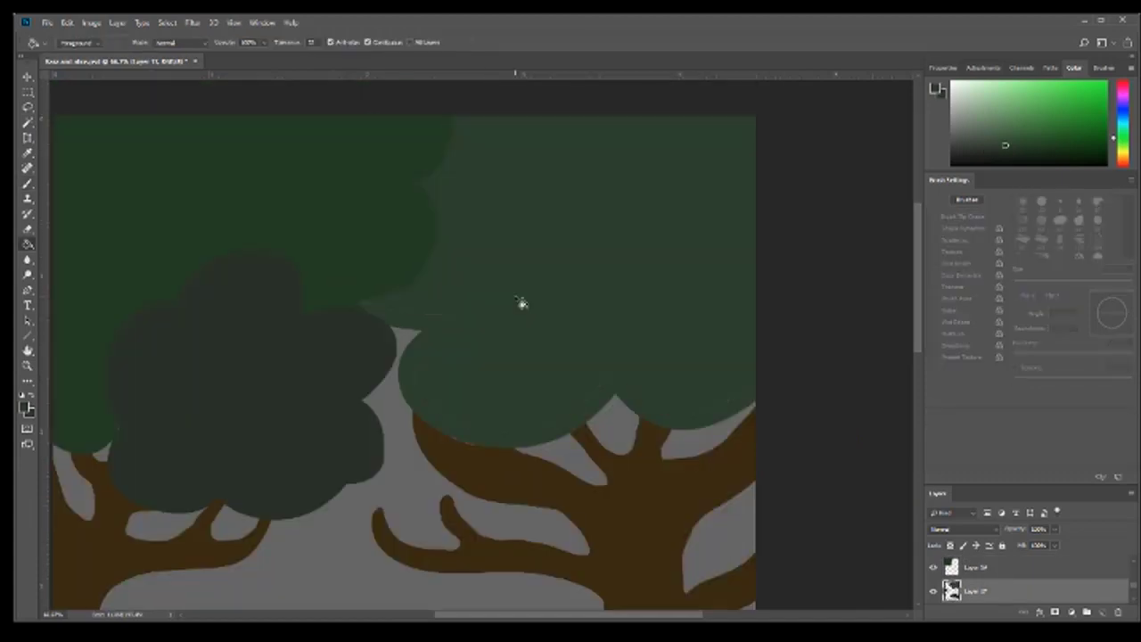
Step: Paint a mid-green scalloped foliage mass between the two trees' branches
scroll(276, 334, down, 3)
key(g)
click(400, 378)
key(b)
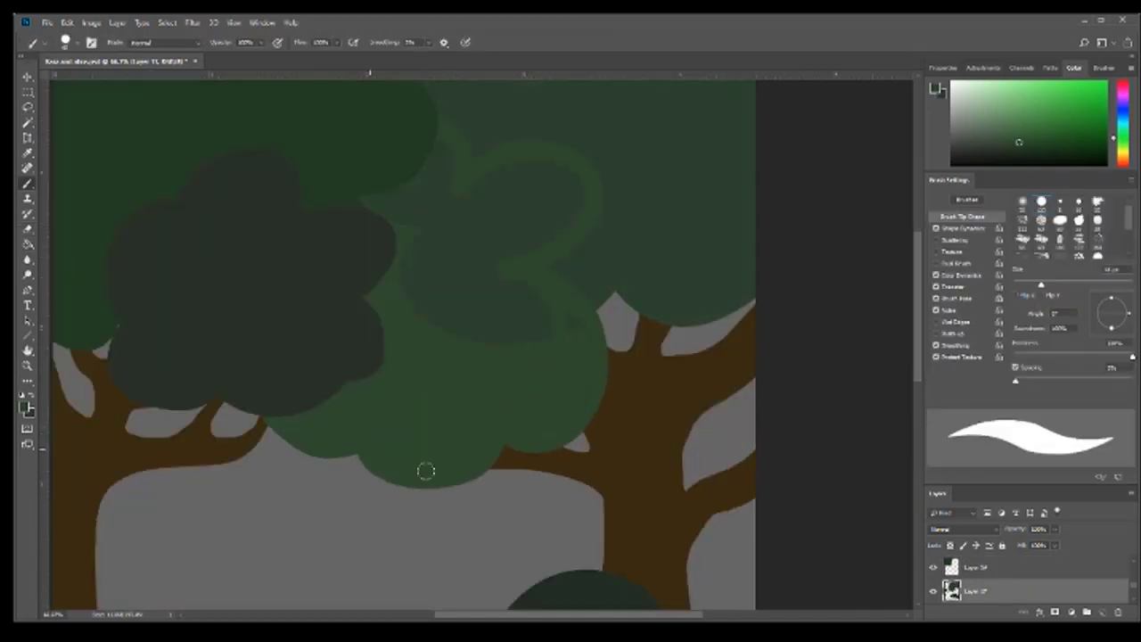
Step: Paint a dark green foliage clump over the right tree's branches and a near-black green one over the left trunk
drag(553, 392, 740, 339)
mouse_move(624, 374)
mouse_down()
mouse_move(634, 318)
mouse_move(678, 286)
mouse_up()
scroll(388, 427, left, 3)
mouse_move(374, 419)
mouse_down()
mouse_move(200, 428)
mouse_move(250, 344)
mouse_up()
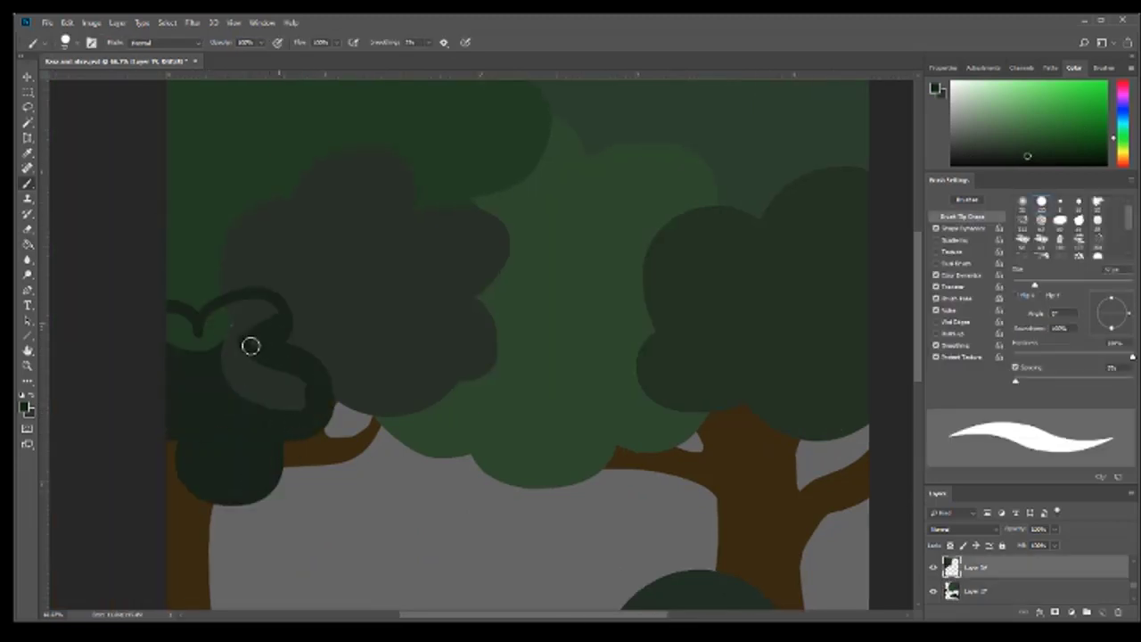
Step: Paint a reddish-brown trunk between the two large trees on a layer beneath them
scroll(574, 345, down, 3)
key(z)
key(ctrl+minus)
key(b)
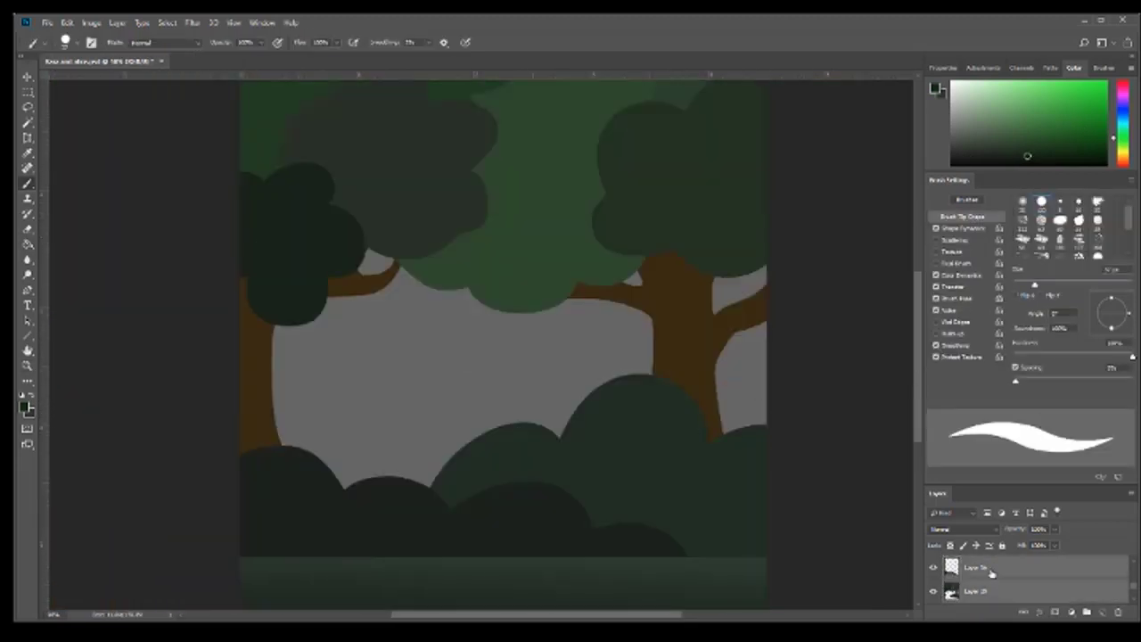
drag(991, 573, 981, 596)
alt+click(400, 272)
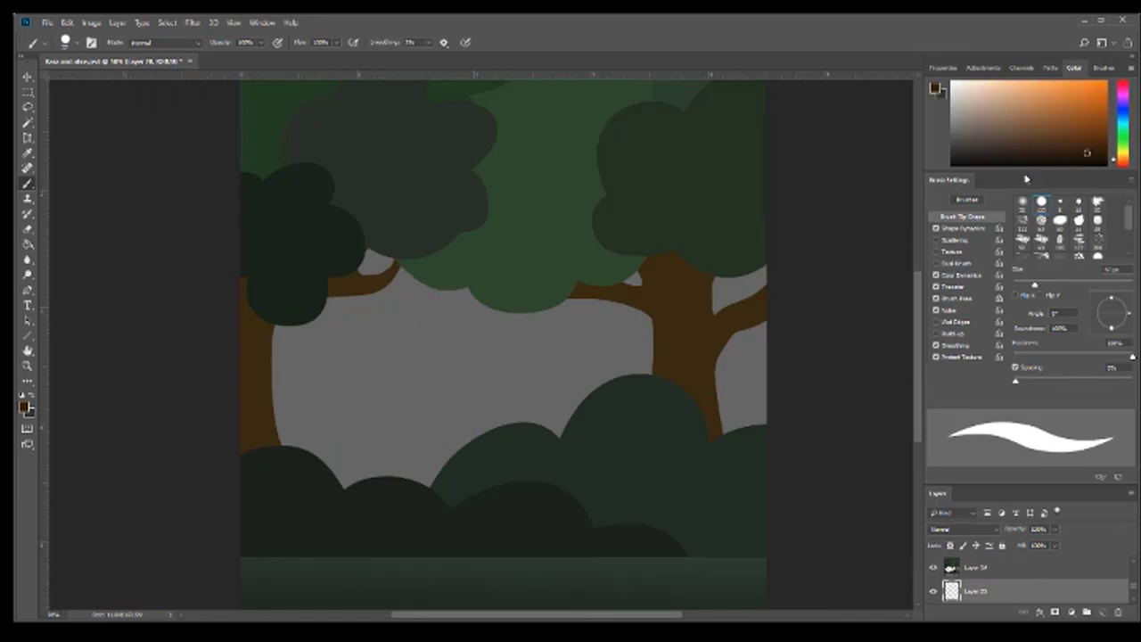
drag(426, 287, 419, 487)
mouse_move(471, 289)
mouse_down()
mouse_move(484, 442)
mouse_move(450, 482)
mouse_up()
Step: Add dark green foliage around the central trunk and more narrow brown trunks behind the large trees
alt+click(526, 285)
drag(336, 348, 613, 353)
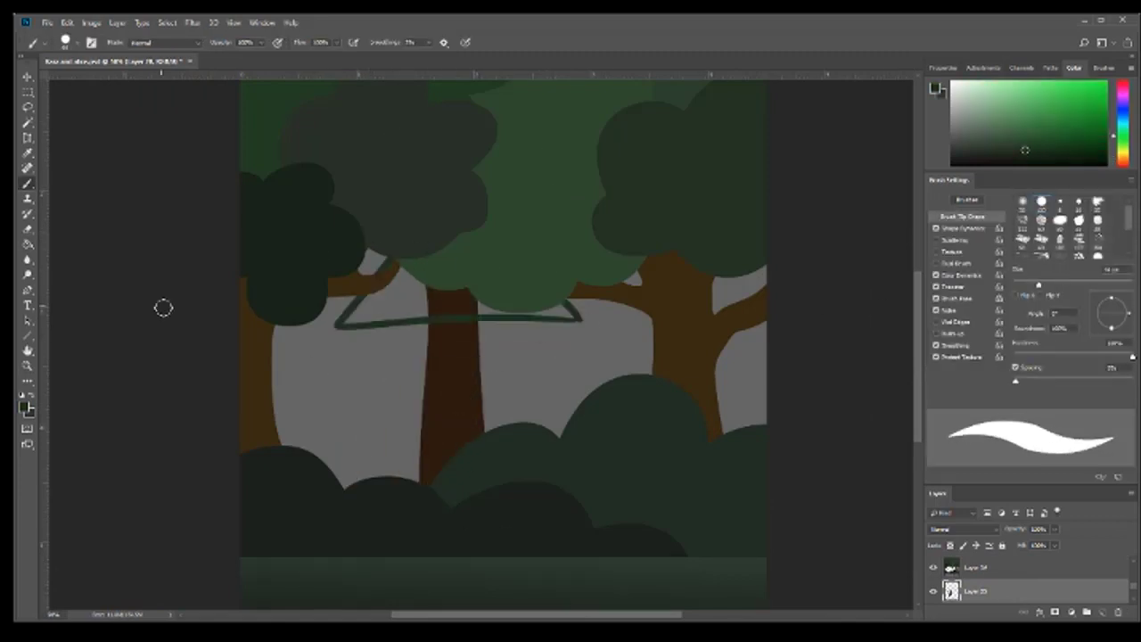
mouse_move(350, 312)
mouse_down()
mouse_move(570, 309)
mouse_move(311, 372)
mouse_up()
alt+click(450, 374)
drag(589, 303, 590, 419)
drag(740, 330, 736, 448)
mouse_move(515, 321)
mouse_down()
mouse_move(512, 428)
mouse_move(578, 323)
mouse_up()
Step: Extend the distant green foliage across the gaps under the branches and add another dark brown trunk
alt+click(570, 119)
drag(624, 273, 642, 284)
mouse_move(276, 362)
mouse_down()
mouse_move(374, 318)
mouse_move(428, 357)
mouse_up()
alt+click(673, 390)
mouse_move(654, 355)
mouse_down()
mouse_move(546, 311)
mouse_move(647, 334)
mouse_up()
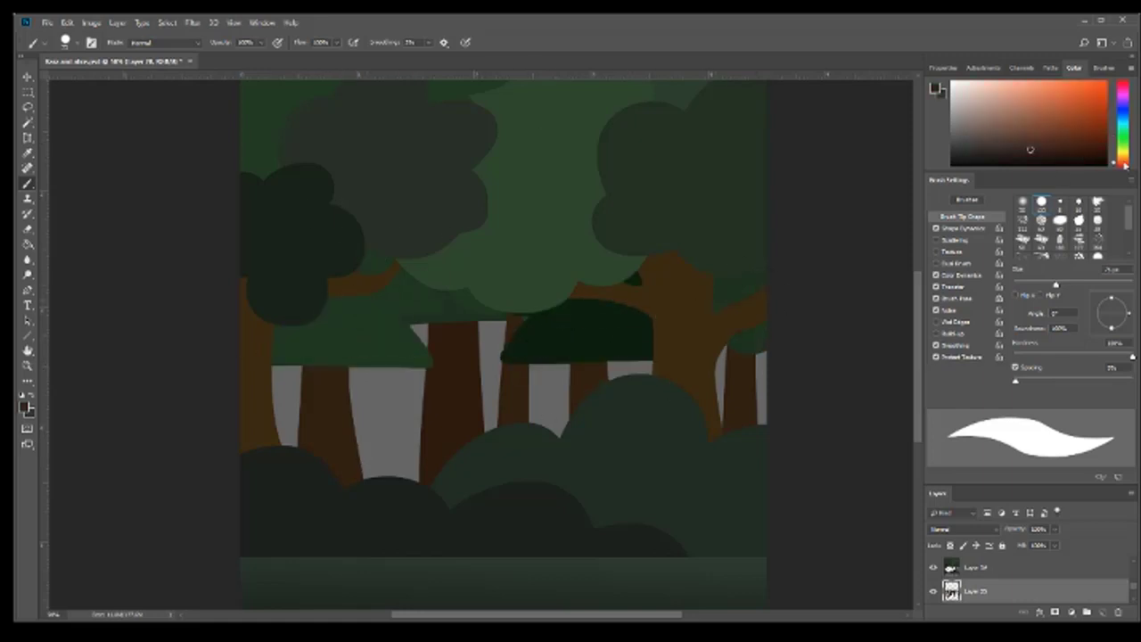
Step: Paint a rounded dark green tree in front of the distant trunks and fill the gaps between them with dark blue
alt+click(571, 330)
mouse_move(419, 374)
mouse_down()
mouse_move(329, 308)
mouse_move(456, 426)
mouse_up()
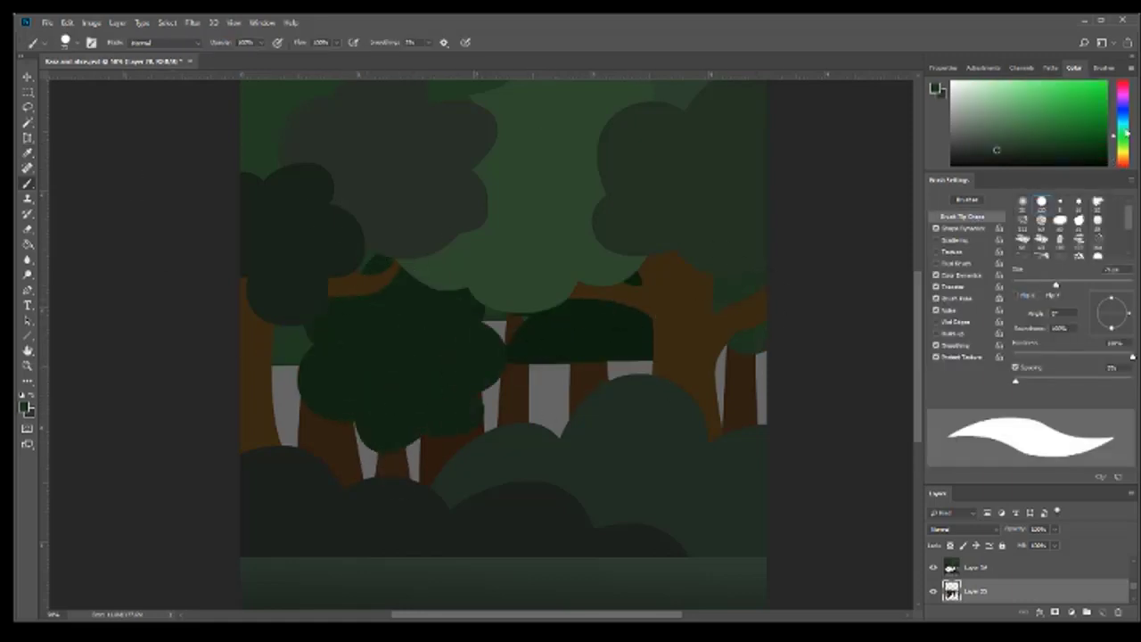
drag(548, 366, 548, 437)
drag(285, 368, 285, 446)
Step: Try speckling the rounded dark green tree with a bluish leaf-shaped brush, and undo it
drag(339, 303, 363, 381)
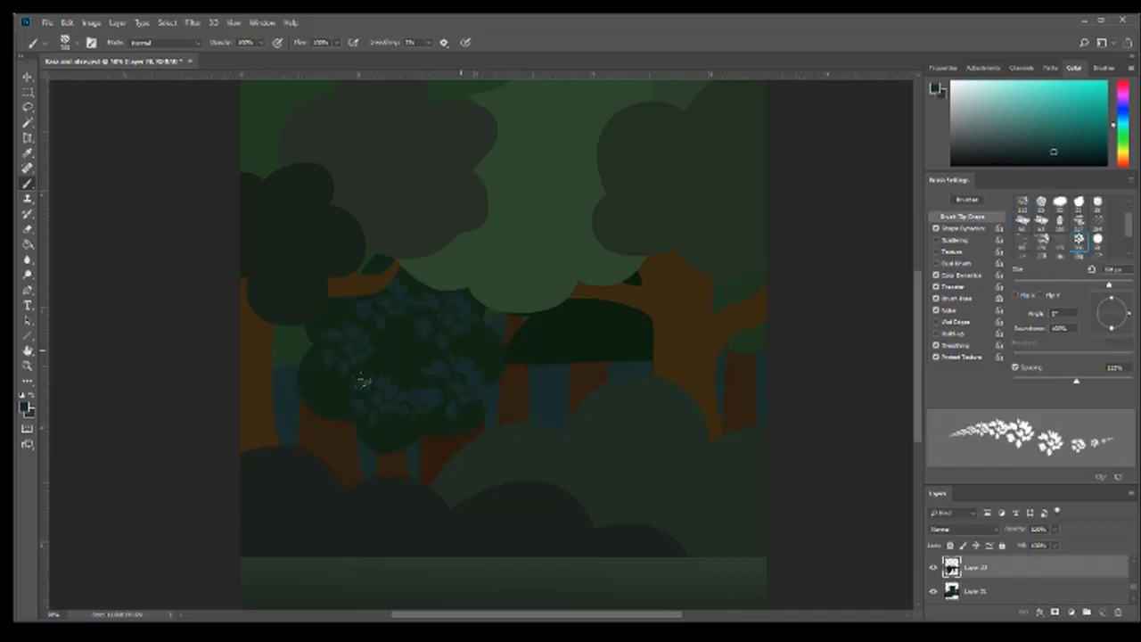
key(ctrl+z)
Step: Try covering the selected foliage and bushes with a dark leaf-brush texture on a separate semi-transparent layer
ctrl+click(952, 591)
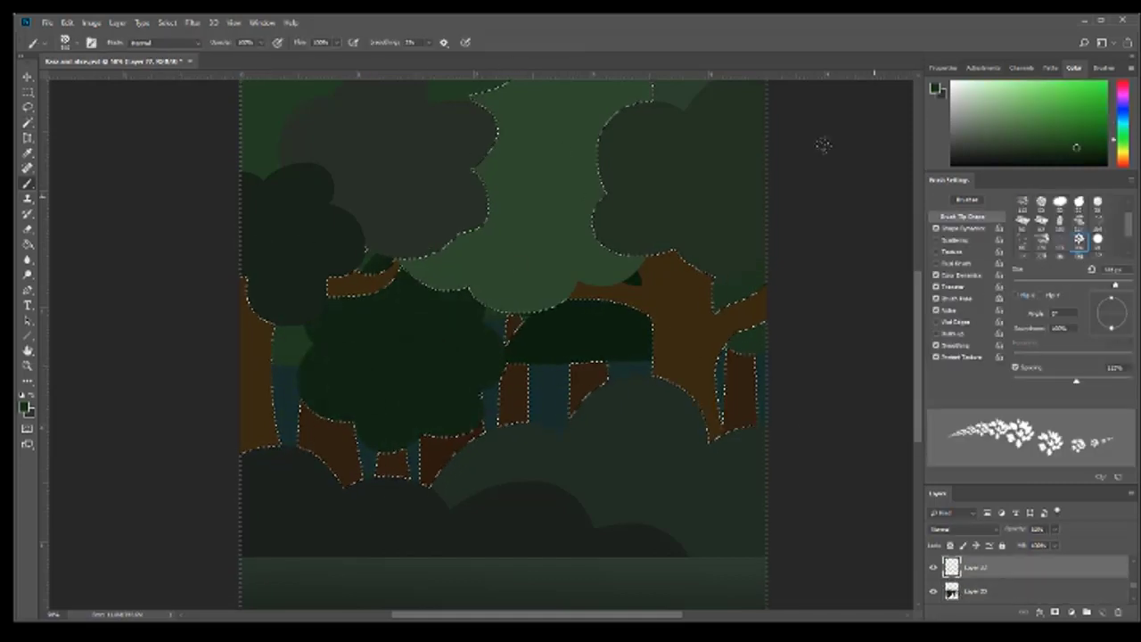
key(w)
scroll(503, 344, up, 3)
key(ctrl+minus)
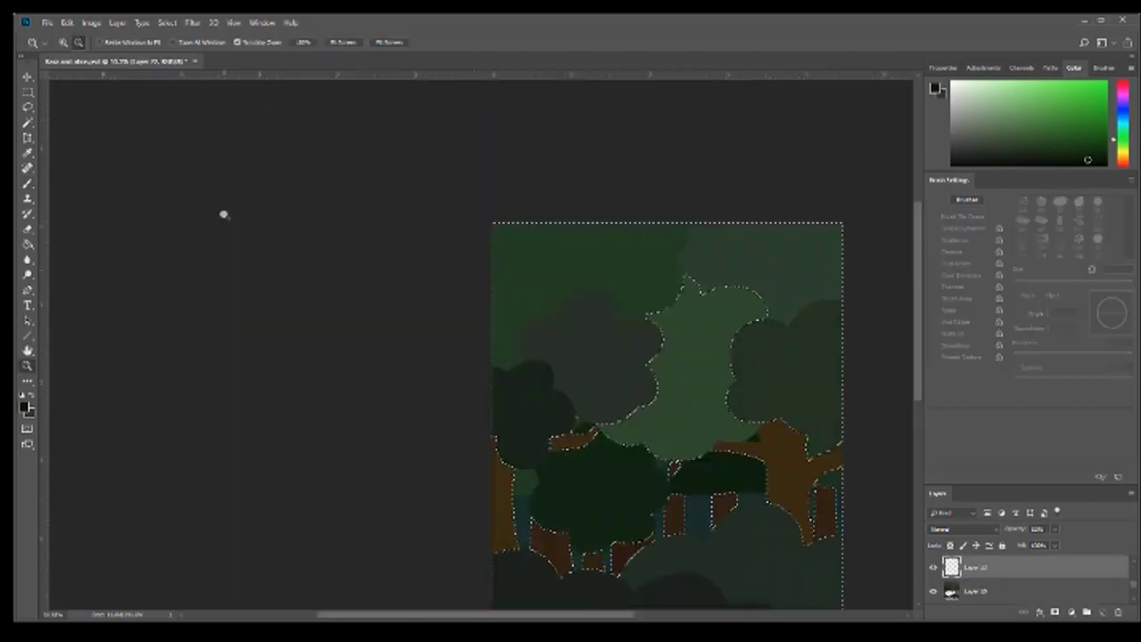
drag(374, 152, 678, 232)
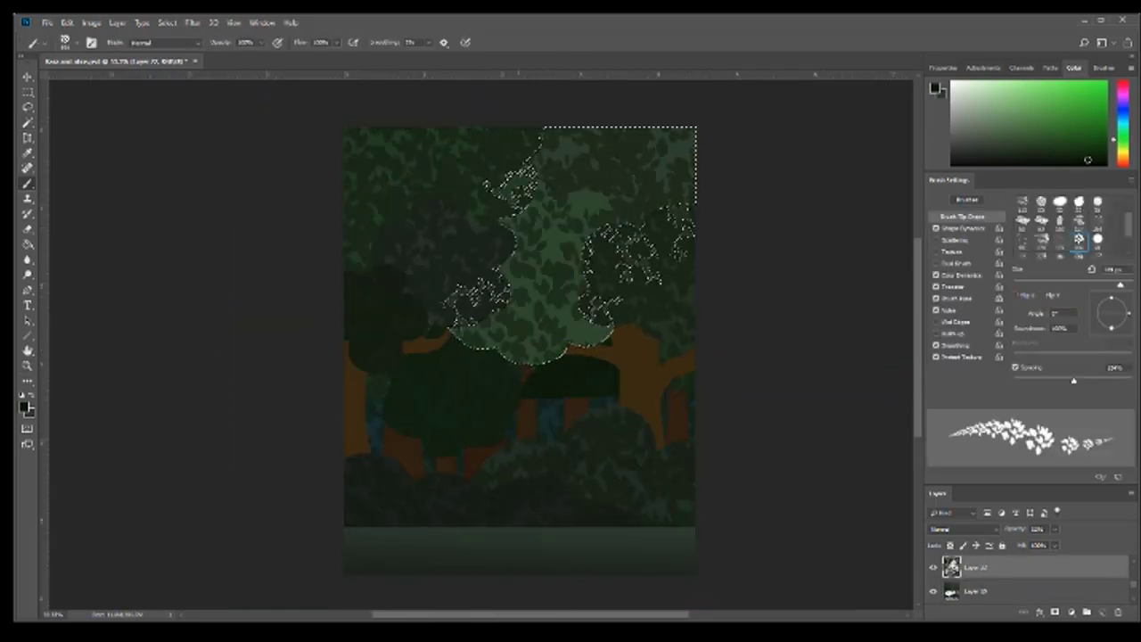
Step: Try painting pale blue rain streaks over the forest with a widely spaced textured brush at reduced layer opacity
click(1075, 228)
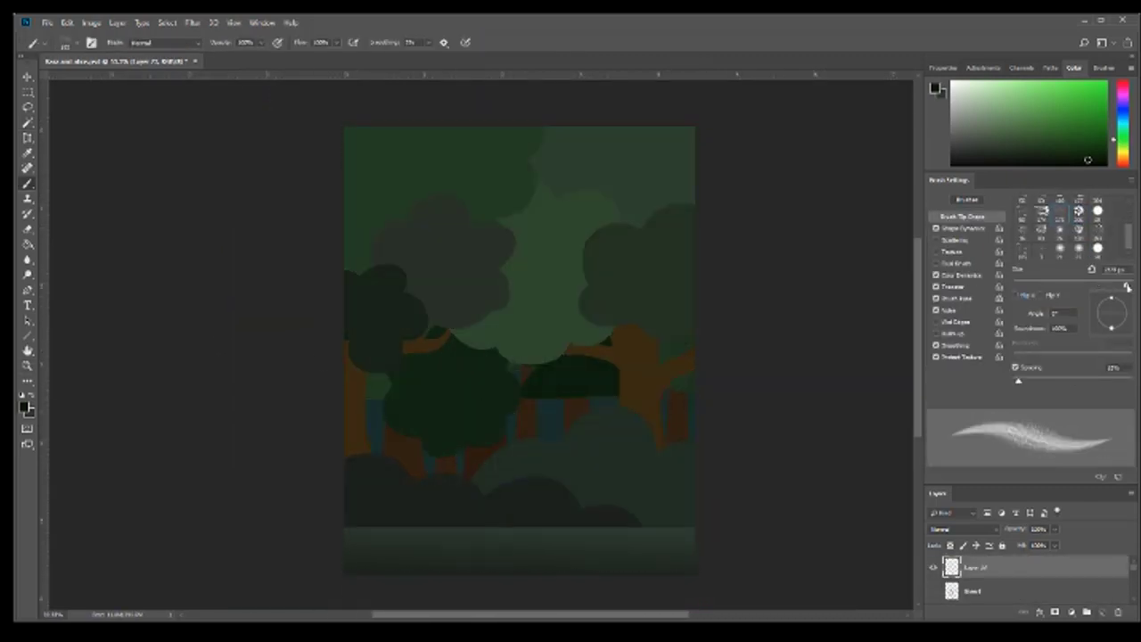
drag(571, 143, 583, 268)
drag(428, 152, 496, 268)
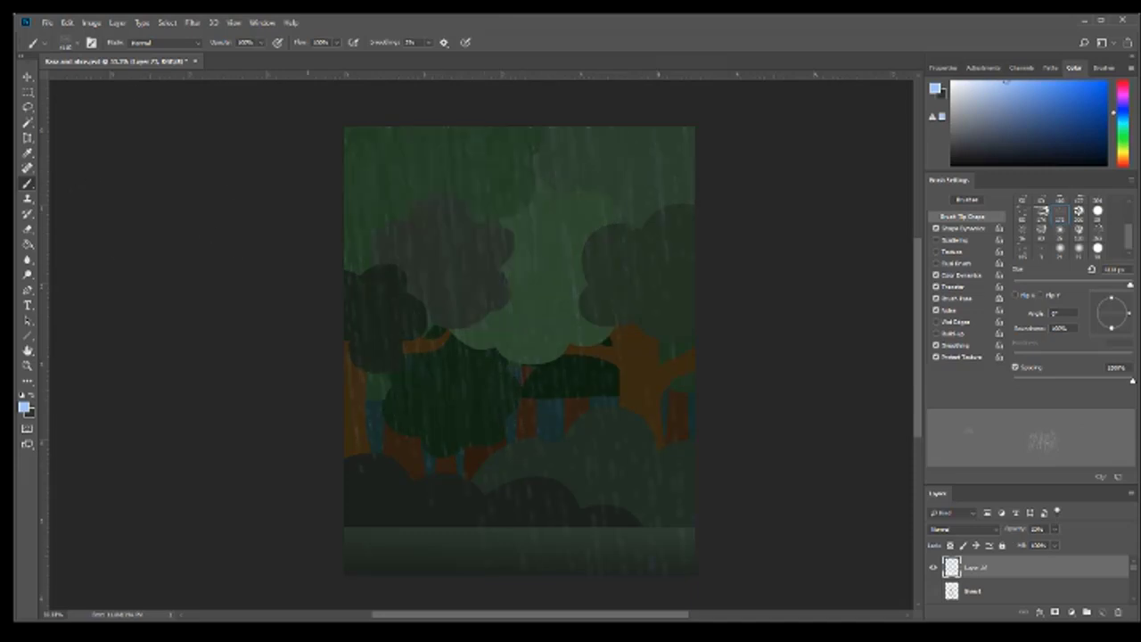
Step: Show the figures in front of the forest again and try a small handwritten signature above the adult's shoulder
click(934, 593)
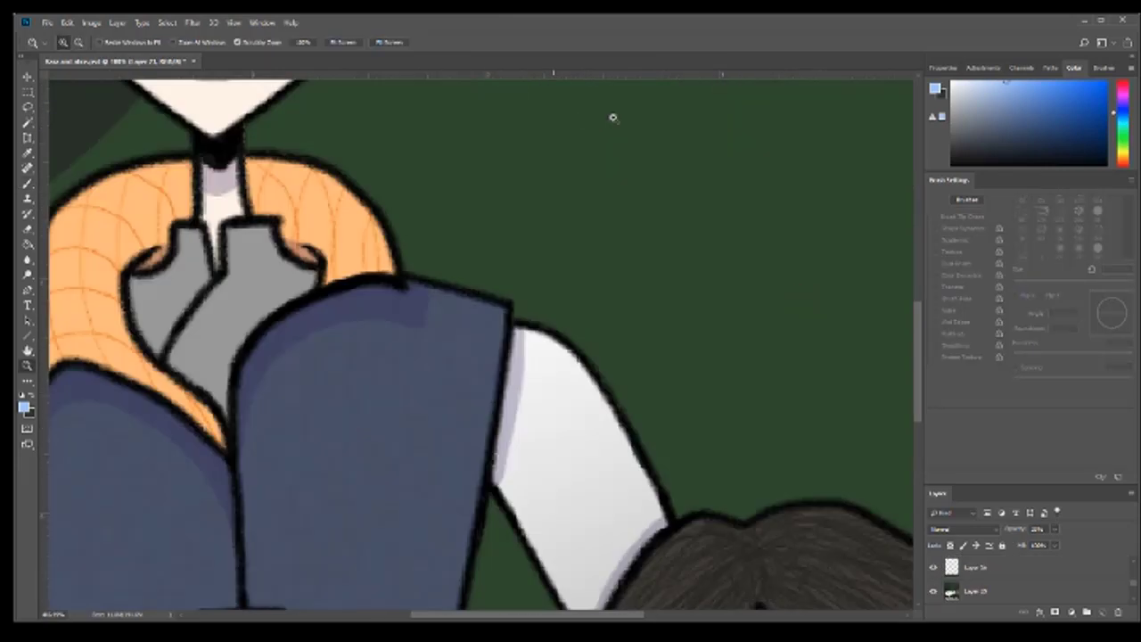
click(1042, 201)
drag(412, 236, 513, 299)
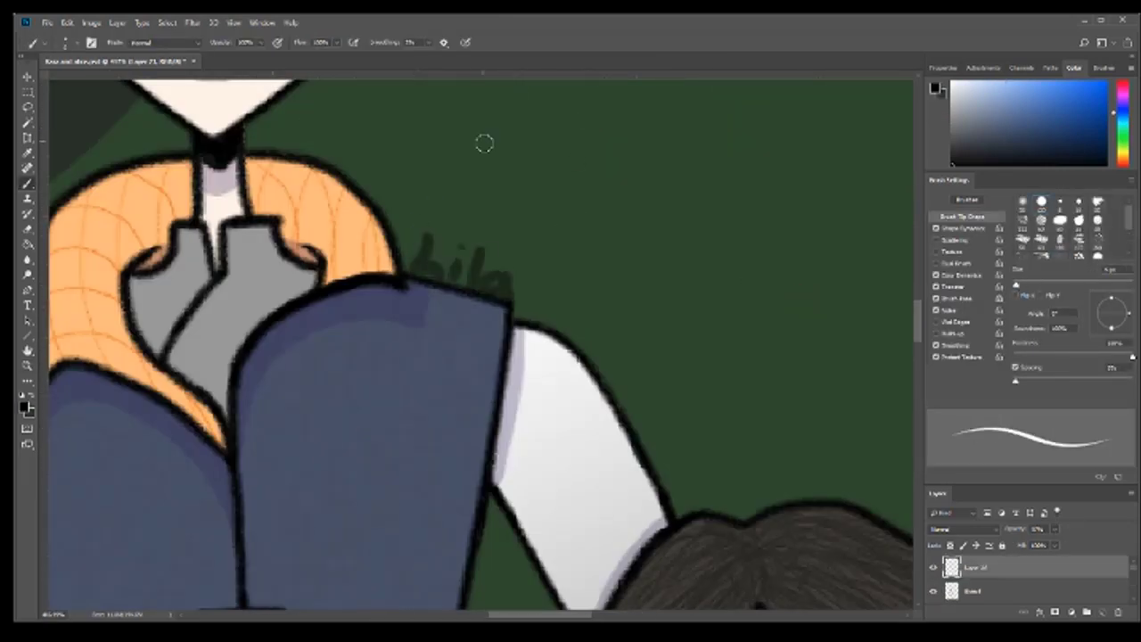
key(ctrl+z)
key(z)
key(ctrl+0)
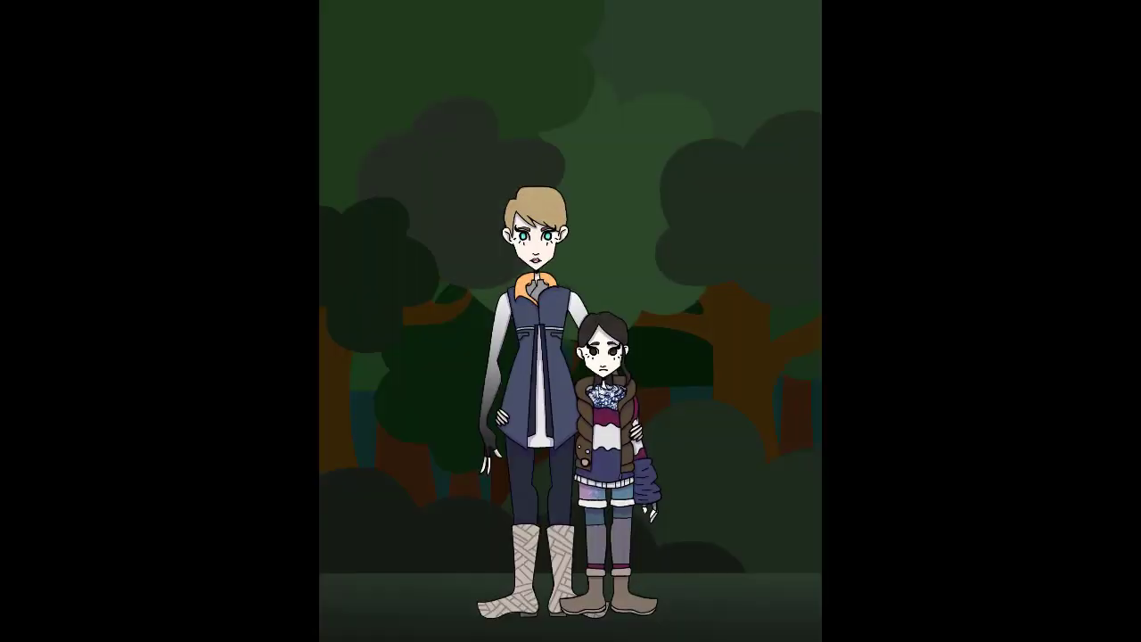